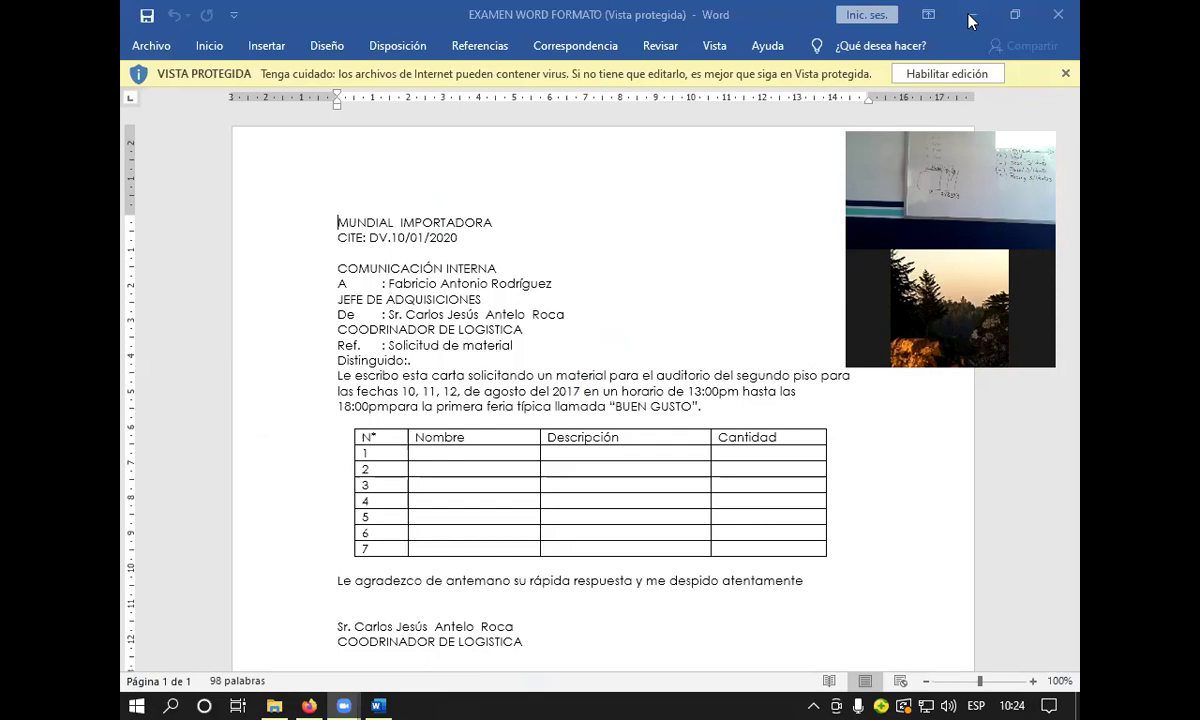
# Close the protected Word document and start Publisher by running the command mspub.
pyautogui.click(1063, 12)
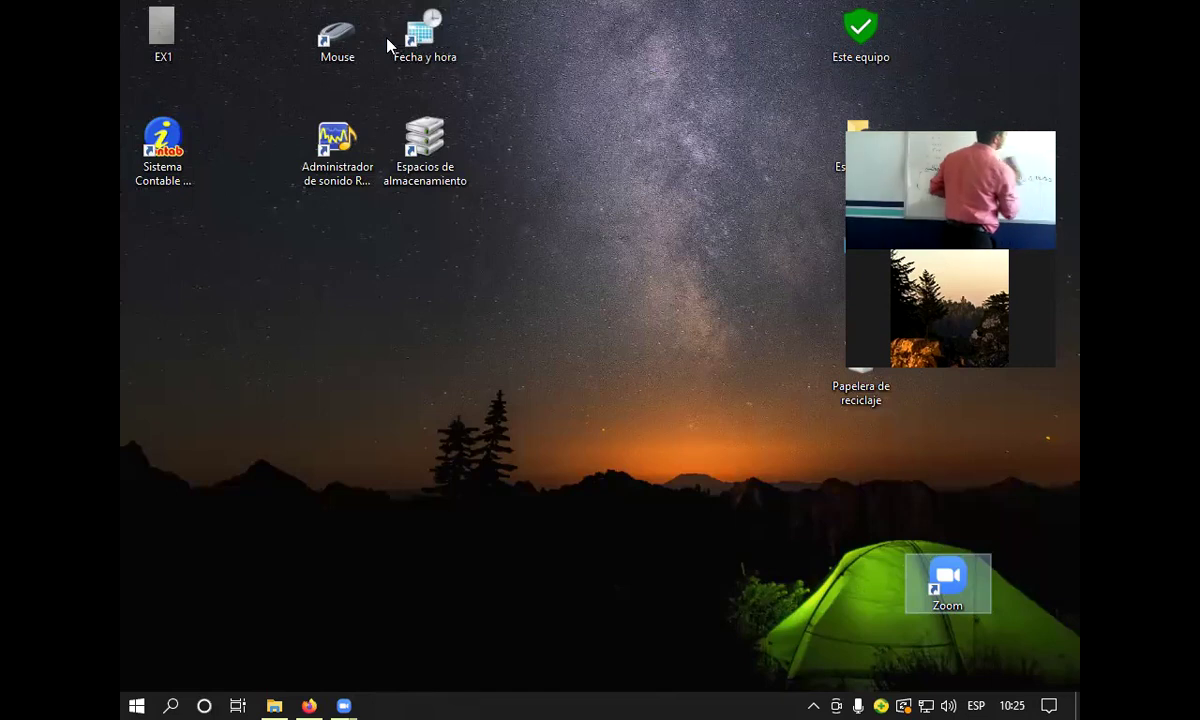
pyautogui.press('super+r')
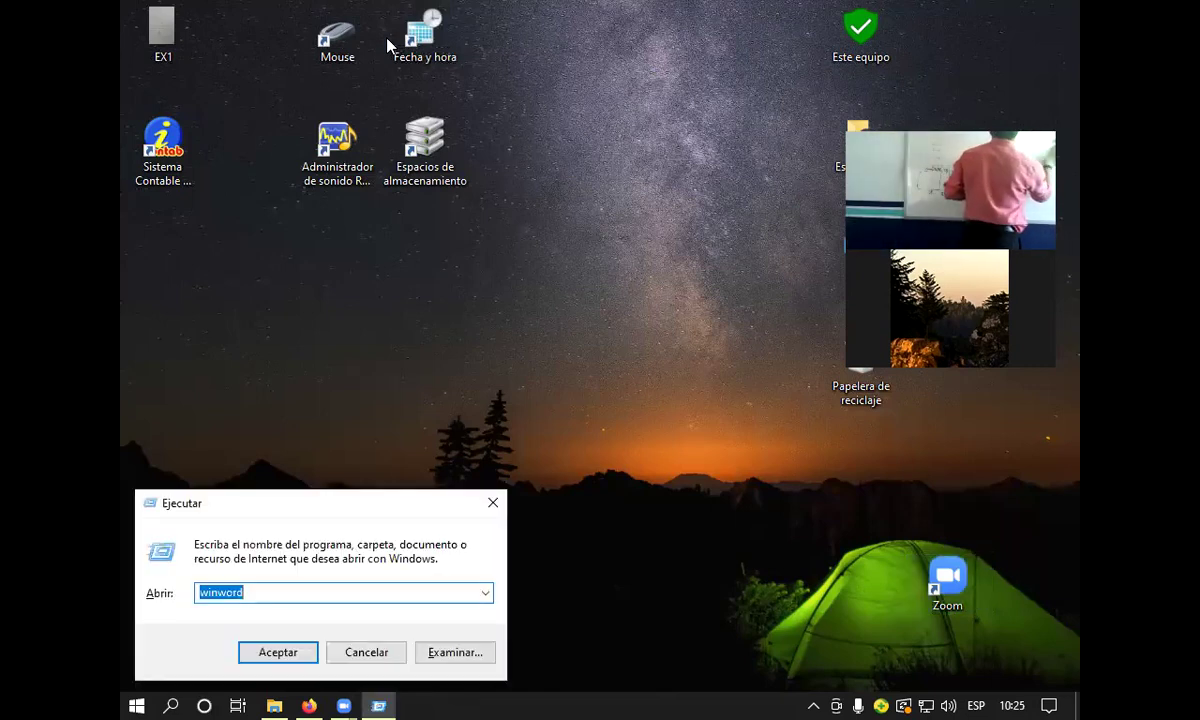
pyautogui.press('BackSpace')
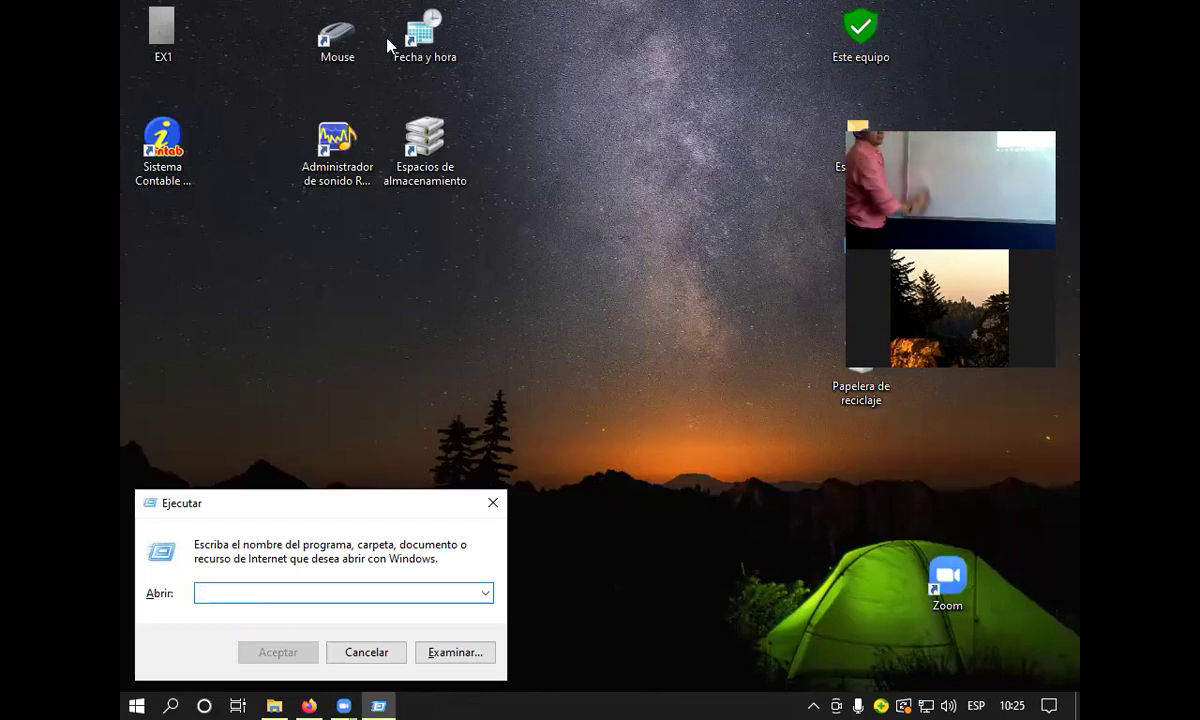
pyautogui.write('ms')
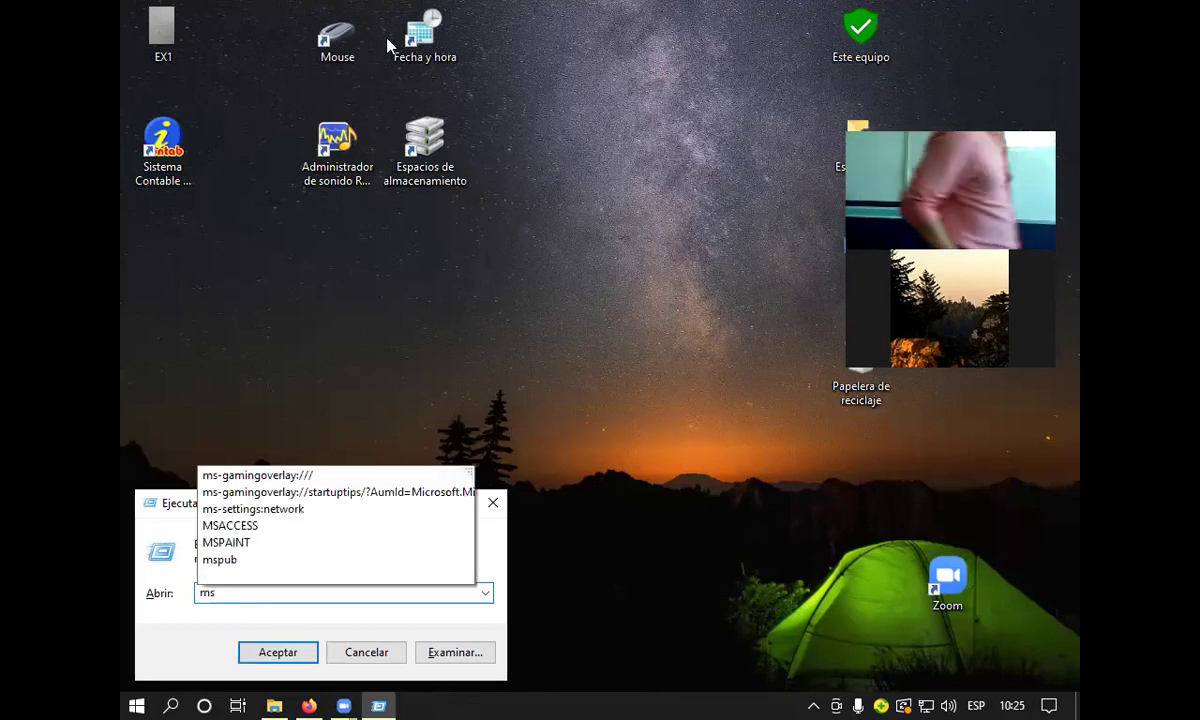
pyautogui.write('pub')
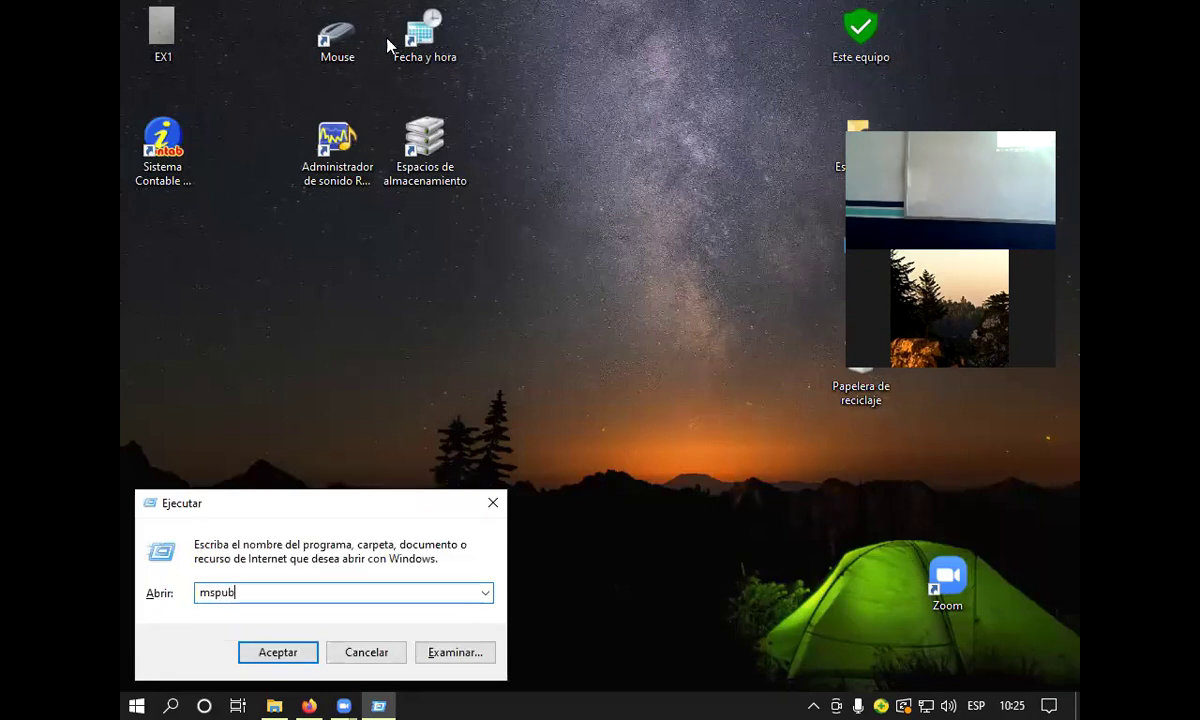
pyautogui.press('Return')
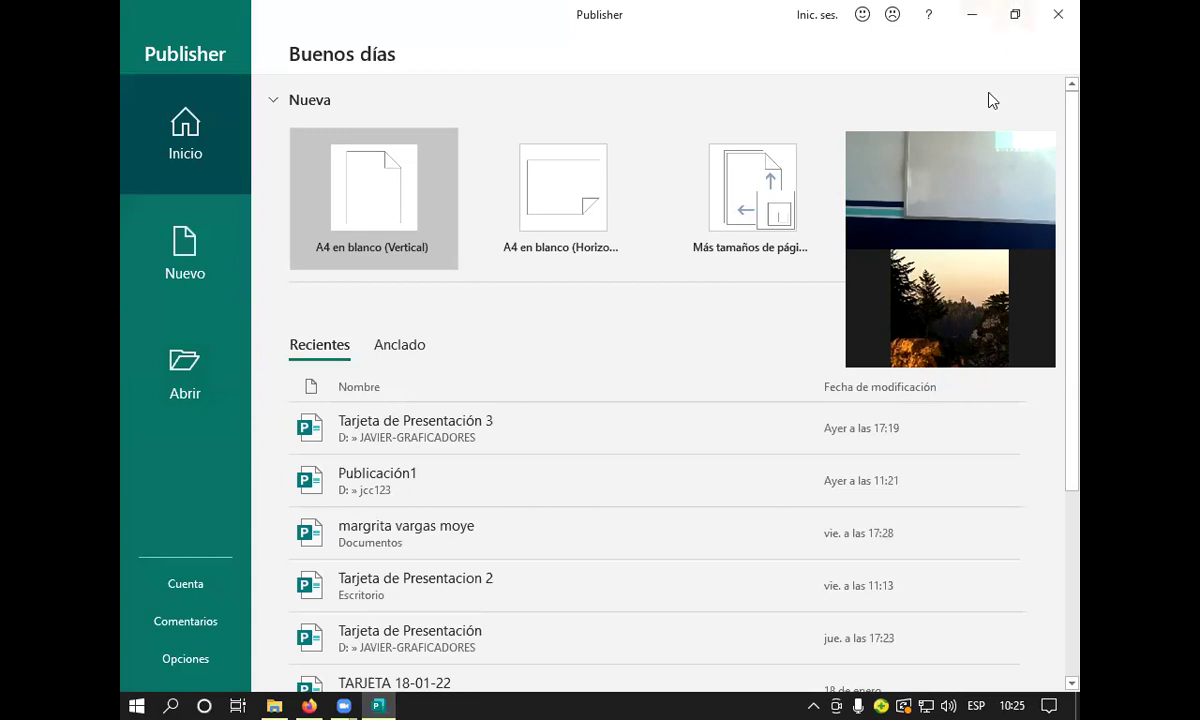
# Create a blank publication from the additional page sizes, using the standard A4 (horizontal) size of 29.7 x 21 cm.
pyautogui.scroll(-3, 505, 319)
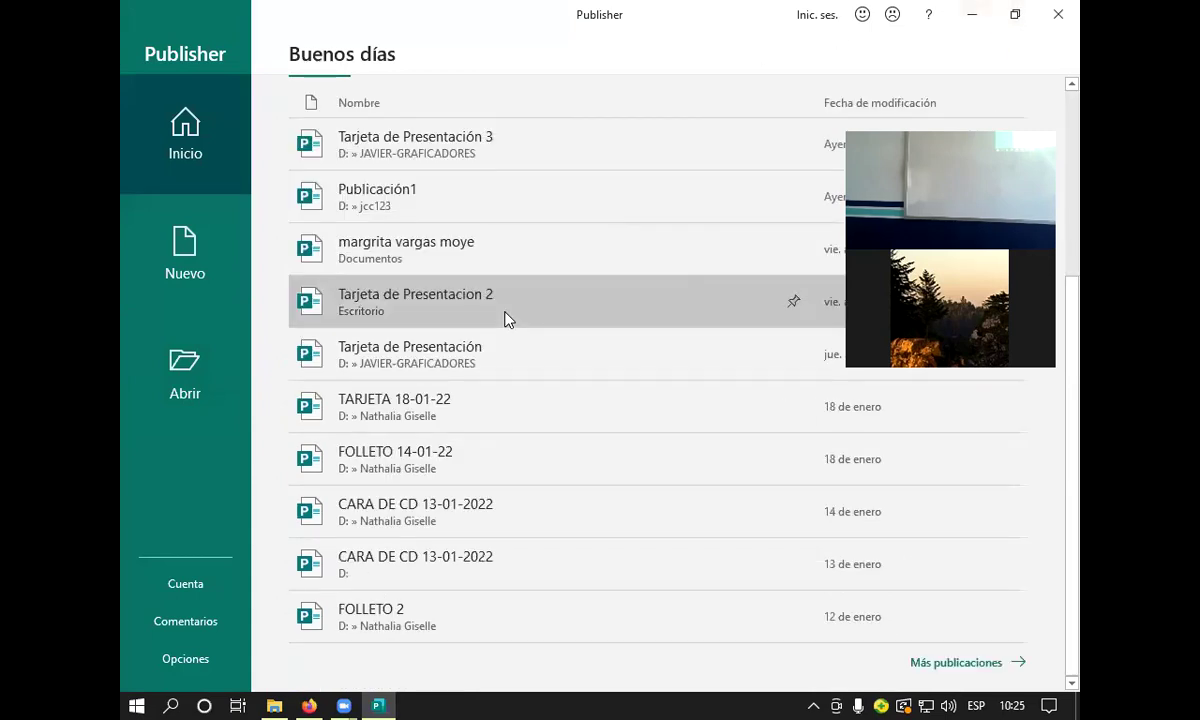
pyautogui.scroll(3, 505, 318)
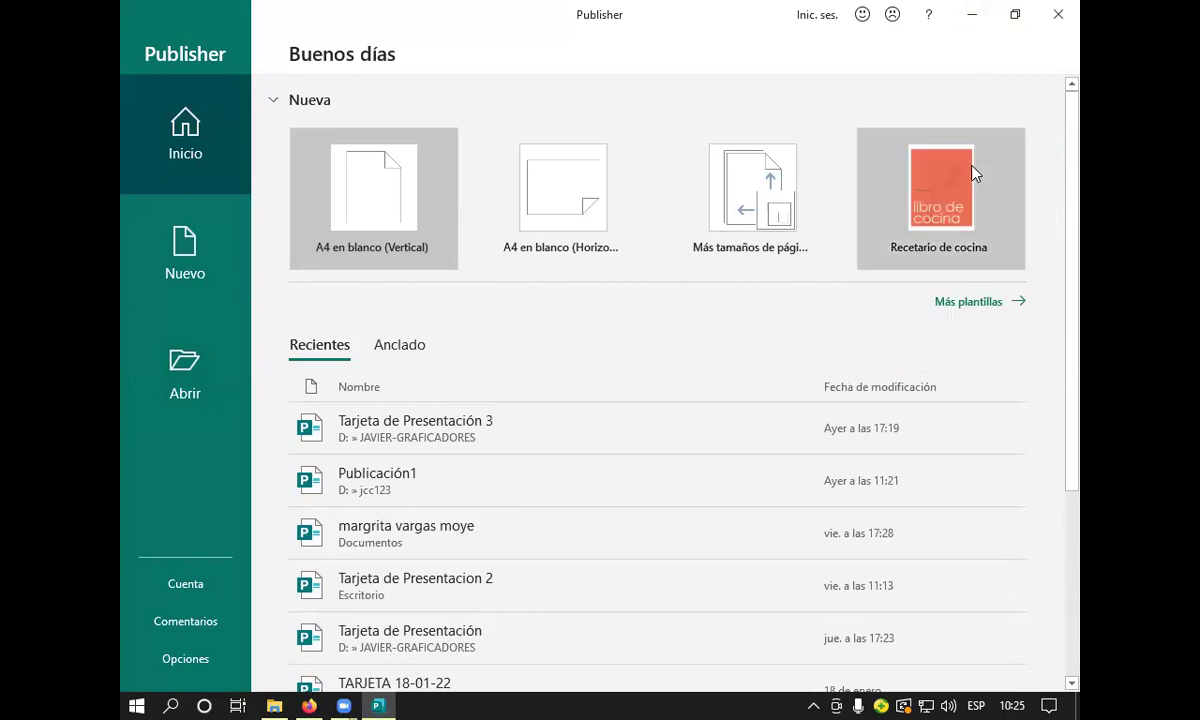
pyautogui.click(698, 213)
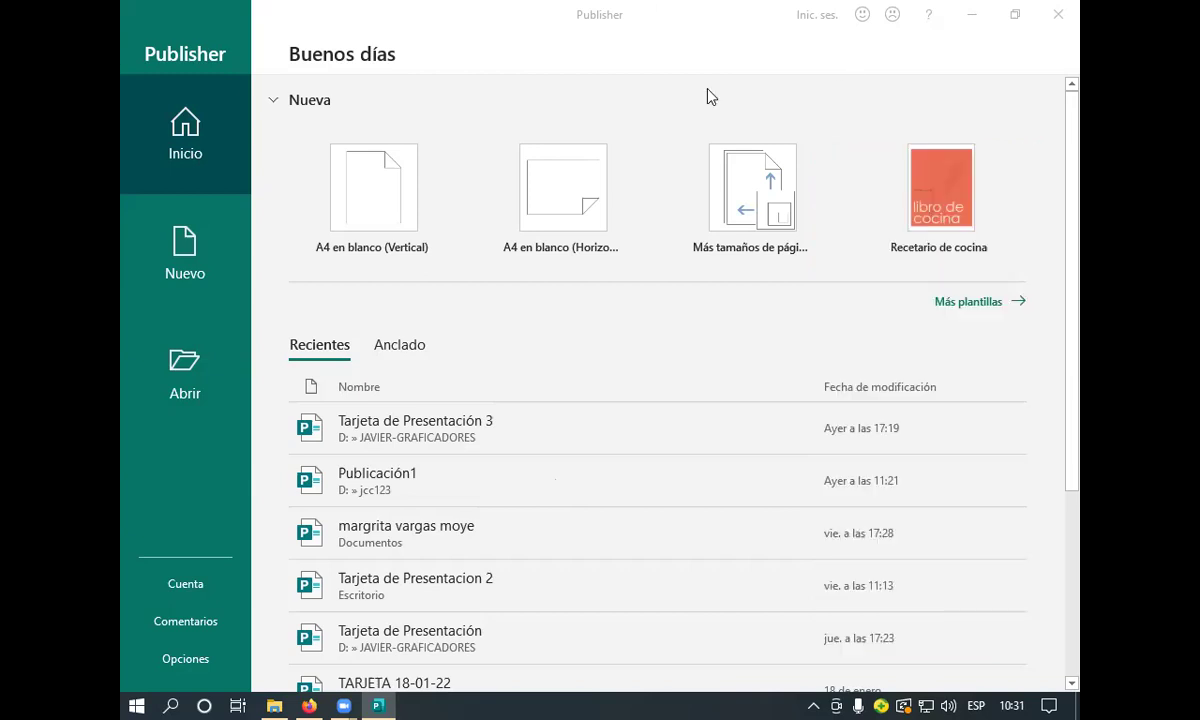
pyautogui.click(742, 240)
pyautogui.click(742, 240)
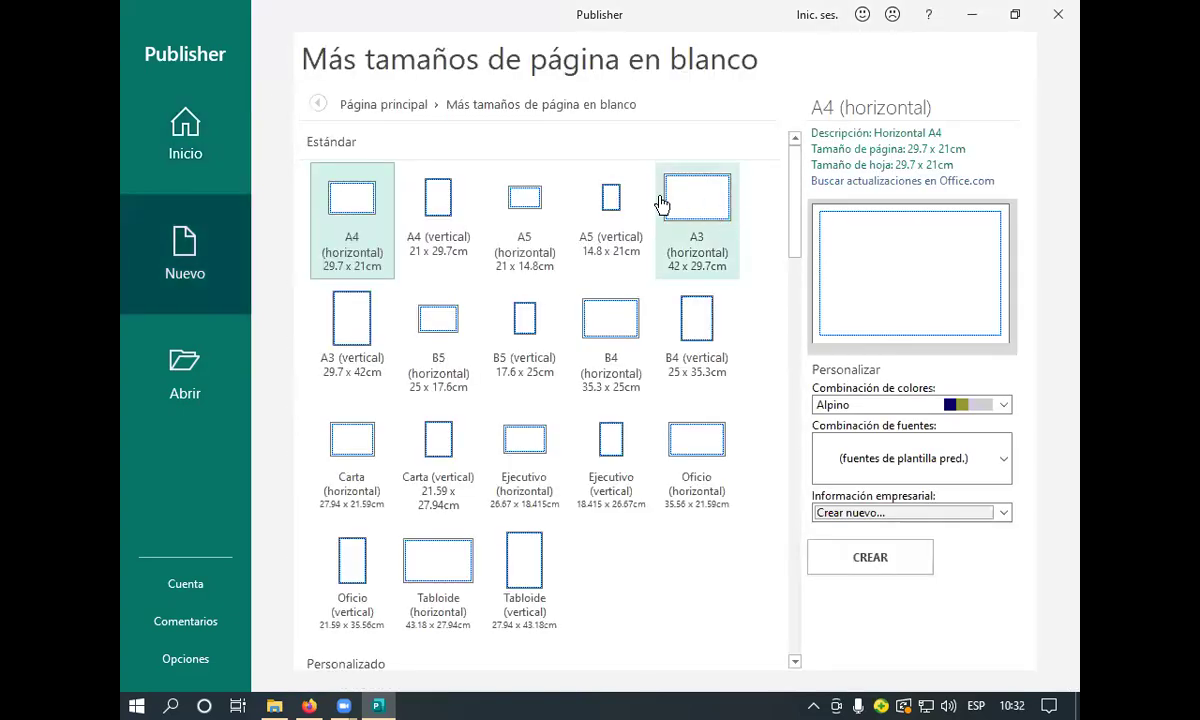
pyautogui.scroll(-1, 659, 204)
pyautogui.scroll(1, 664, 203)
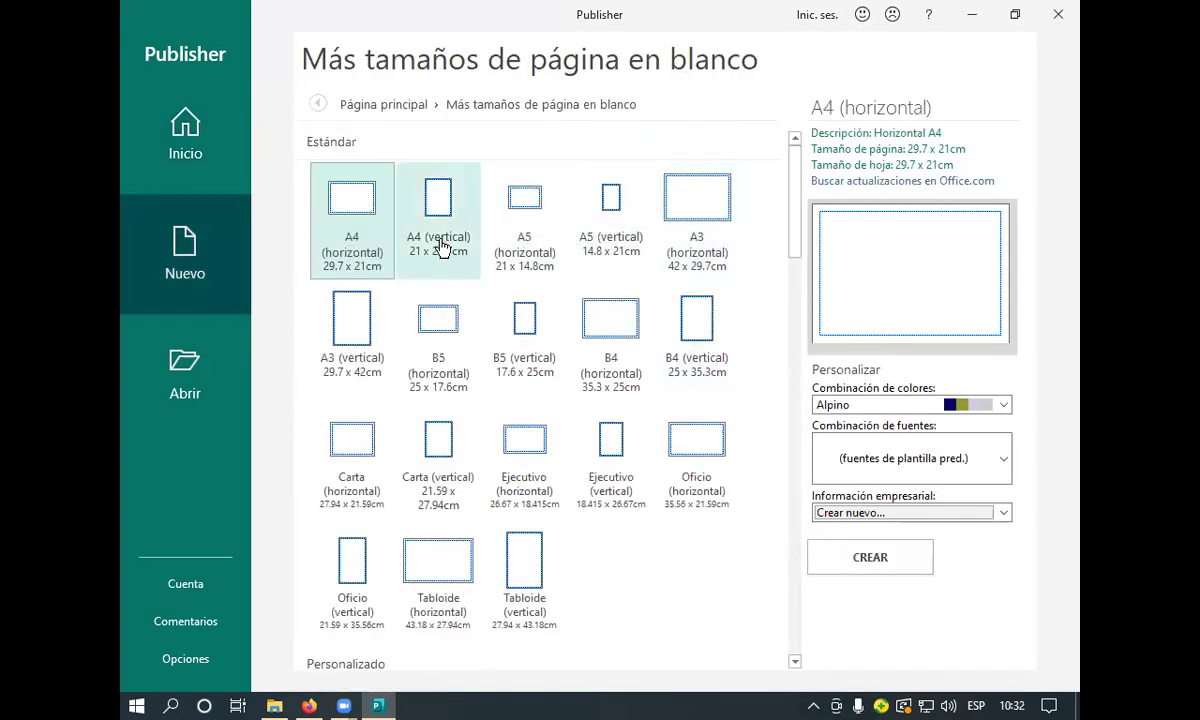
pyautogui.doubleClick(348, 237)
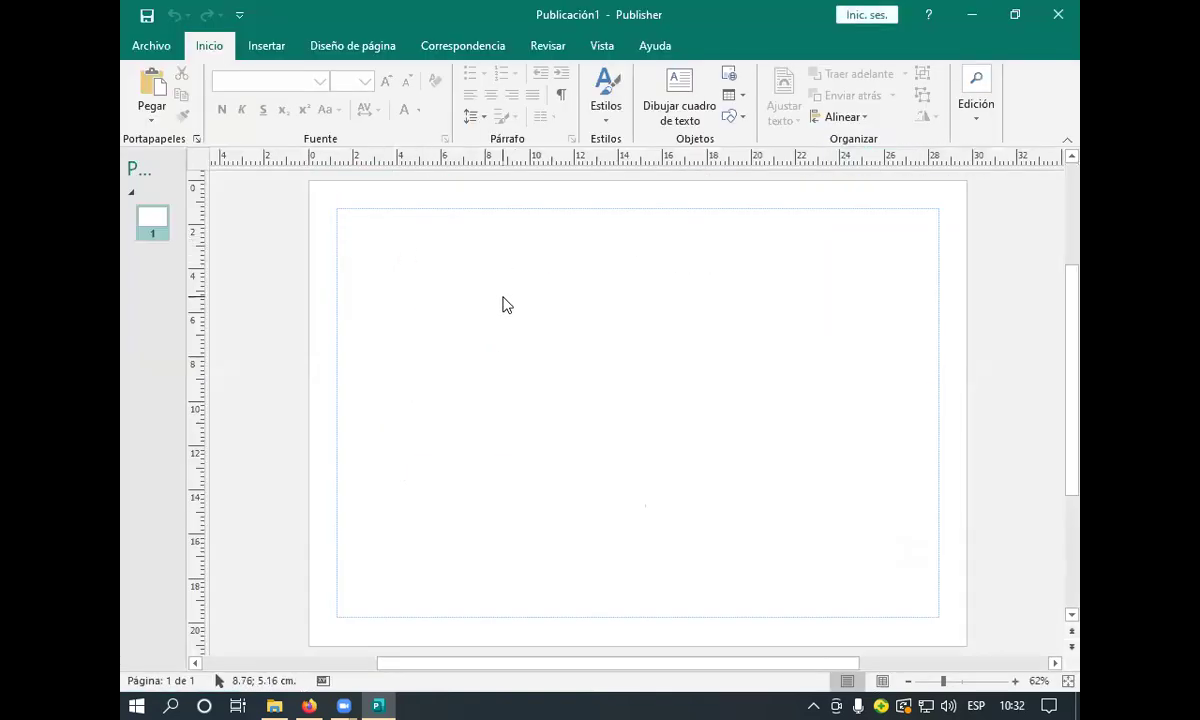
pyautogui.scroll(-1, 507, 305)
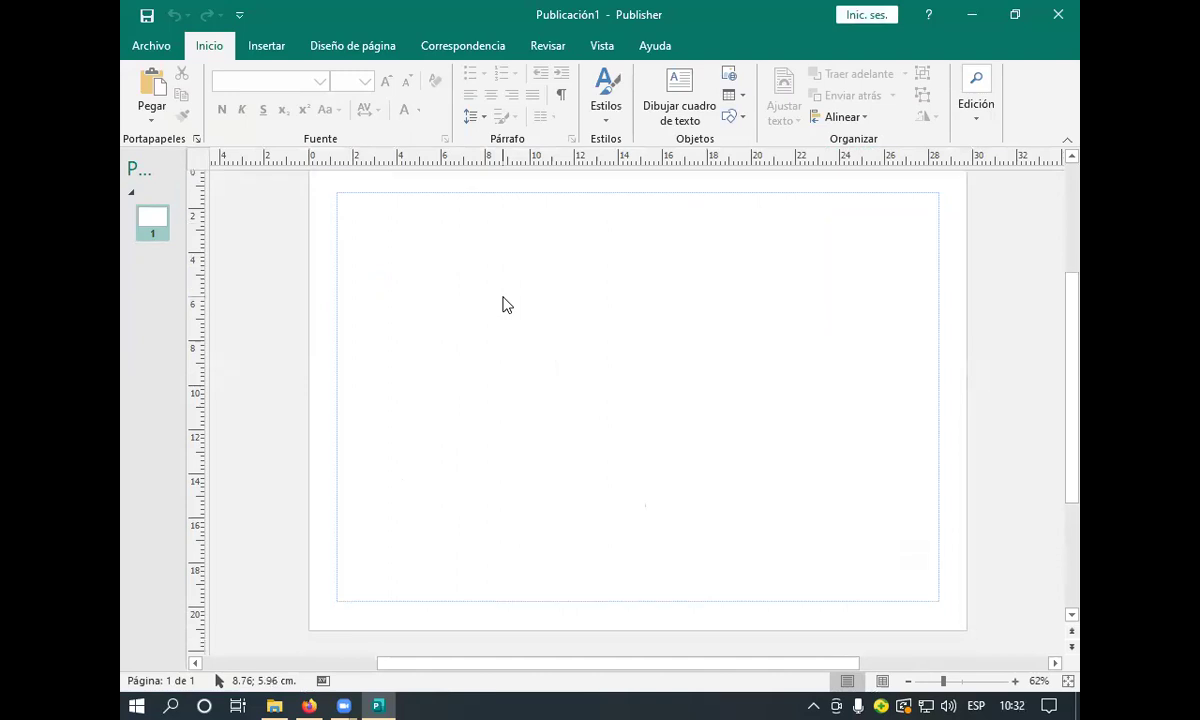
pyautogui.scroll(1, 507, 305)
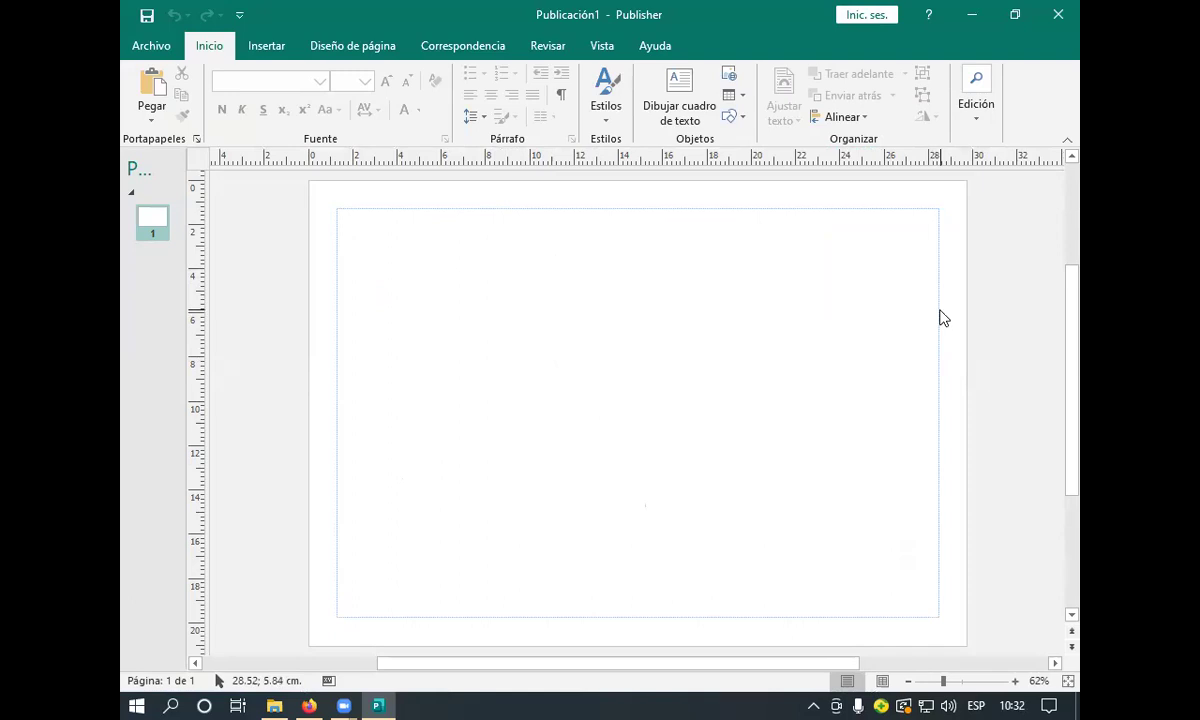
pyautogui.moveTo(938, 292); pyautogui.dragTo(938, 246)
# Open the page's custom margin settings and set the left margin guide to 0 cm.
pyautogui.click(368, 50)
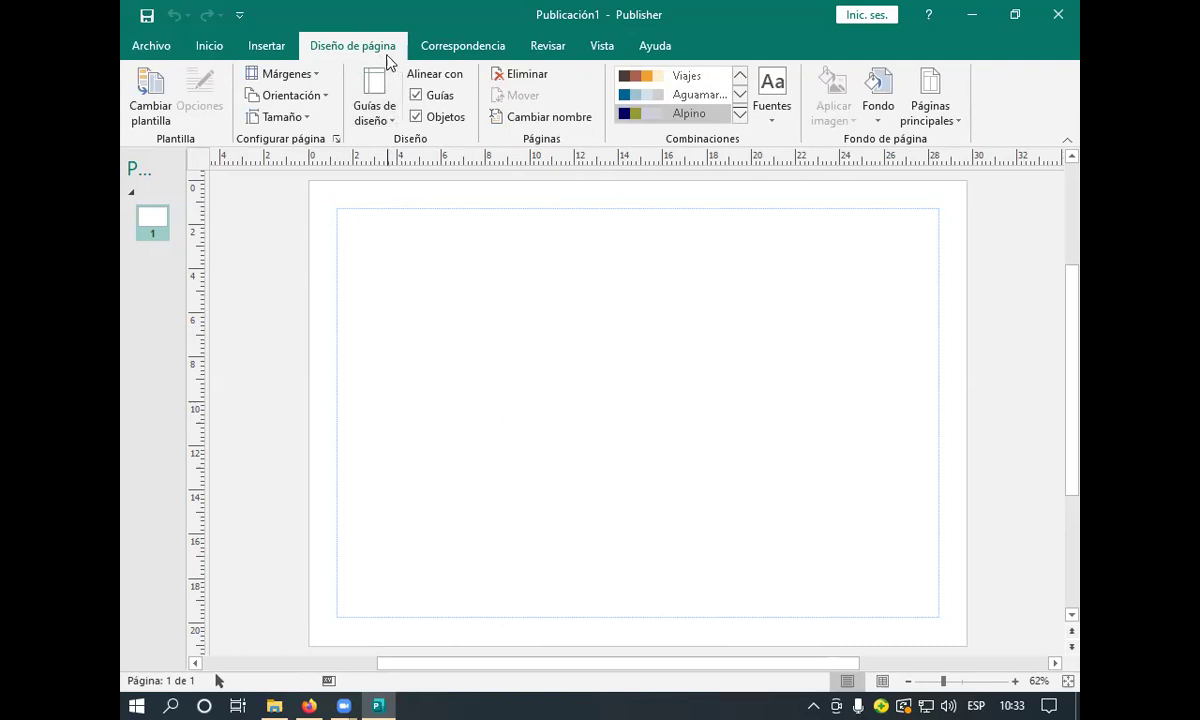
pyautogui.click(318, 75)
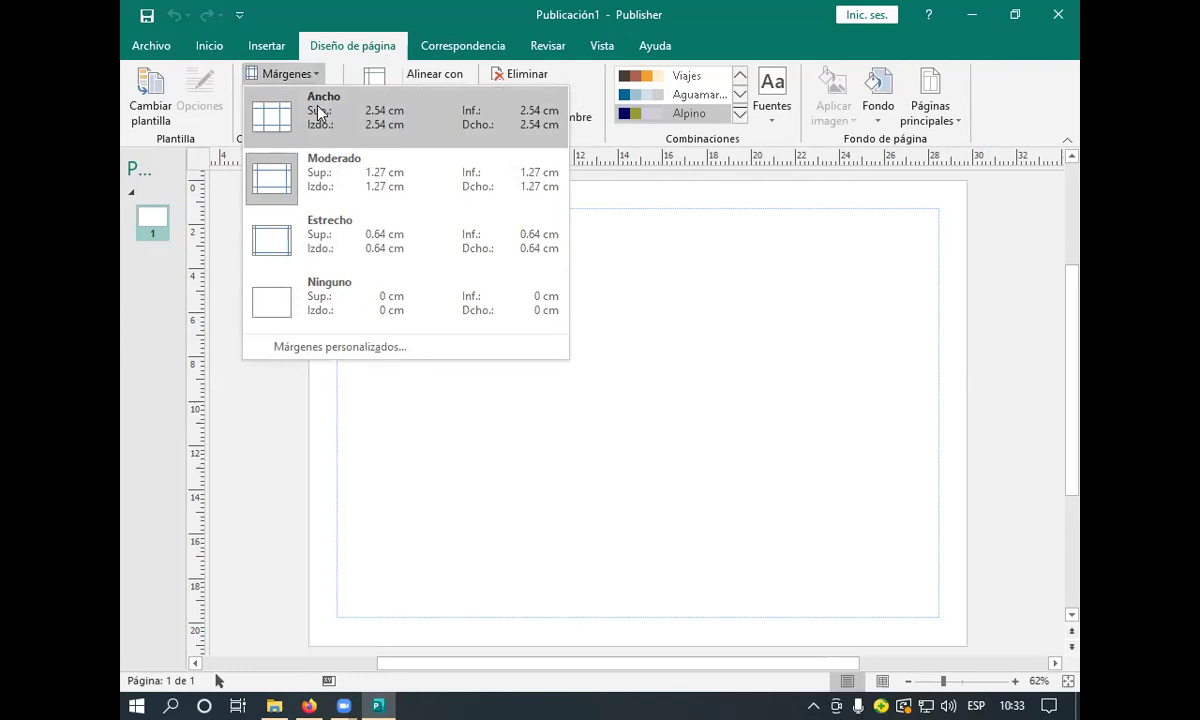
pyautogui.click(360, 346)
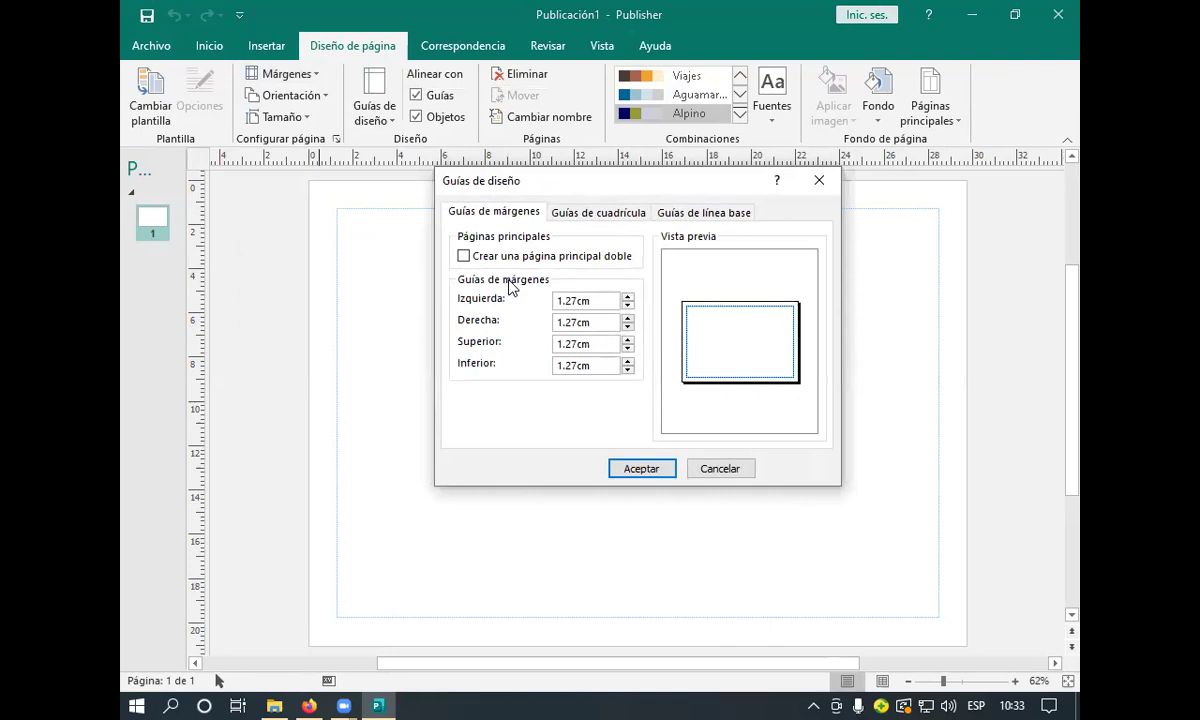
pyautogui.click(628, 370)
pyautogui.click(610, 301)
pyautogui.press('BackSpace')
pyautogui.press('BackSpace')
pyautogui.press('BackSpace')
pyautogui.press('BackSpace')
pyautogui.press('BackSpace')
pyautogui.write('0')
pyautogui.press('BackSpace')
pyautogui.press('BackSpace')
pyautogui.write('0')
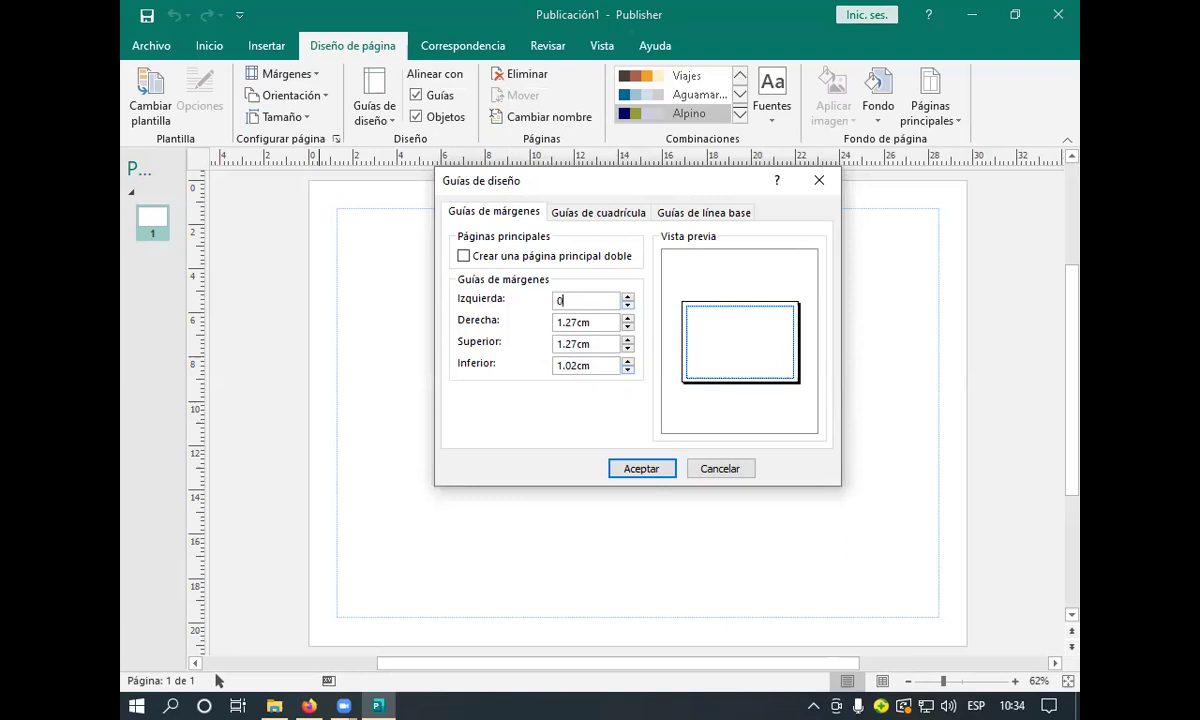
pyautogui.write('cm')
# Set the right margin guide to 0 cm.
pyautogui.click(605, 324)
pyautogui.press('BackSpace')
pyautogui.press('BackSpace')
pyautogui.press('BackSpace')
pyautogui.press('BackSpace')
pyautogui.press('BackSpace')
pyautogui.press('BackSpace')
pyautogui.write('0cm')
# Set the top margin guide to 0 cm.
pyautogui.click(605, 343)
pyautogui.press('BackSpace')
pyautogui.press('BackSpace')
pyautogui.press('BackSpace')
pyautogui.press('BackSpace')
pyautogui.press('BackSpace')
pyautogui.press('BackSpace')
pyautogui.write('0cm')
# Set the bottom margin guide to 0 cm.
pyautogui.click(600, 365)
pyautogui.press('BackSpace')
pyautogui.press('BackSpace')
pyautogui.press('BackSpace')
pyautogui.press('BackSpace')
pyautogui.press('BackSpace')
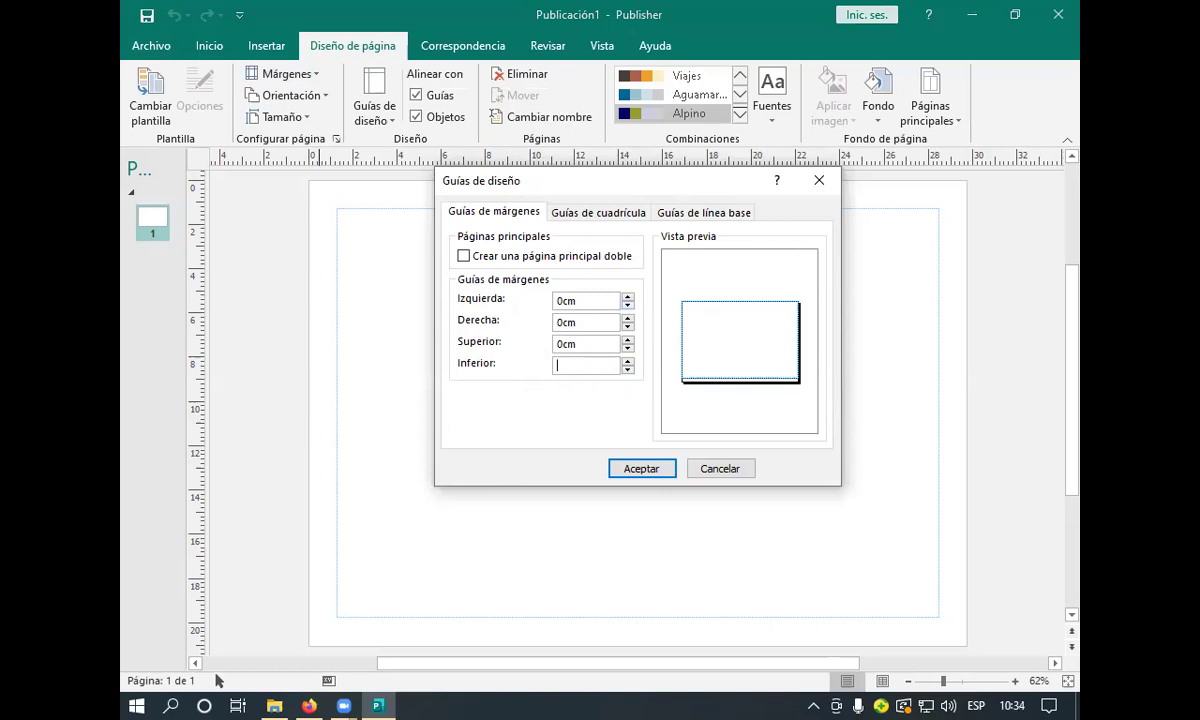
pyautogui.write('0')
pyautogui.click(605, 343)
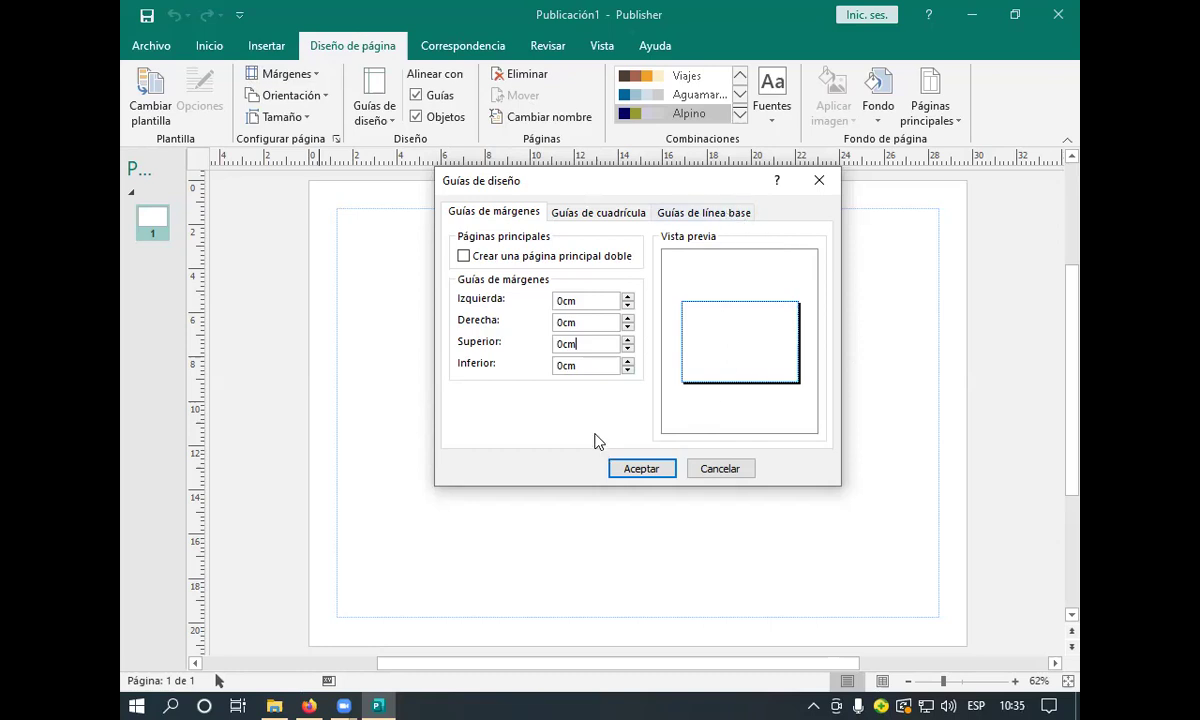
# Set the grid guides to 3 columns and apply the layout guide settings to the page.
pyautogui.click(598, 213)
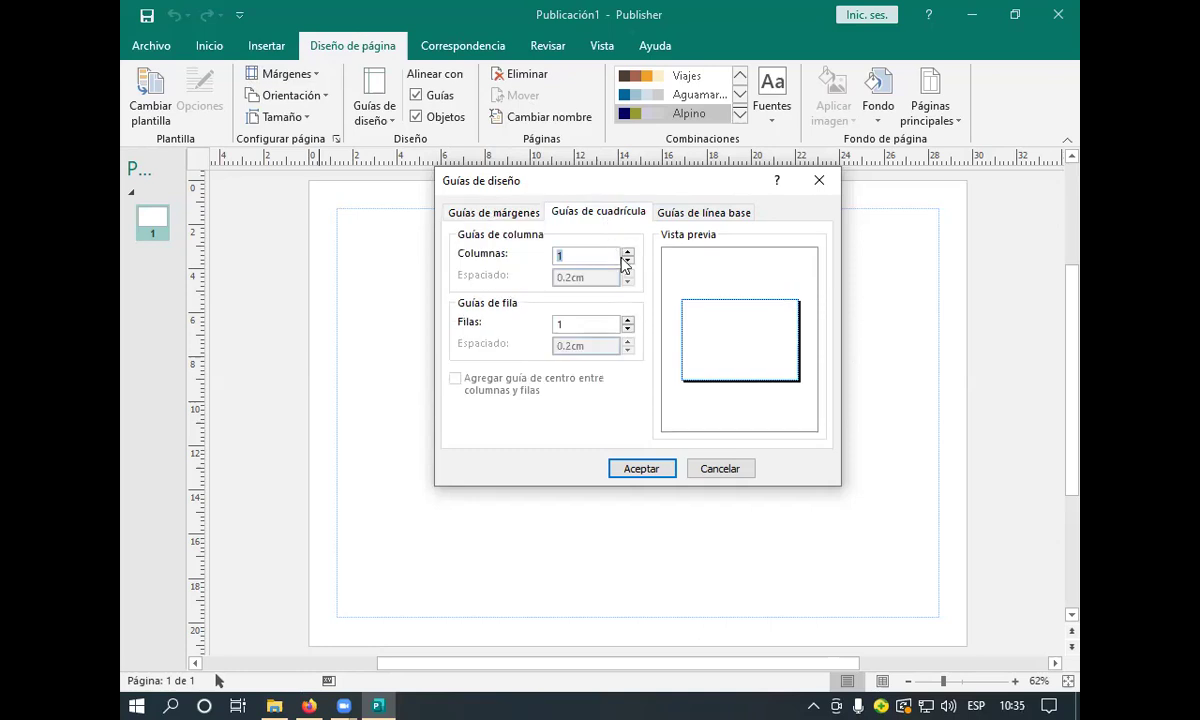
pyautogui.press('BackSpace')
pyautogui.write('3')
pyautogui.click(643, 470)
pyautogui.scroll(-1, 697, 472)
pyautogui.scroll(1, 697, 472)
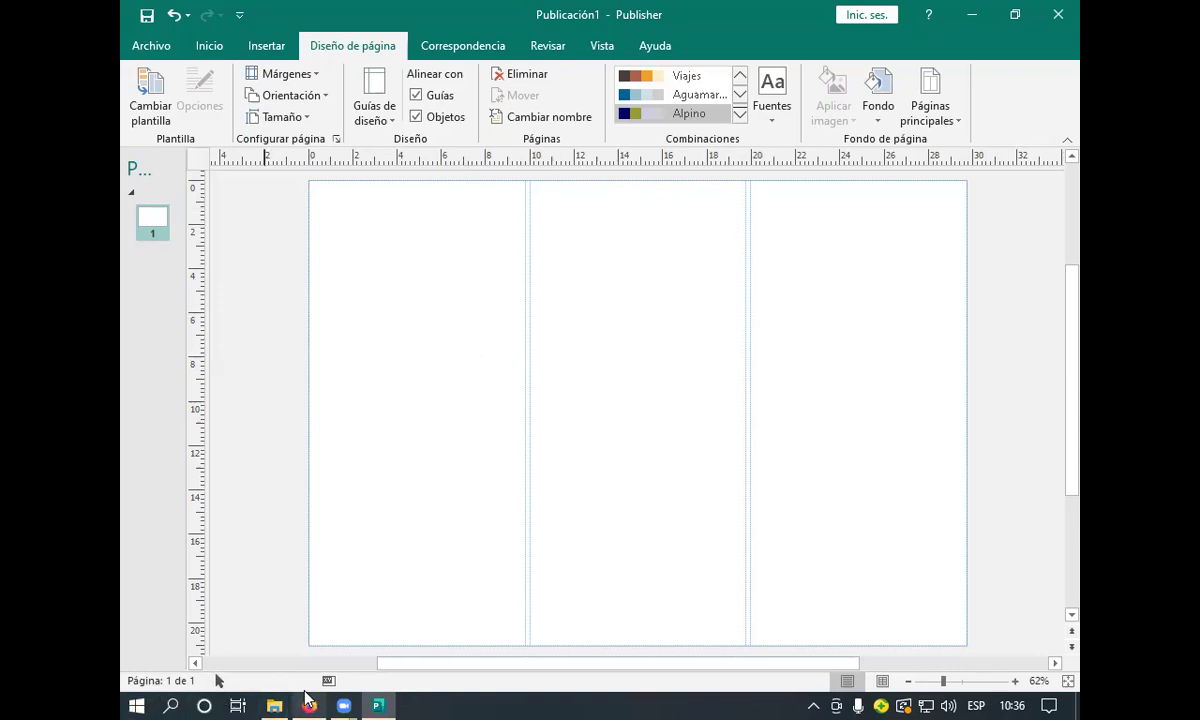
# Switch to Firefox and search Google for "imagnes de toyota" in a new tab.
pyautogui.moveTo(310, 703)
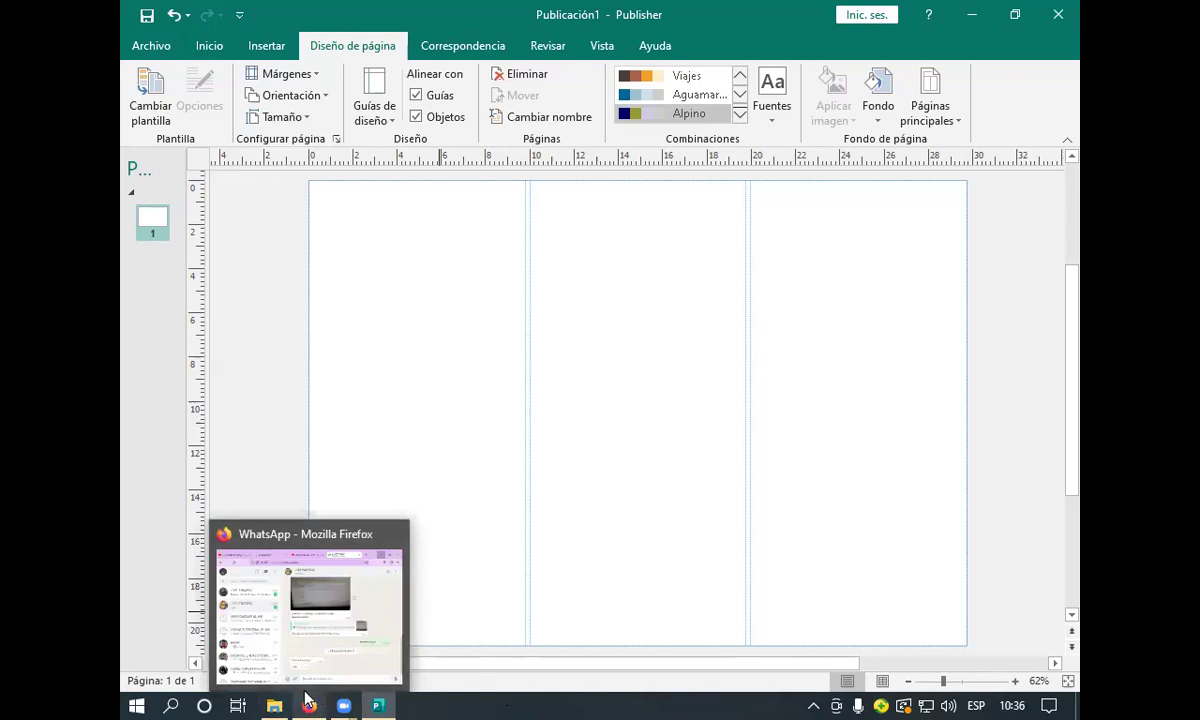
pyautogui.click(308, 703)
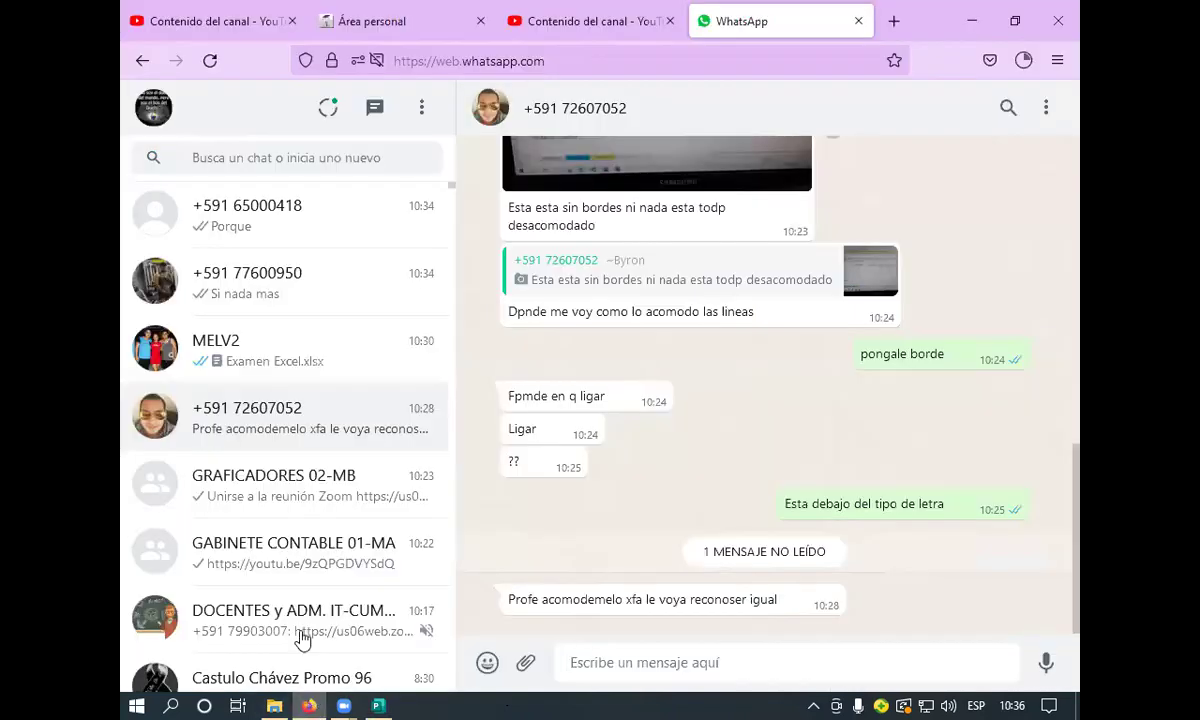
pyautogui.click(893, 21)
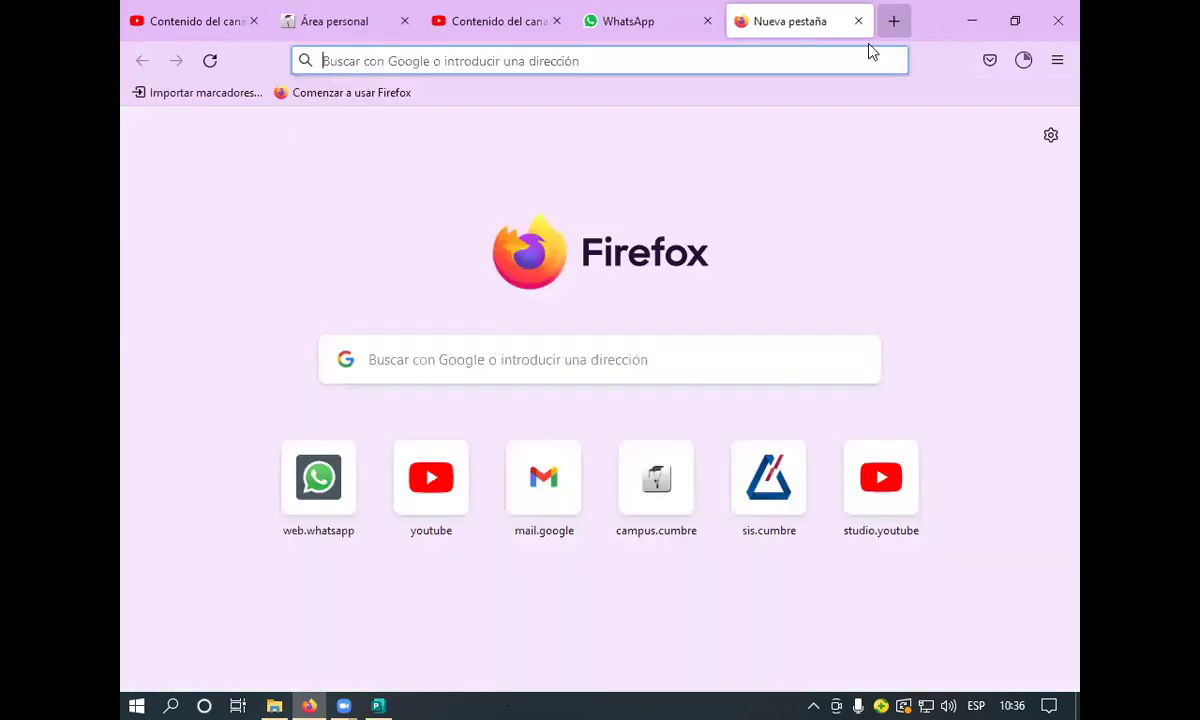
pyautogui.click(552, 372)
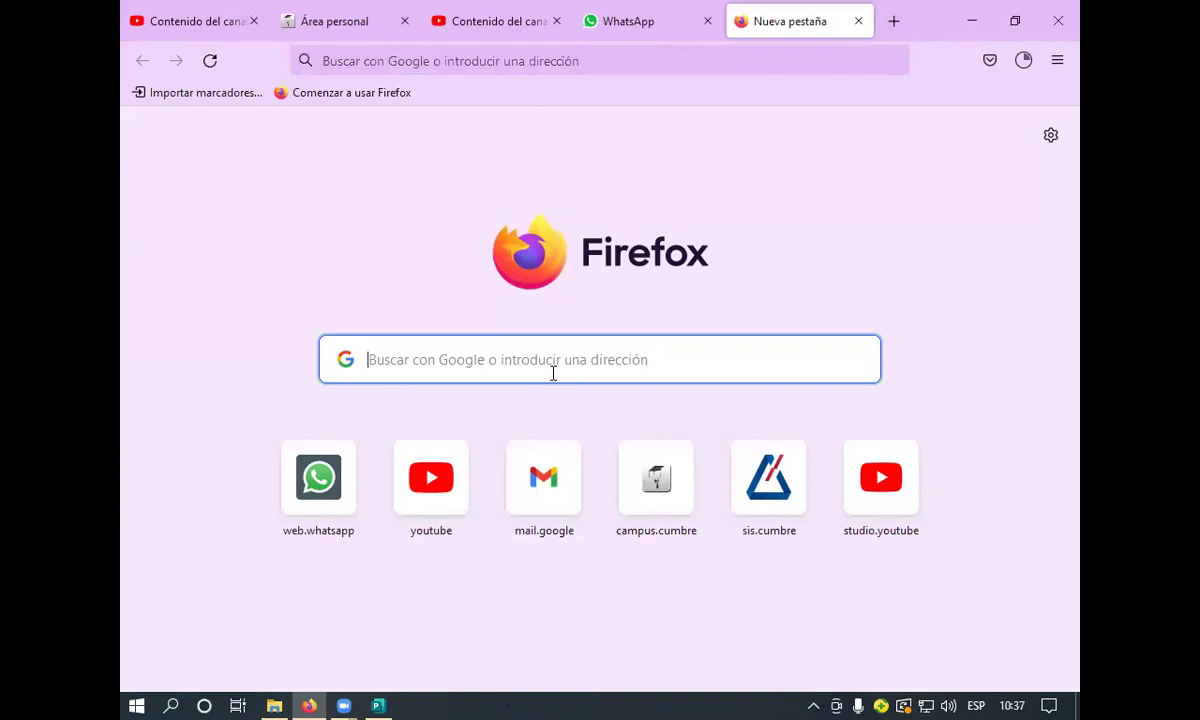
pyautogui.write('imag')
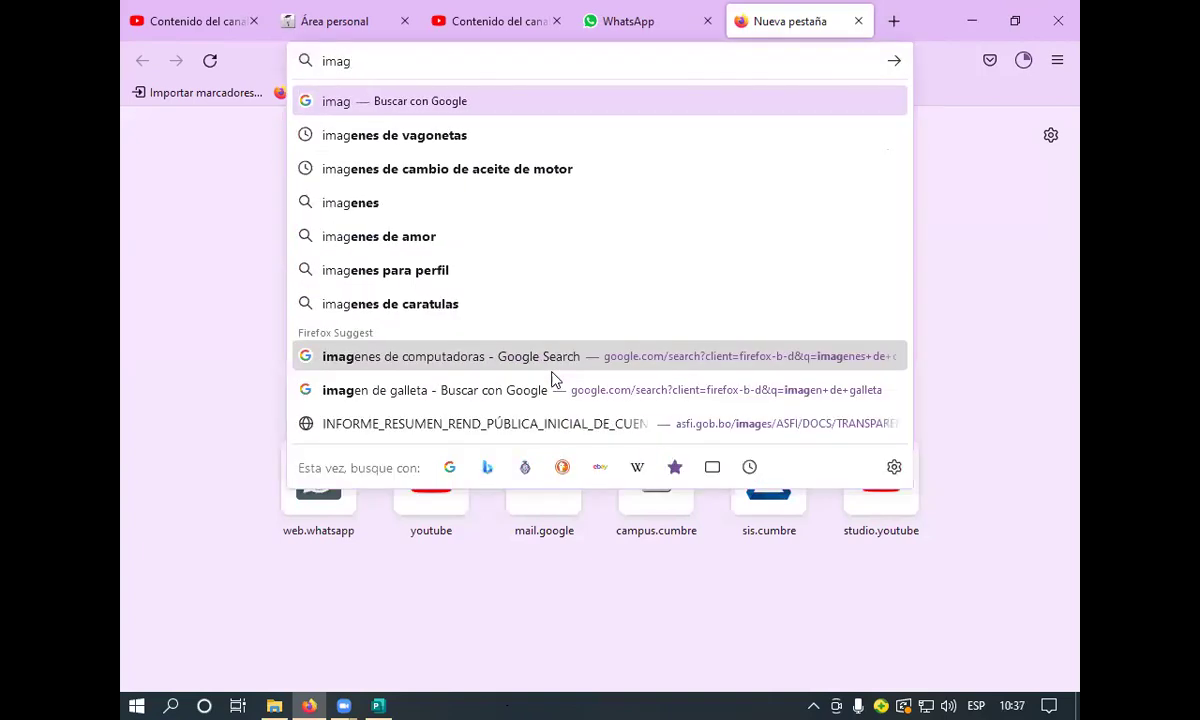
pyautogui.write('nes de')
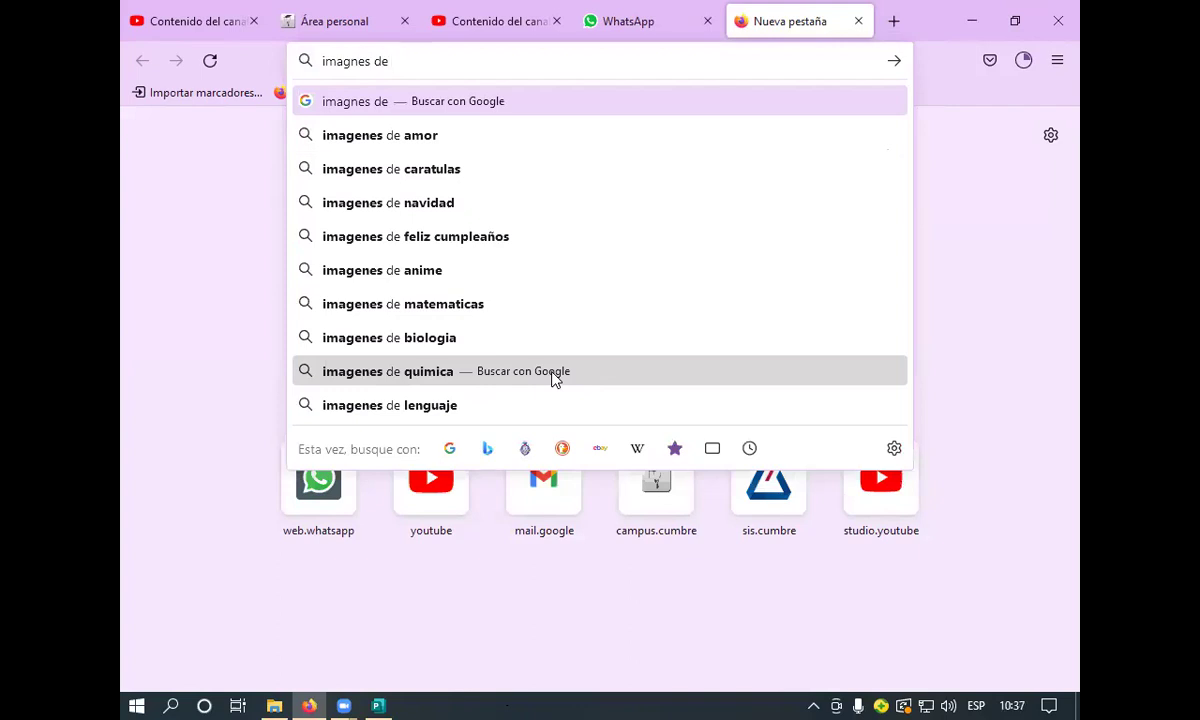
pyautogui.write('toyota')
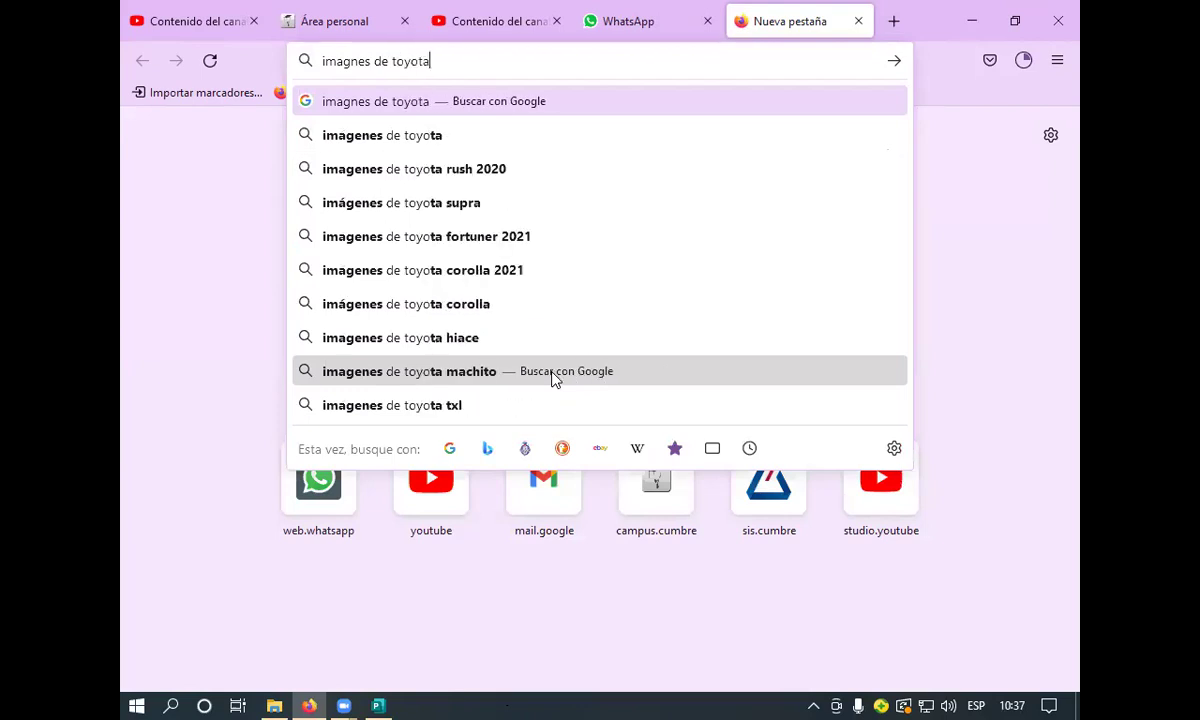
pyautogui.press('Return')
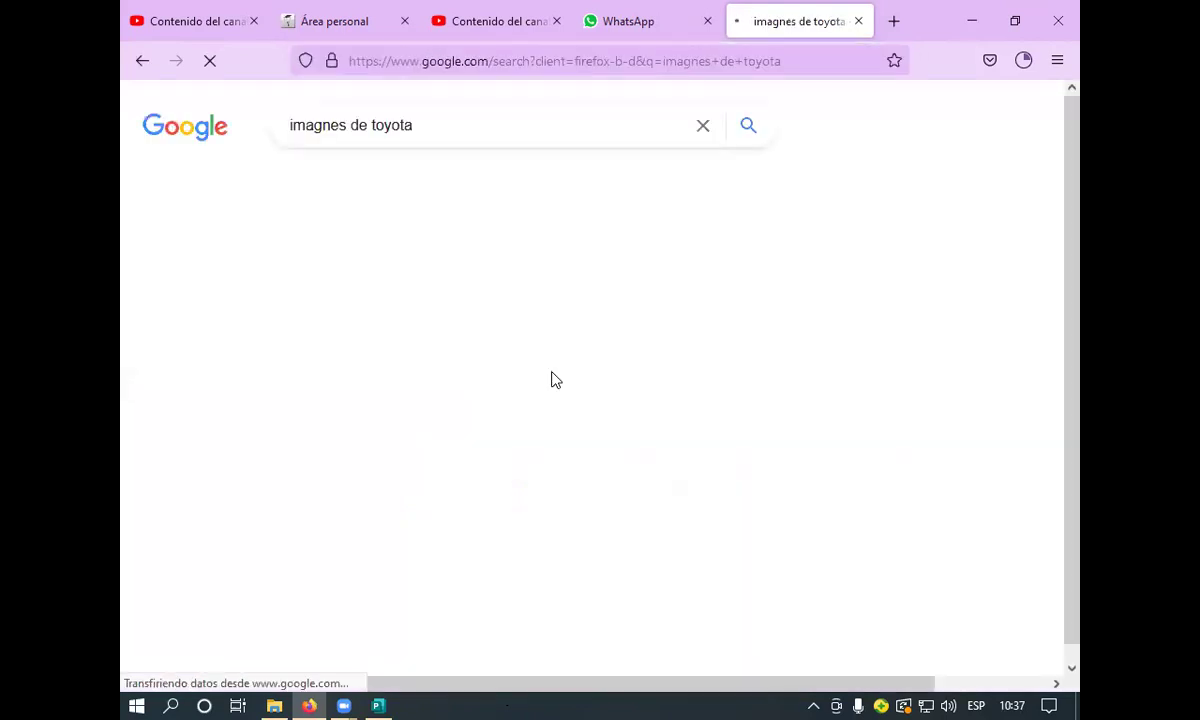
# Look through the general Toyota results and show only the image results.
pyautogui.scroll(-2, 651, 252)
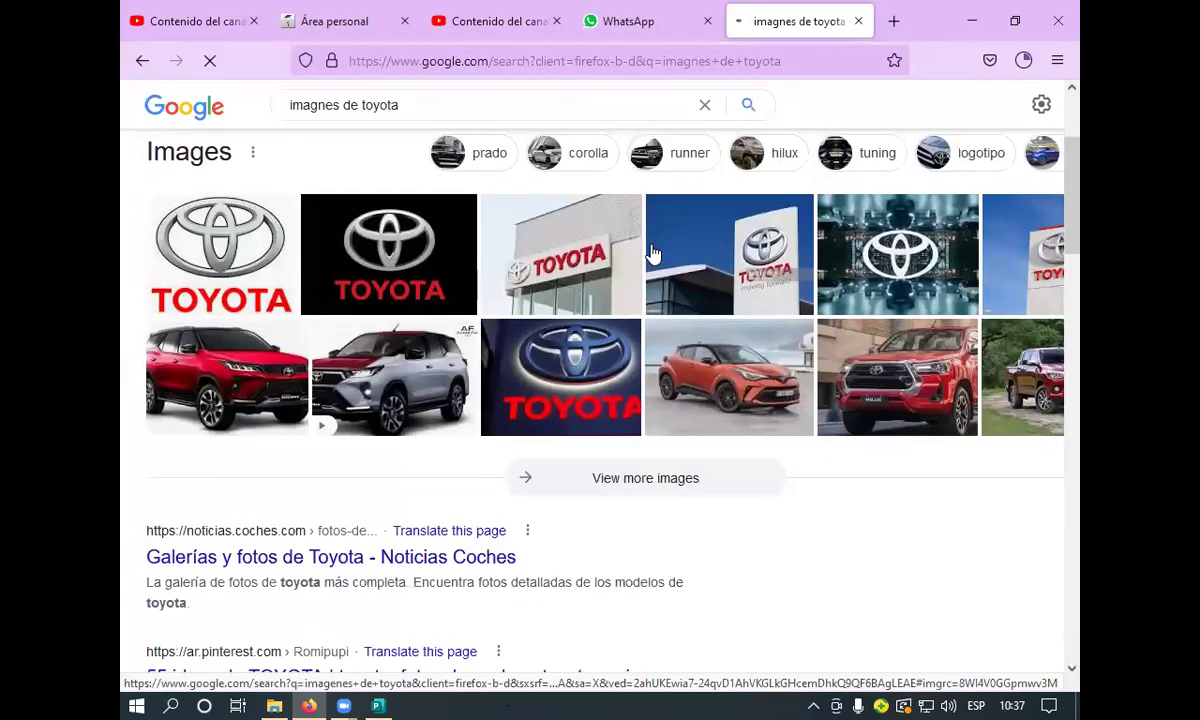
pyautogui.scroll(-1, 506, 110)
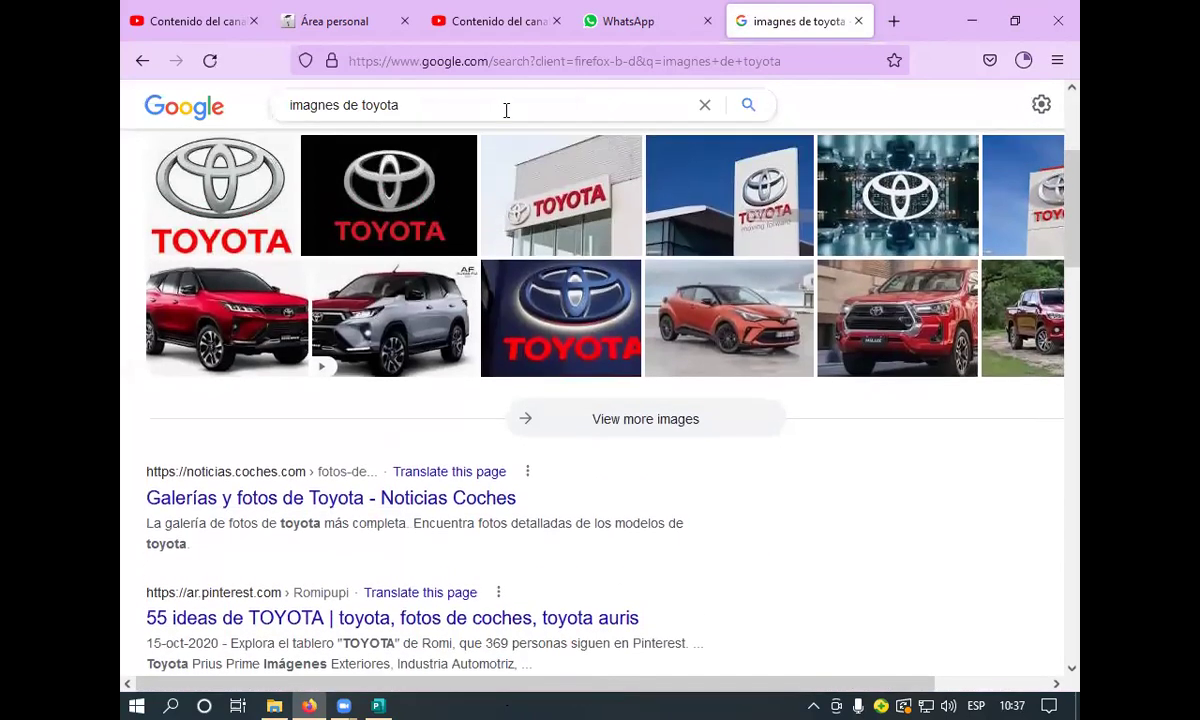
pyautogui.scroll(4, 506, 110)
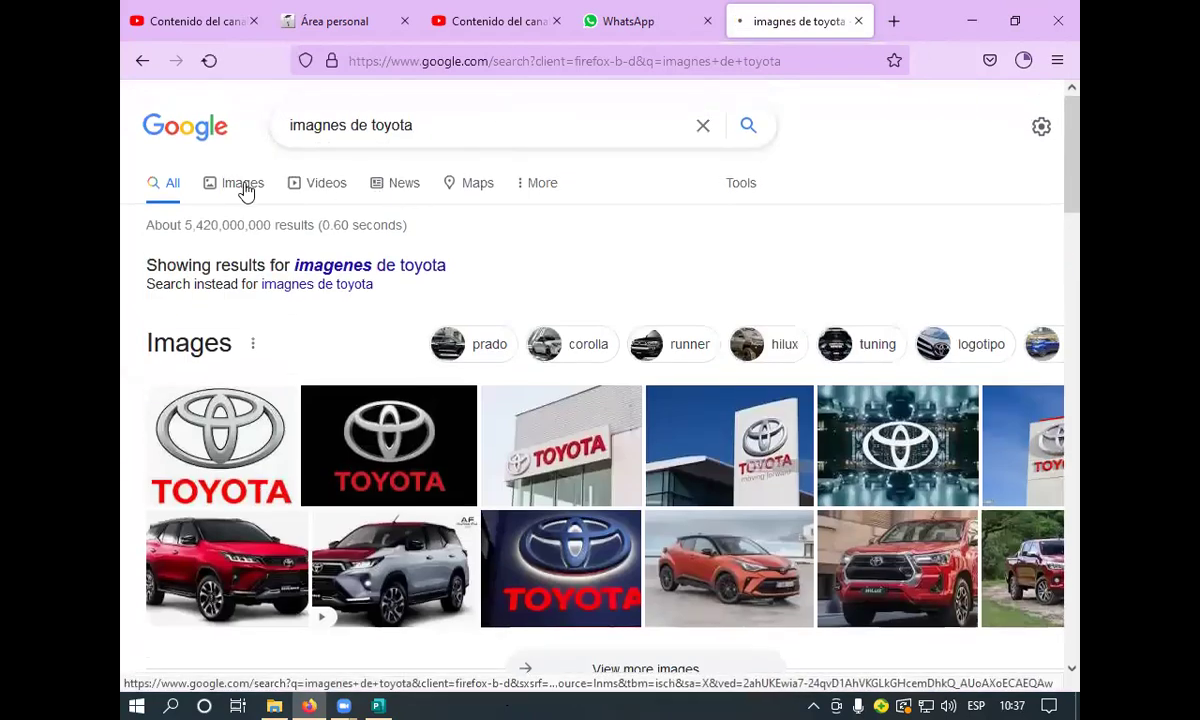
pyautogui.click(243, 183)
# Browse the Toyota image results and open the preview of the silver car picture from Pinterest.
pyautogui.scroll(-2, 621, 248)
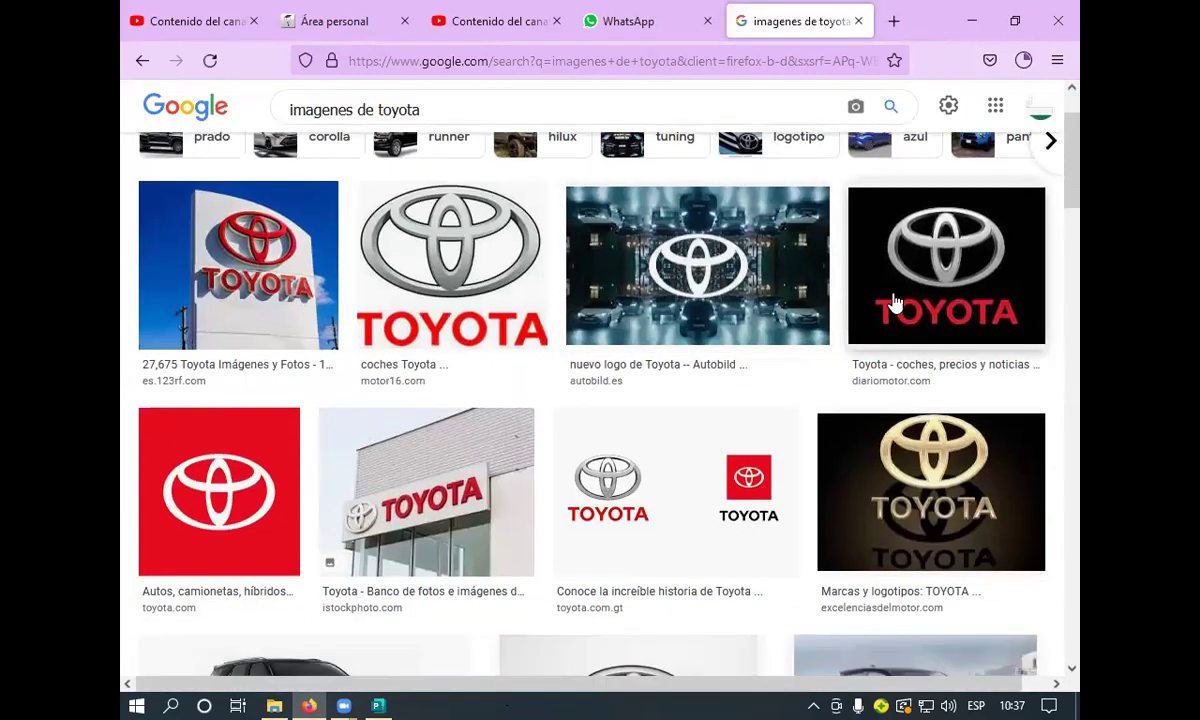
pyautogui.scroll(-3, 895, 303)
pyautogui.scroll(-5, 895, 303)
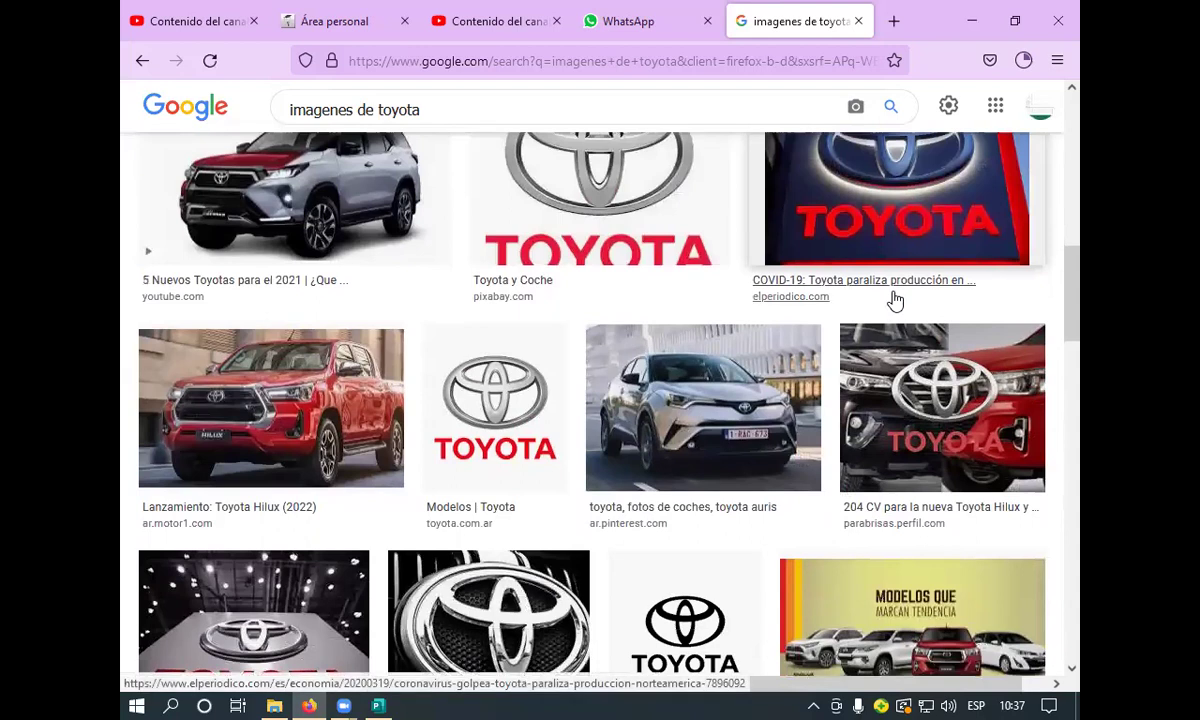
pyautogui.scroll(-1, 895, 302)
pyautogui.click(890, 302)
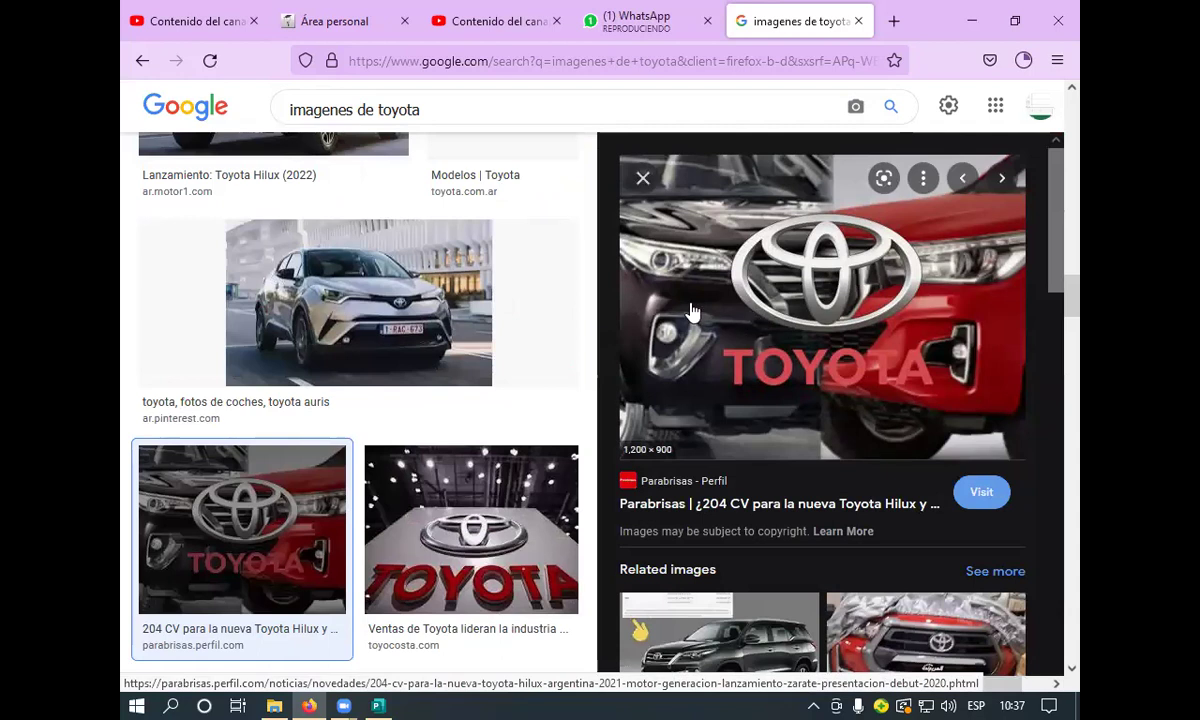
pyautogui.click(384, 332)
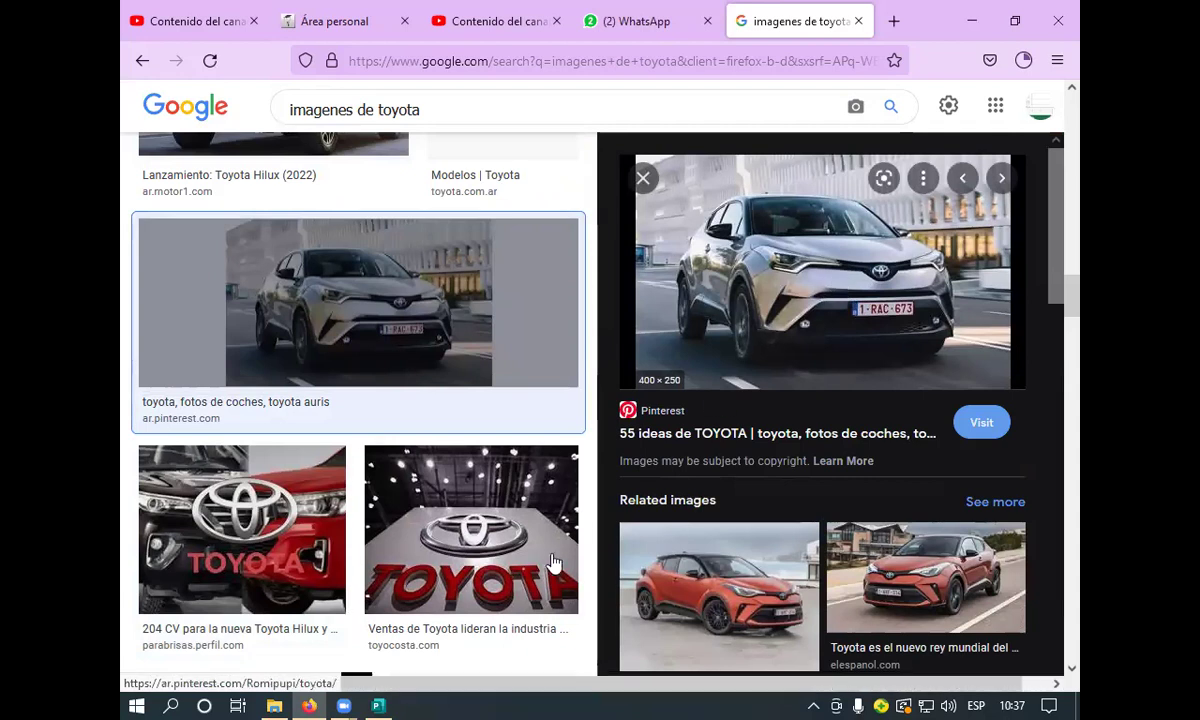
pyautogui.click(172, 700)
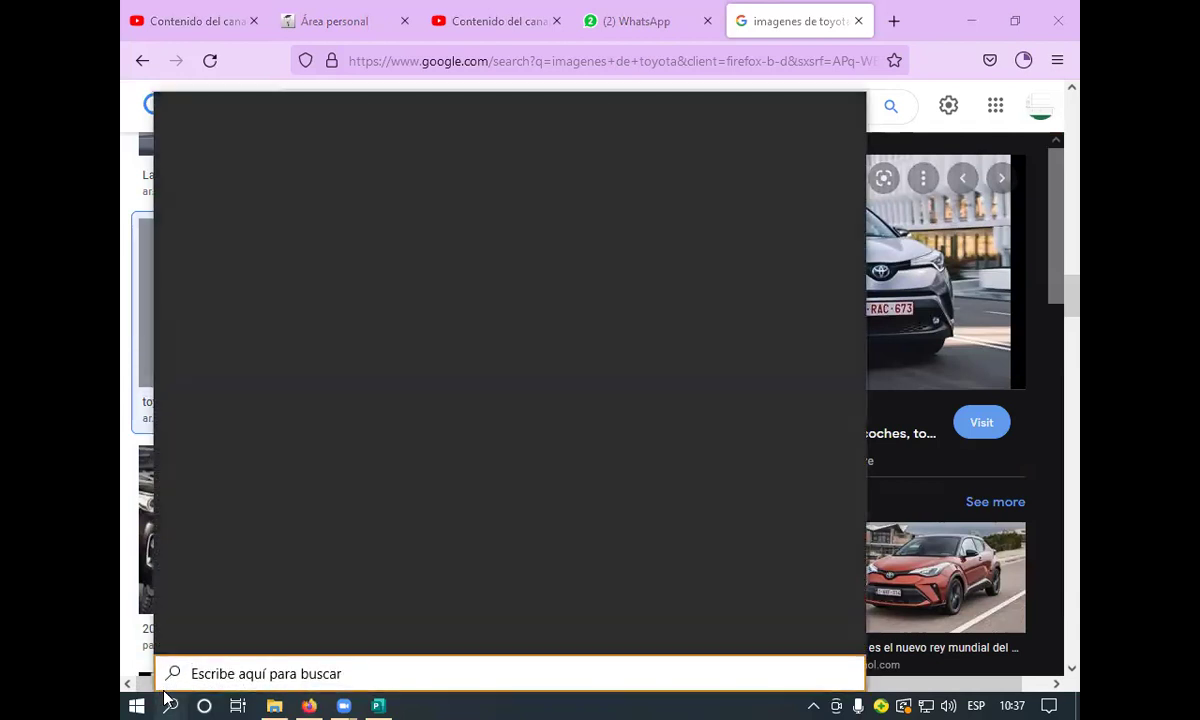
pyautogui.write('word')
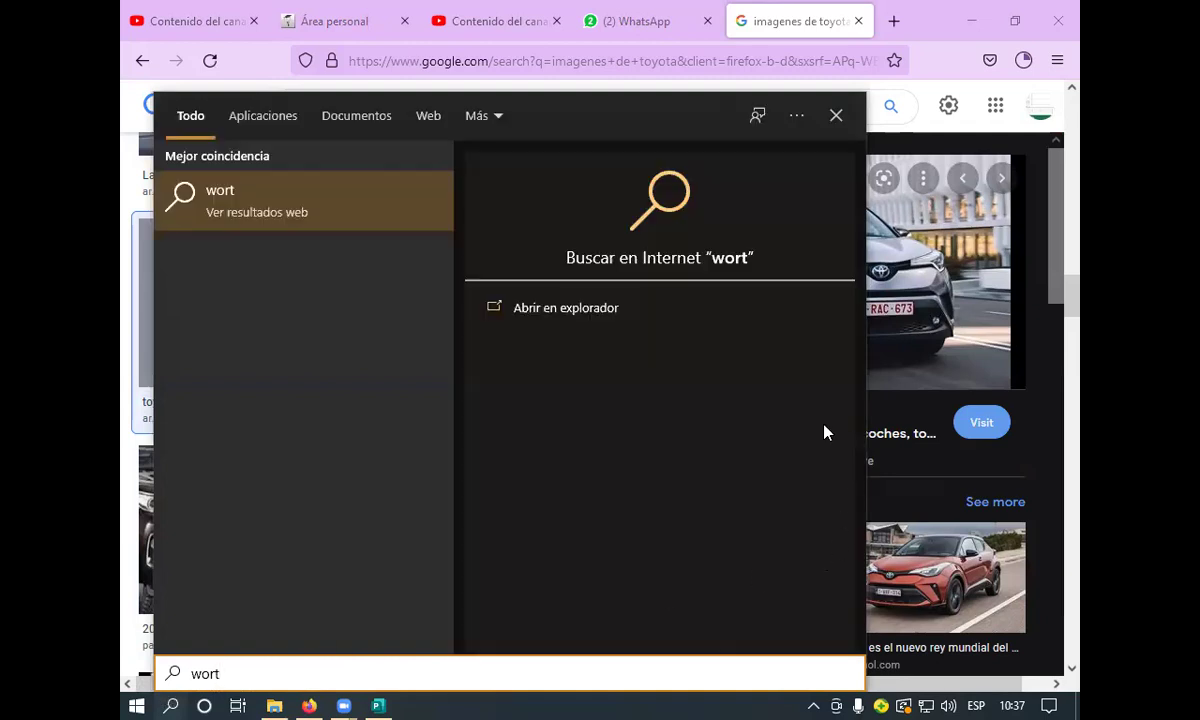
pyautogui.press('Escape')
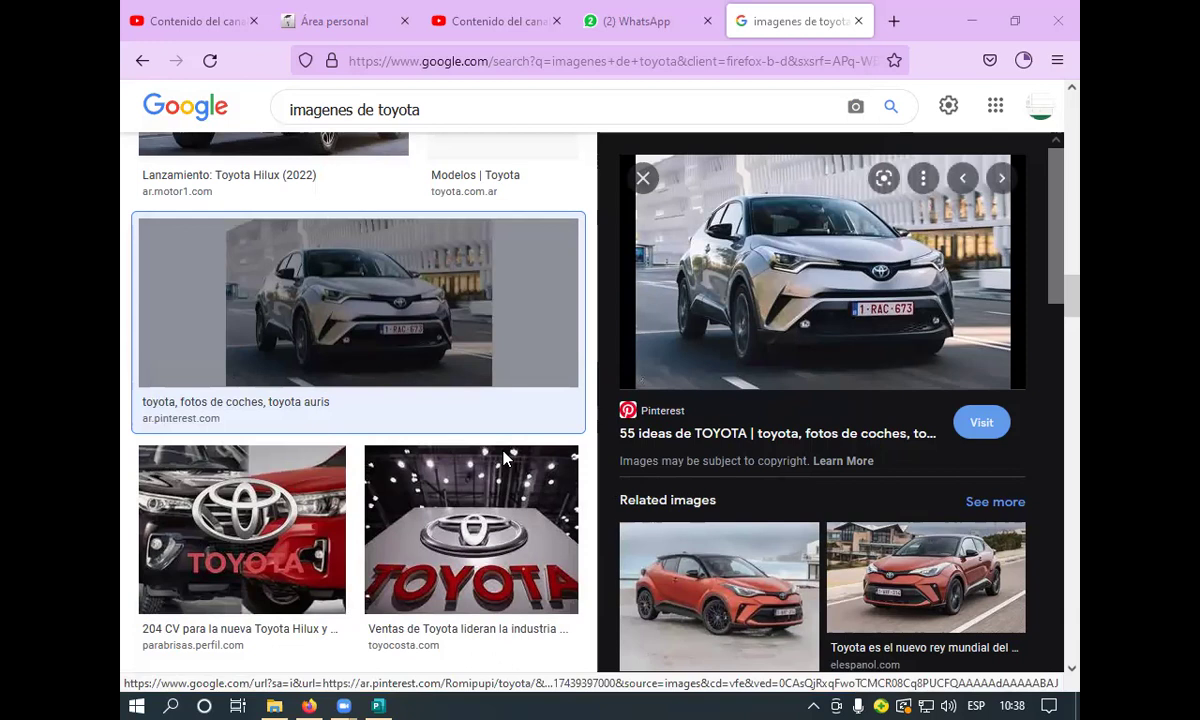
pyautogui.click(169, 705)
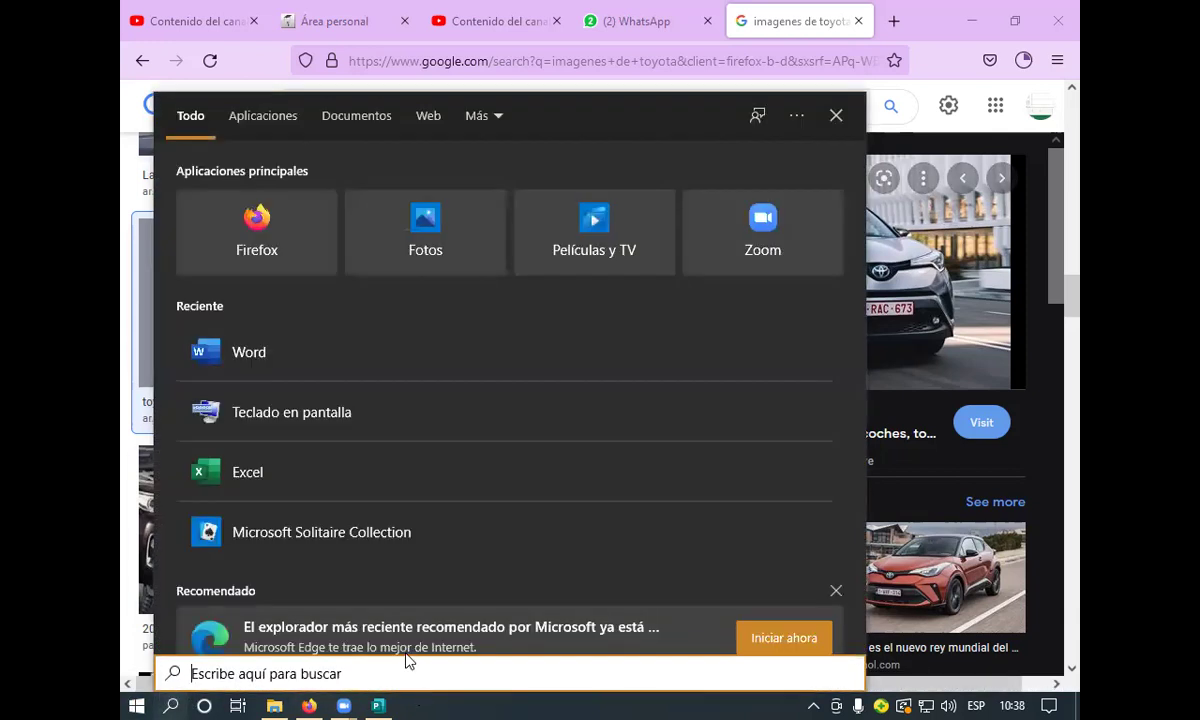
pyautogui.click(837, 116)
# Copy the previewed silver Toyota car image to the clipboard.
pyautogui.middleClick(826, 289)
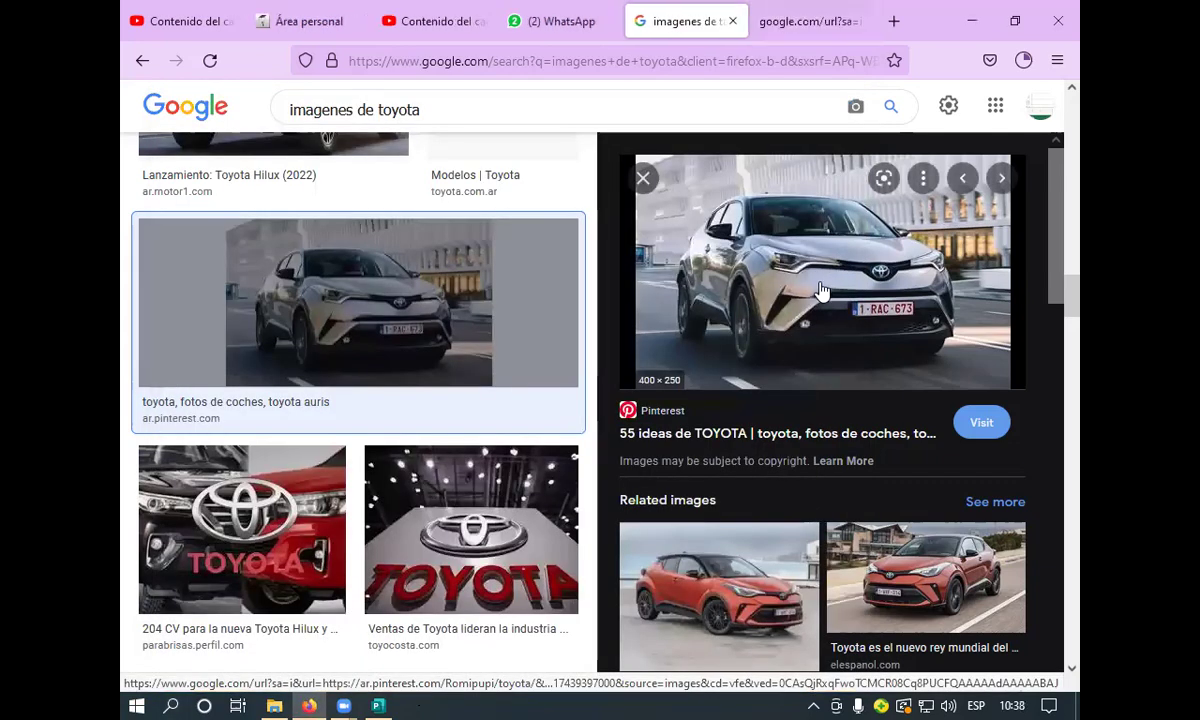
pyautogui.rightClick(783, 262)
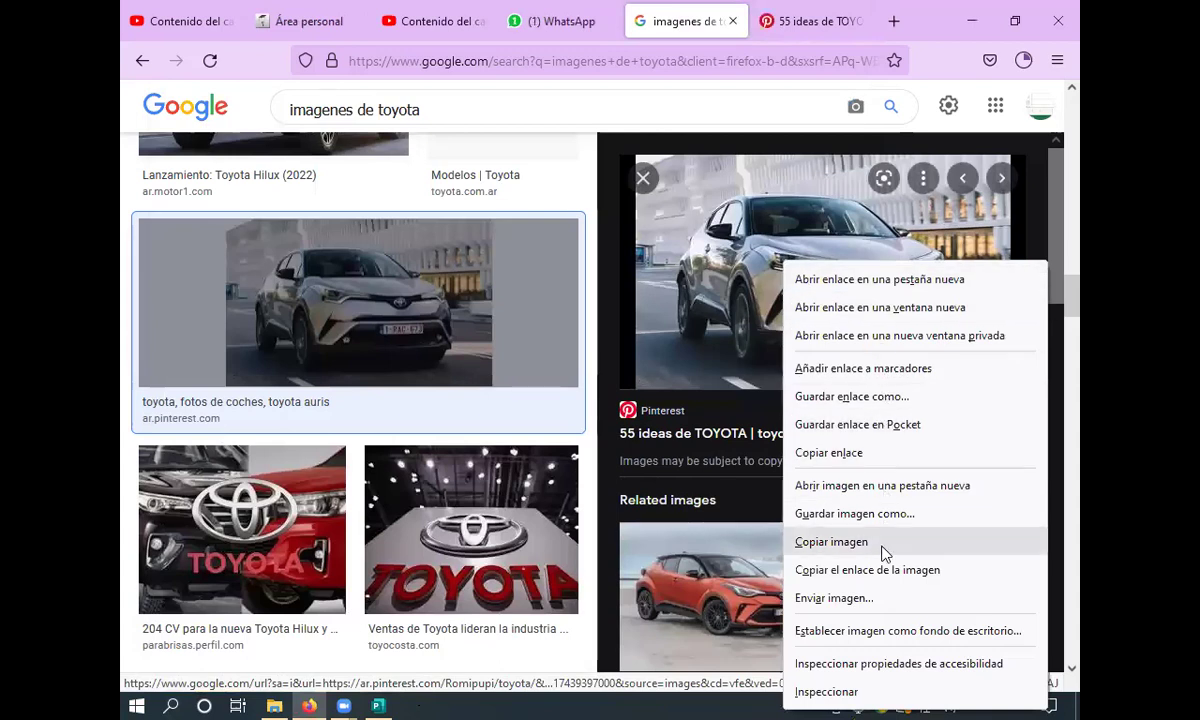
pyautogui.click(884, 548)
pyautogui.rightClick(840, 330)
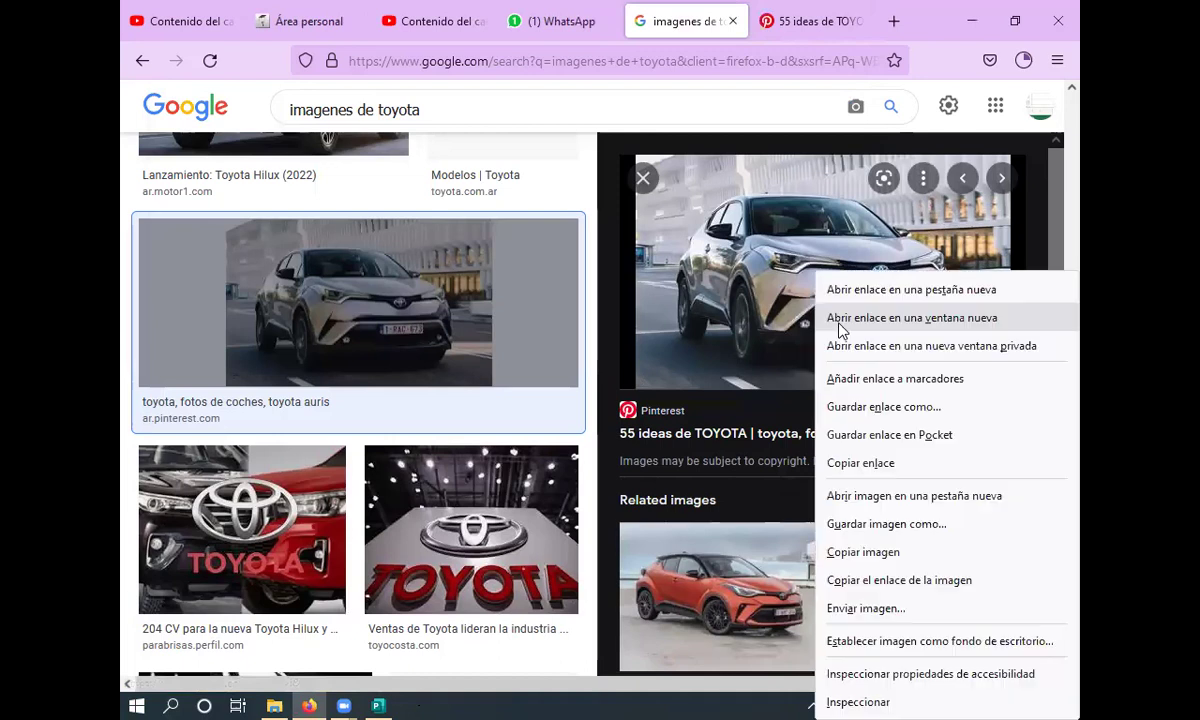
pyautogui.click(898, 565)
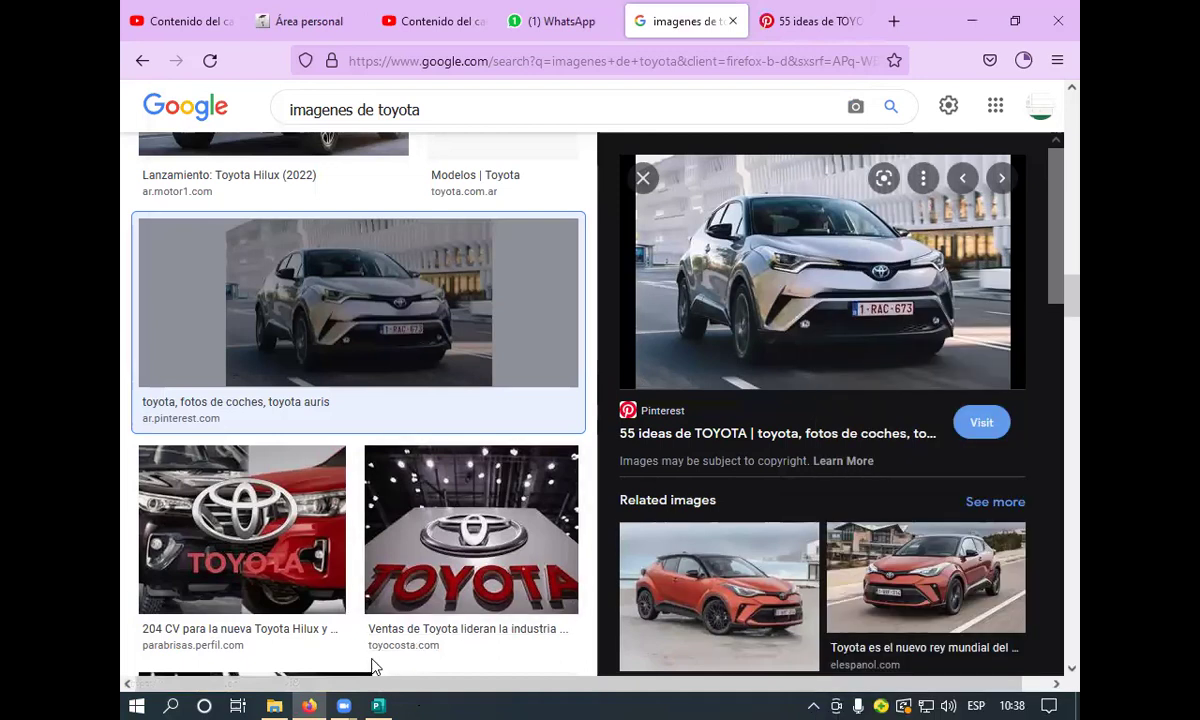
# Switch to Publisher and paste the copied car image onto the three-column page.
pyautogui.moveTo(350, 700)
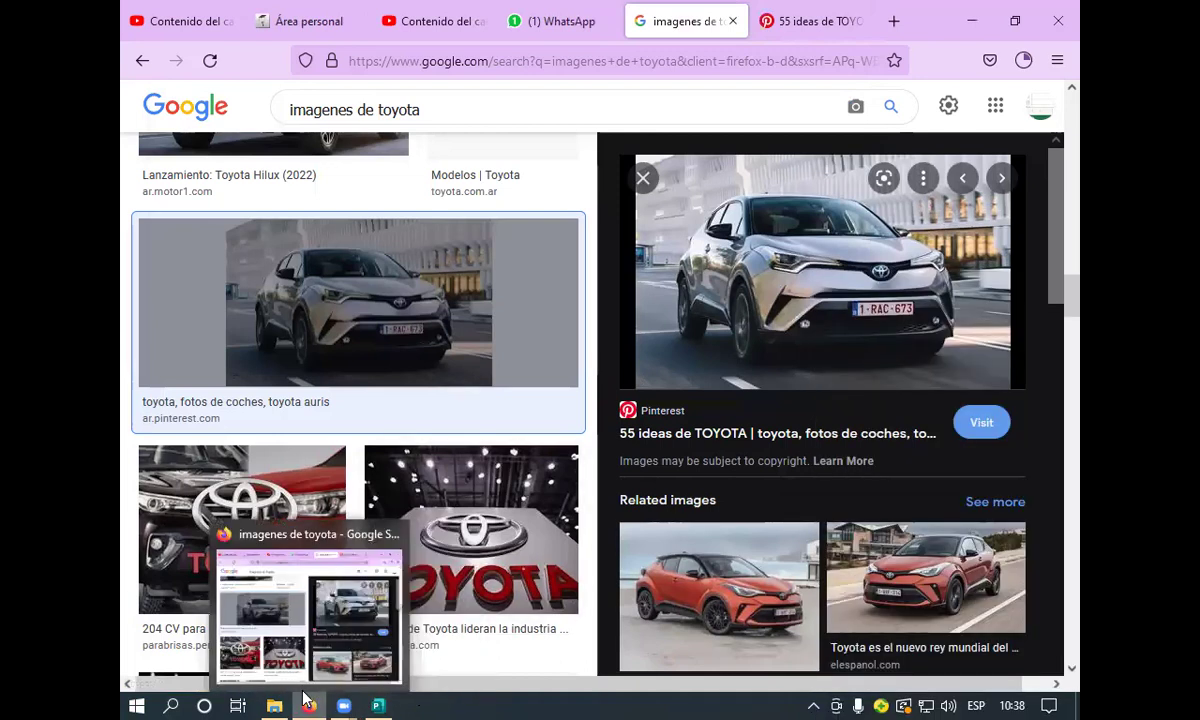
pyautogui.click(379, 703)
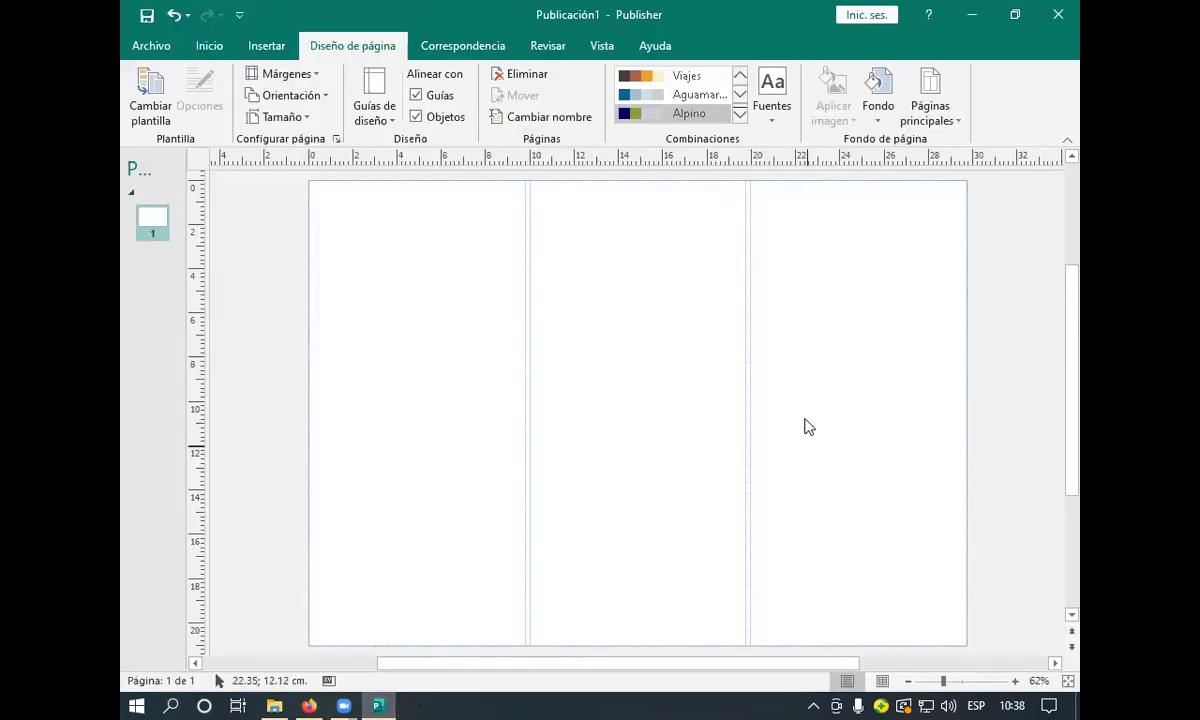
pyautogui.rightClick(801, 279)
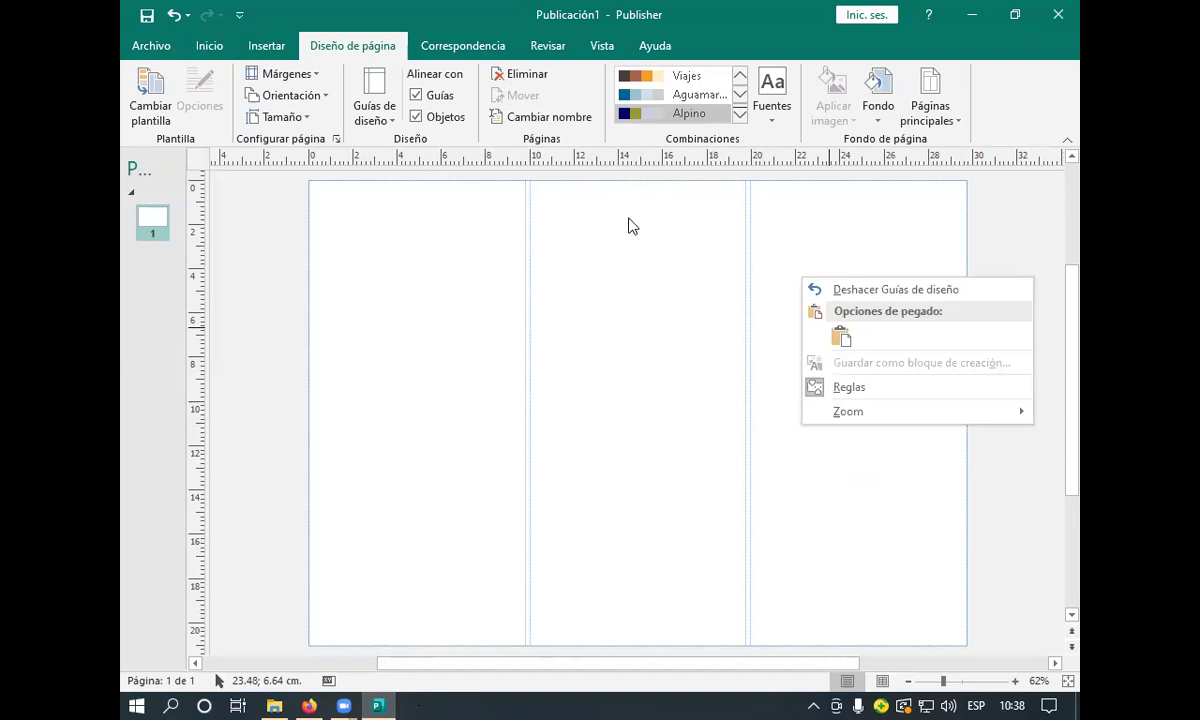
pyautogui.click(840, 336)
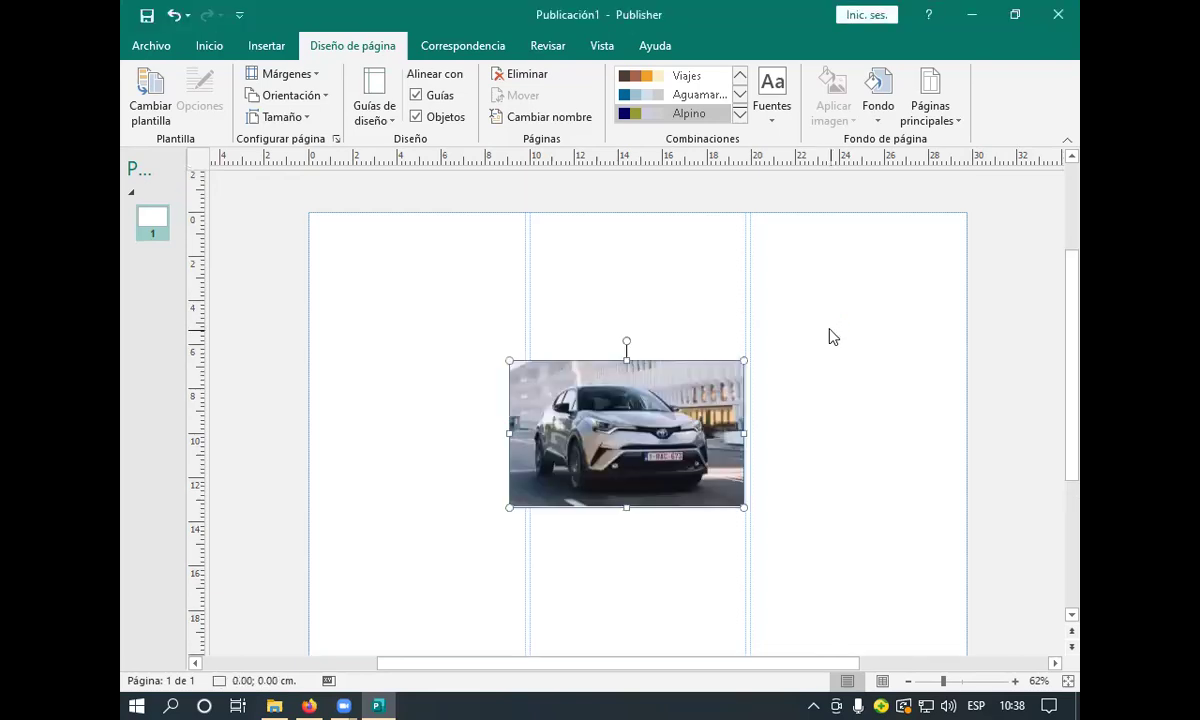
# Move the car picture to the page's top edge and stretch it to cover the whole page, 29.70 x 21.00 cm.
pyautogui.moveTo(618, 413); pyautogui.dragTo(743, 408)
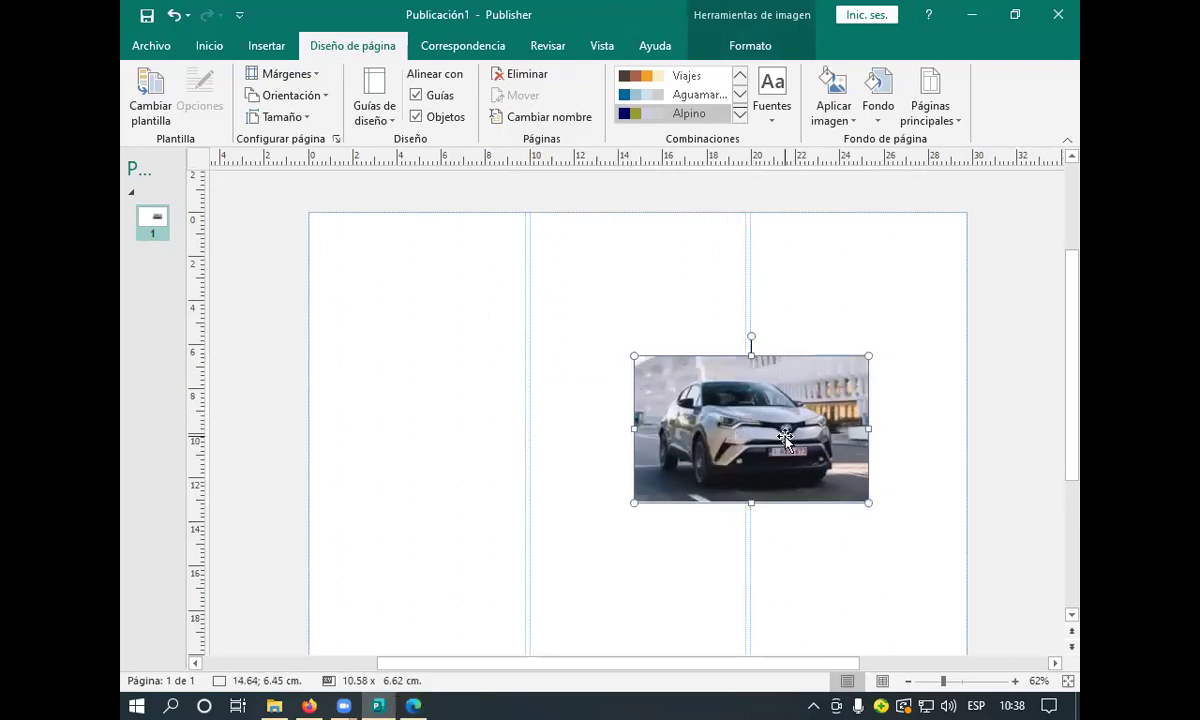
pyautogui.moveTo(785, 437); pyautogui.dragTo(676, 293)
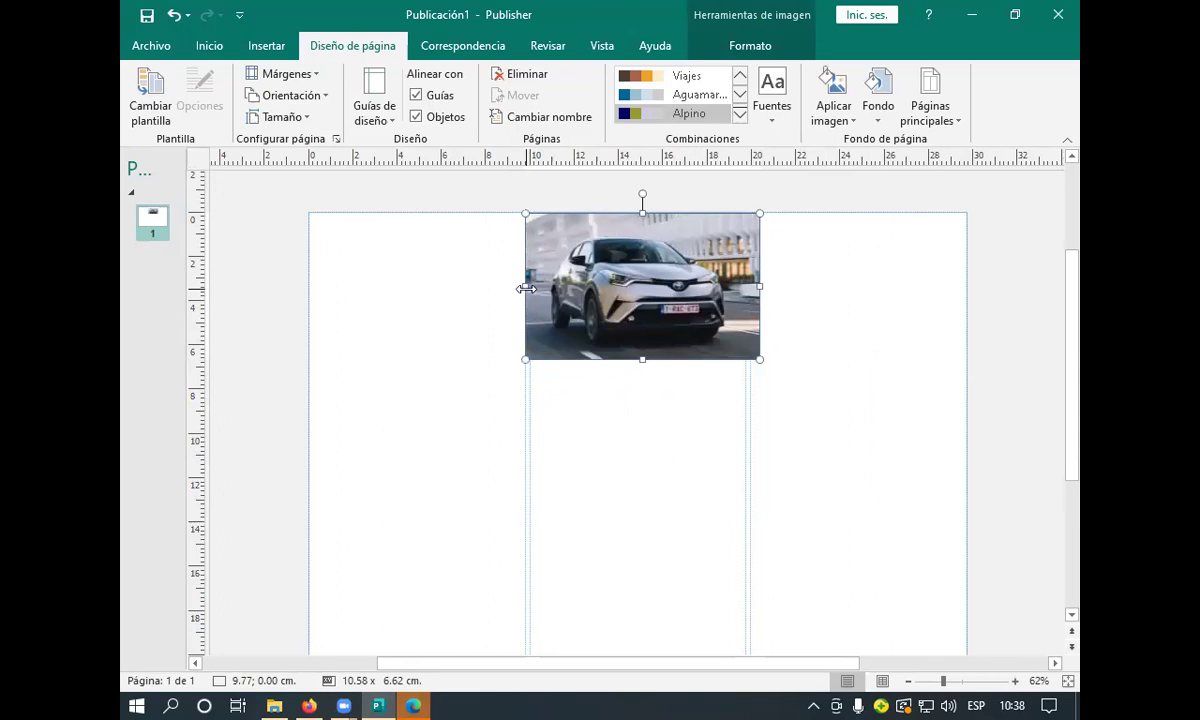
pyautogui.moveTo(526, 288); pyautogui.dragTo(308, 302)
pyautogui.moveTo(760, 286); pyautogui.dragTo(962, 303)
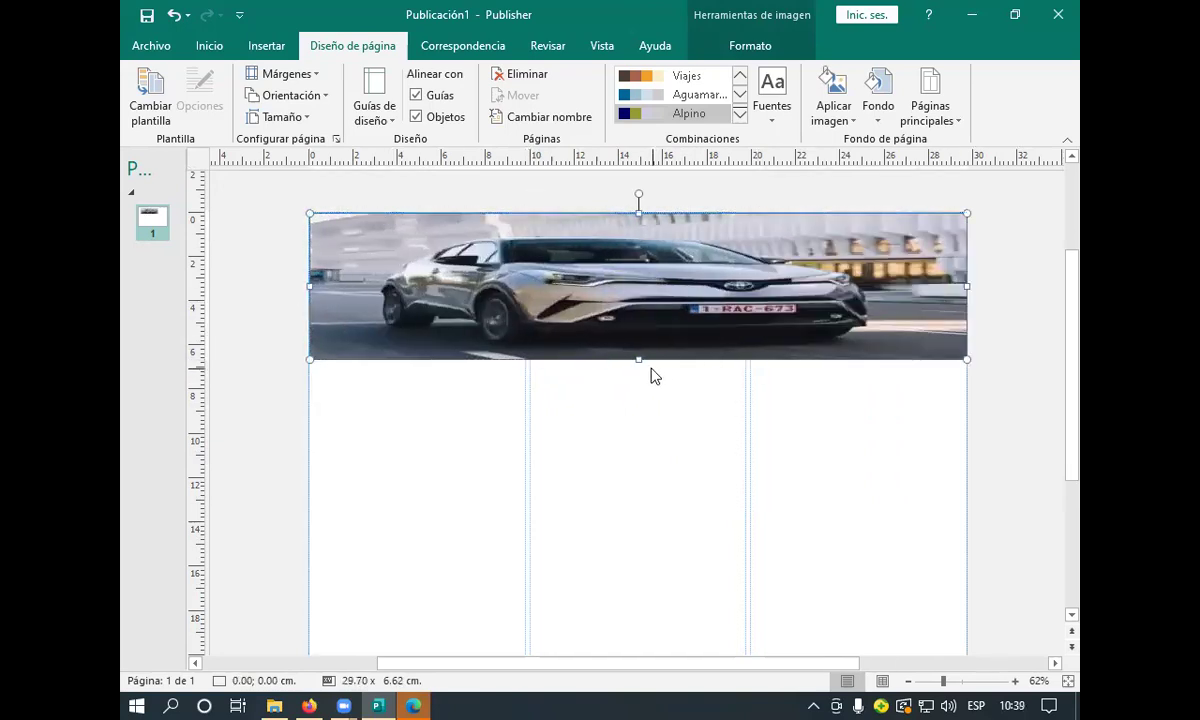
pyautogui.moveTo(638, 358); pyautogui.dragTo(620, 617)
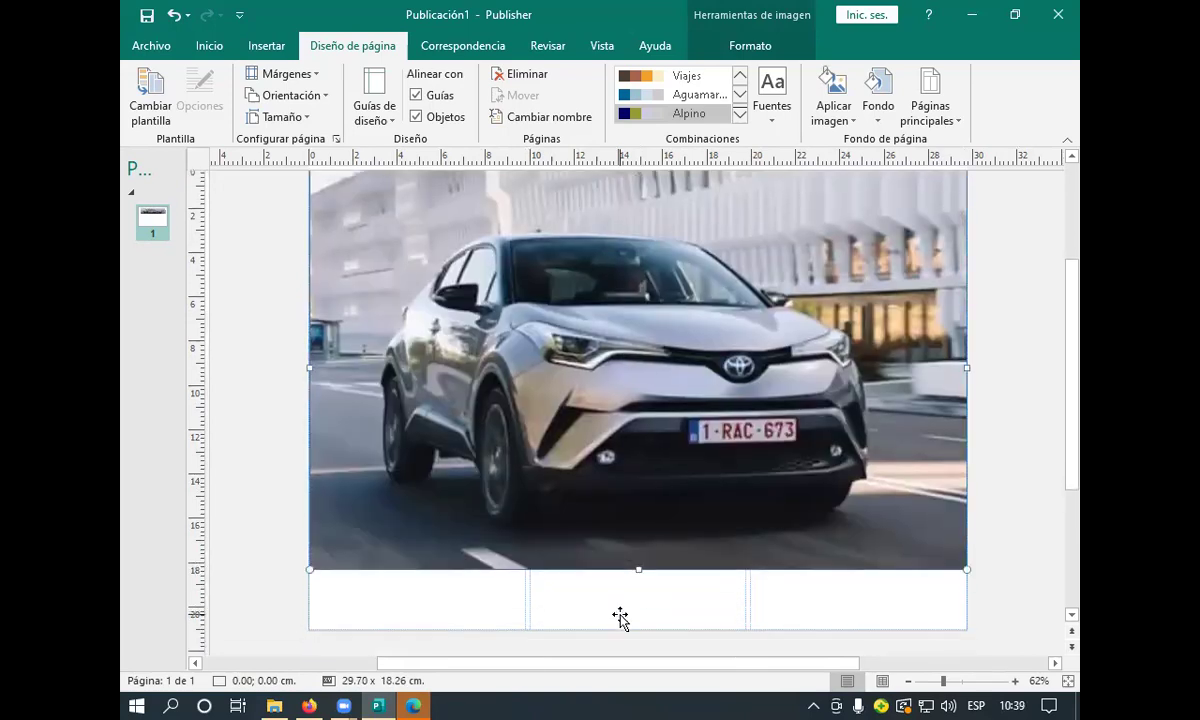
pyautogui.scroll(-1, 620, 612)
pyautogui.moveTo(638, 538); pyautogui.dragTo(640, 598)
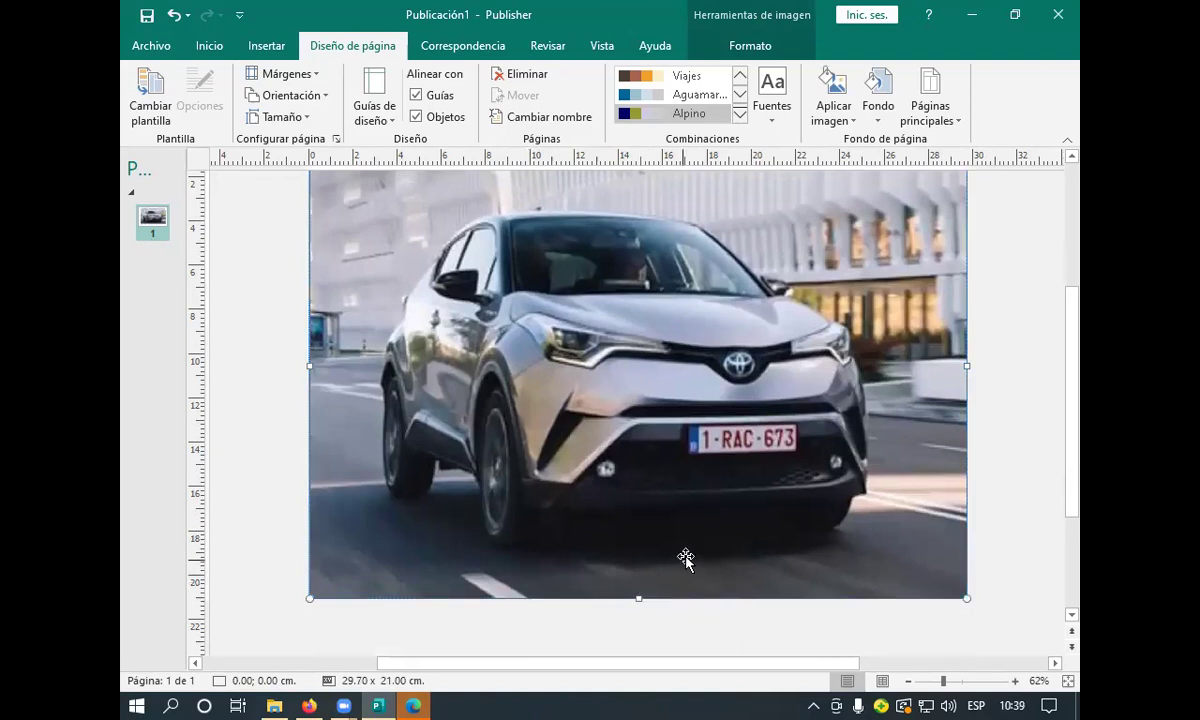
# Examine how the stretched car picture covers the page from its top edge to its bottom edge.
pyautogui.scroll(3, 697, 547)
pyautogui.scroll(-2, 697, 545)
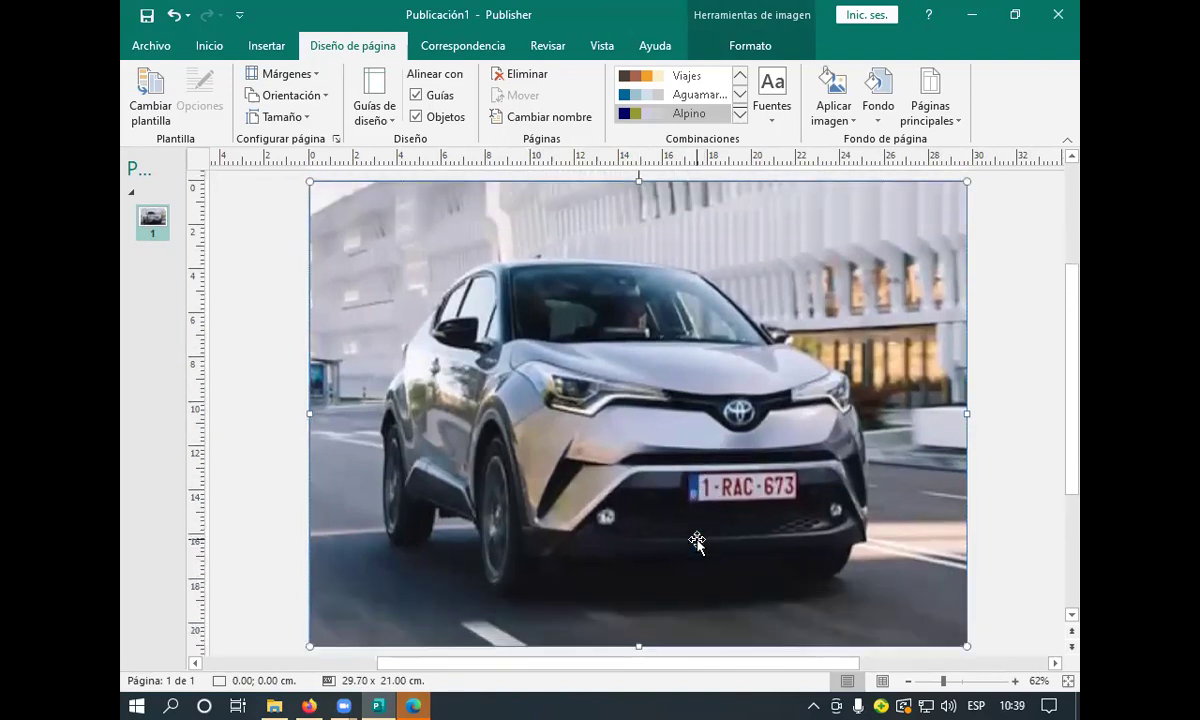
pyautogui.scroll(-2, 695, 543)
pyautogui.scroll(2, 693, 541)
pyautogui.scroll(-1, 693, 540)
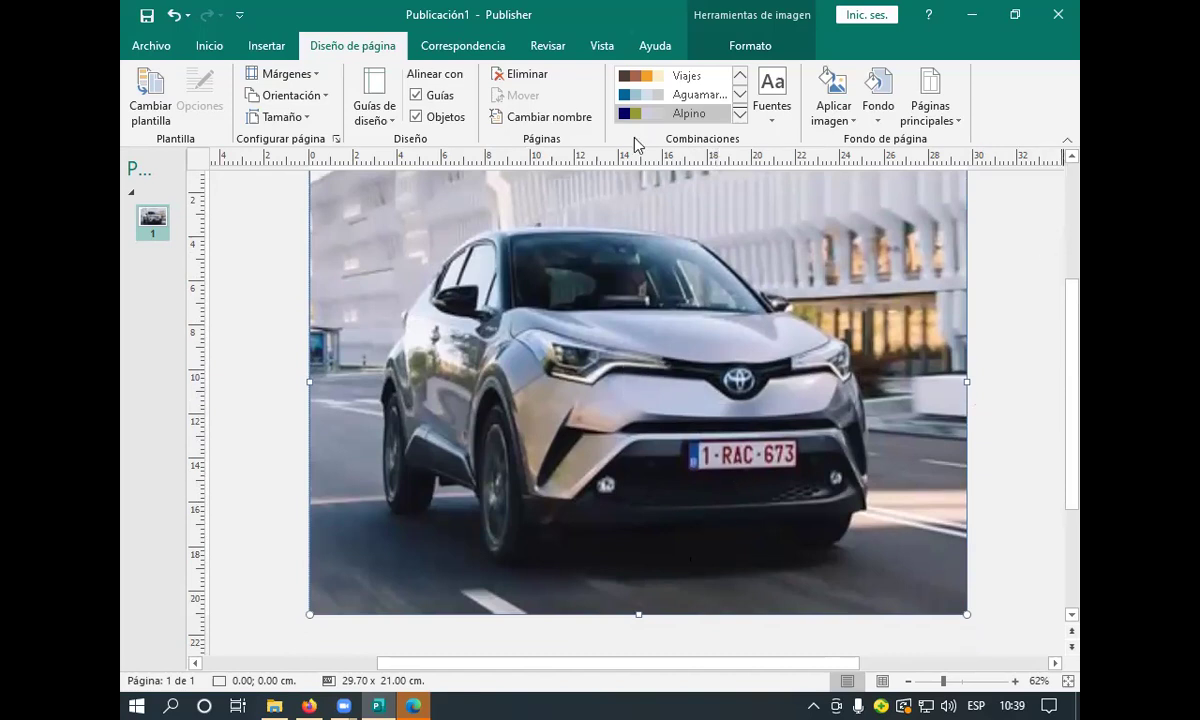
pyautogui.scroll(2, 812, 310)
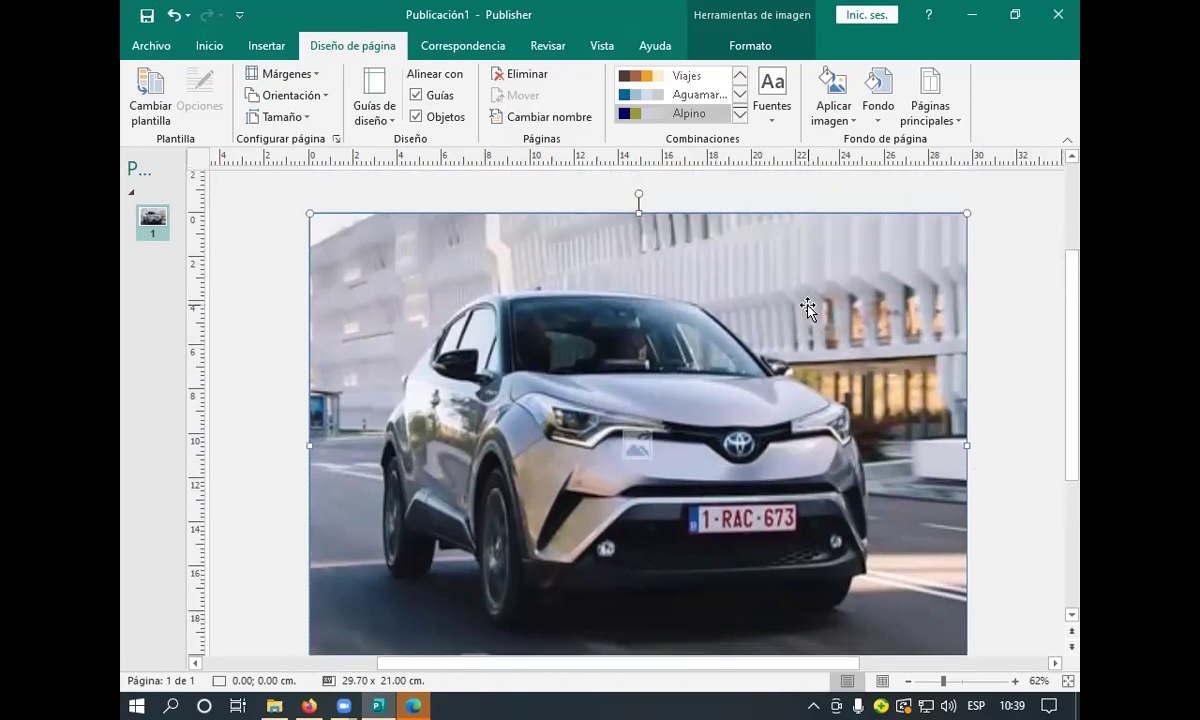
pyautogui.scroll(-1, 796, 312)
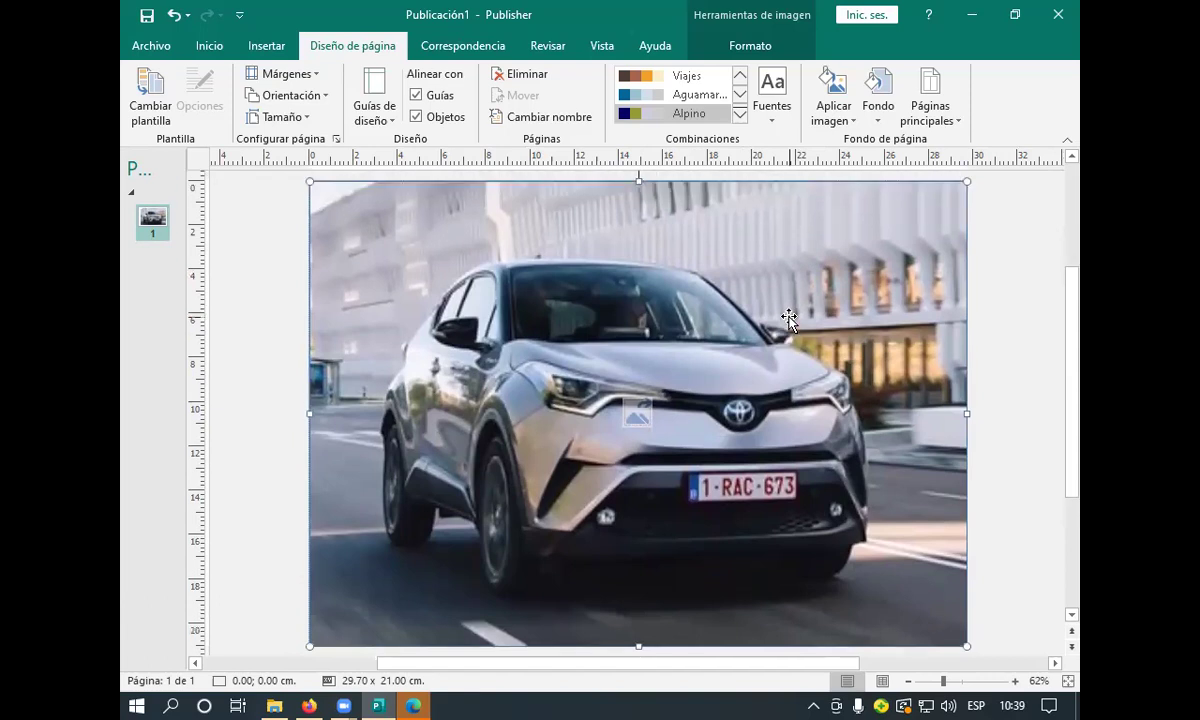
pyautogui.scroll(-1, 789, 318)
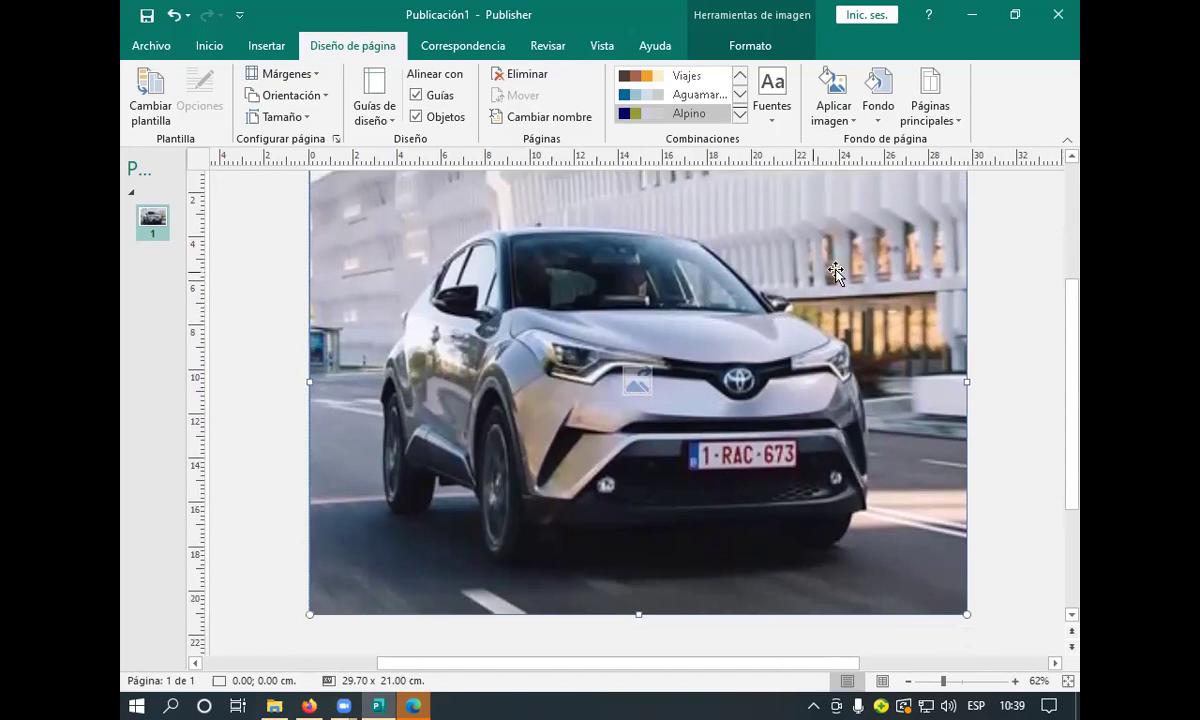
pyautogui.scroll(1, 798, 165)
pyautogui.scroll(-1, 798, 165)
pyautogui.scroll(-7, 536, 250)
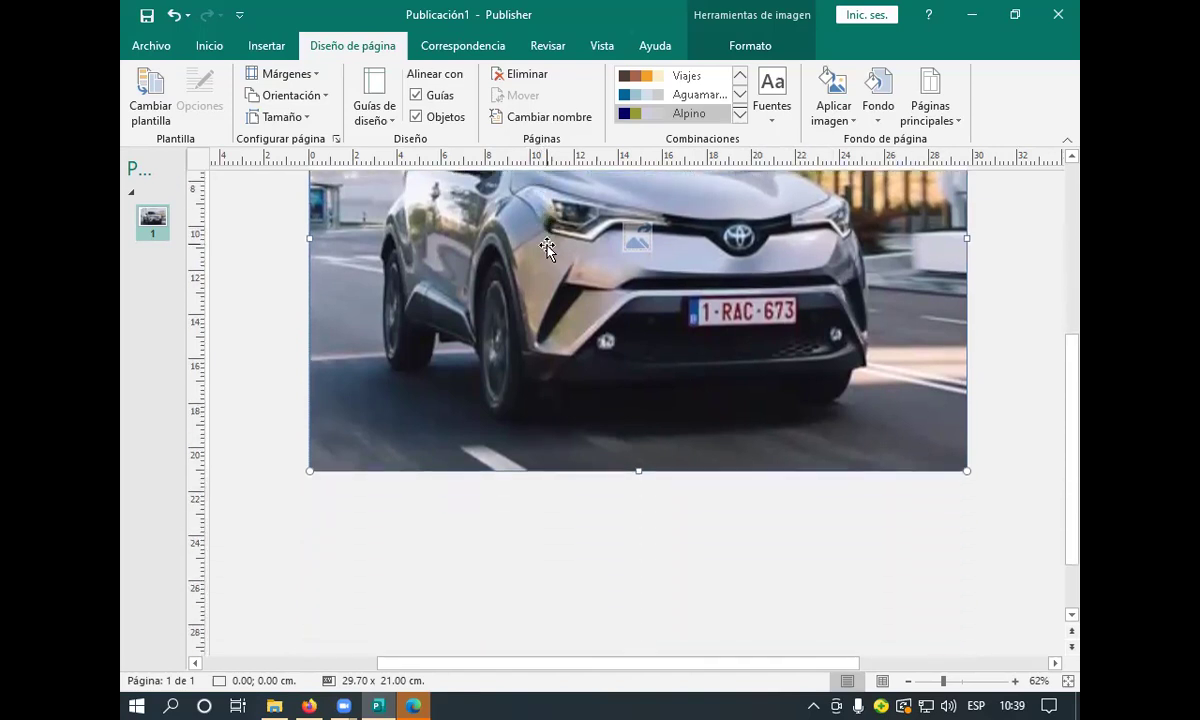
pyautogui.scroll(1, 520, 210)
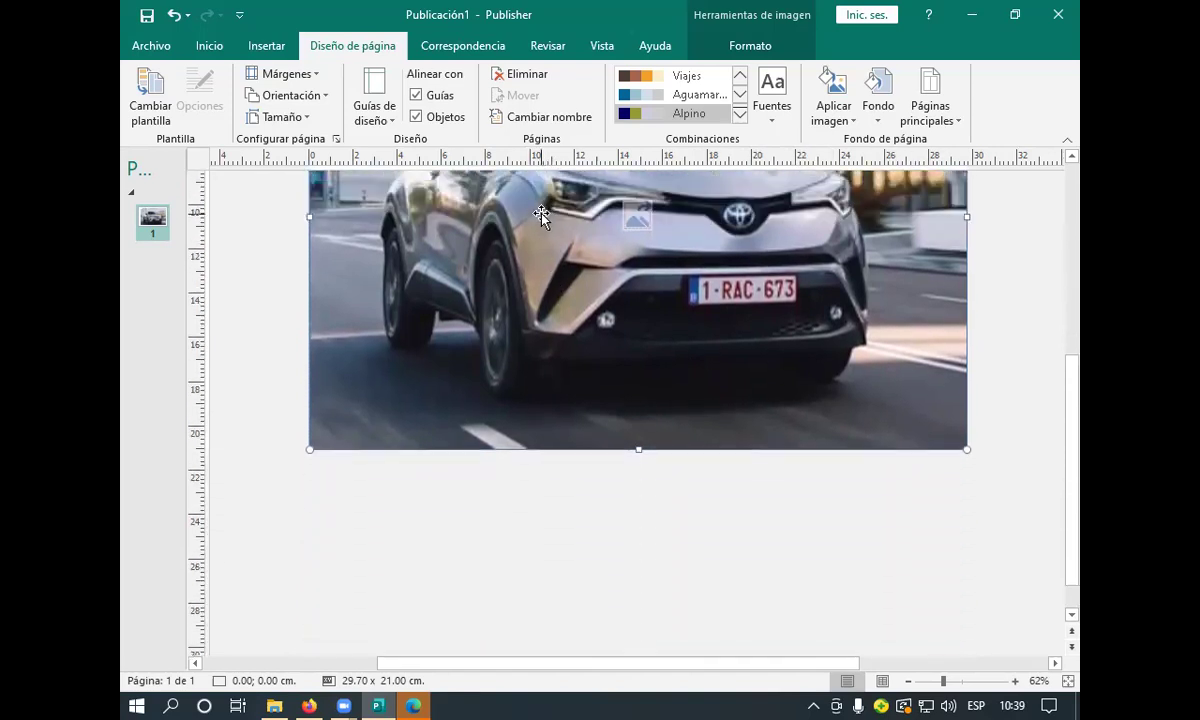
pyautogui.scroll(1, 507, 200)
pyautogui.scroll(4, 792, 284)
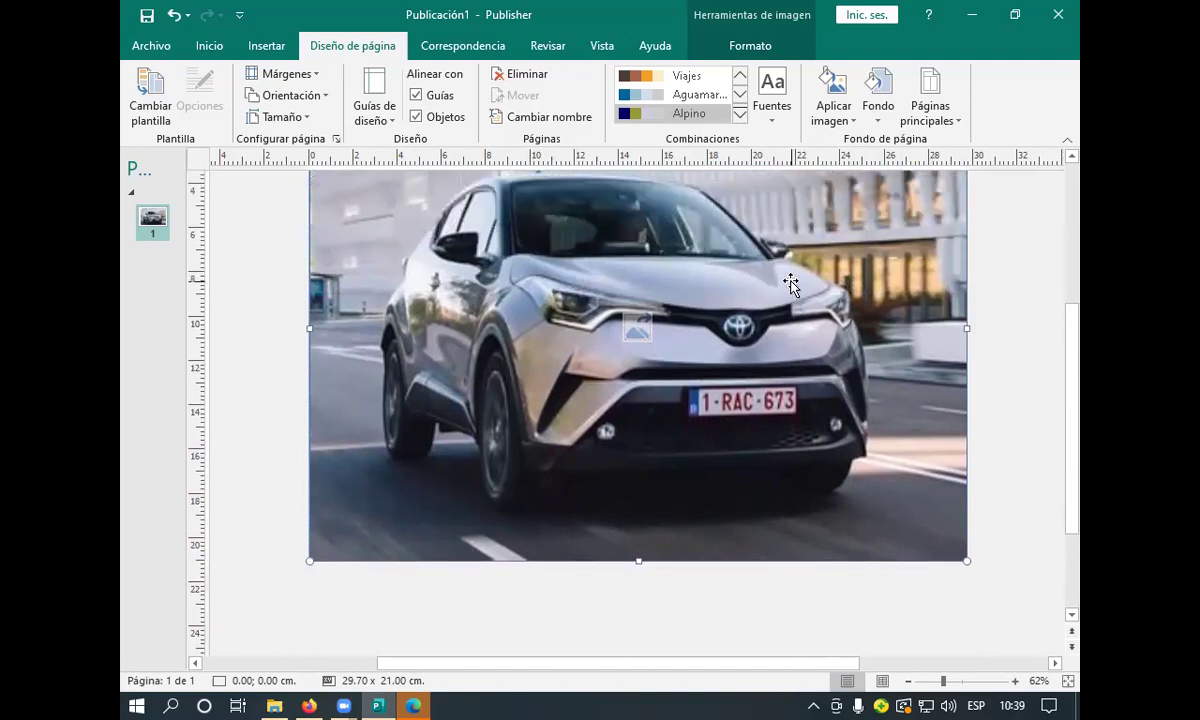
pyautogui.scroll(2, 790, 284)
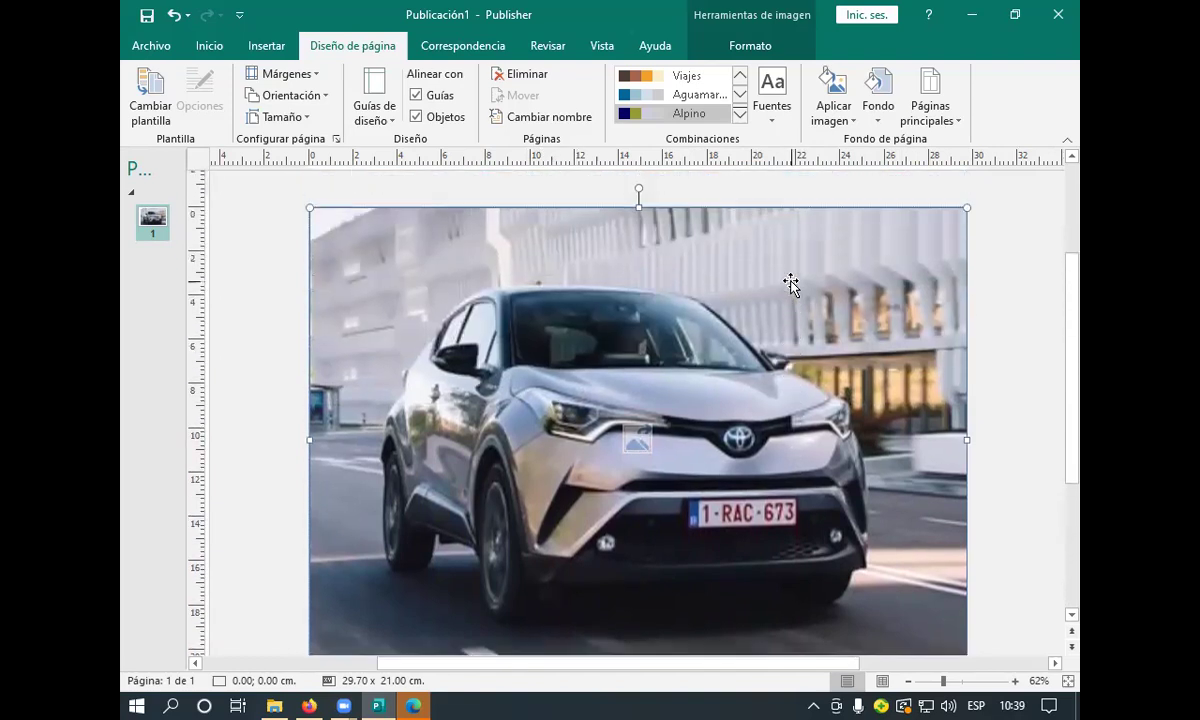
pyautogui.scroll(-2, 790, 284)
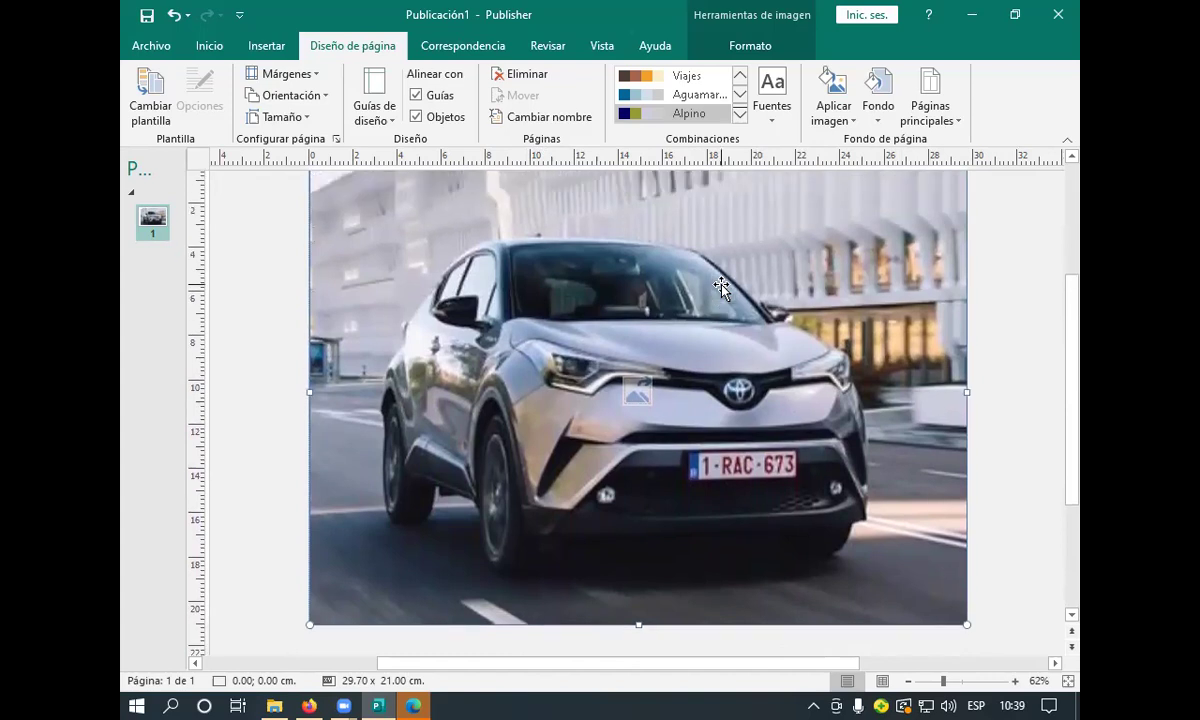
pyautogui.scroll(-3, 721, 288)
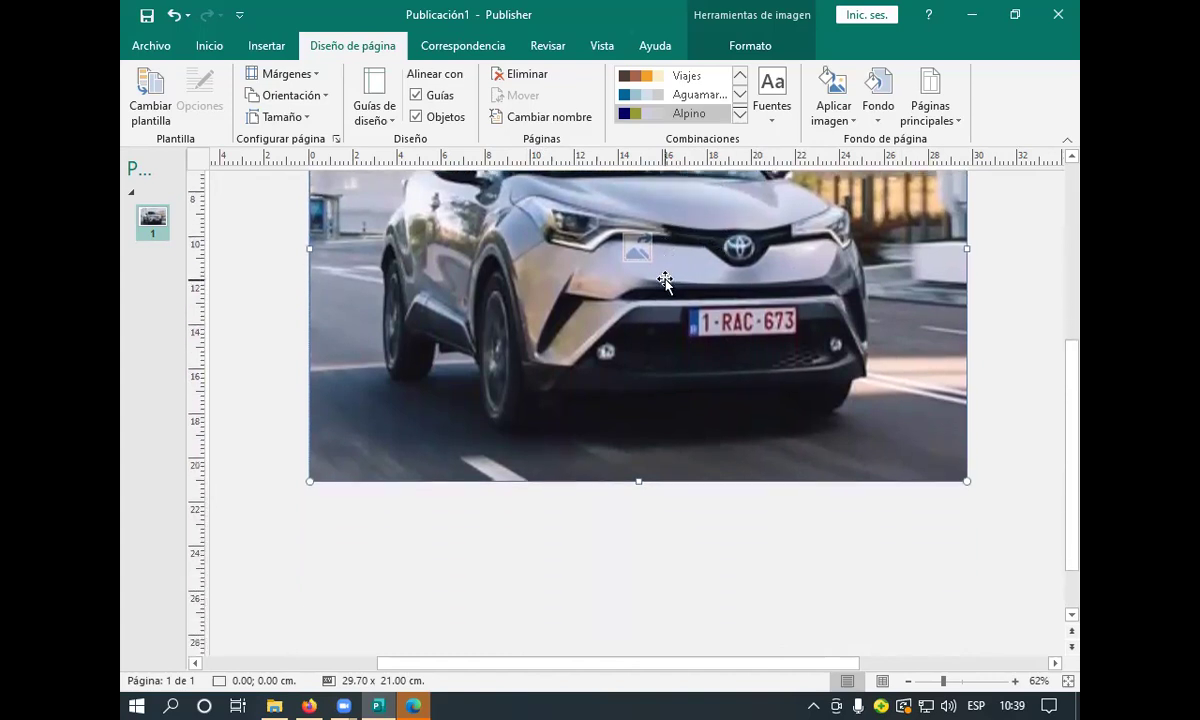
pyautogui.scroll(-1, 665, 283)
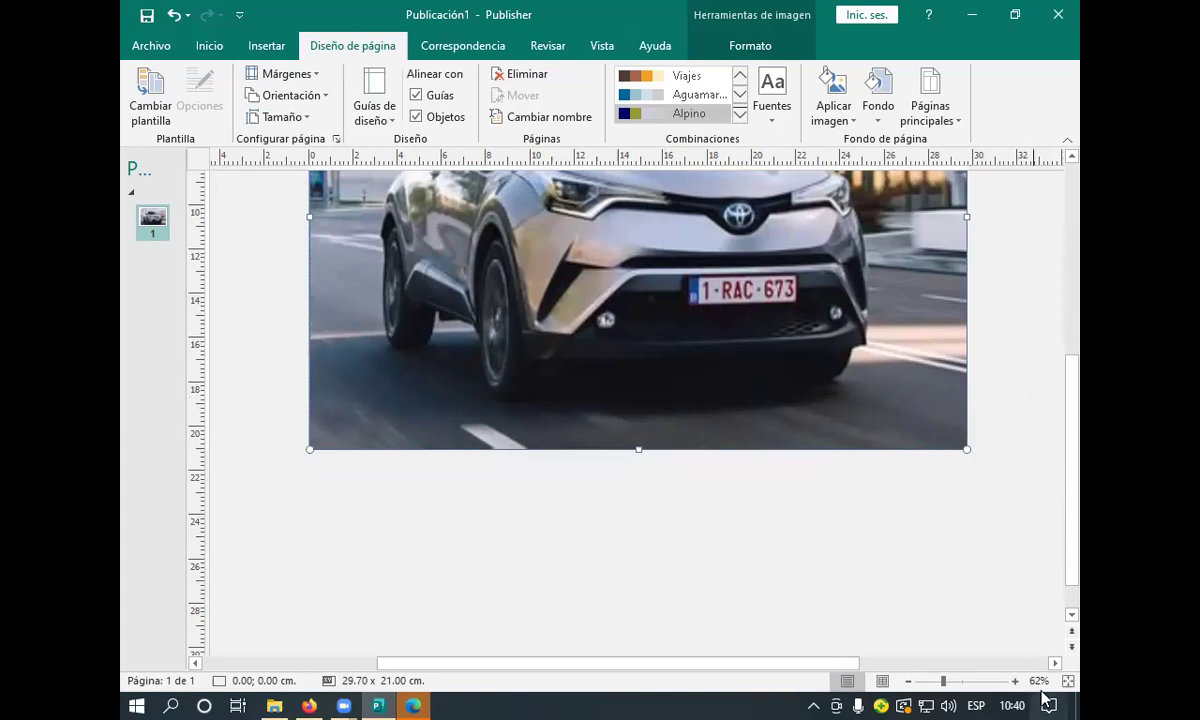
pyautogui.scroll(1, 952, 610)
pyautogui.scroll(3, 947, 614)
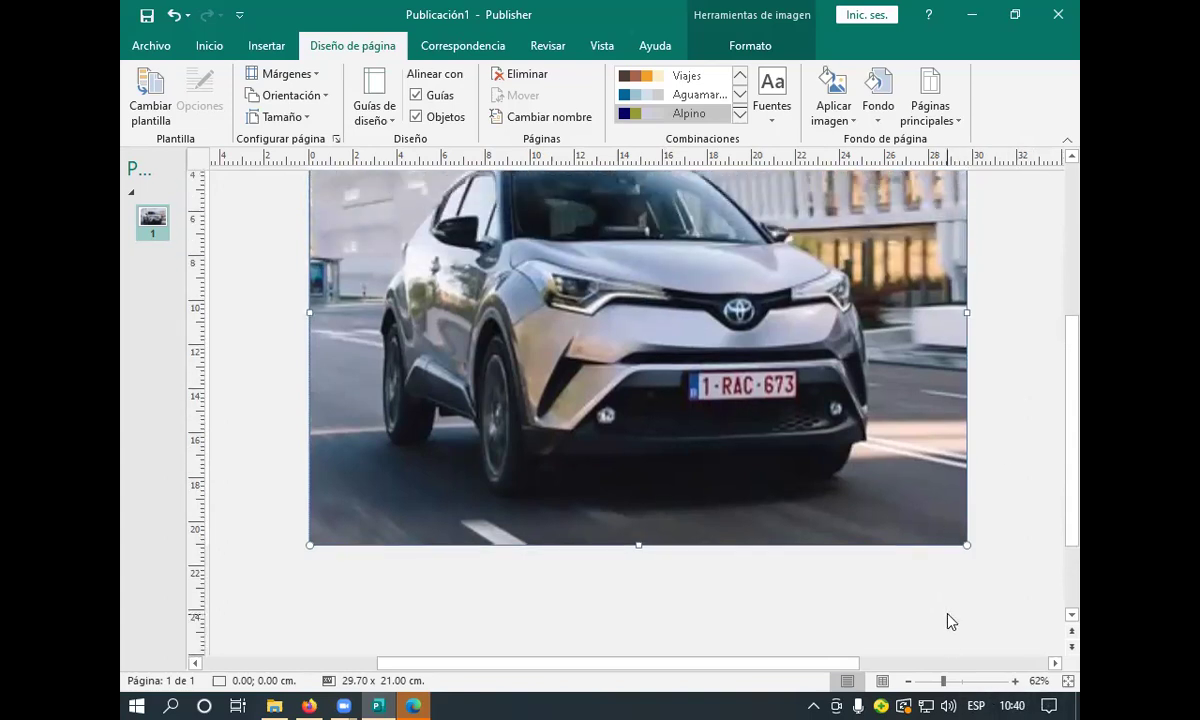
pyautogui.scroll(1, 944, 620)
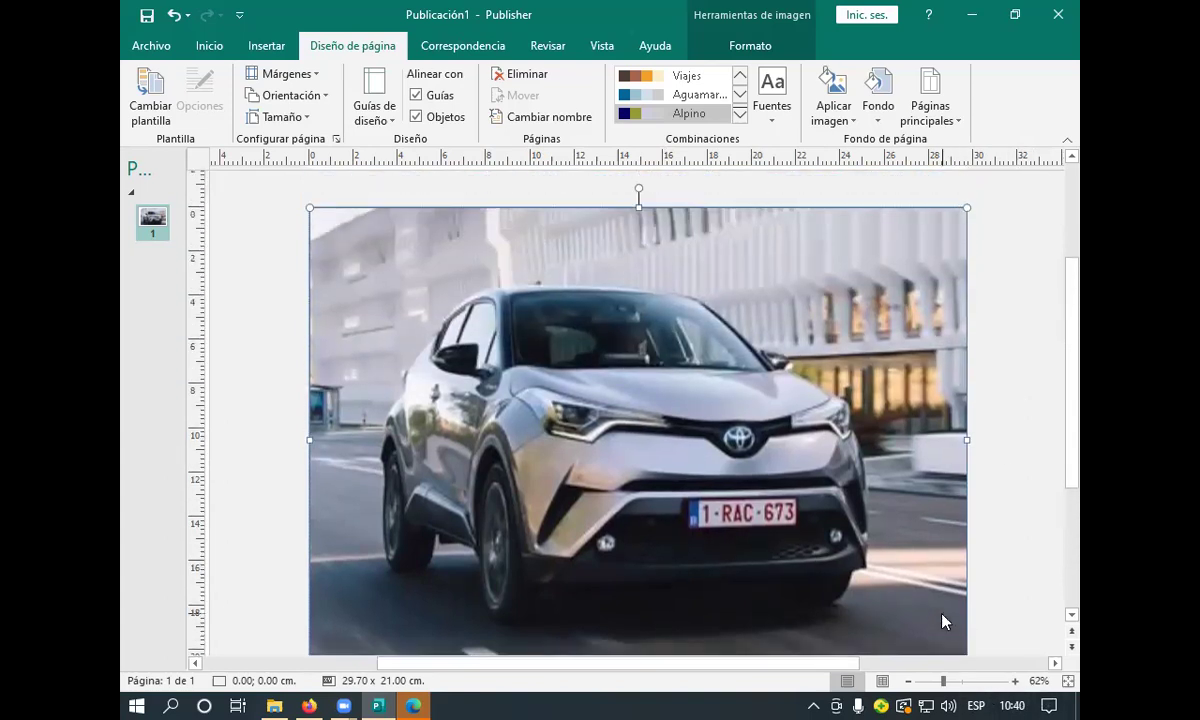
pyautogui.scroll(-1, 944, 620)
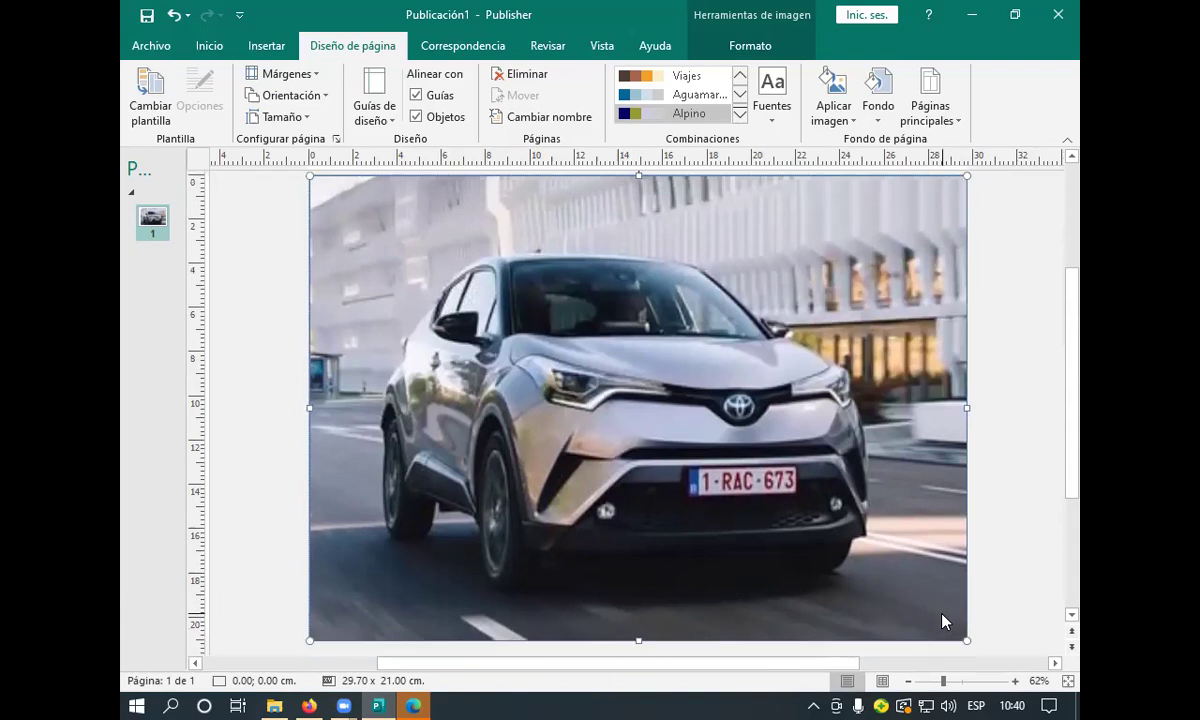
pyautogui.scroll(1, 942, 621)
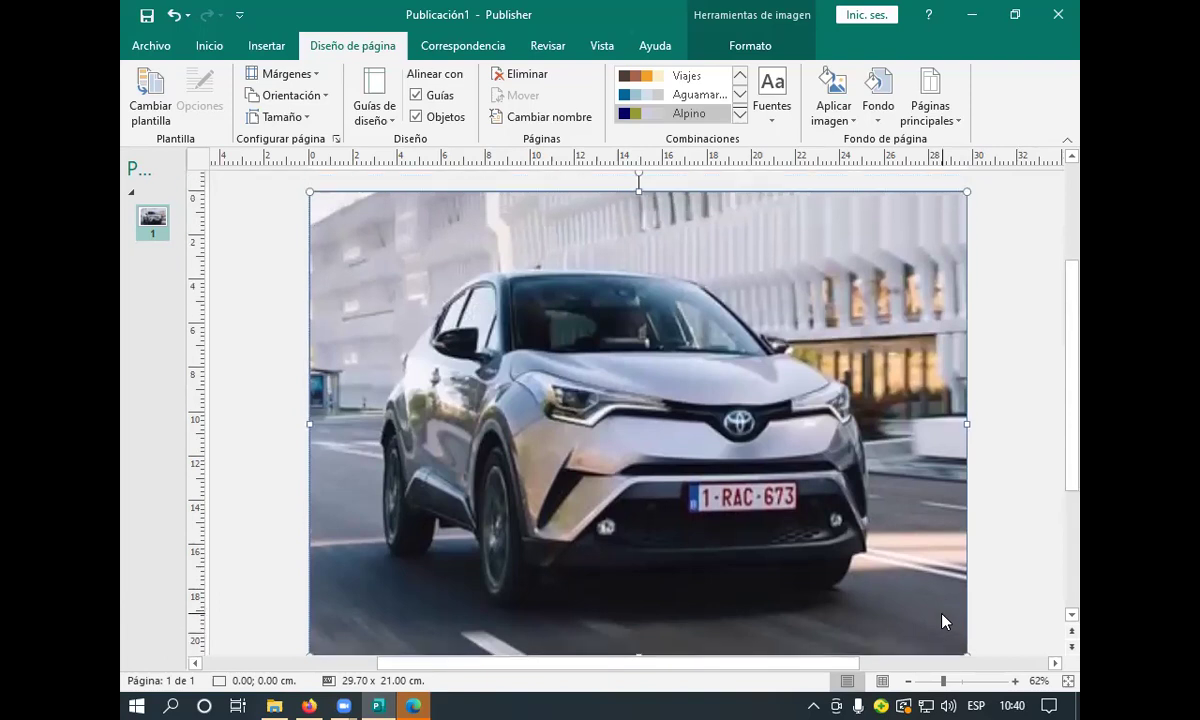
pyautogui.scroll(-1, 942, 621)
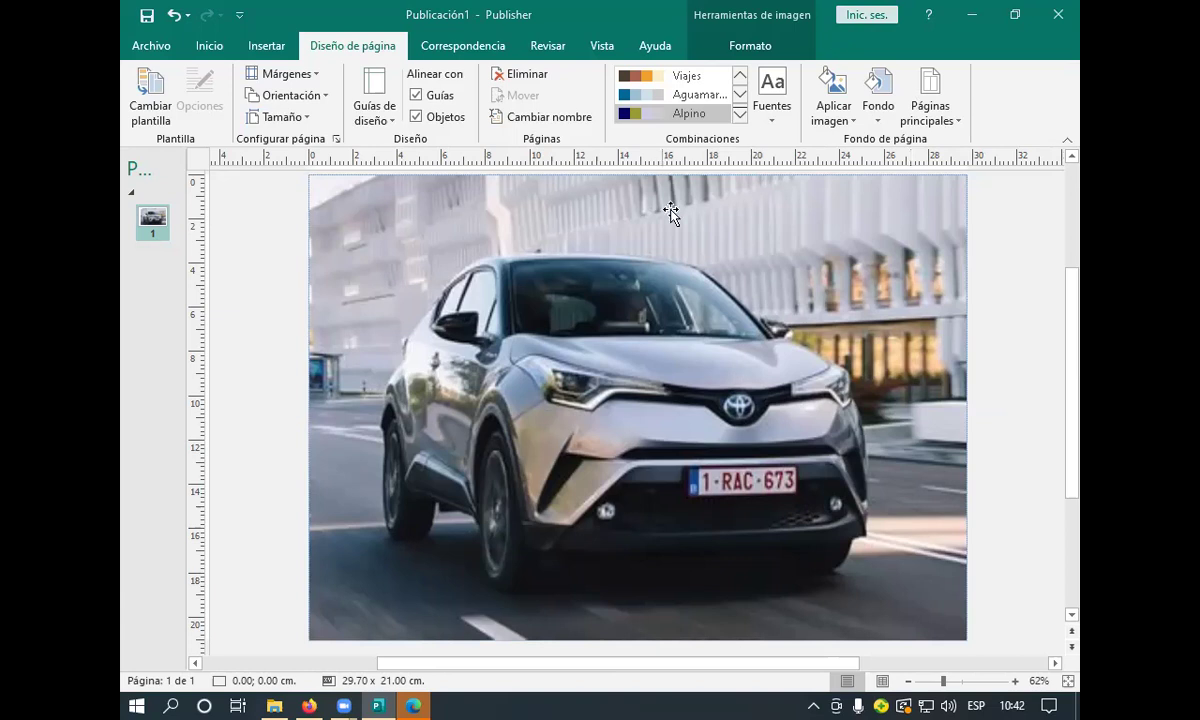
# Try to crop the full-page car picture from the middle of its top edge, and undo the adjustment.
pyautogui.click(708, 288)
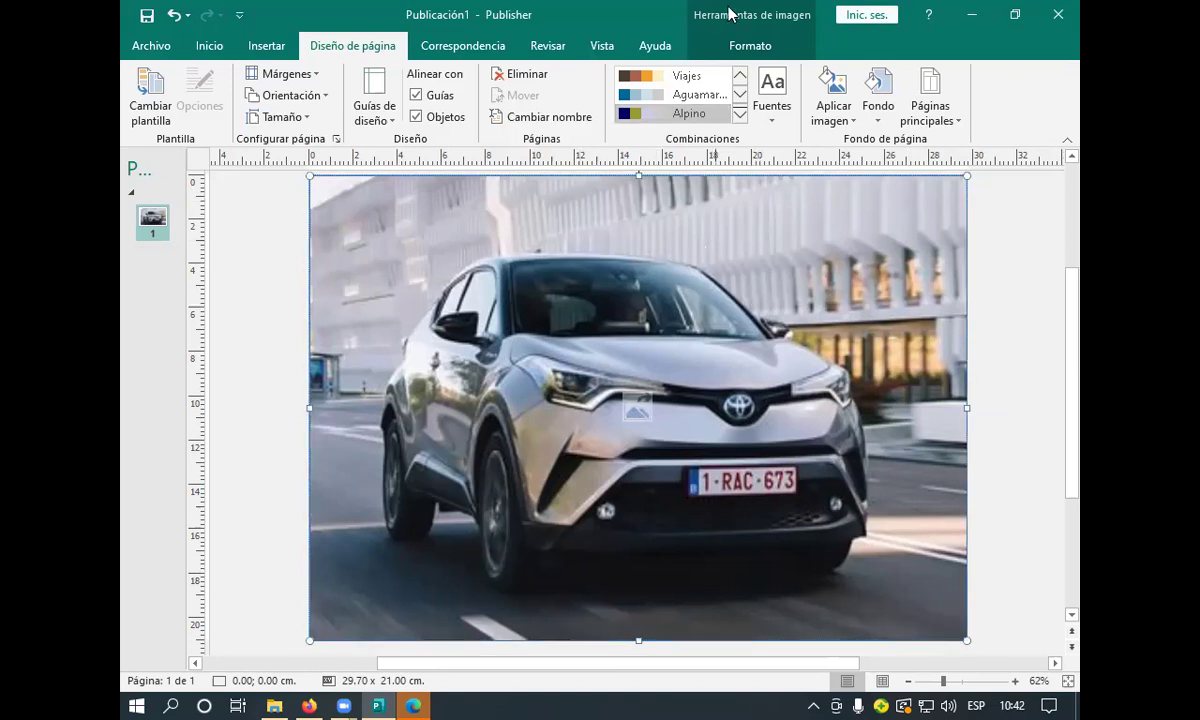
pyautogui.click(775, 45)
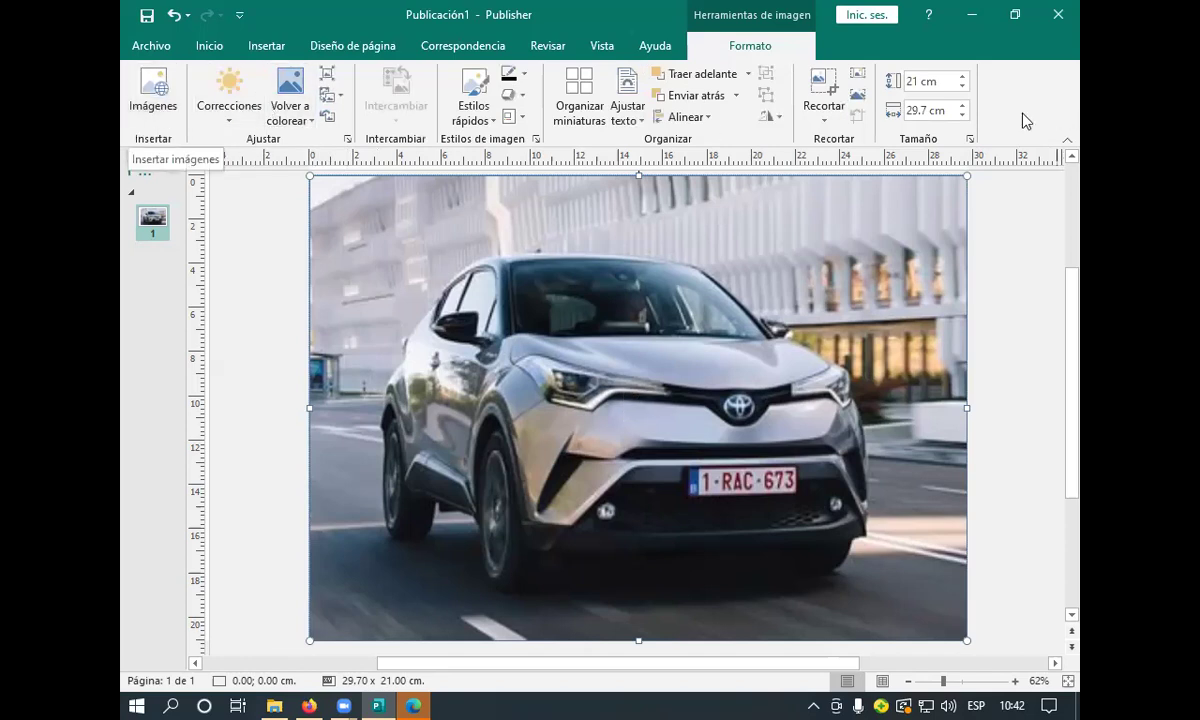
pyautogui.click(843, 118)
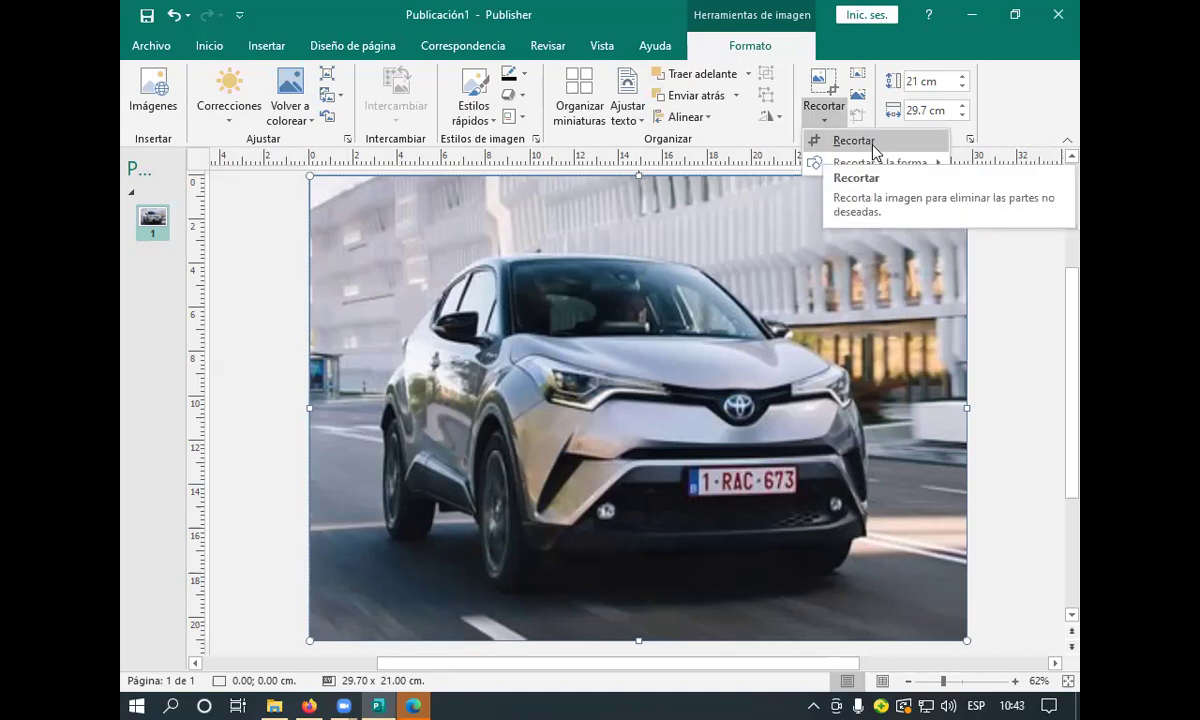
pyautogui.click(873, 150)
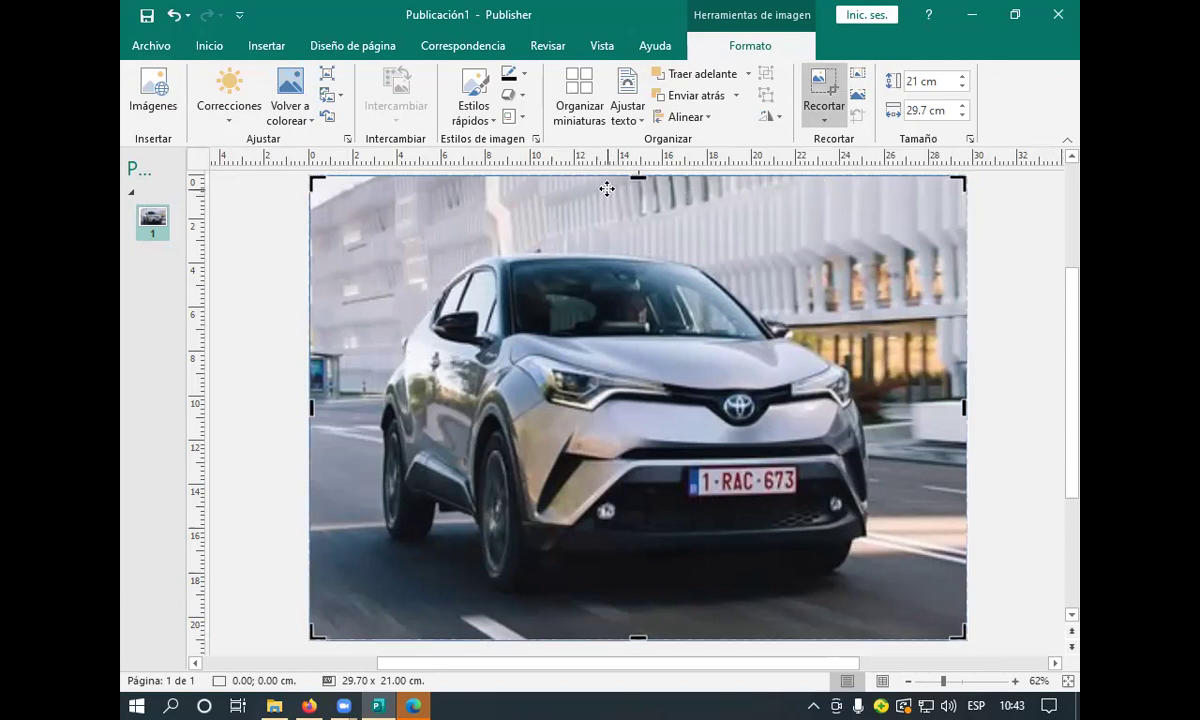
pyautogui.moveTo(635, 182)
pyautogui.mouseDown()
pyautogui.moveTo(651, 190)
pyautogui.moveTo(644, 171)
pyautogui.mouseUp()
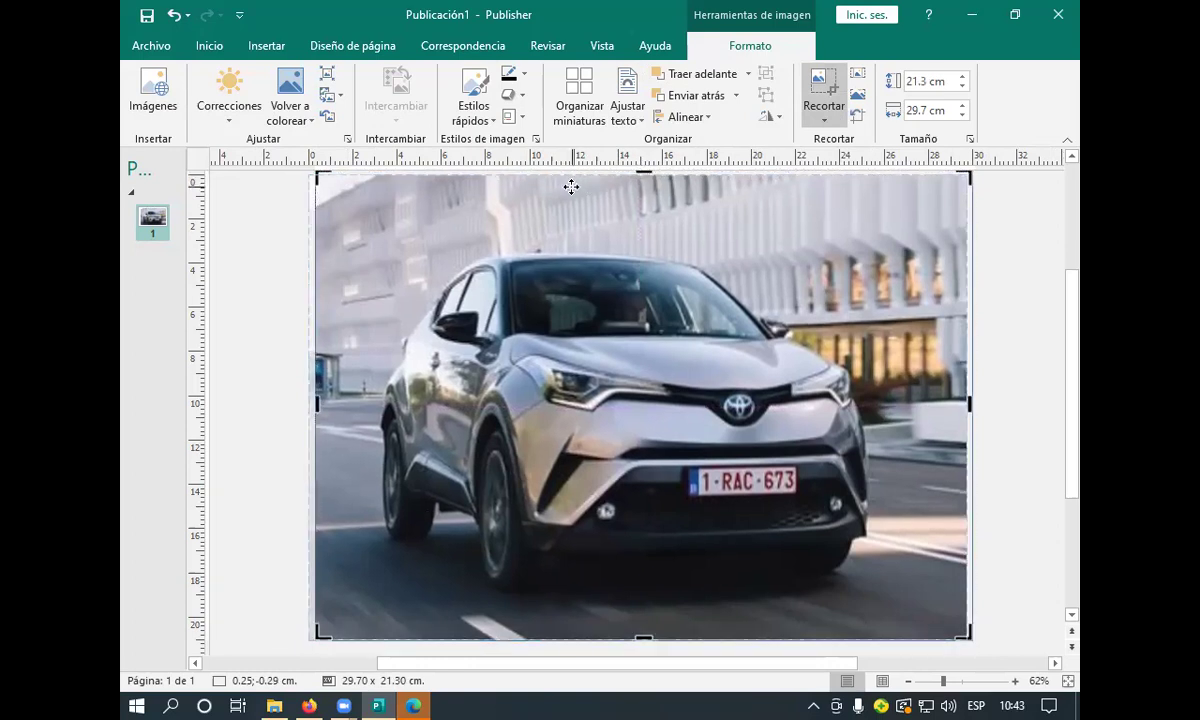
pyautogui.hotkey('ctrl', 'z')
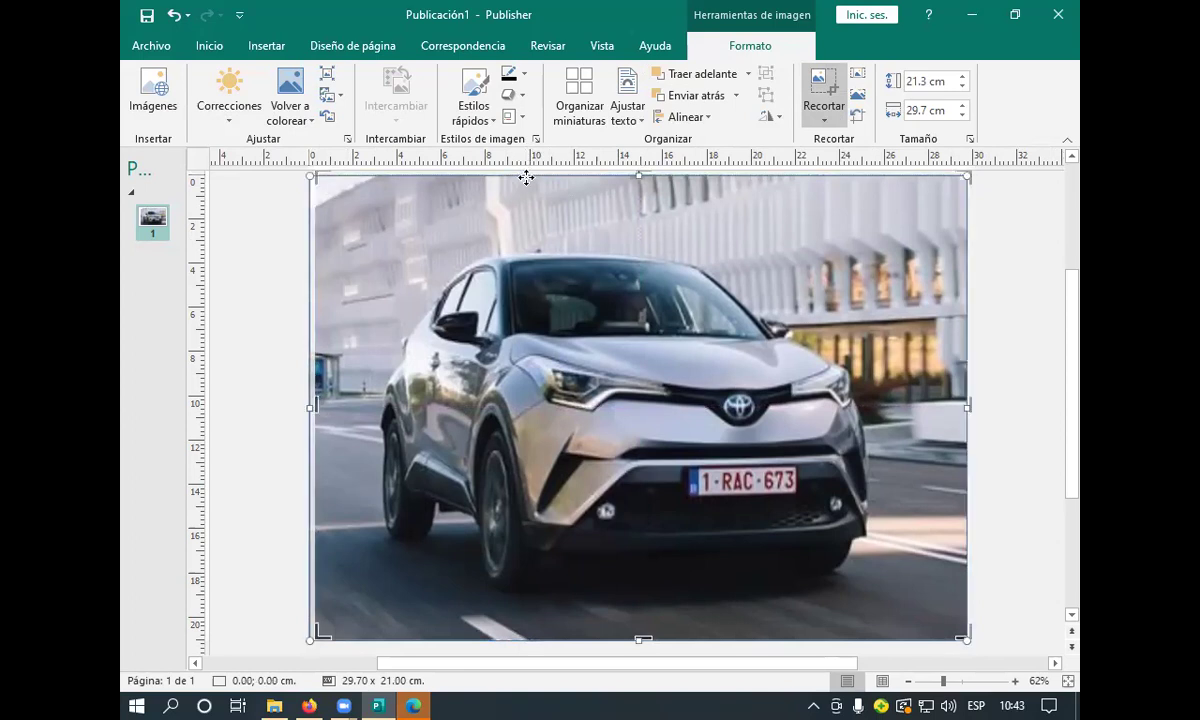
# Try to move and resize the picture within its crop frame, and undo the changes back to the uncropped full-page picture.
pyautogui.moveTo(525, 174)
pyautogui.mouseDown()
pyautogui.moveTo(541, 185)
pyautogui.moveTo(557, 278)
pyautogui.moveTo(528, 172)
pyautogui.mouseUp()
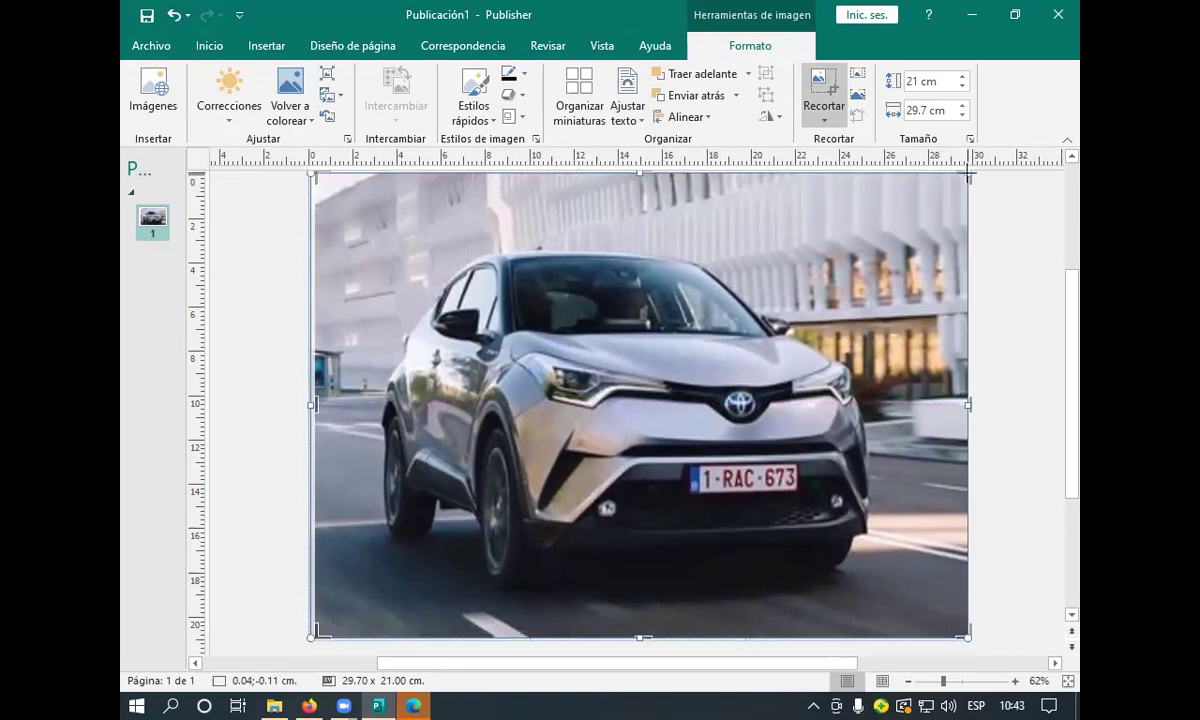
pyautogui.moveTo(968, 175); pyautogui.dragTo(966, 176)
pyautogui.moveTo(312, 173)
pyautogui.mouseDown()
pyautogui.moveTo(275, 175)
pyautogui.moveTo(321, 178)
pyautogui.mouseUp()
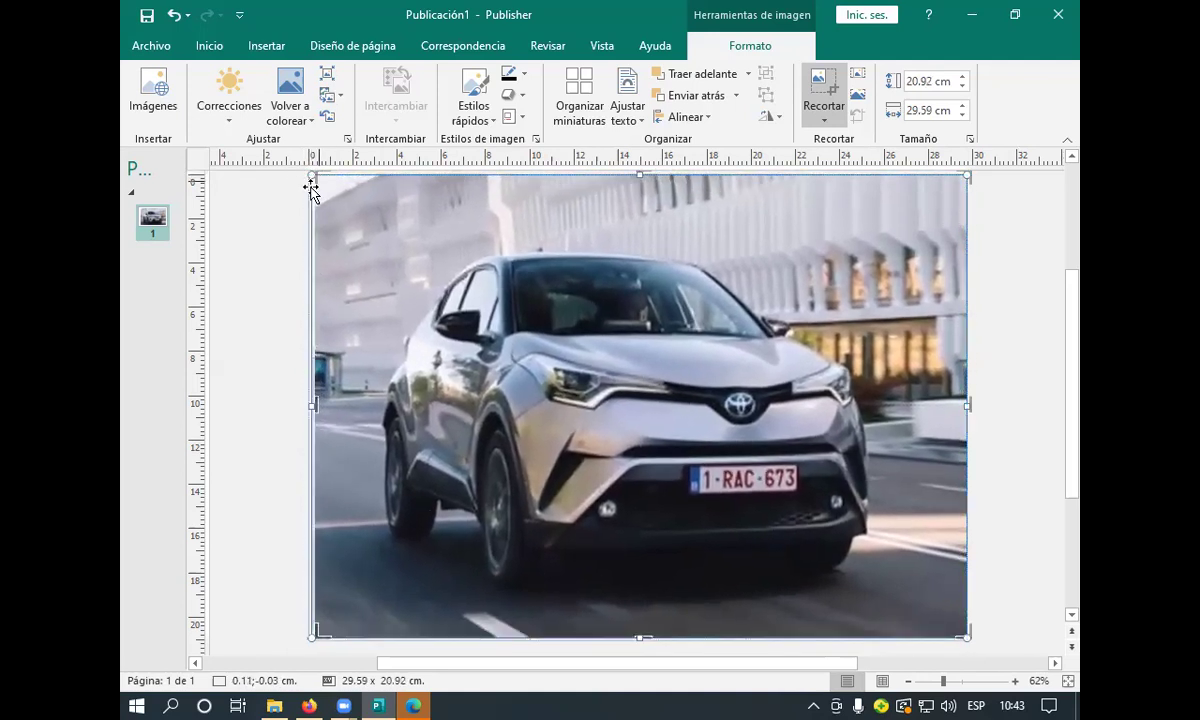
pyautogui.moveTo(312, 406); pyautogui.dragTo(305, 405)
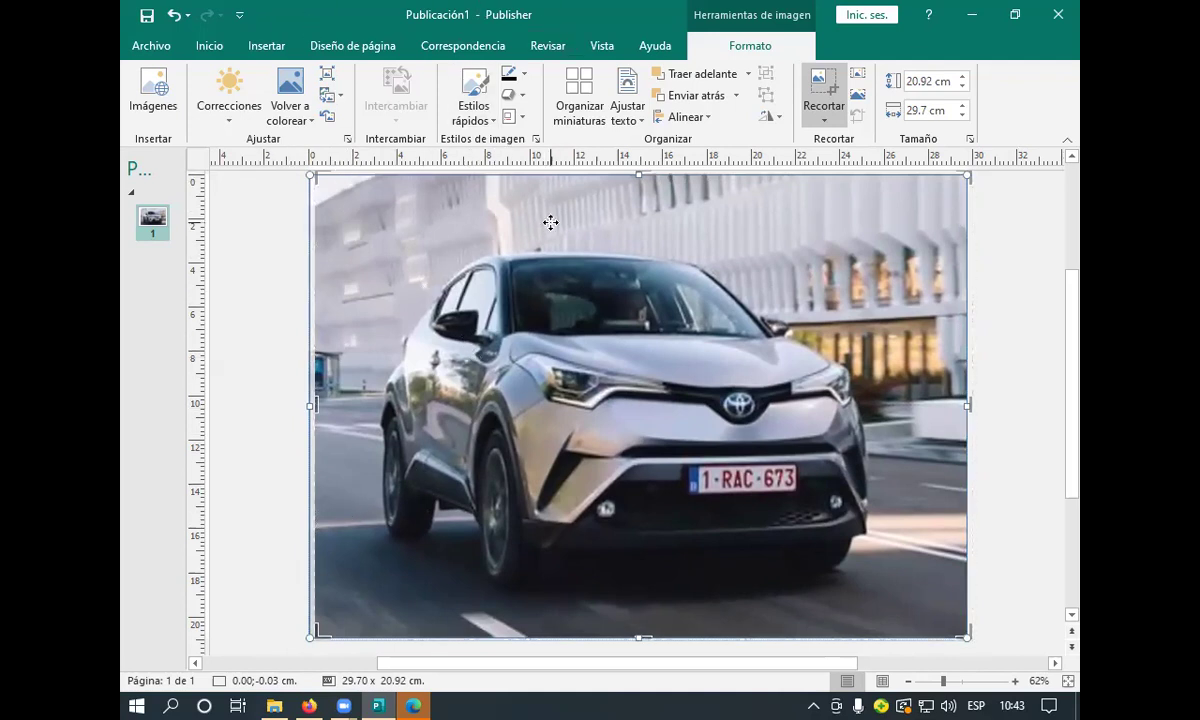
pyautogui.moveTo(560, 250); pyautogui.dragTo(524, 241)
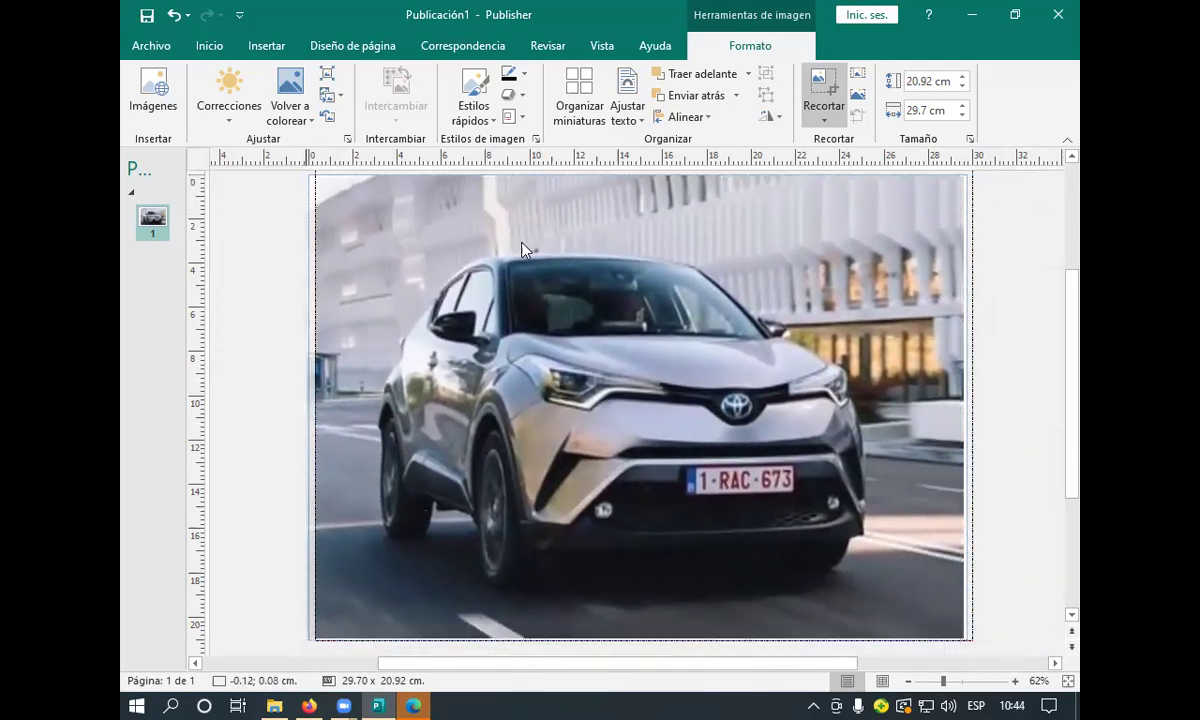
pyautogui.click(171, 15)
pyautogui.click(171, 15)
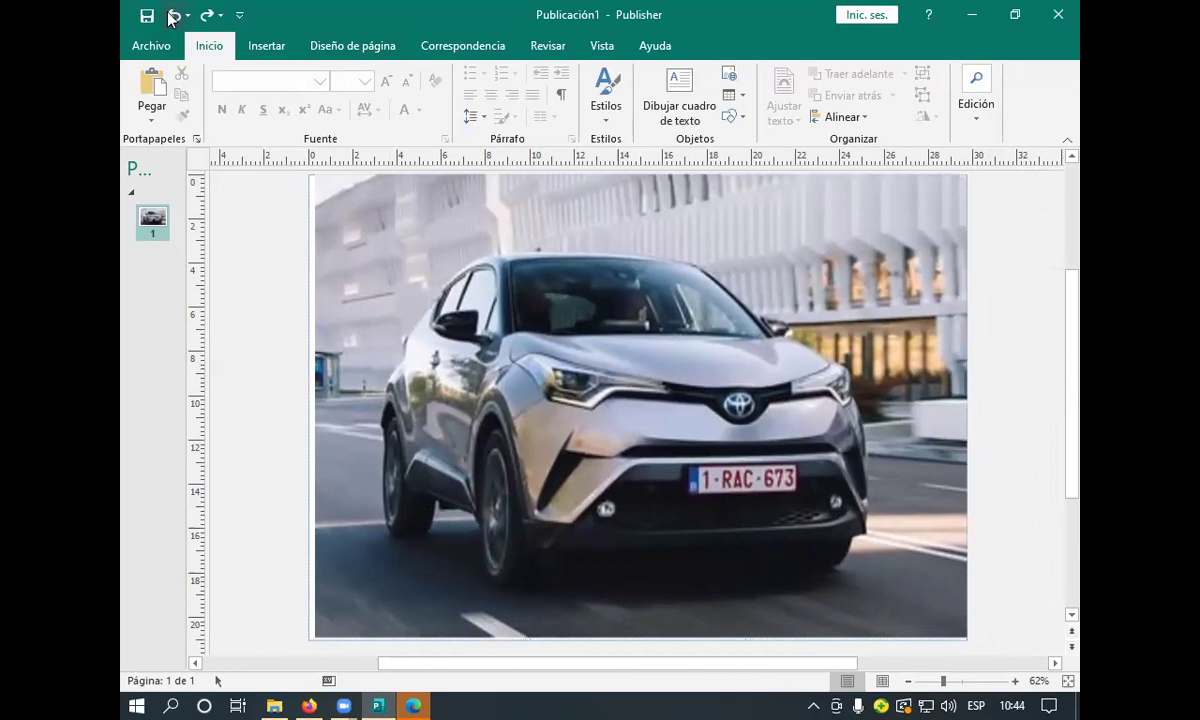
pyautogui.click(171, 15)
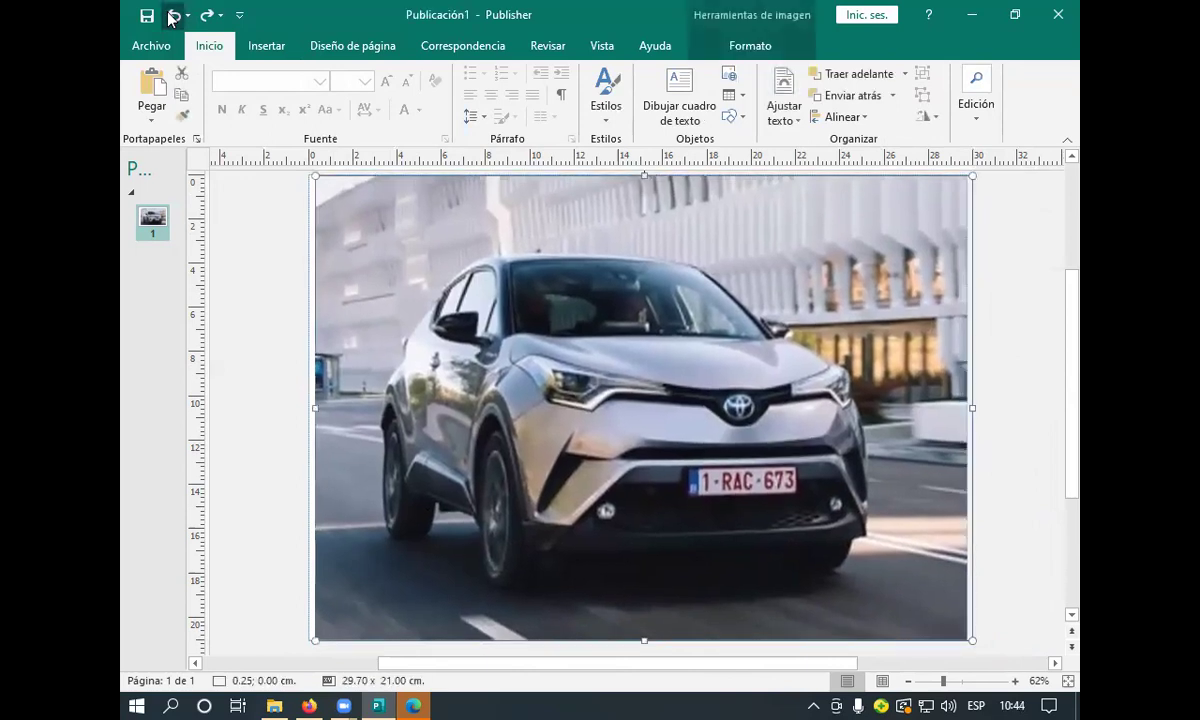
pyautogui.click(171, 15)
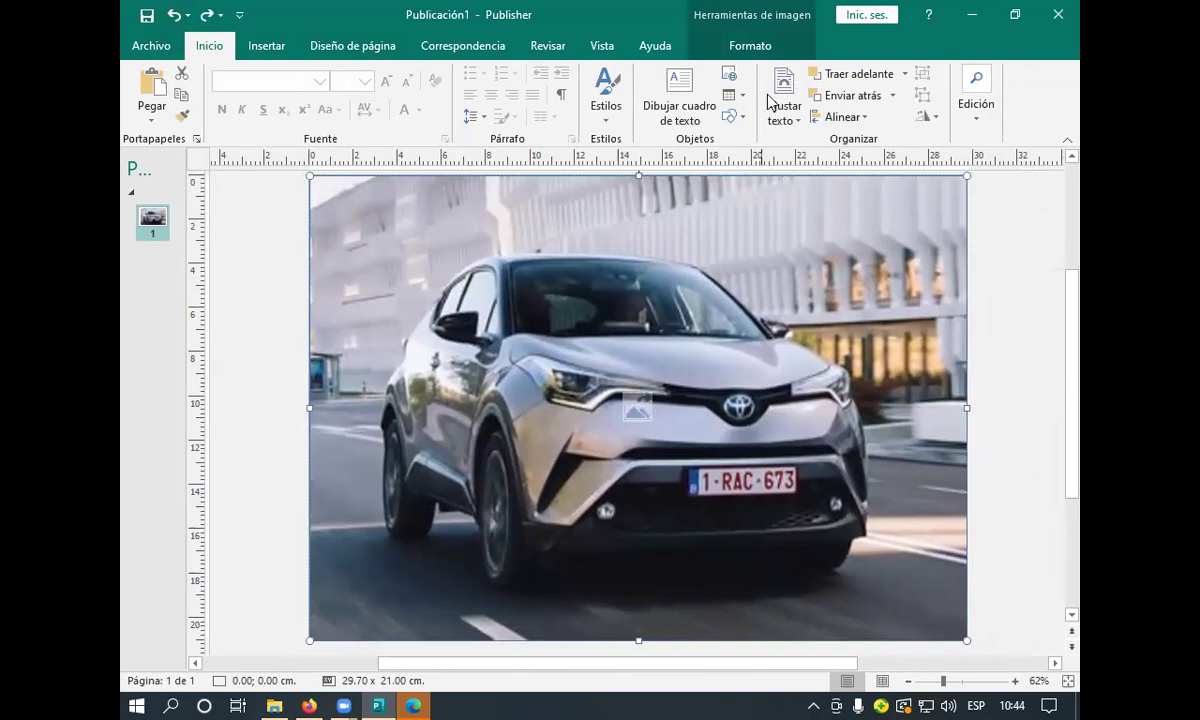
# Crop the car picture from its left side to the page's third column, about 10.23 x 20.96 cm.
pyautogui.click(770, 44)
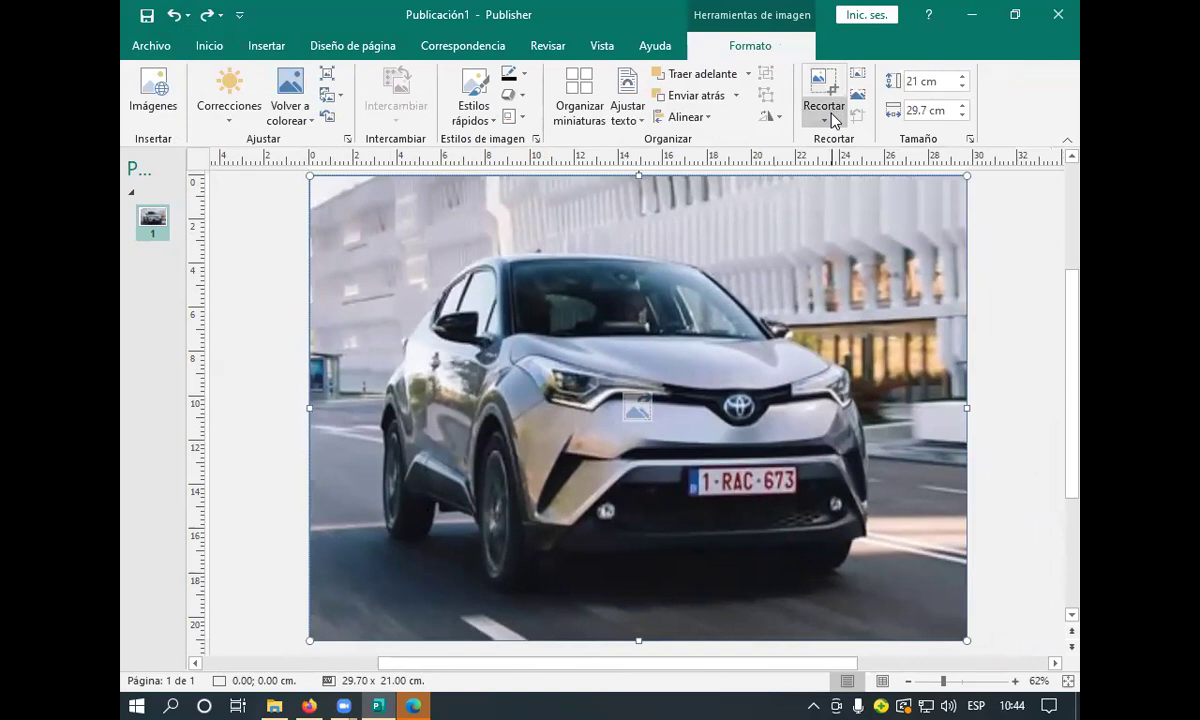
pyautogui.click(829, 119)
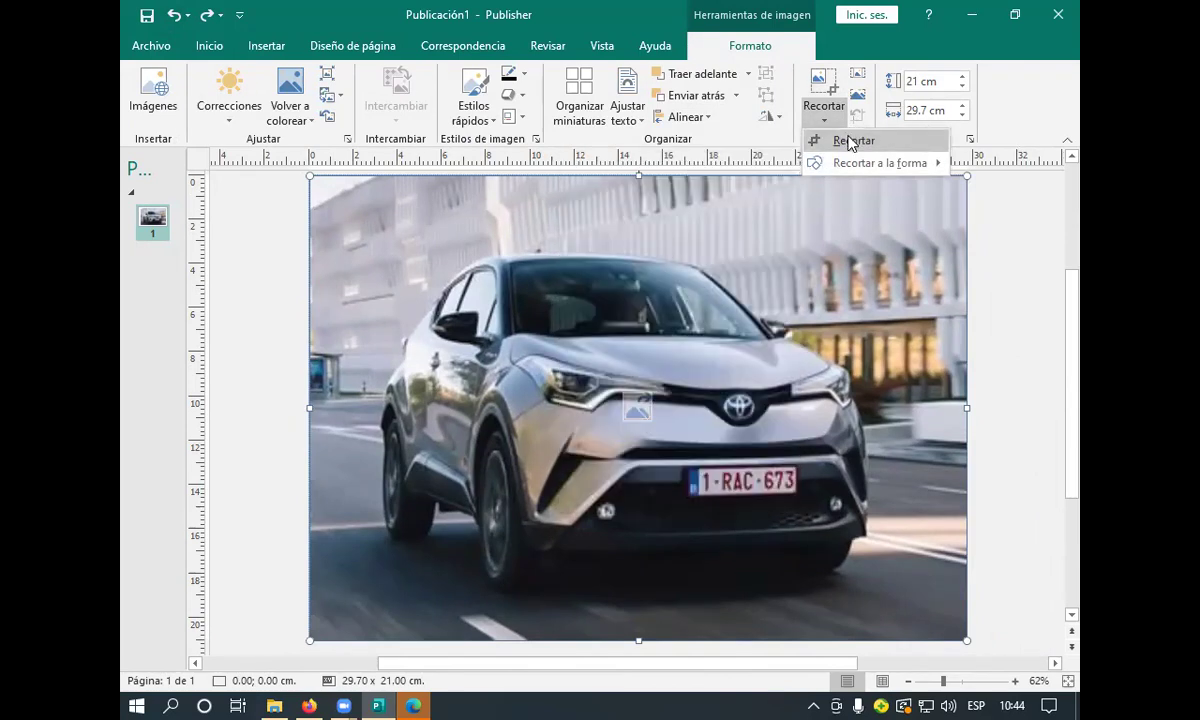
pyautogui.moveTo(851, 165)
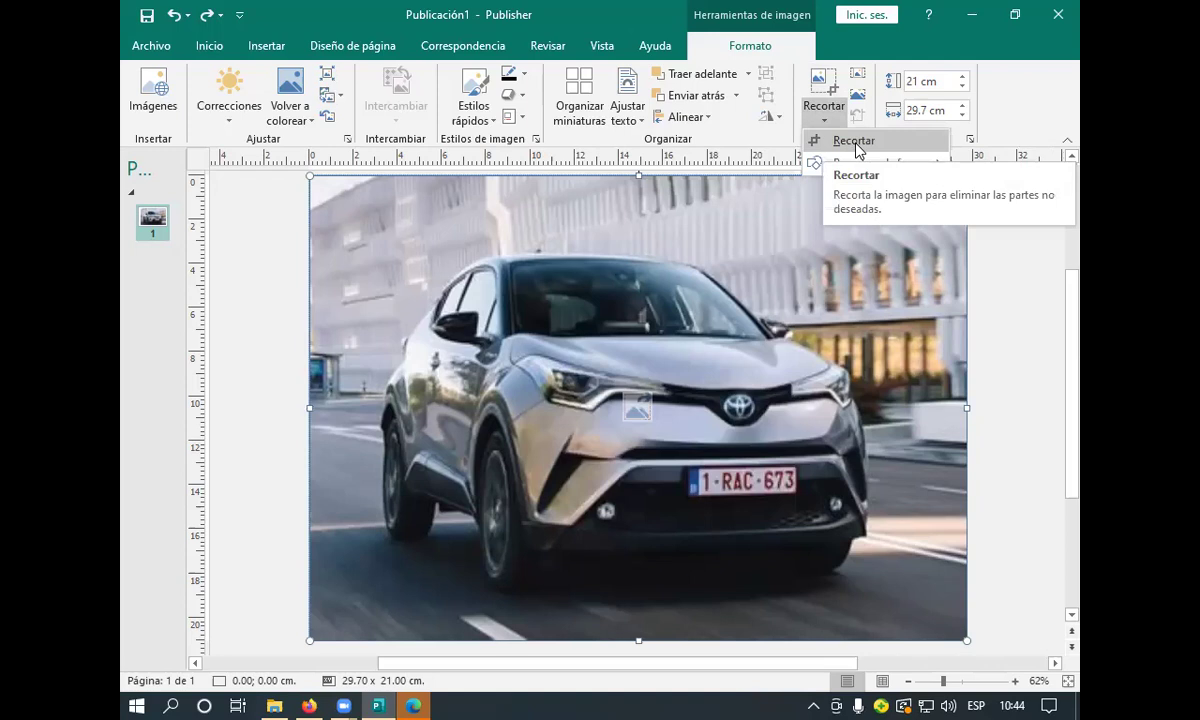
pyautogui.click(878, 140)
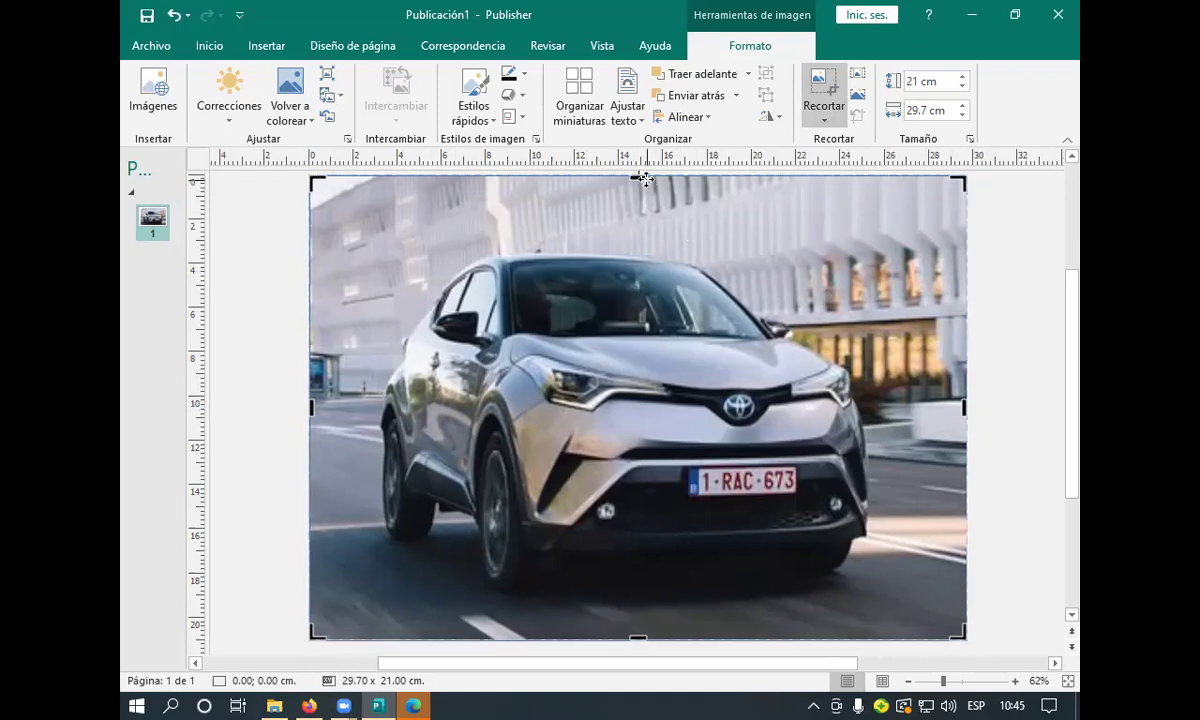
pyautogui.moveTo(640, 178)
pyautogui.mouseDown()
pyautogui.moveTo(628, 417)
pyautogui.moveTo(644, 157)
pyautogui.moveTo(638, 178)
pyautogui.mouseUp()
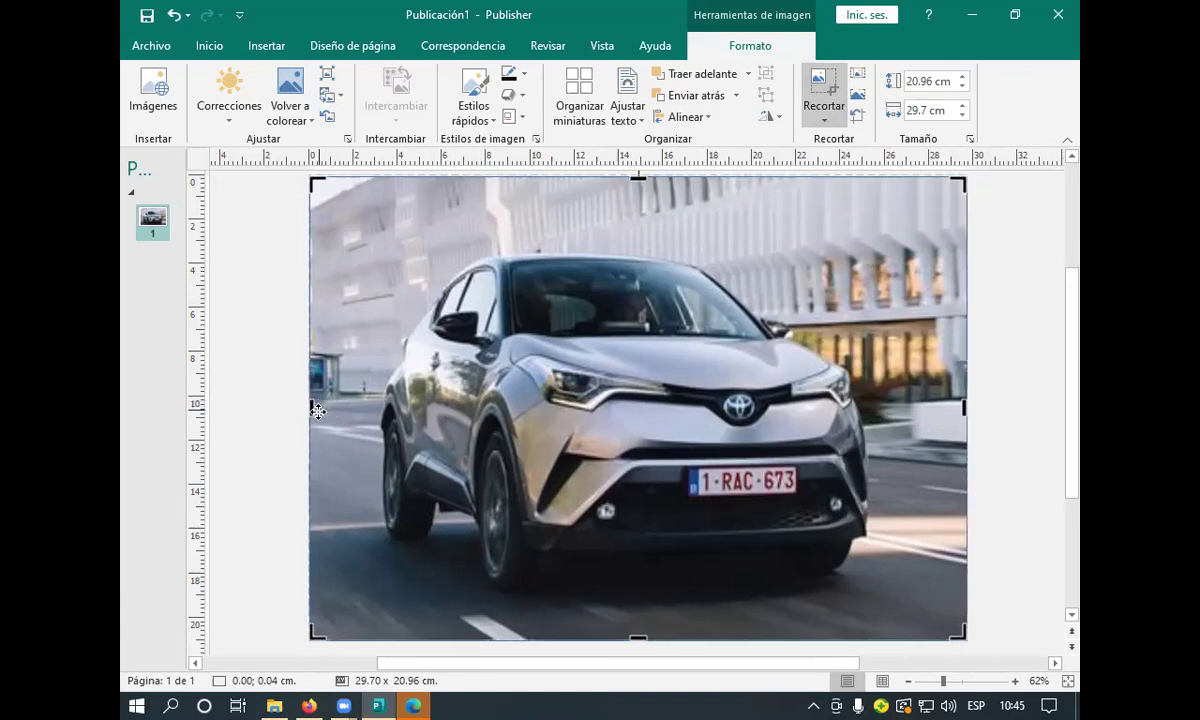
pyautogui.moveTo(314, 412); pyautogui.dragTo(753, 440)
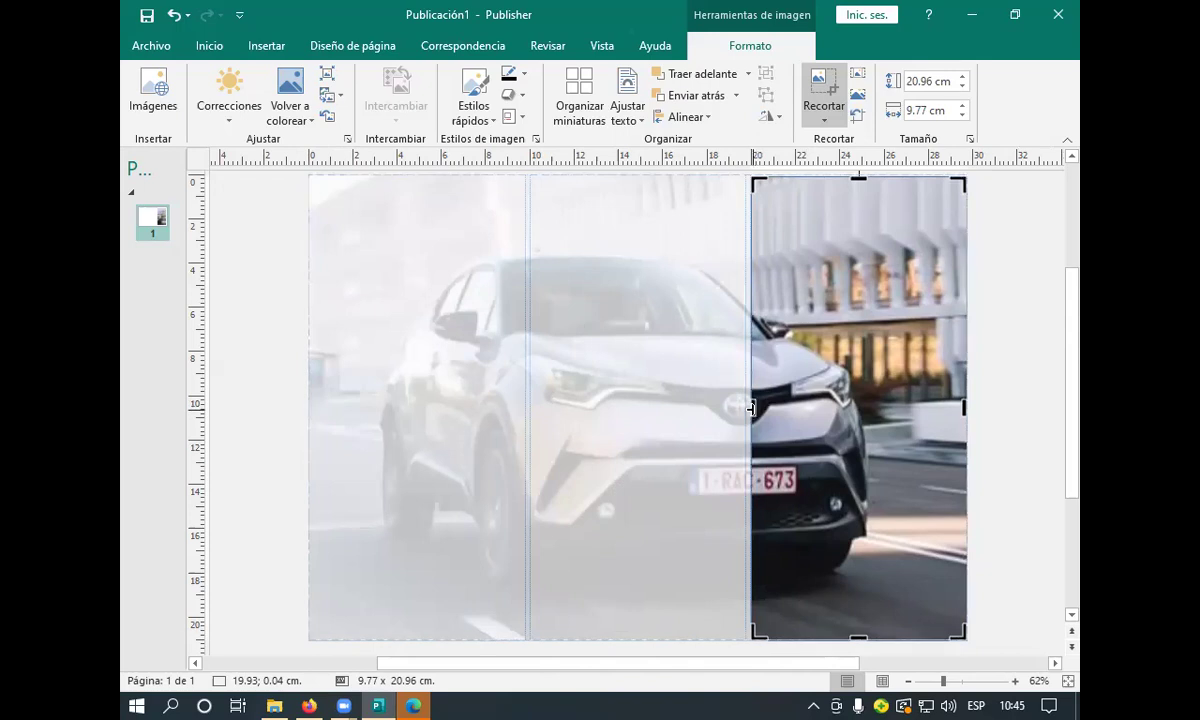
pyautogui.click(737, 418)
pyautogui.moveTo(739, 420); pyautogui.dragTo(742, 407)
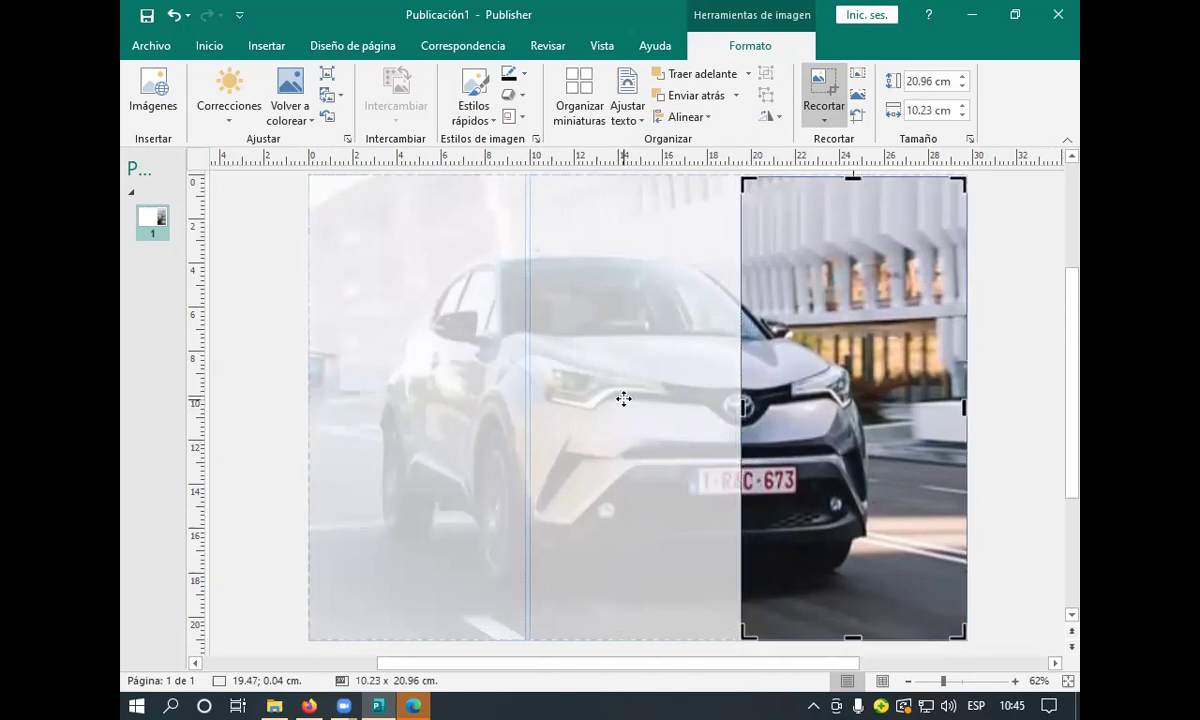
# Shift the image right inside the crop frame to show the car's front, and narrow the cropped picture to 9.97 cm.
pyautogui.moveTo(856, 438); pyautogui.dragTo(983, 447)
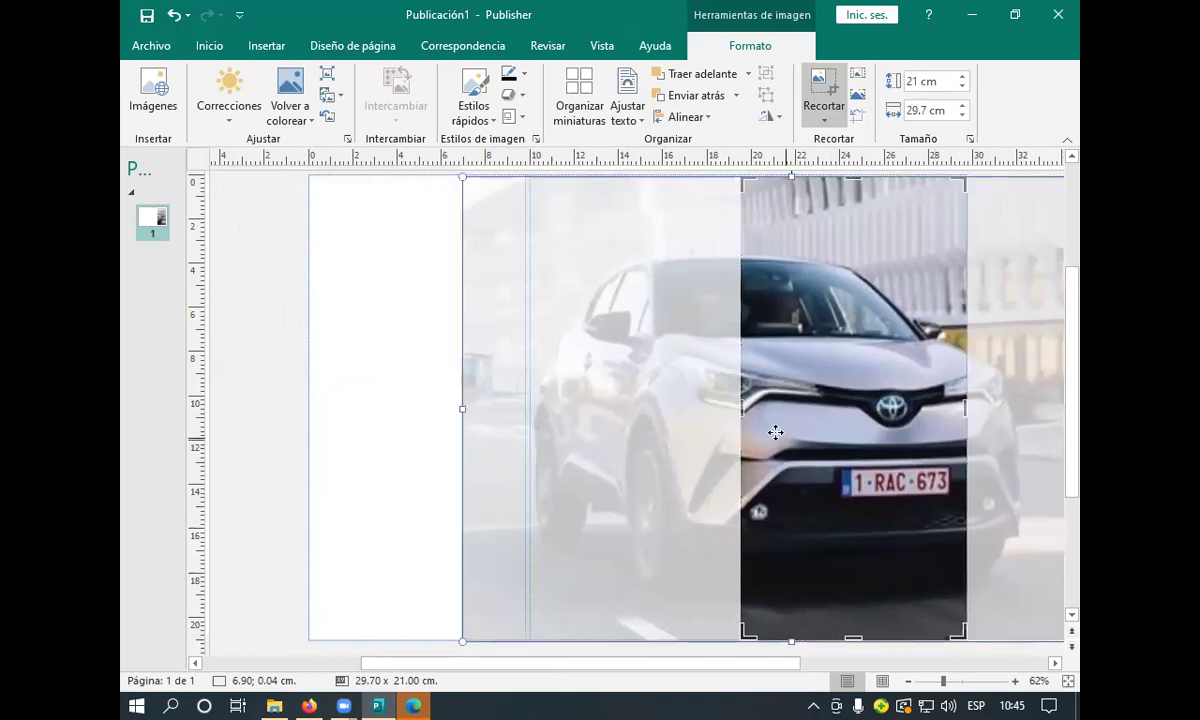
pyautogui.click(826, 118)
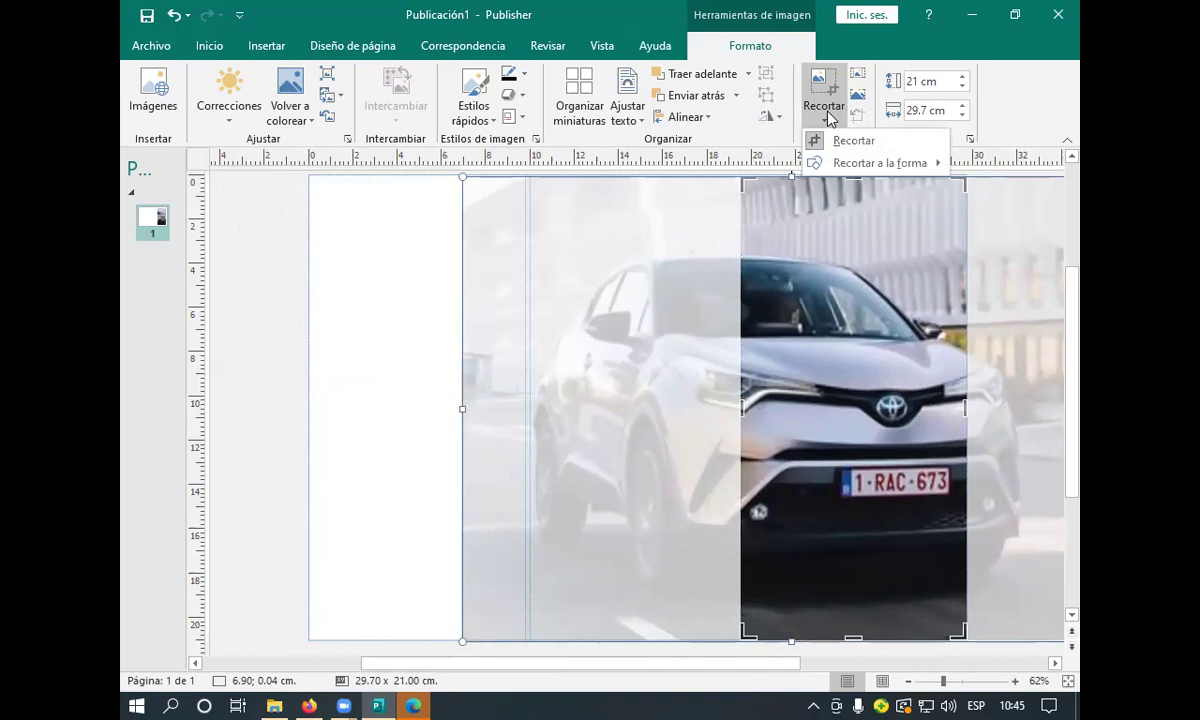
pyautogui.click(830, 141)
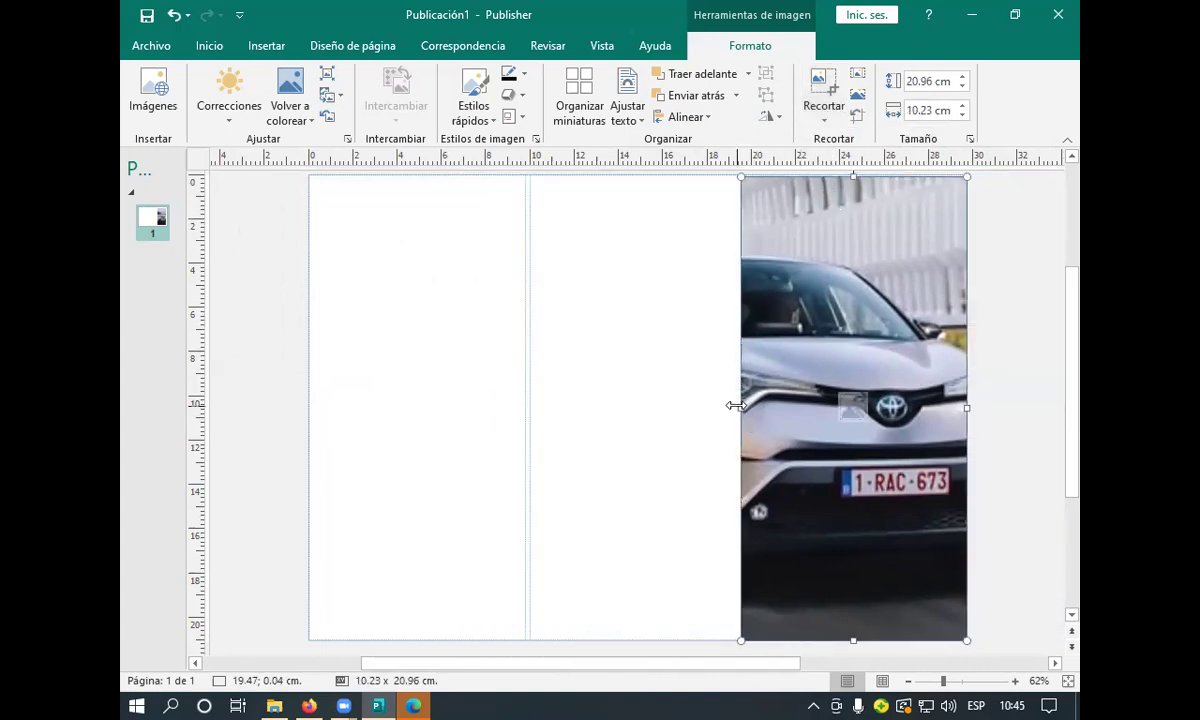
pyautogui.moveTo(741, 406)
pyautogui.mouseDown()
pyautogui.moveTo(751, 403)
pyautogui.moveTo(745, 423)
pyautogui.mouseUp()
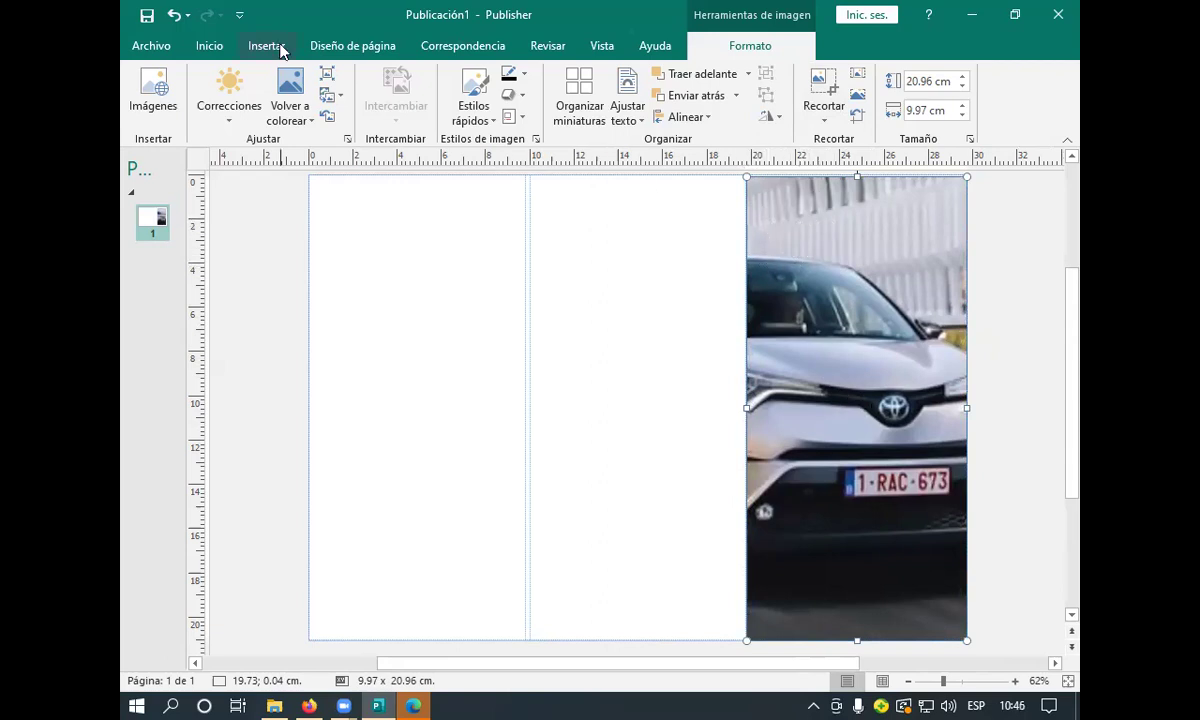
# Draw a text box about 8.09 x 2.71 cm over the upper part of the car picture and enter "Toyota".
pyautogui.click(367, 52)
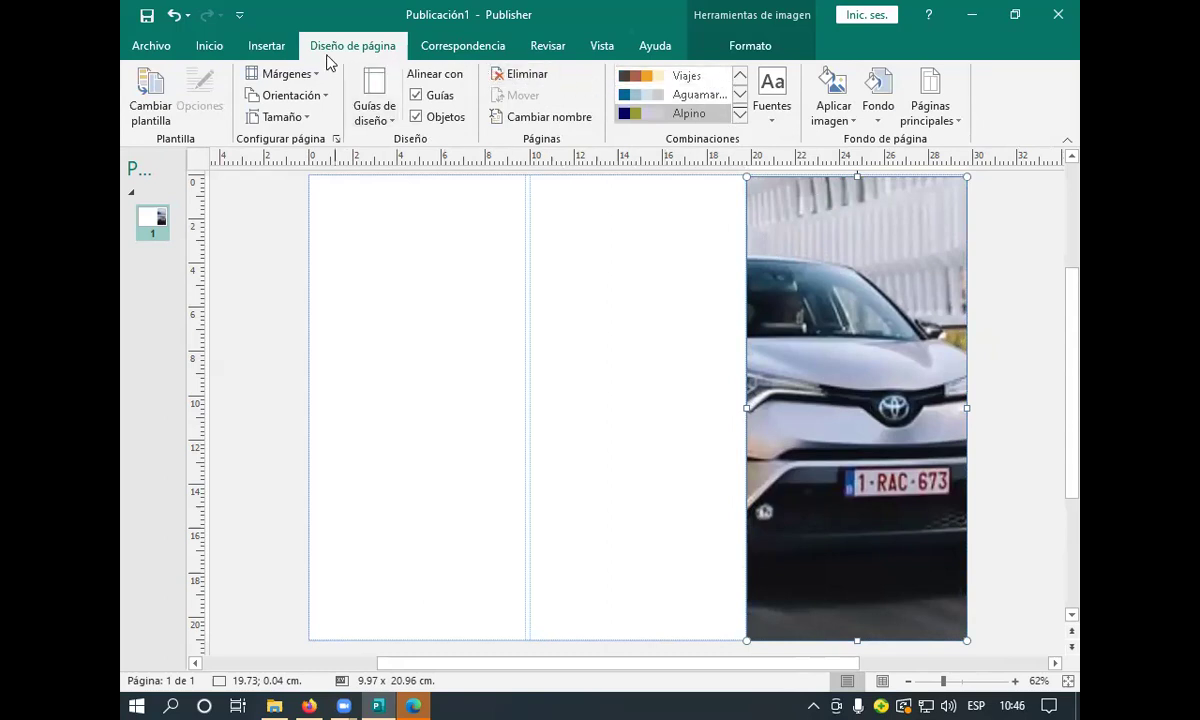
pyautogui.click(268, 47)
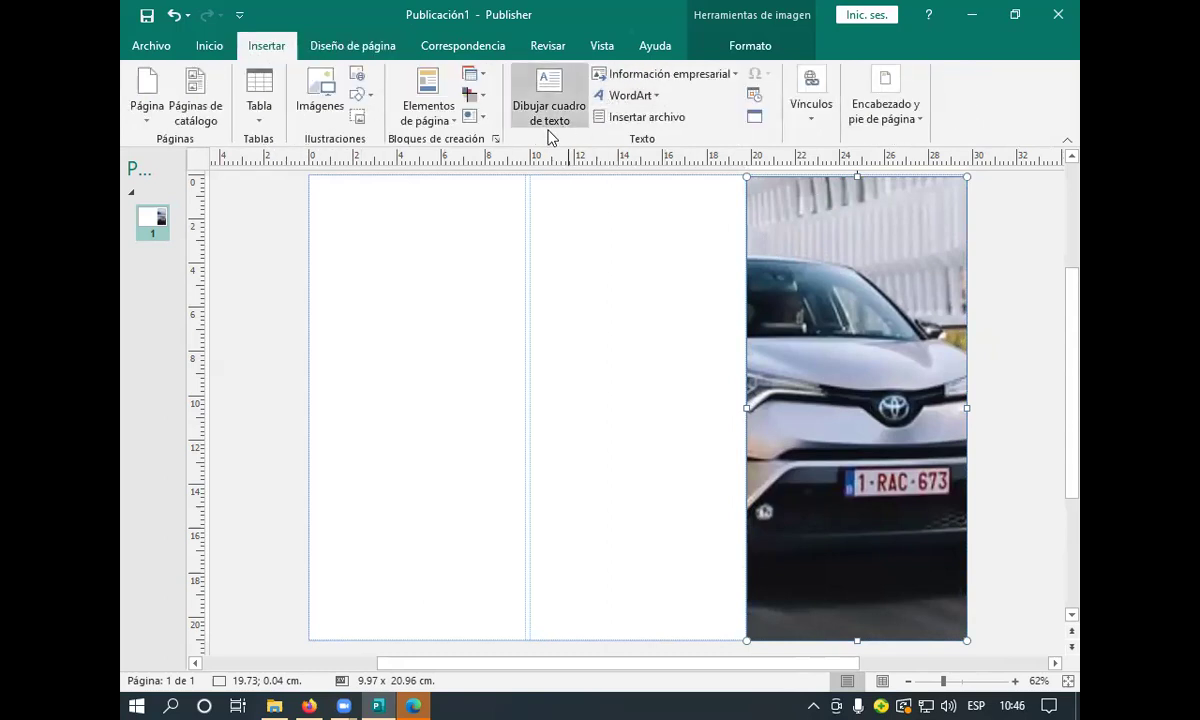
pyautogui.click(562, 98)
pyautogui.moveTo(772, 203)
pyautogui.mouseDown()
pyautogui.moveTo(790, 240)
pyautogui.moveTo(910, 276)
pyautogui.moveTo(930, 268)
pyautogui.moveTo(955, 287)
pyautogui.mouseUp()
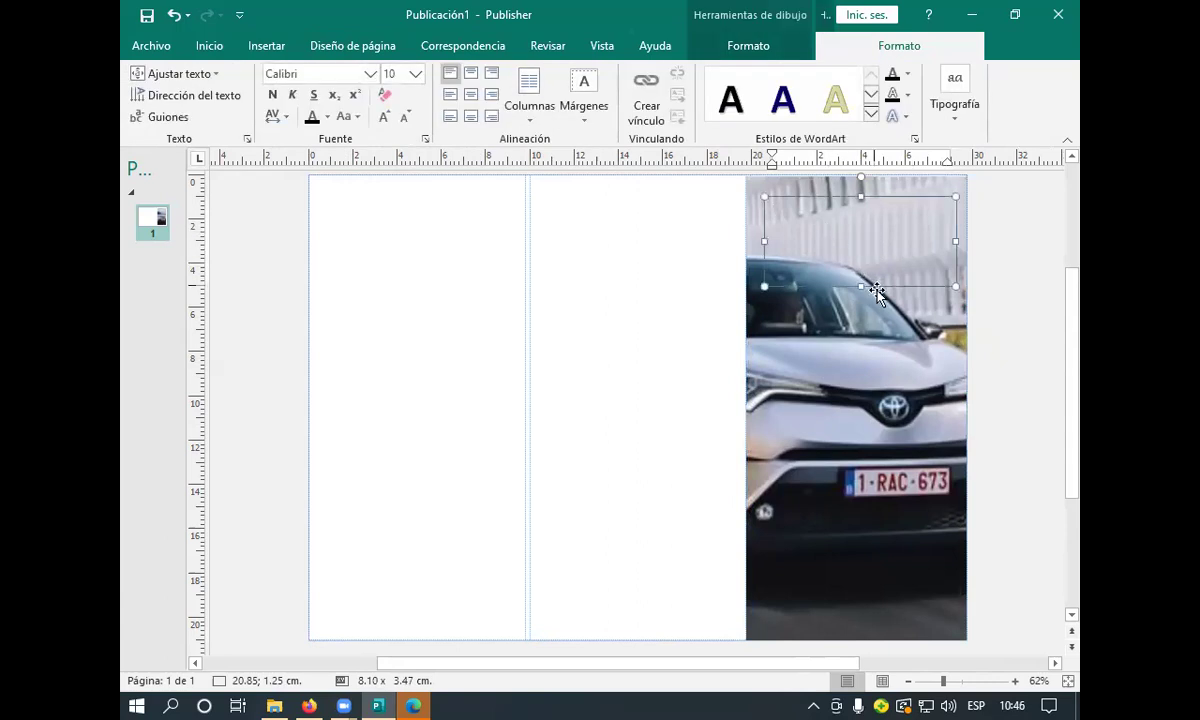
pyautogui.moveTo(862, 286); pyautogui.dragTo(862, 269)
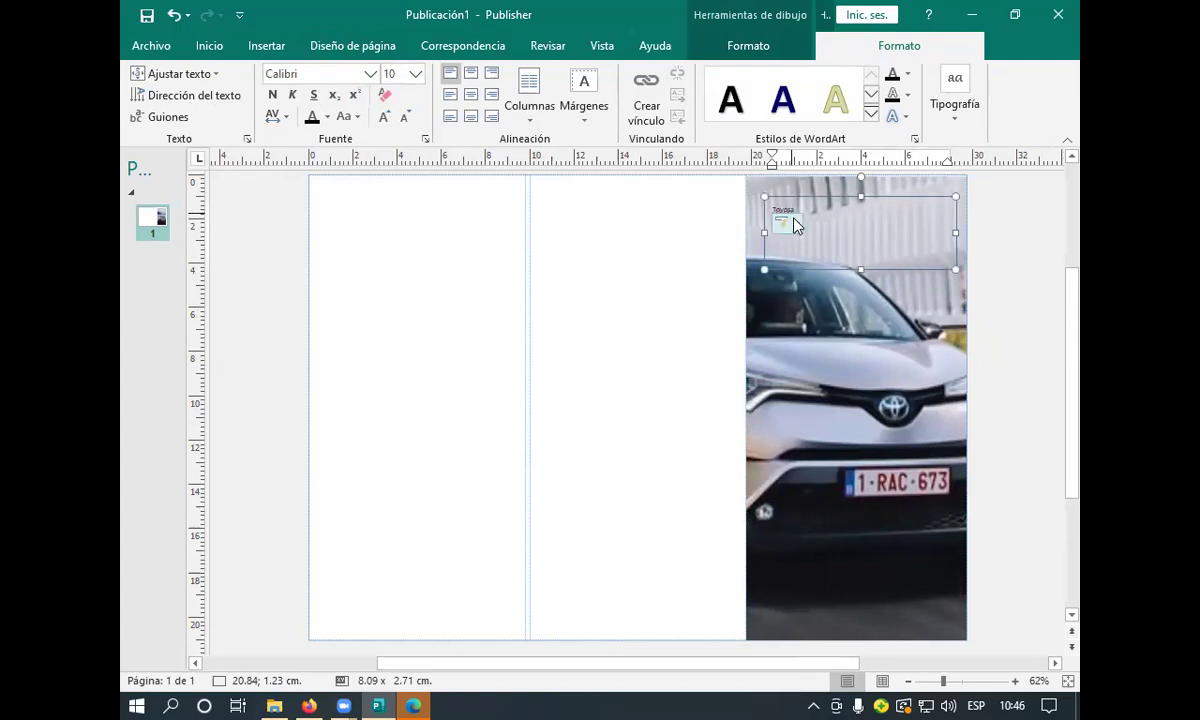
# Set the font size of the "Toyosa" title over the car picture to 22.
pyautogui.click(795, 225)
pyautogui.click(795, 225)
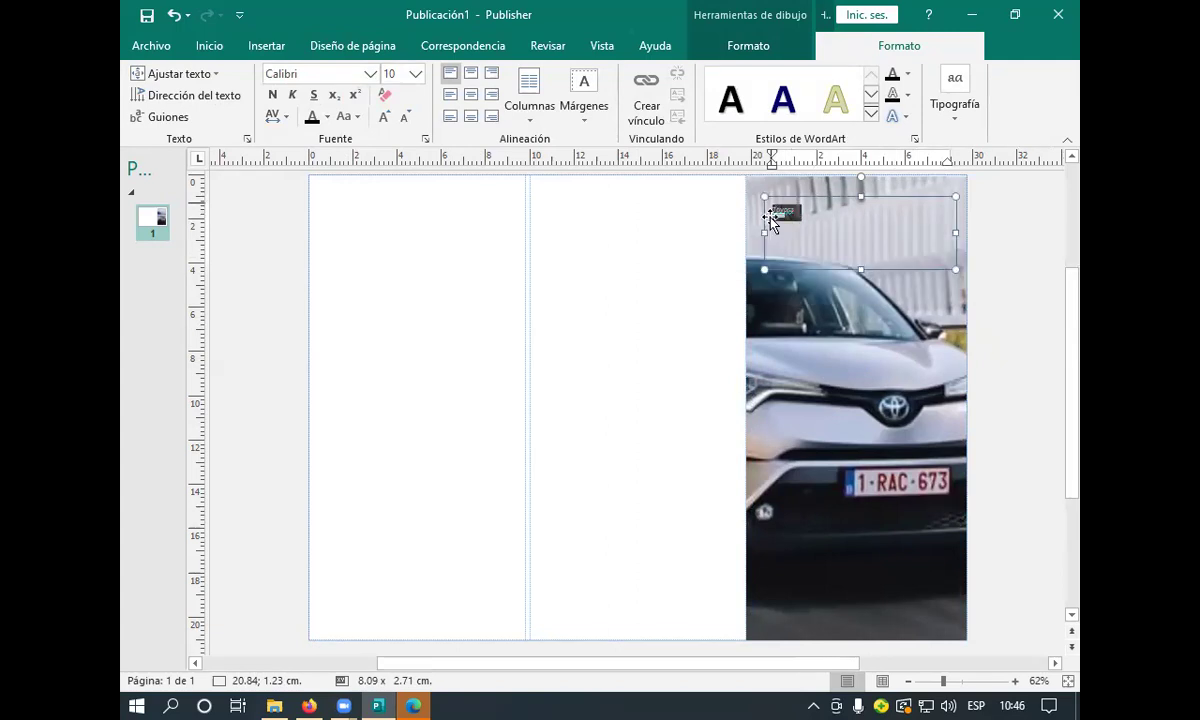
pyautogui.moveTo(771, 212); pyautogui.dragTo(790, 218)
pyautogui.click(903, 165)
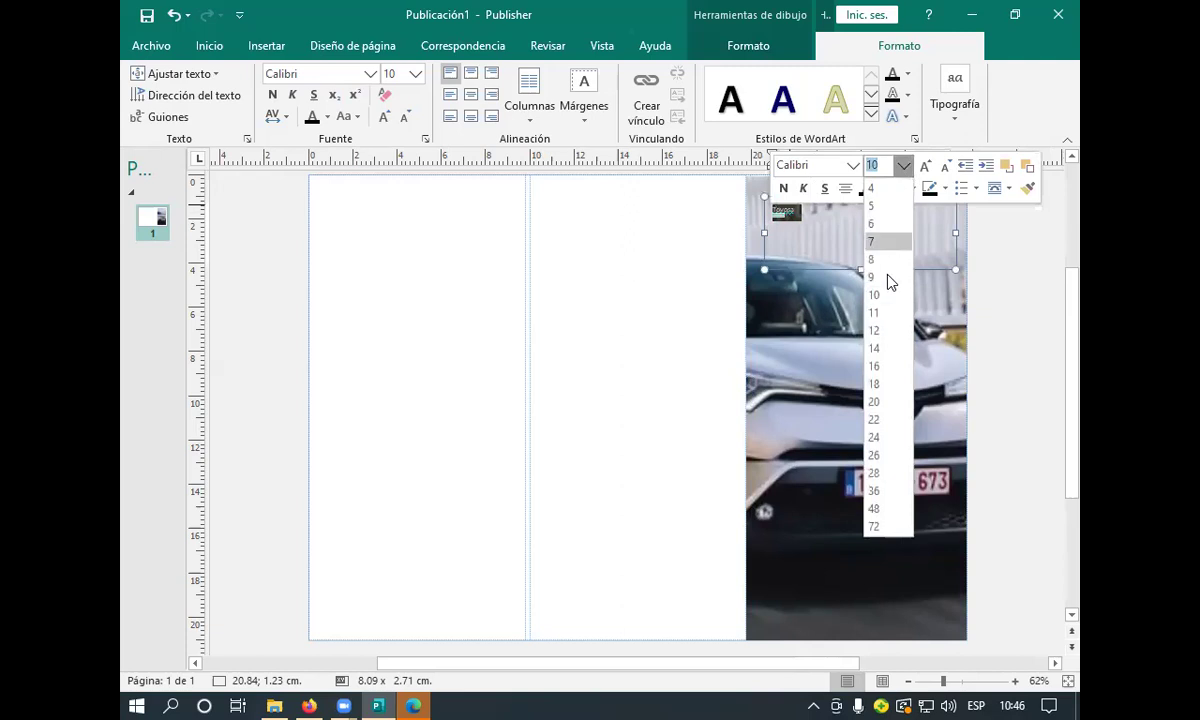
pyautogui.click(874, 401)
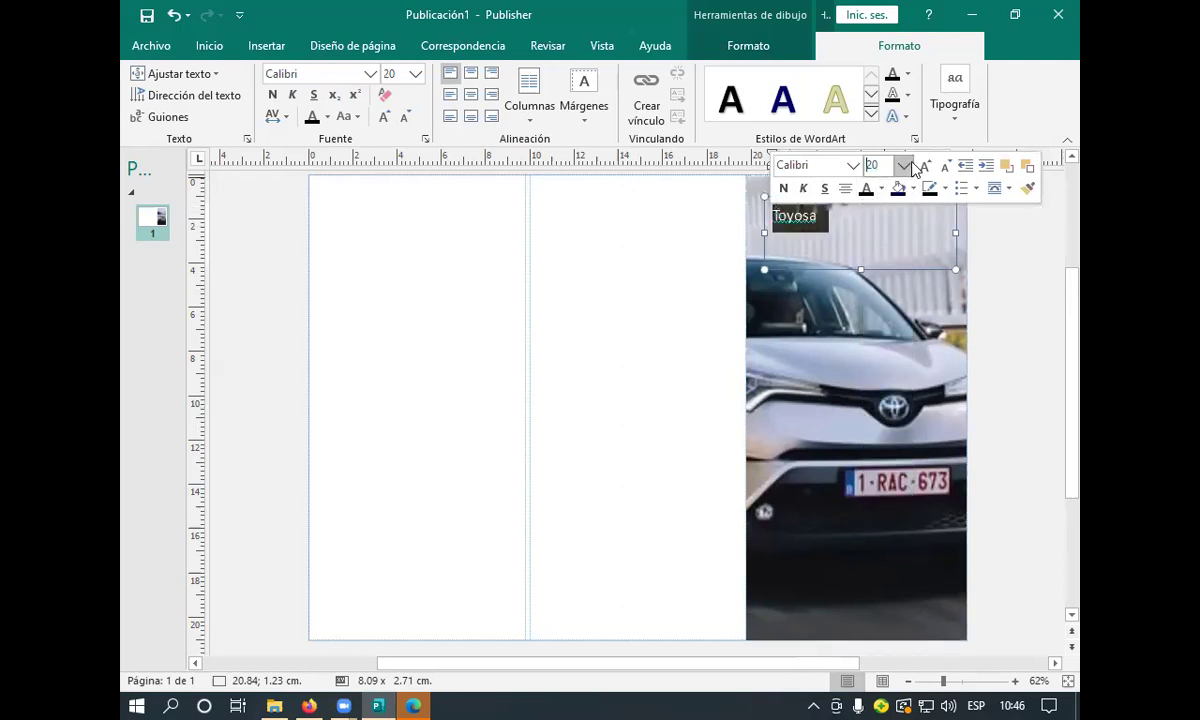
pyautogui.click(903, 165)
pyautogui.click(895, 404)
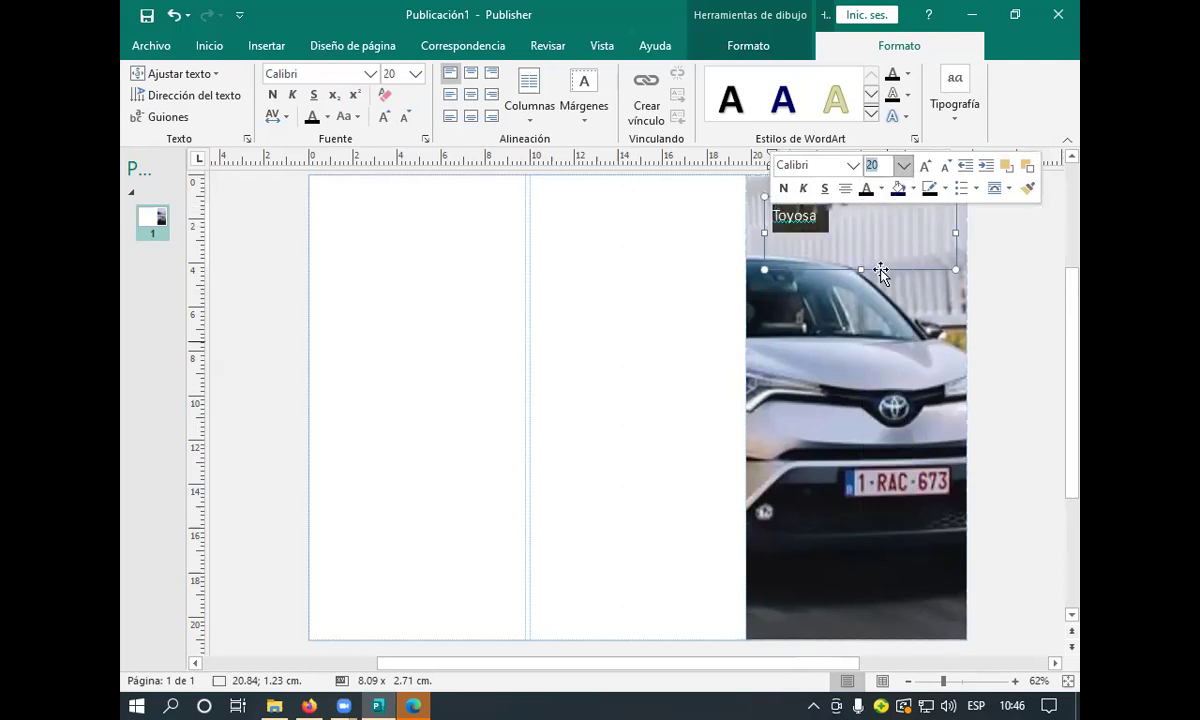
pyautogui.click(903, 165)
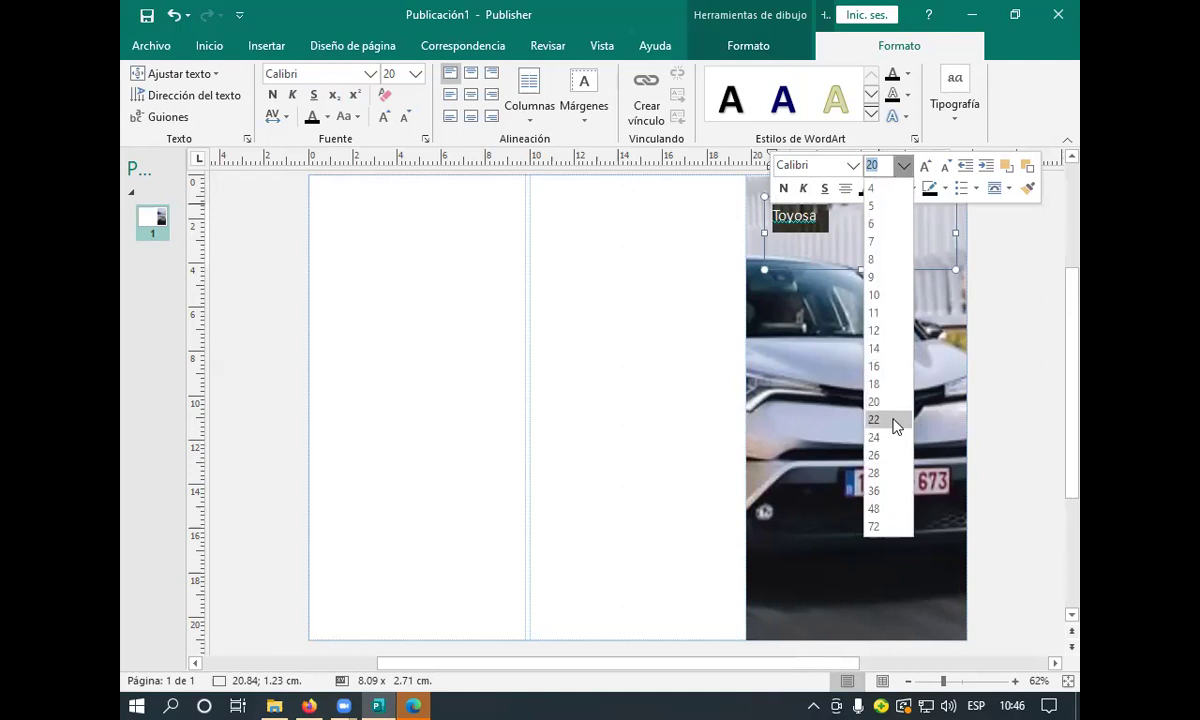
pyautogui.click(874, 419)
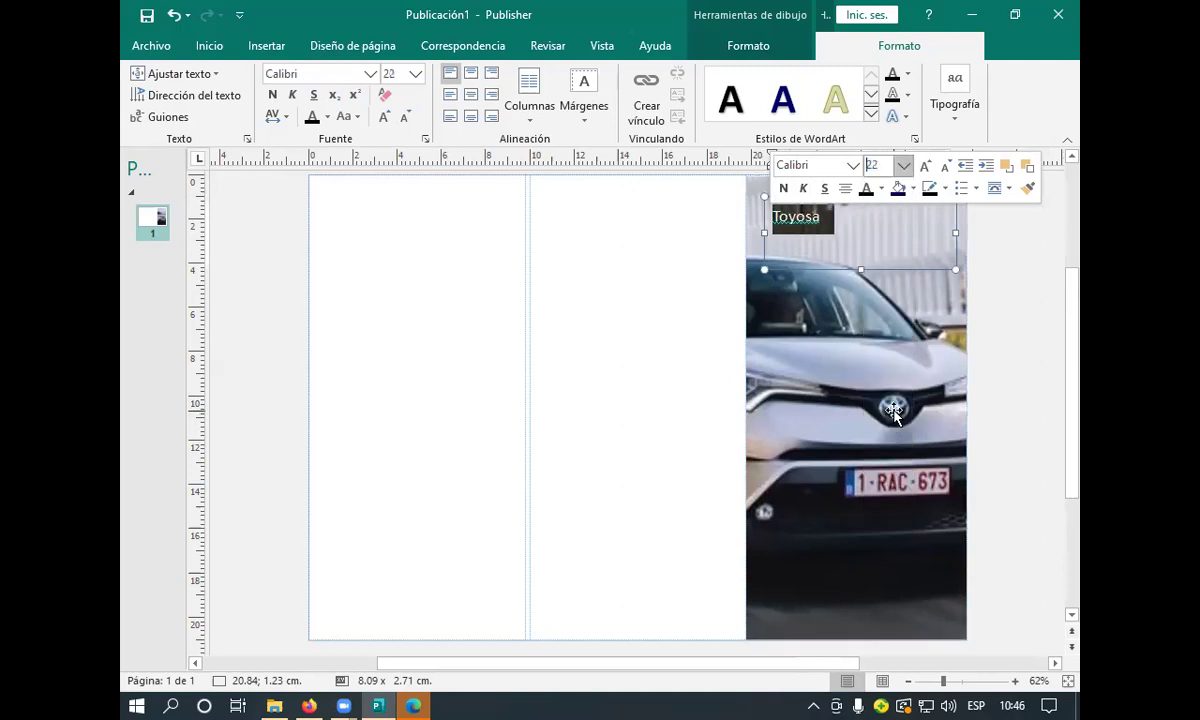
pyautogui.rightClick(792, 224)
pyautogui.press('Escape')
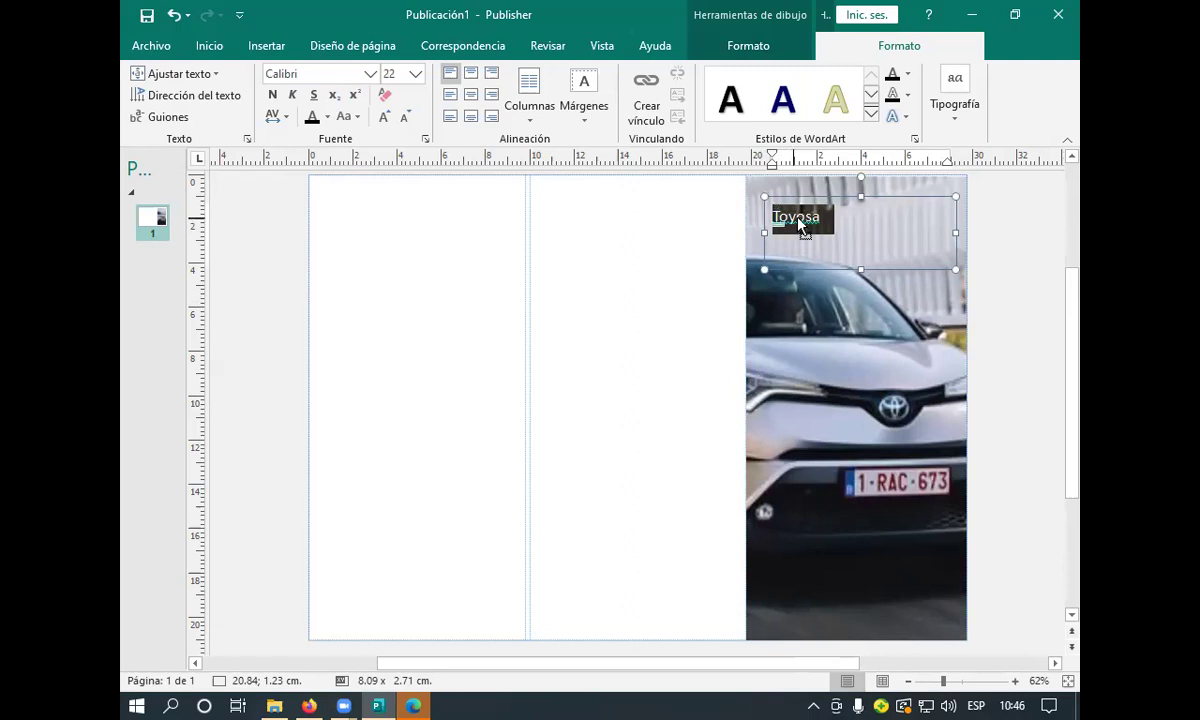
# Extend the title over the car picture to read "Toyosa sociedad anónima".
pyautogui.rightClick(800, 225)
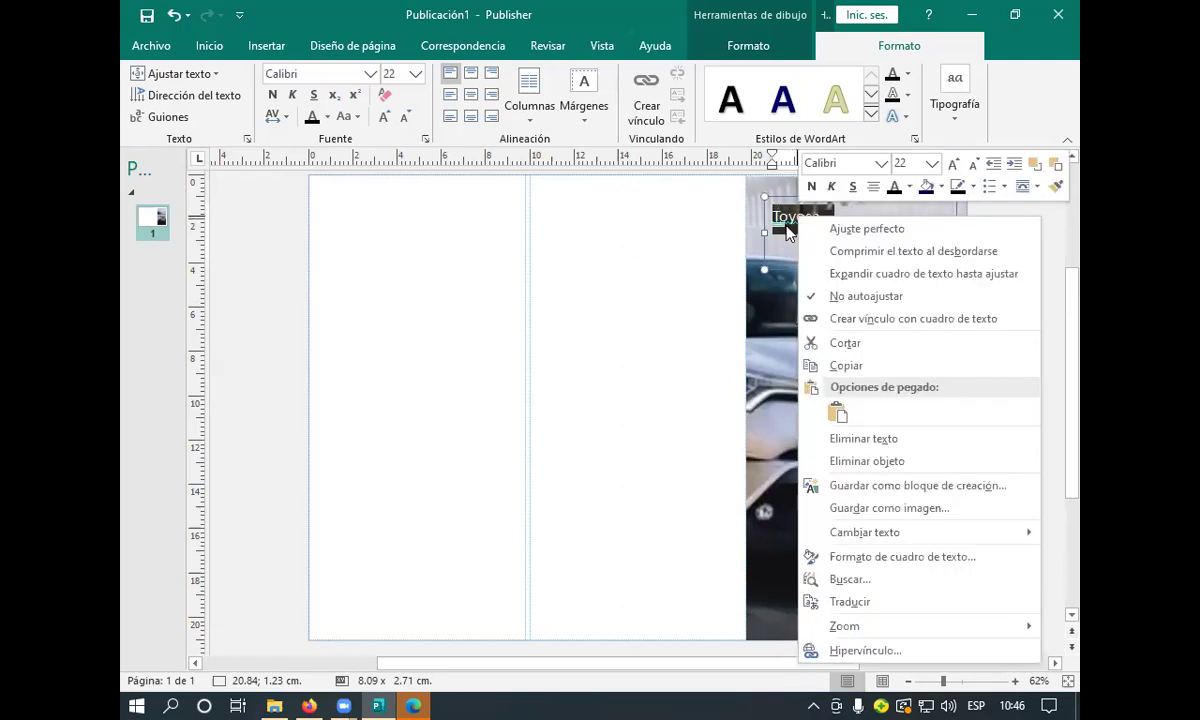
pyautogui.press('Escape')
pyautogui.click(826, 217)
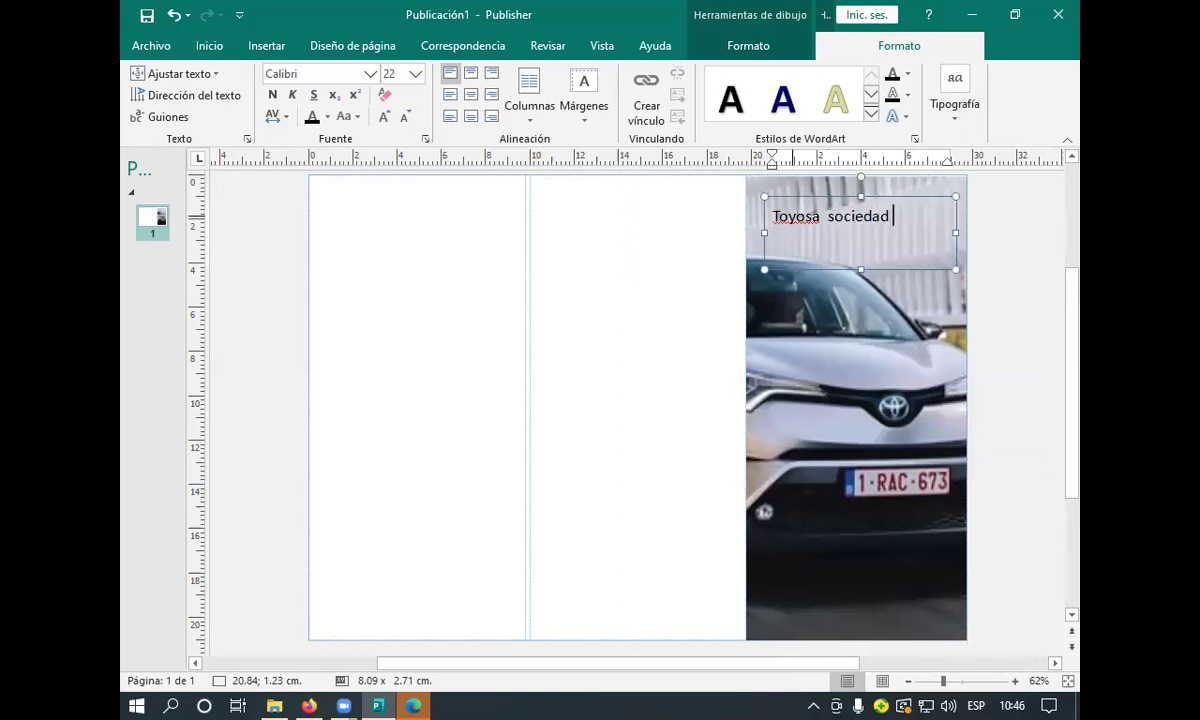
pyautogui.write('ma')
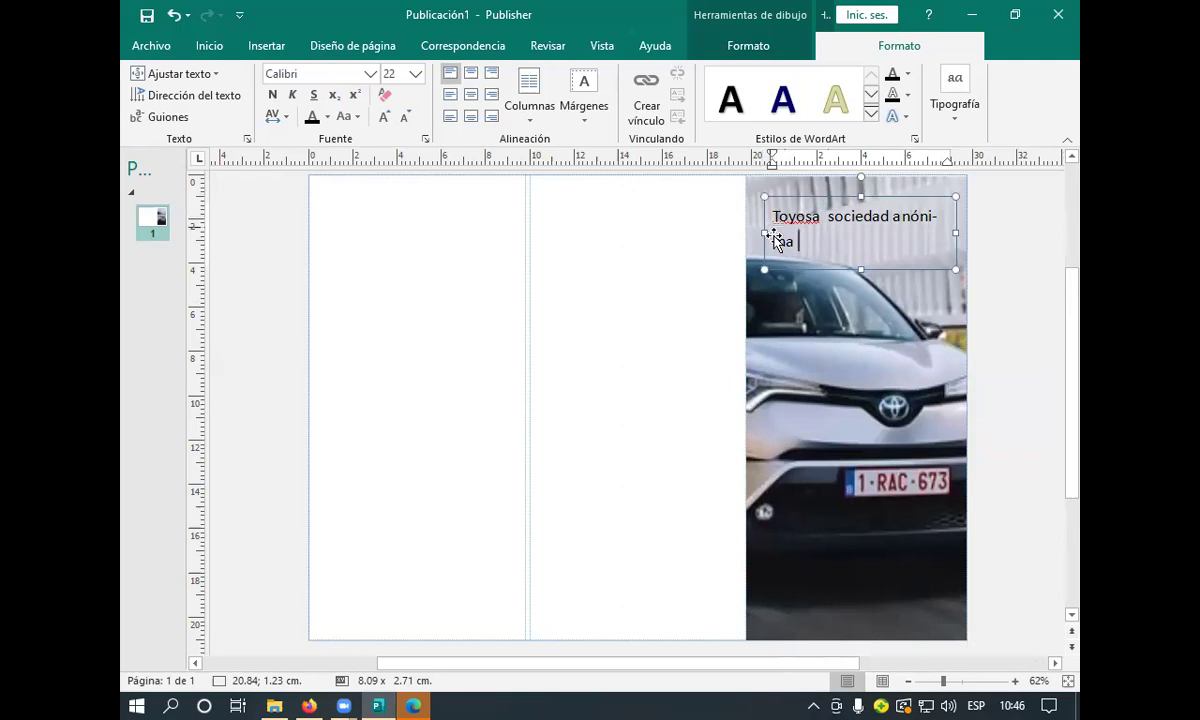
# Reduce the font size of the whole title text to 20.
pyautogui.moveTo(798, 242); pyautogui.dragTo(770, 215)
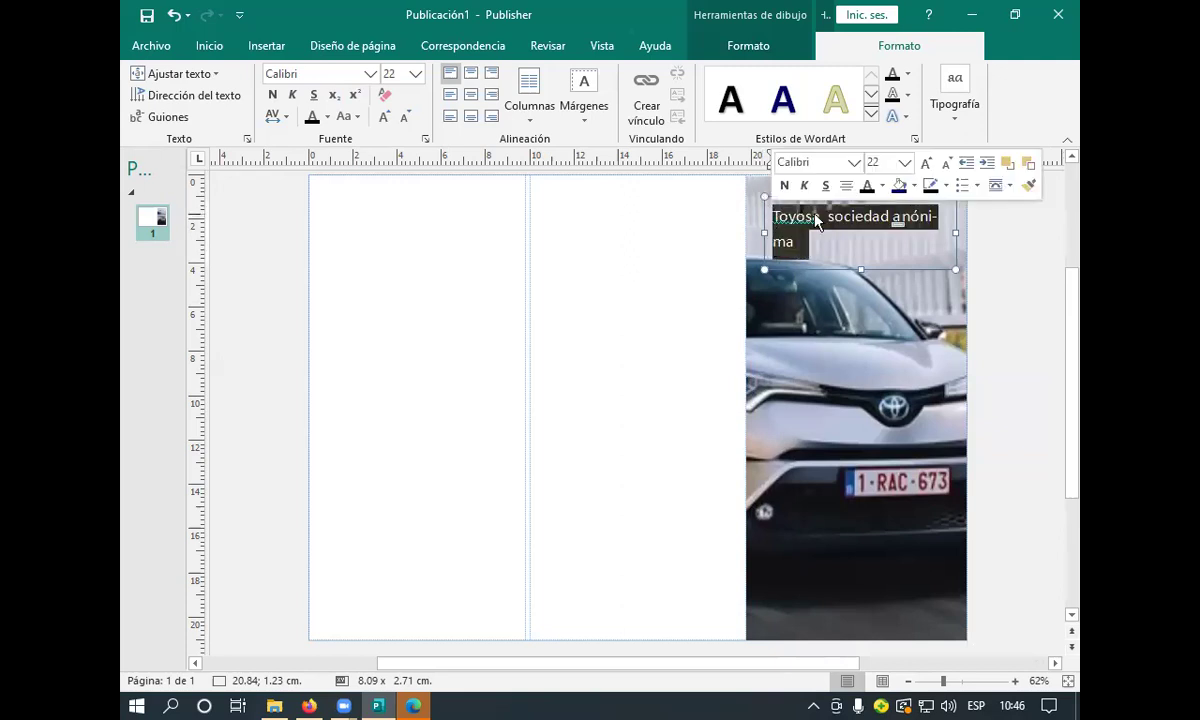
pyautogui.click(904, 162)
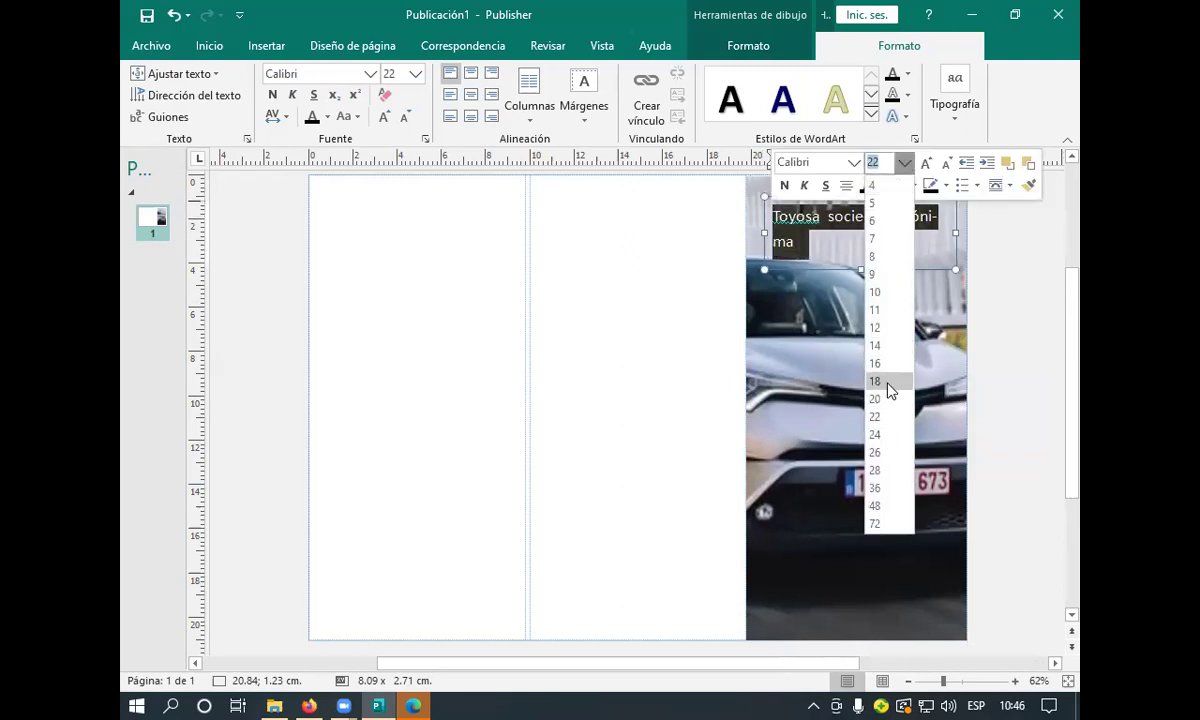
pyautogui.click(885, 382)
pyautogui.click(906, 163)
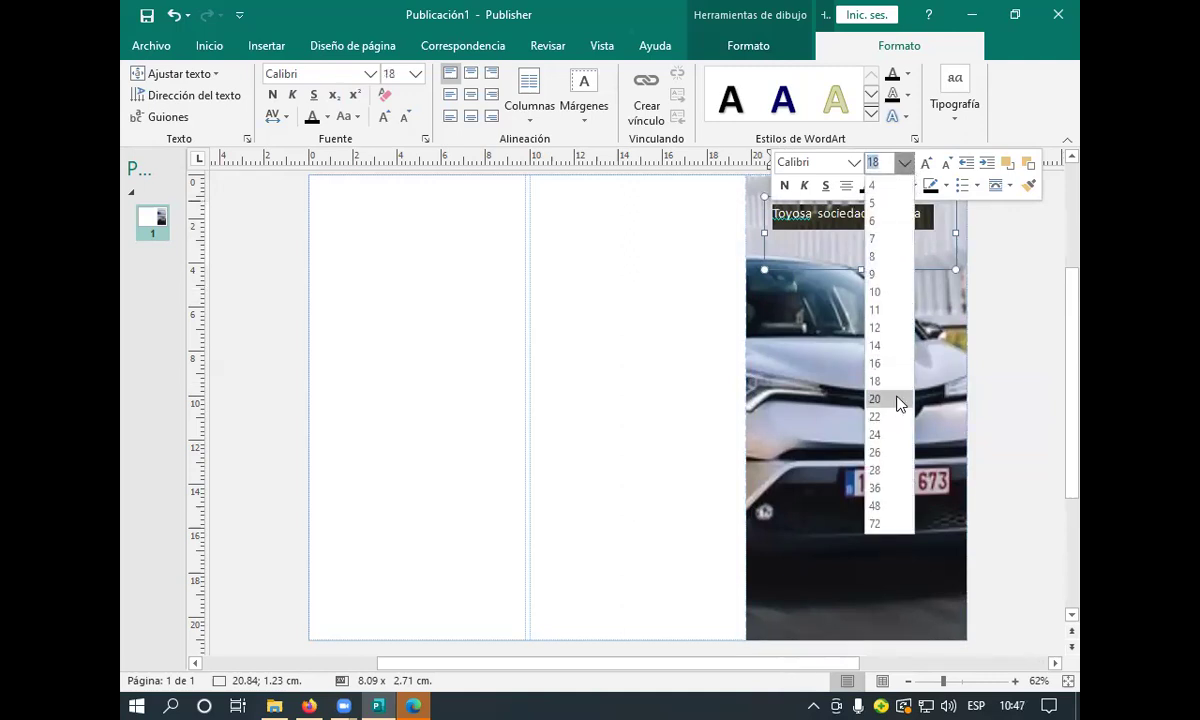
pyautogui.click(900, 398)
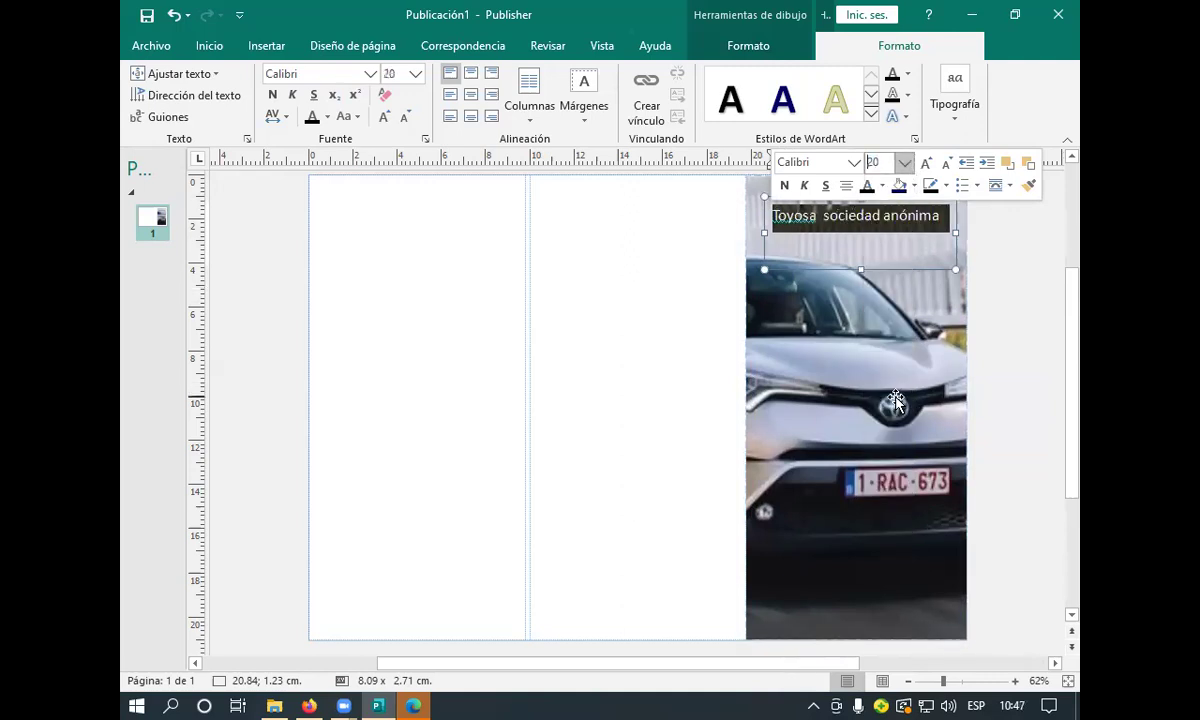
# Change the font of the whole title text to Arial Black.
pyautogui.click(853, 163)
pyautogui.write('Arial')
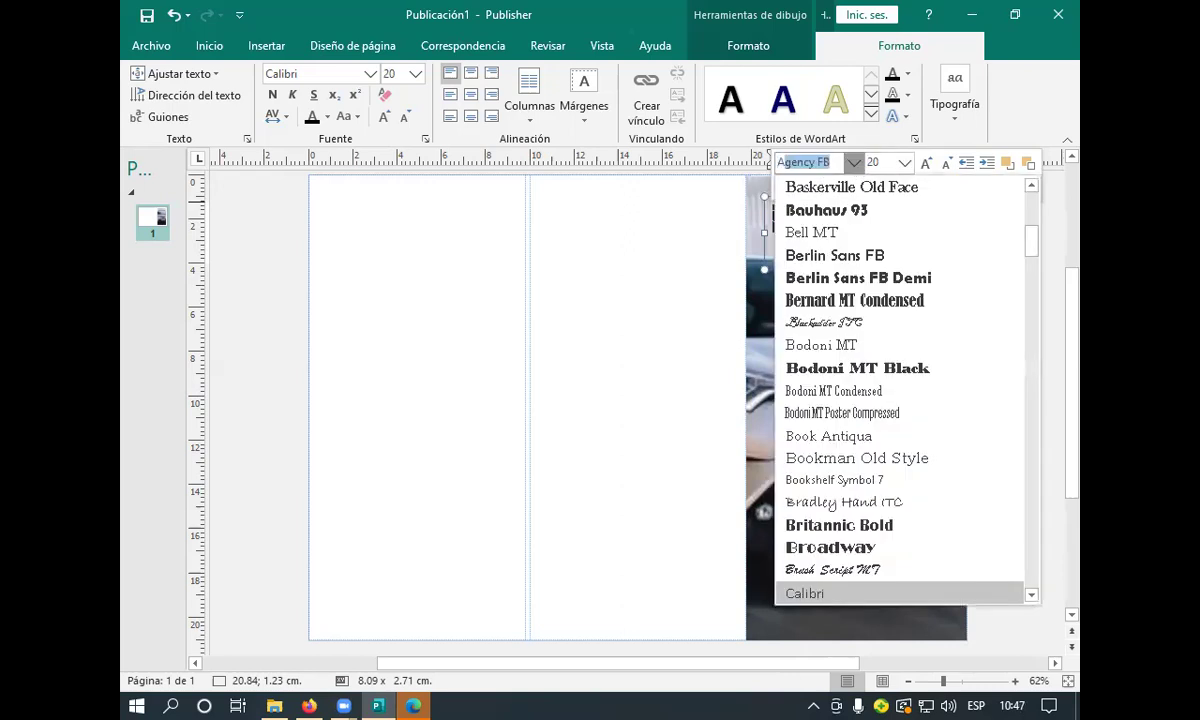
pyautogui.write('n')
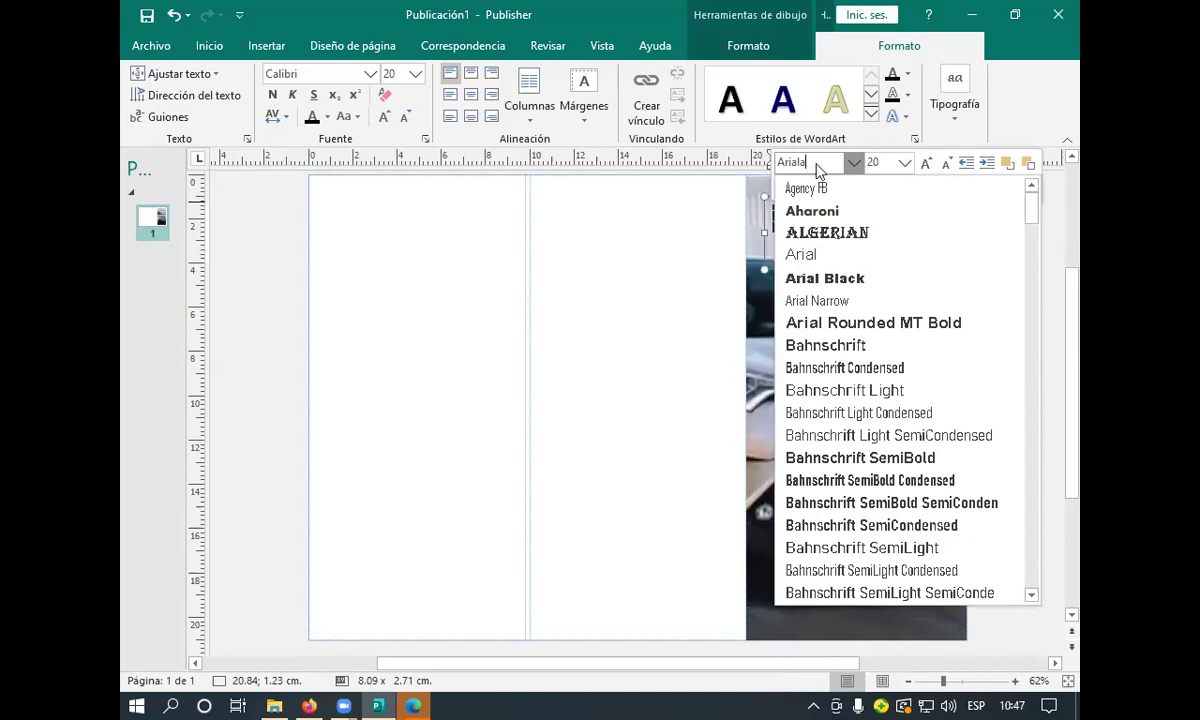
pyautogui.press('BackSpace')
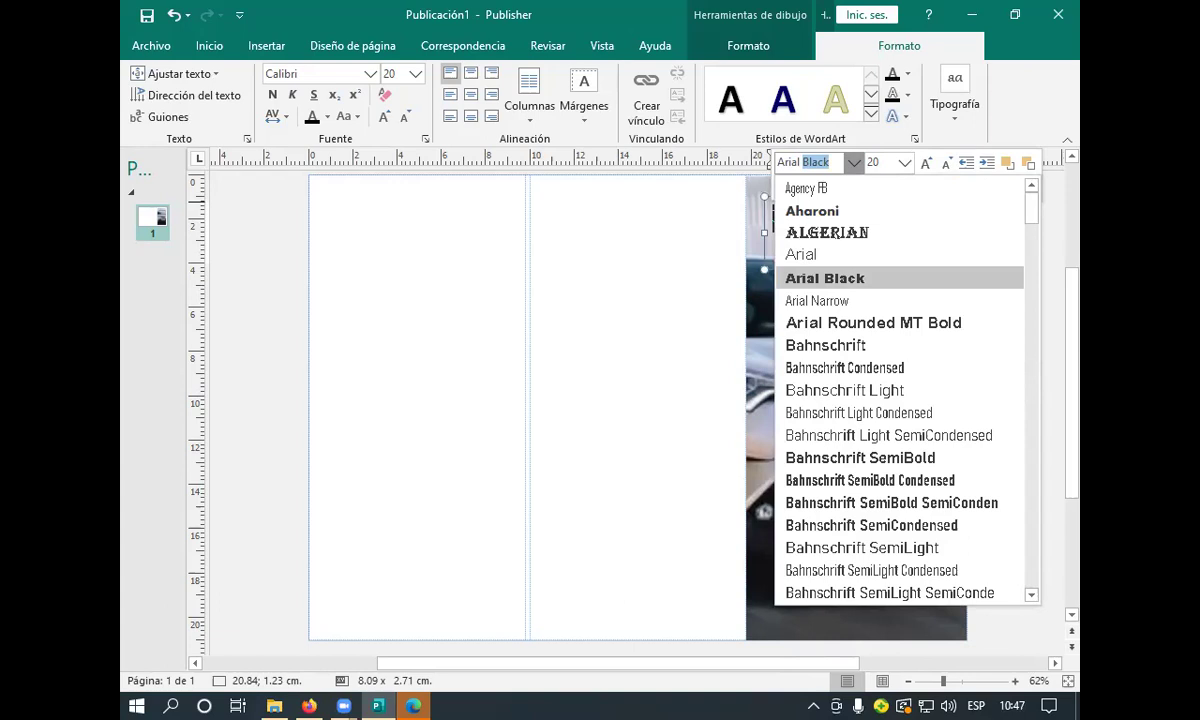
pyautogui.press('Return')
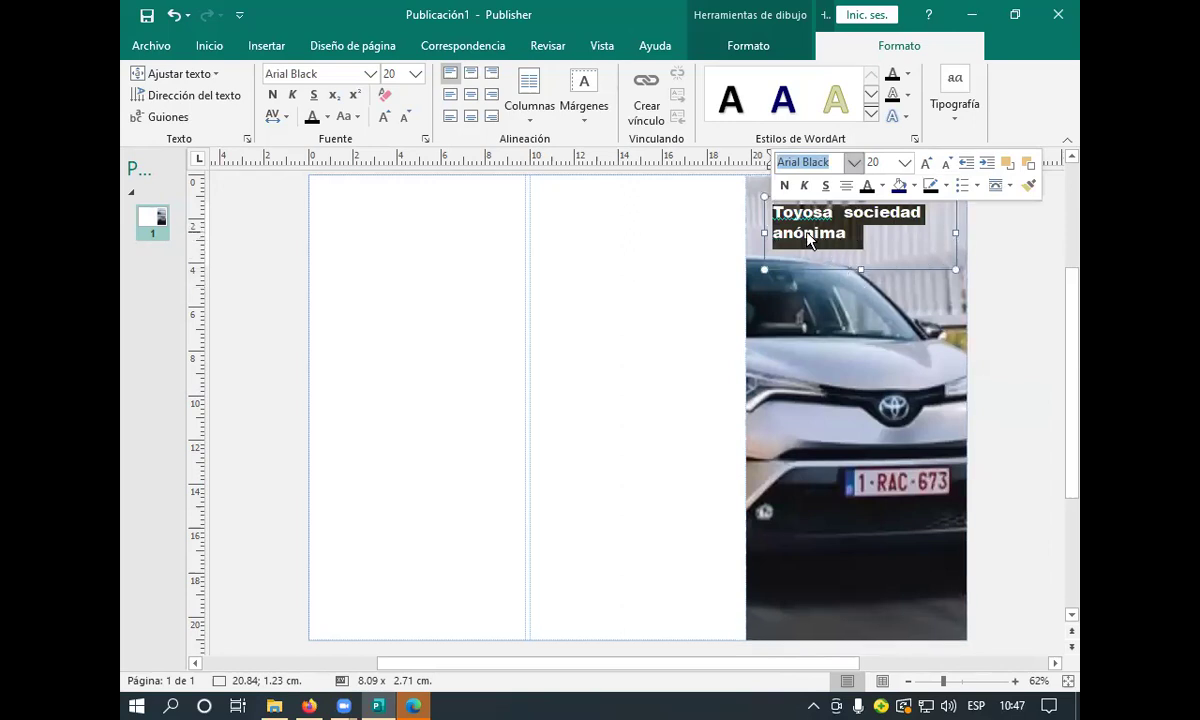
# Replace the word "sociedad" with "sa" in the title so the text reads "Toyosa sa anónima".
pyautogui.click(773, 232)
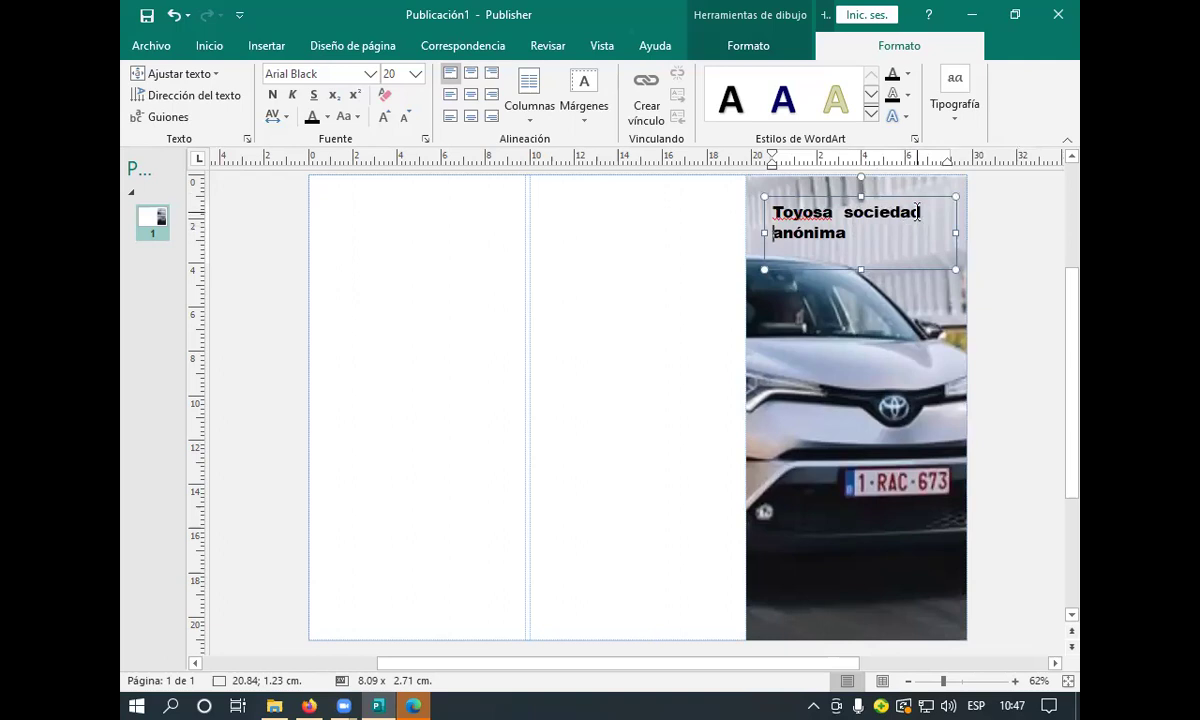
pyautogui.click(874, 200)
pyautogui.press('BackSpace')
pyautogui.press('BackSpace')
pyautogui.press('BackSpace')
pyautogui.press('BackSpace')
pyautogui.press('BackSpace')
pyautogui.press('BackSpace')
pyautogui.press('BackSpace')
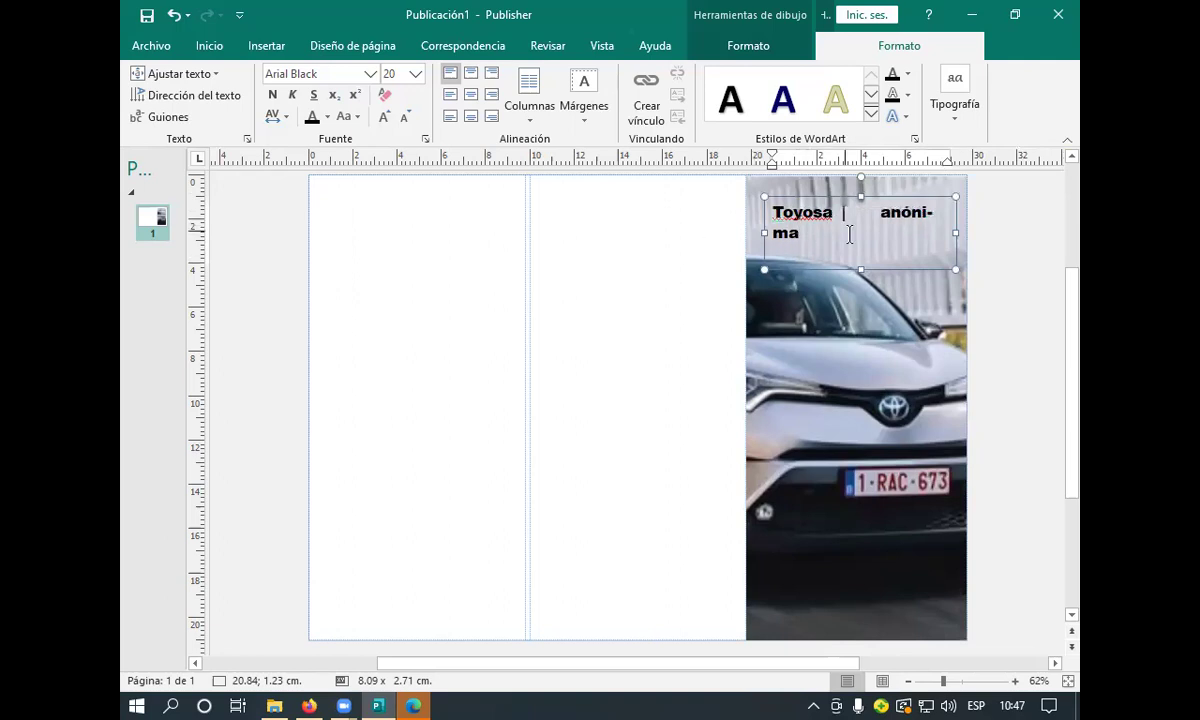
pyautogui.press('BackSpace')
pyautogui.press('BackSpace')
pyautogui.press('BackSpace')
pyautogui.press('BackSpace')
pyautogui.press('BackSpace')
pyautogui.press('BackSpace')
pyautogui.press('BackSpace')
pyautogui.write('sa')
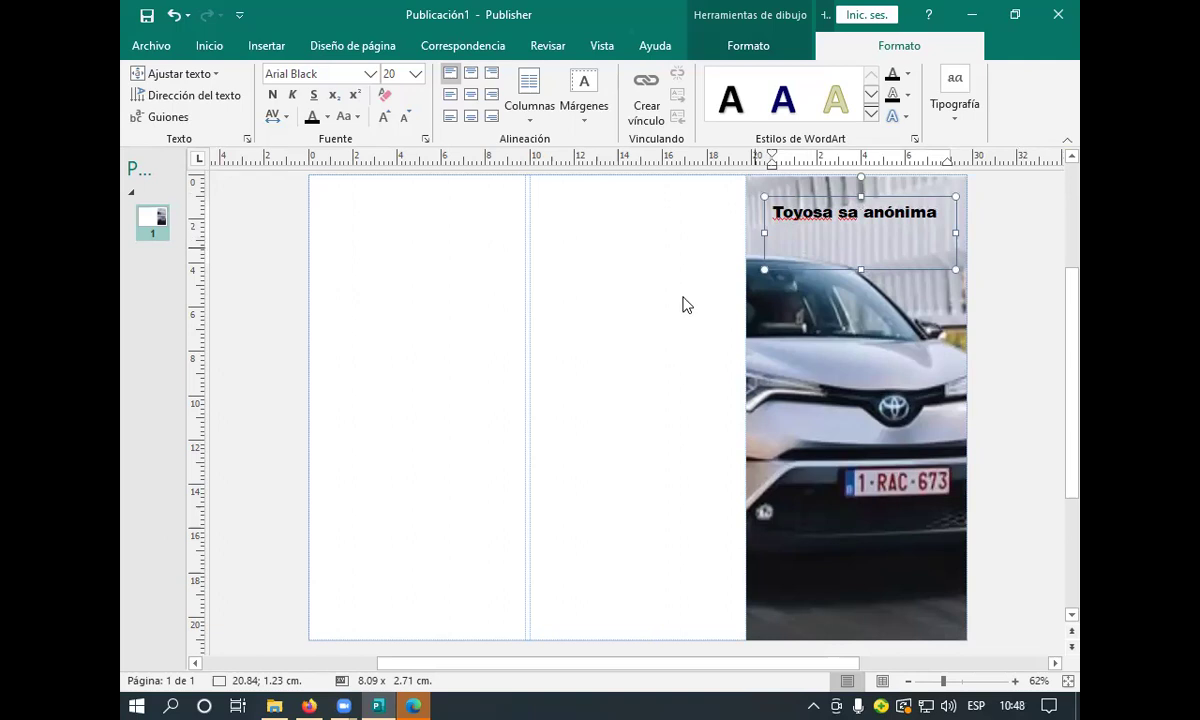
pyautogui.rightClick(803, 218)
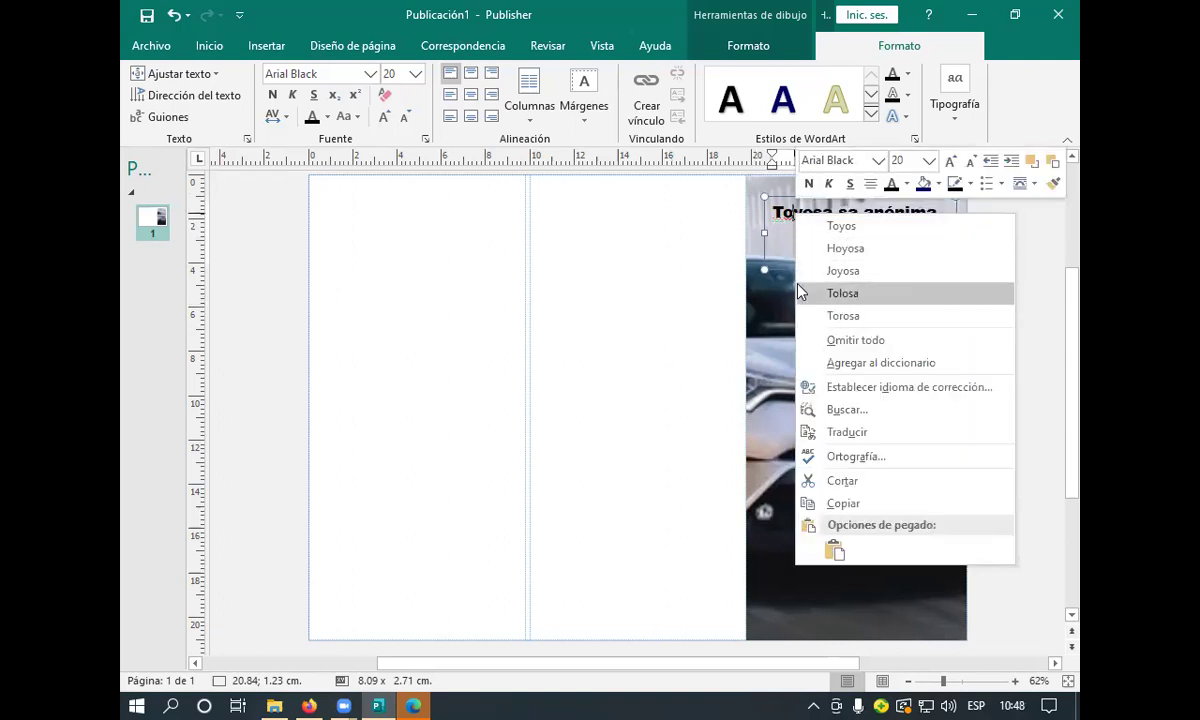
pyautogui.press('Escape')
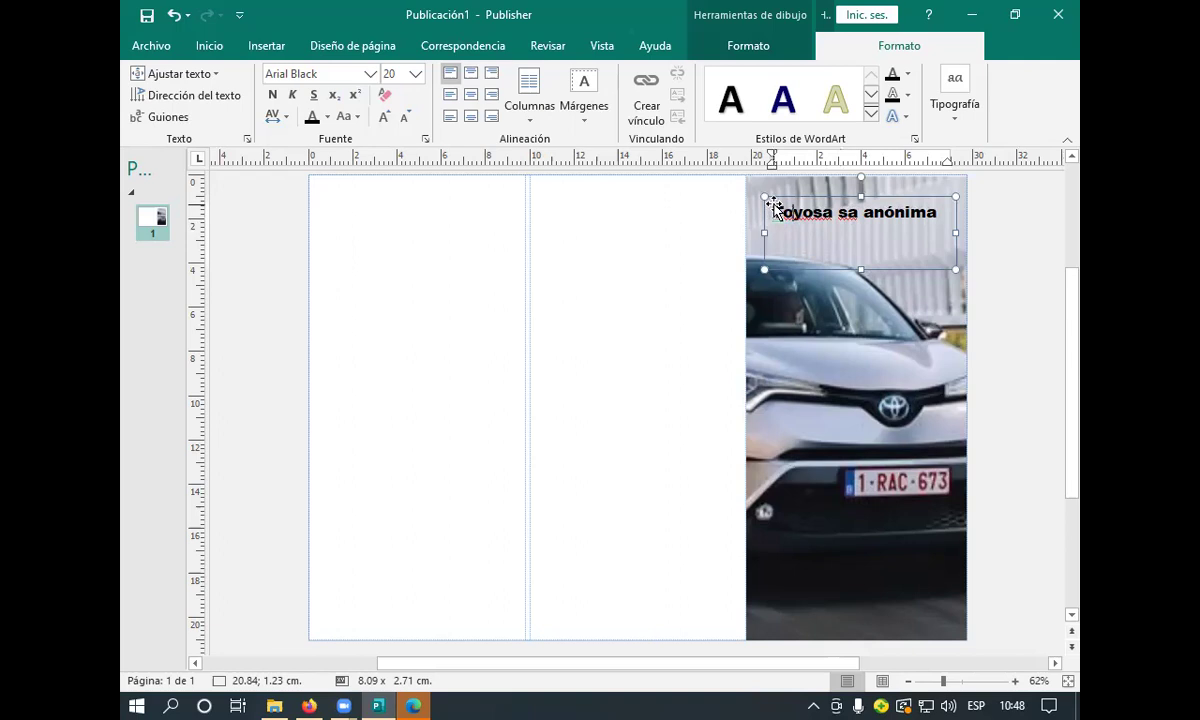
# Colour the whole "Toyosa sa anónima" title text red.
pyautogui.moveTo(890, 213)
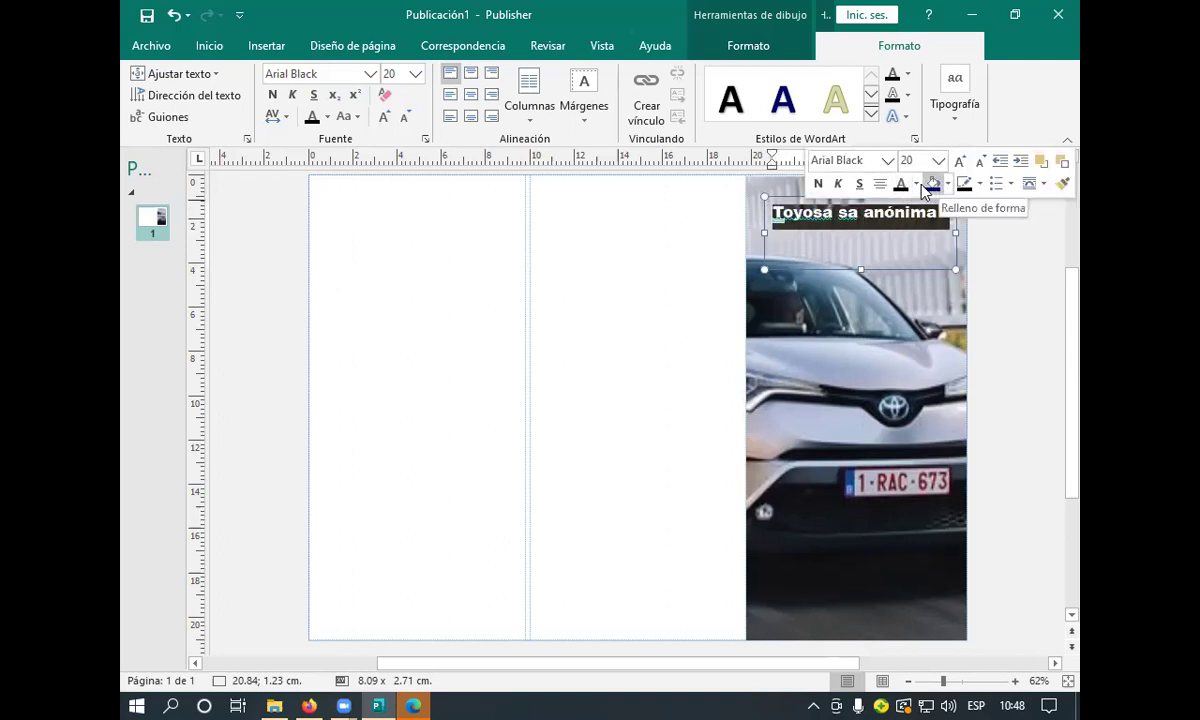
pyautogui.click(915, 184)
pyautogui.click(911, 331)
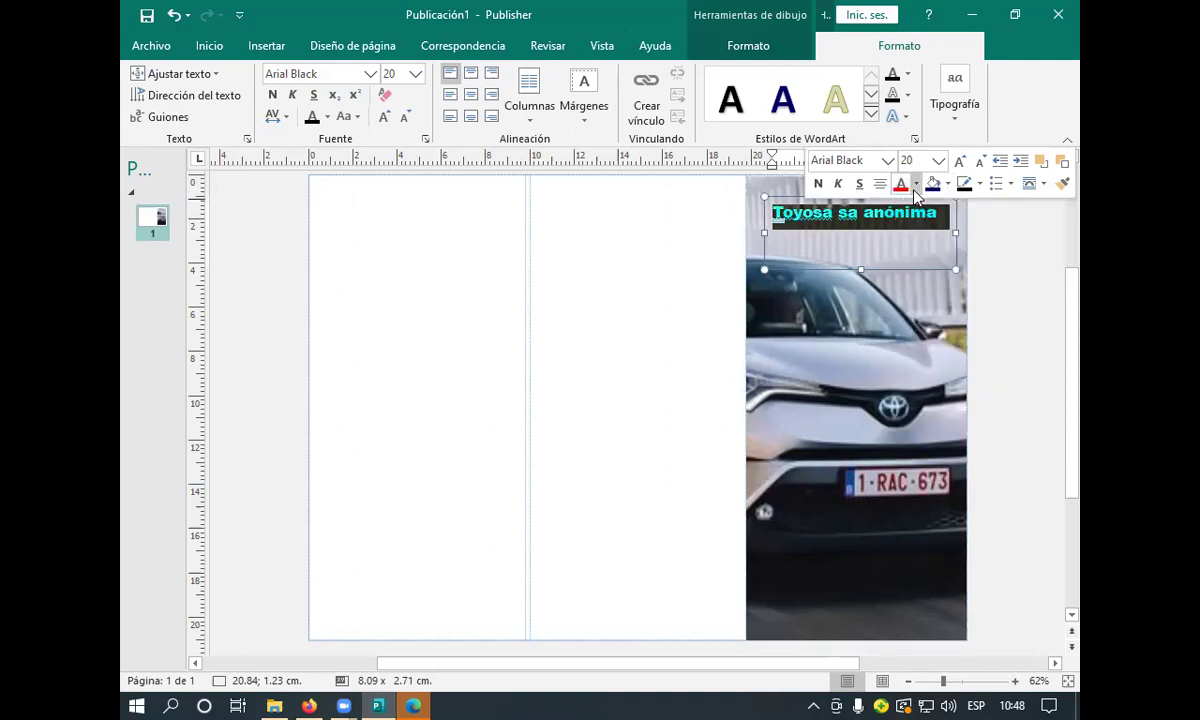
pyautogui.click(915, 184)
pyautogui.click(911, 331)
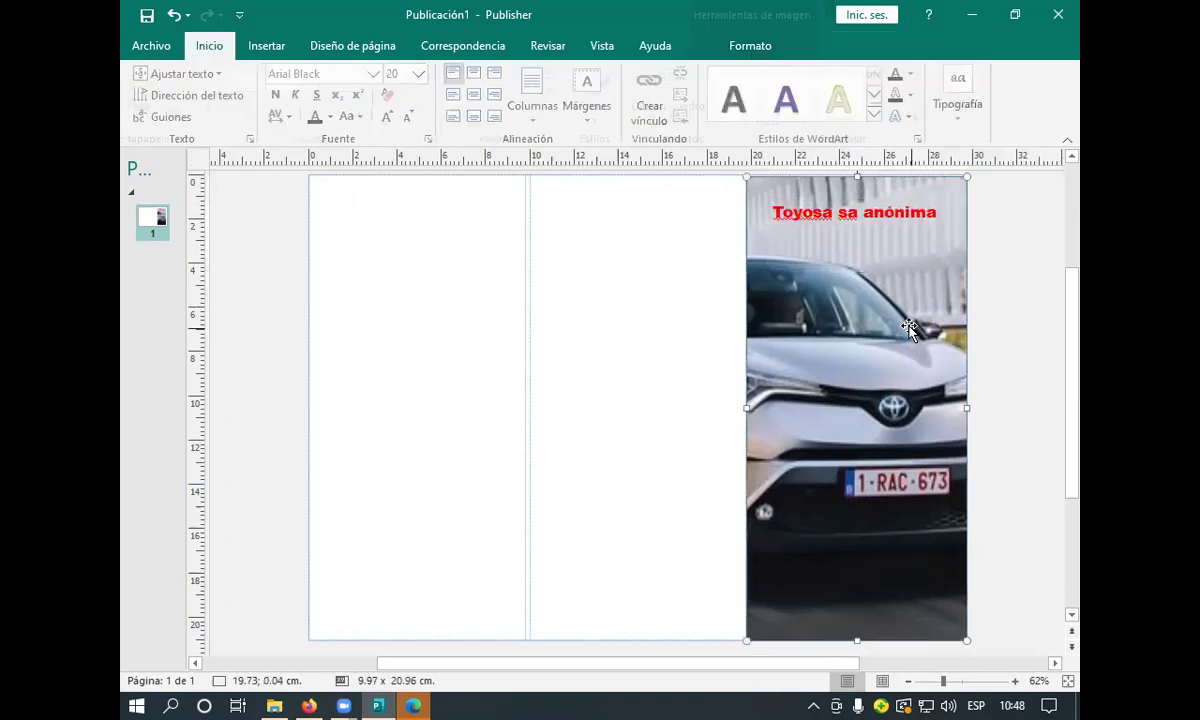
# Enlarge the red title text to font size 28.
pyautogui.tripleClick(818, 224)
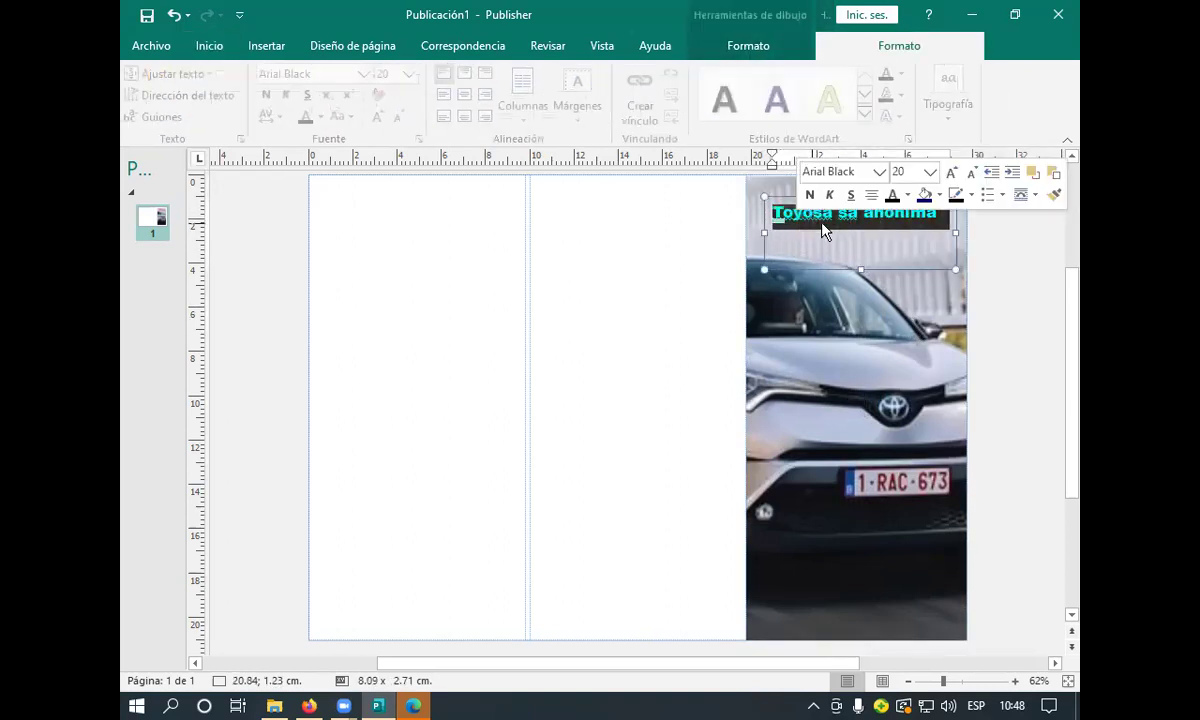
pyautogui.click(929, 172)
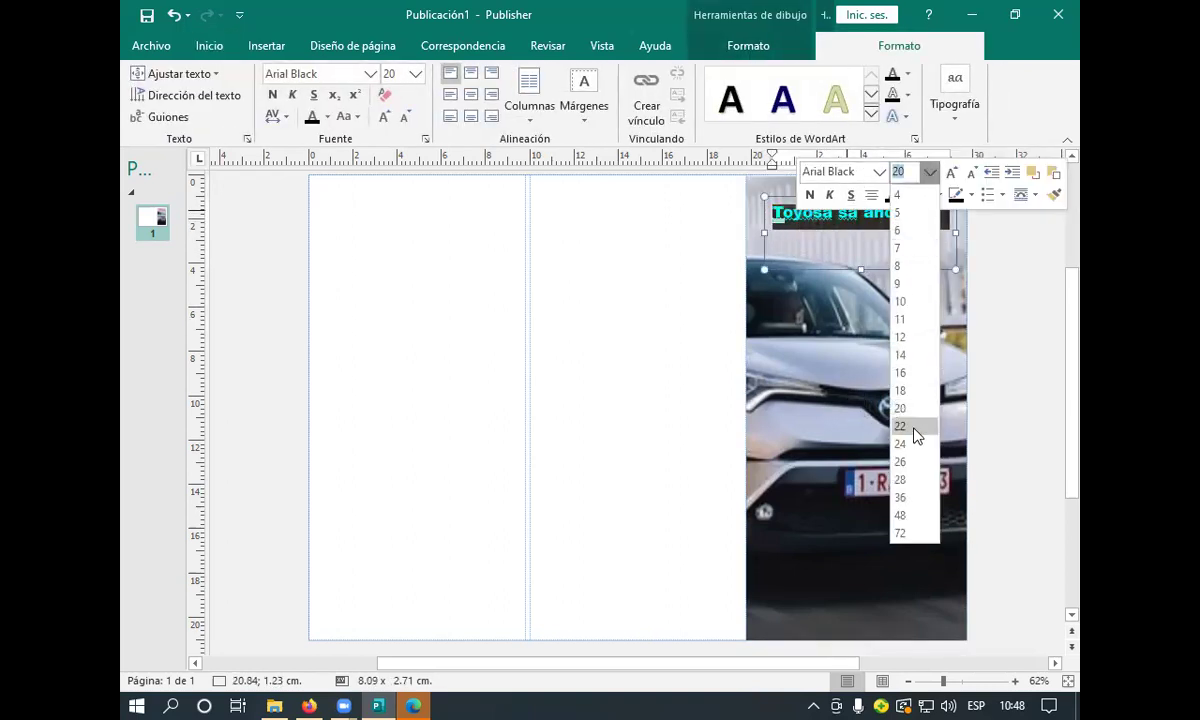
pyautogui.click(900, 480)
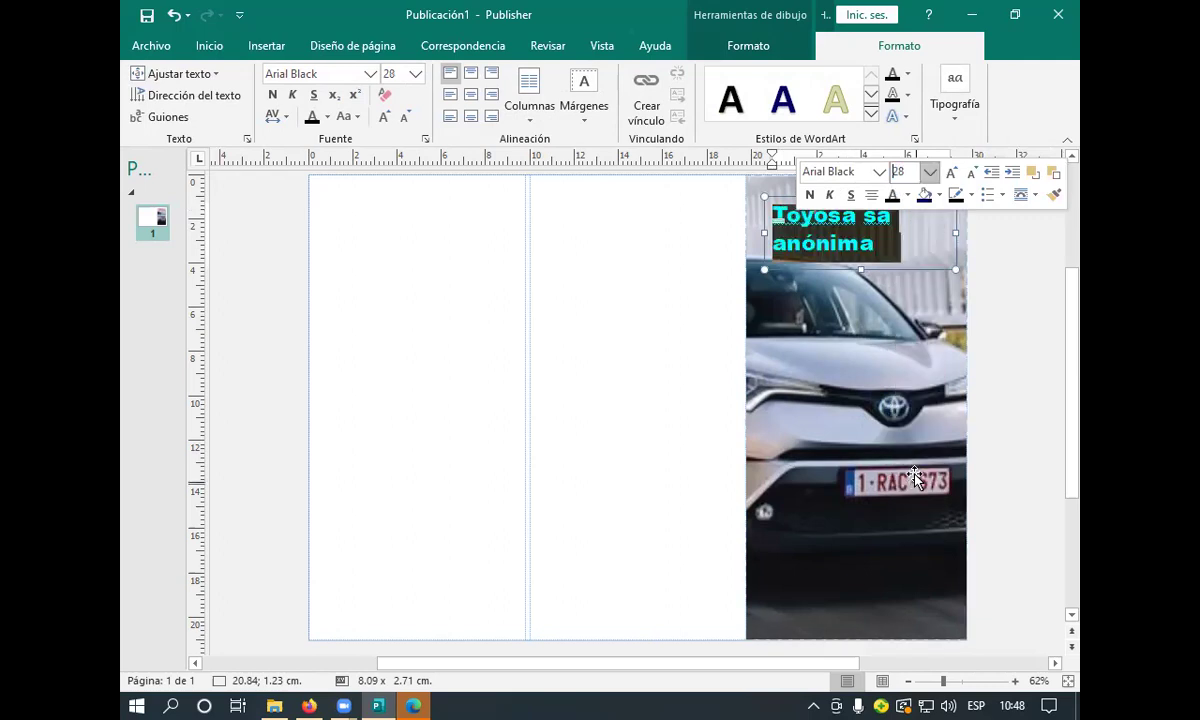
pyautogui.press('Escape')
# Resize the title text box to about 7.15 x 3.68 cm, extending it downward and bringing in its left side.
pyautogui.tripleClick(855, 280)
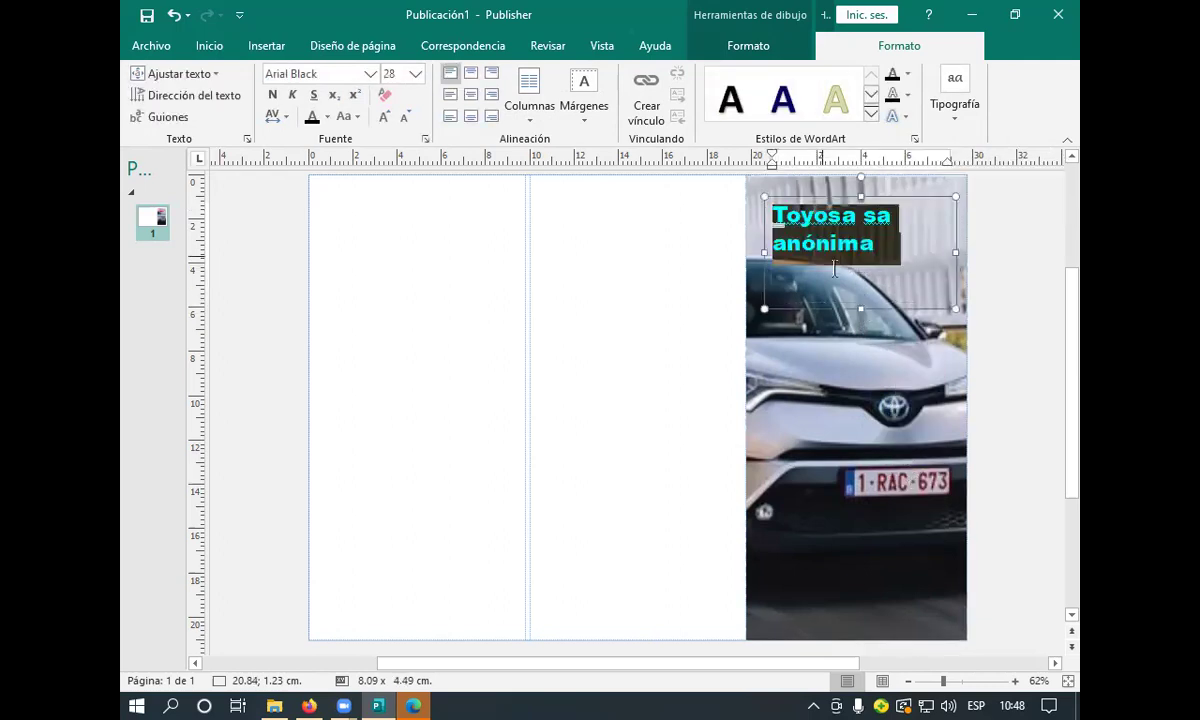
pyautogui.moveTo(812, 307); pyautogui.dragTo(853, 277)
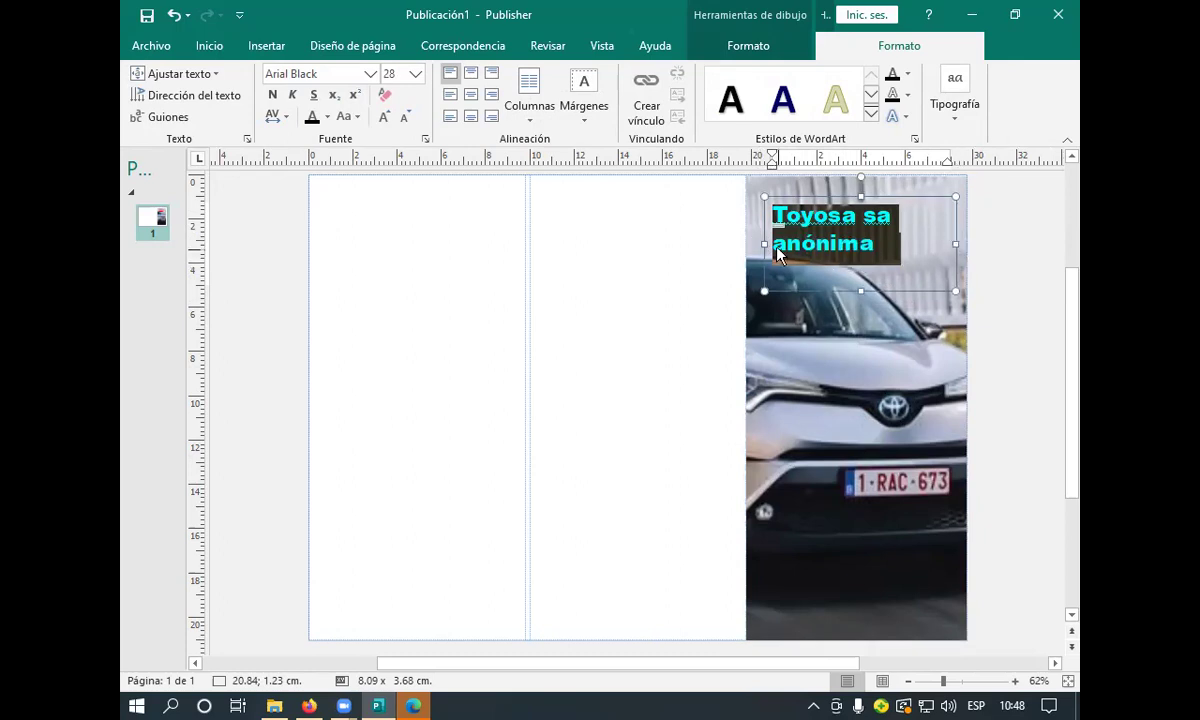
pyautogui.moveTo(765, 250); pyautogui.dragTo(784, 250)
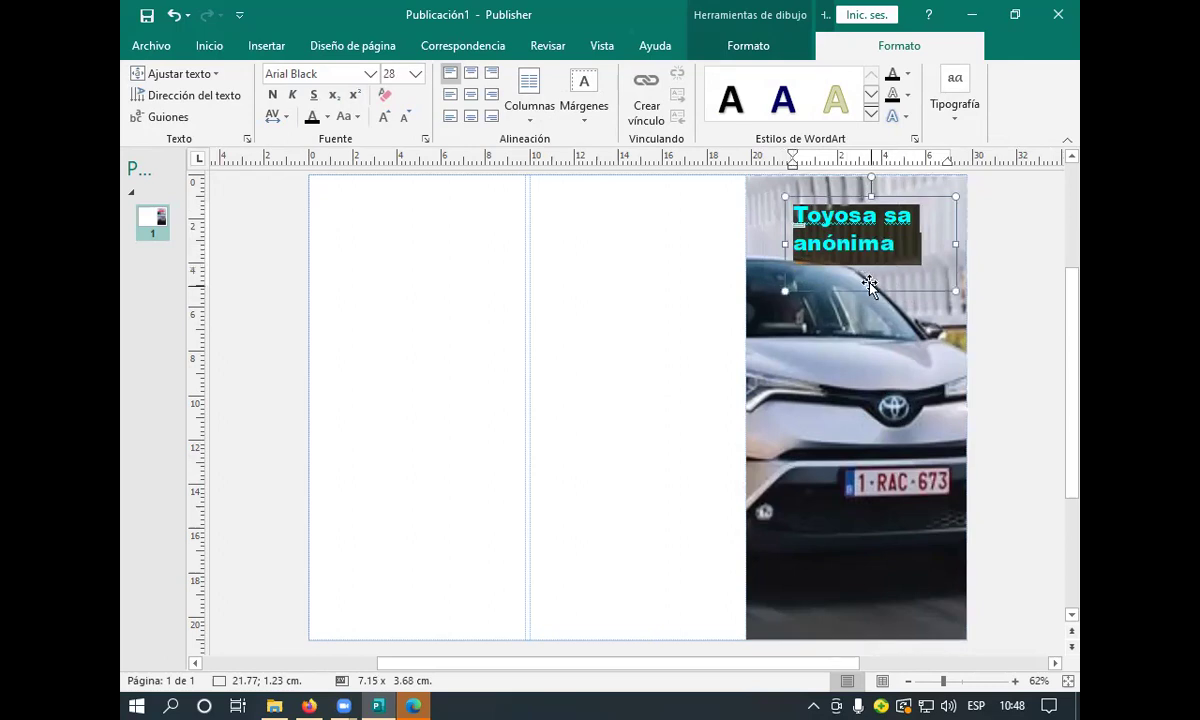
# Apply the best-fit option (Ajuste perfecto) to the title text so it fills its text box, and deselect the box.
pyautogui.rightClick(822, 224)
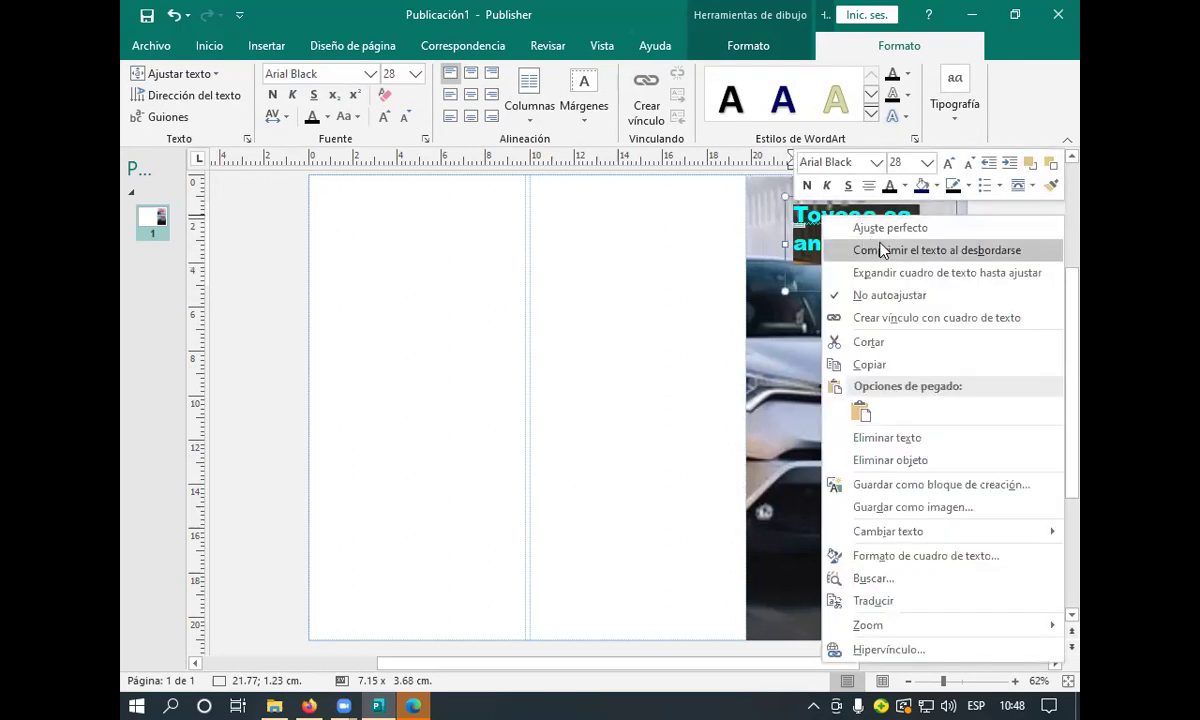
pyautogui.click(886, 230)
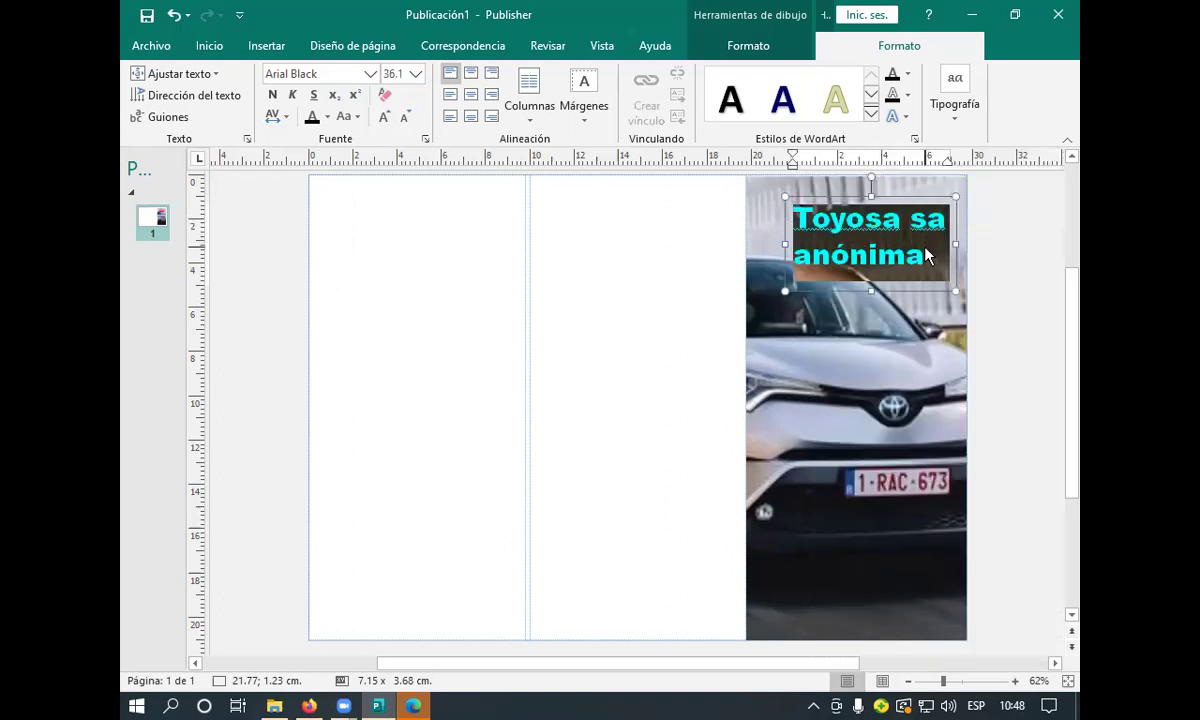
pyautogui.click(888, 316)
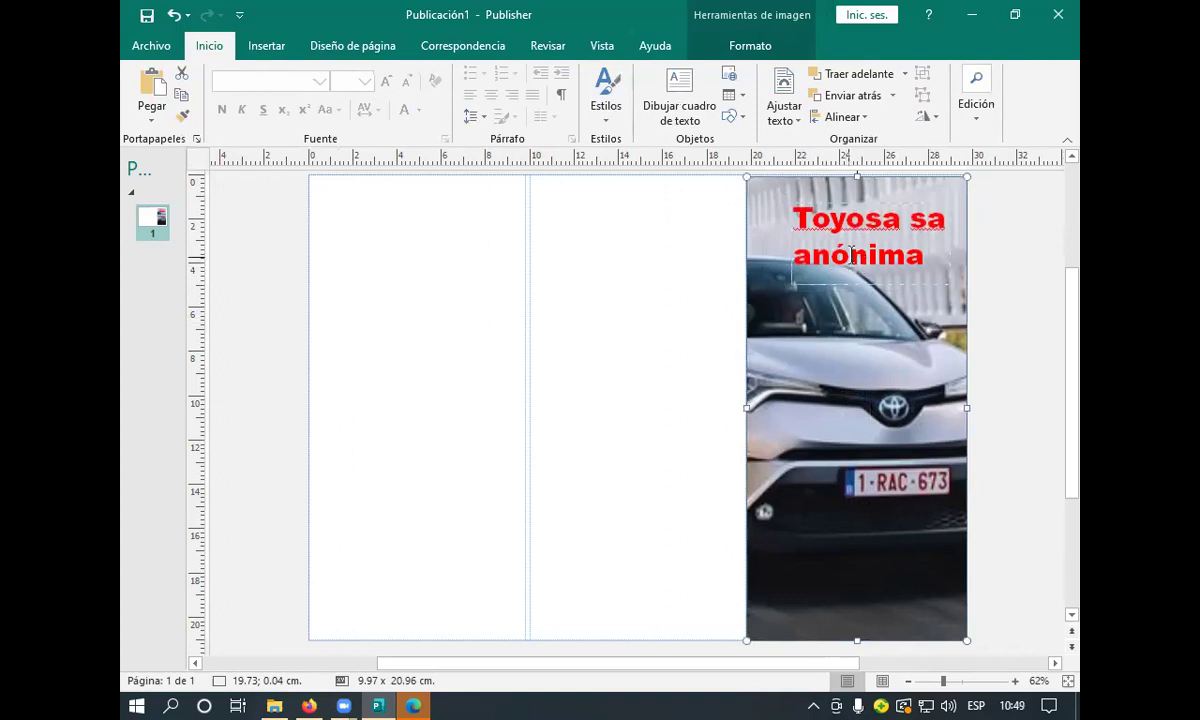
# Ignore all spelling flags (Omitir todo) for the words "Toyosa" and "sa" in the red title.
pyautogui.rightClick(847, 220)
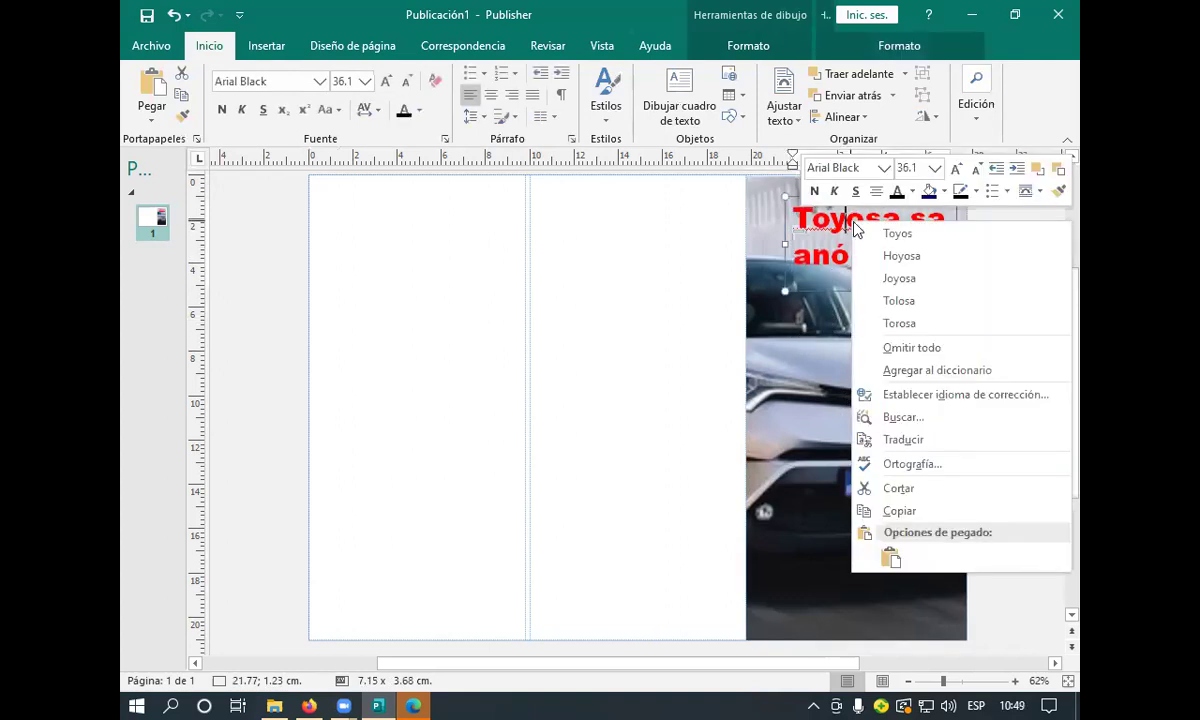
pyautogui.click(935, 348)
pyautogui.rightClick(922, 235)
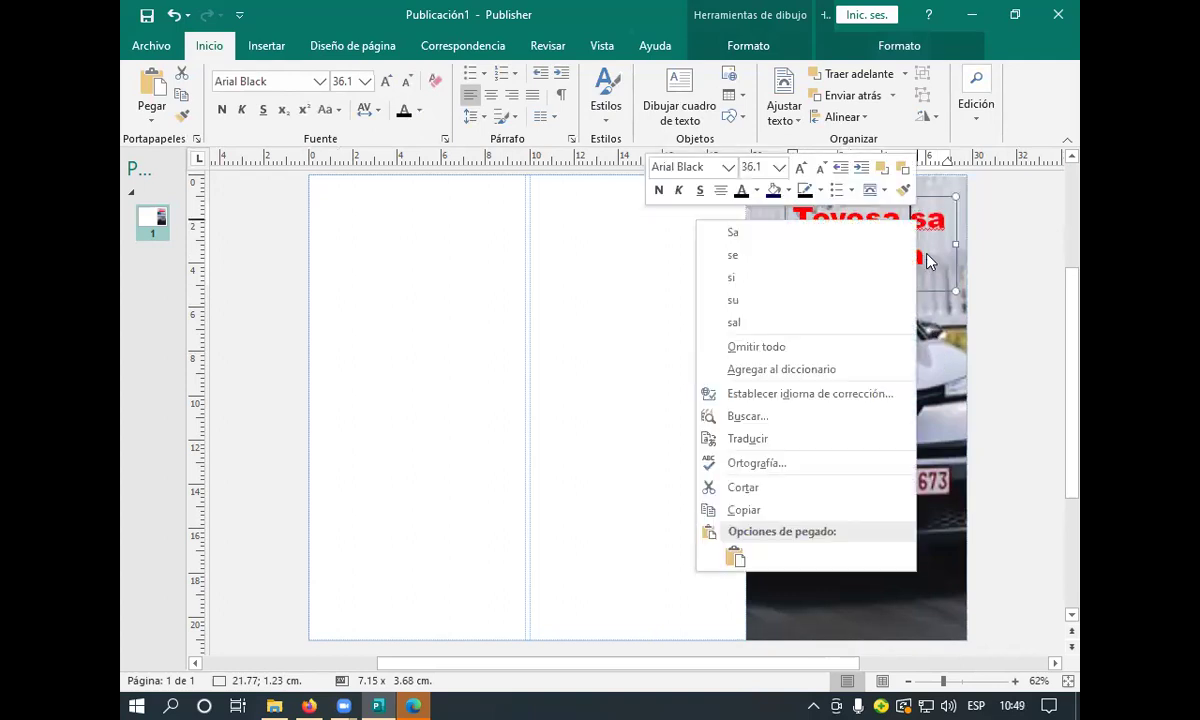
pyautogui.click(868, 347)
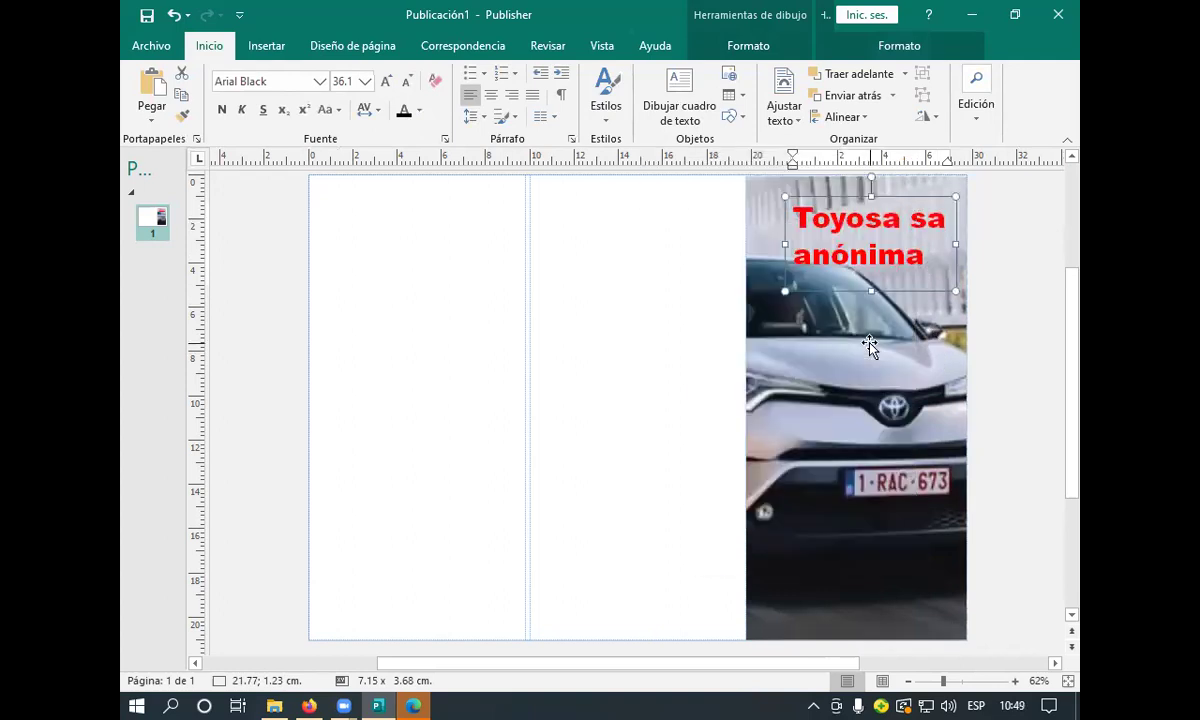
# Set the font size of the whole title text to 28 and deselect its text box.
pyautogui.rightClick(800, 220)
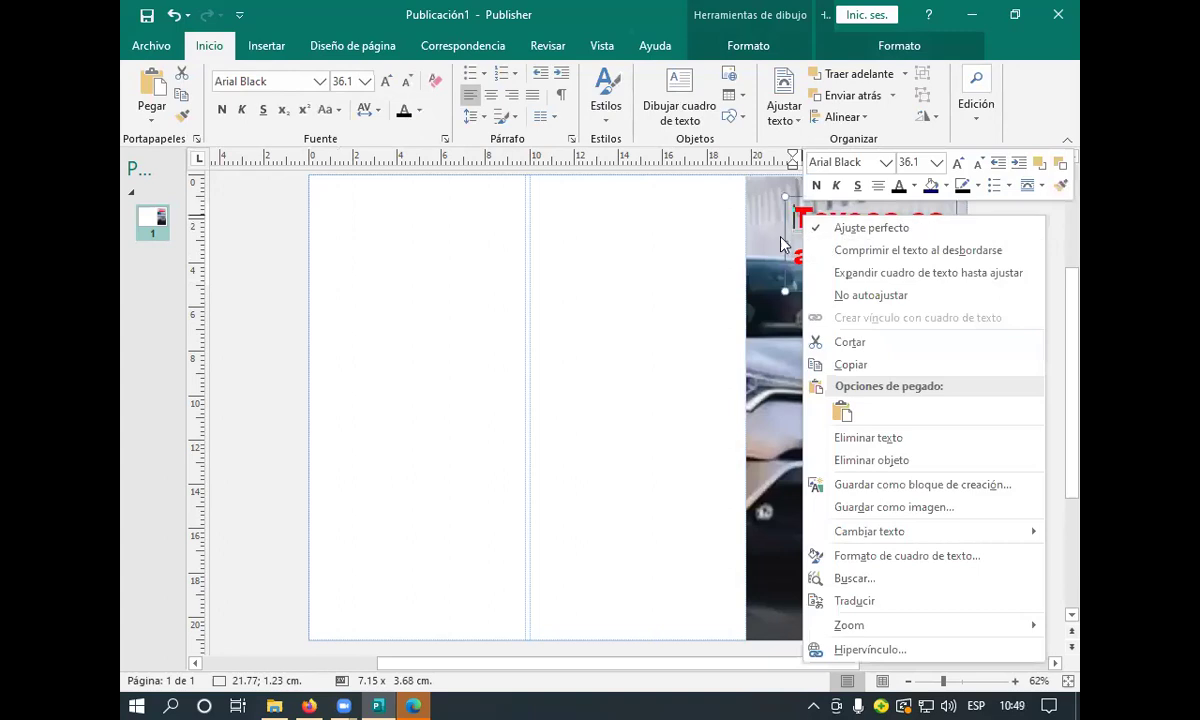
pyautogui.press('Escape')
pyautogui.moveTo(800, 220); pyautogui.dragTo(925, 262)
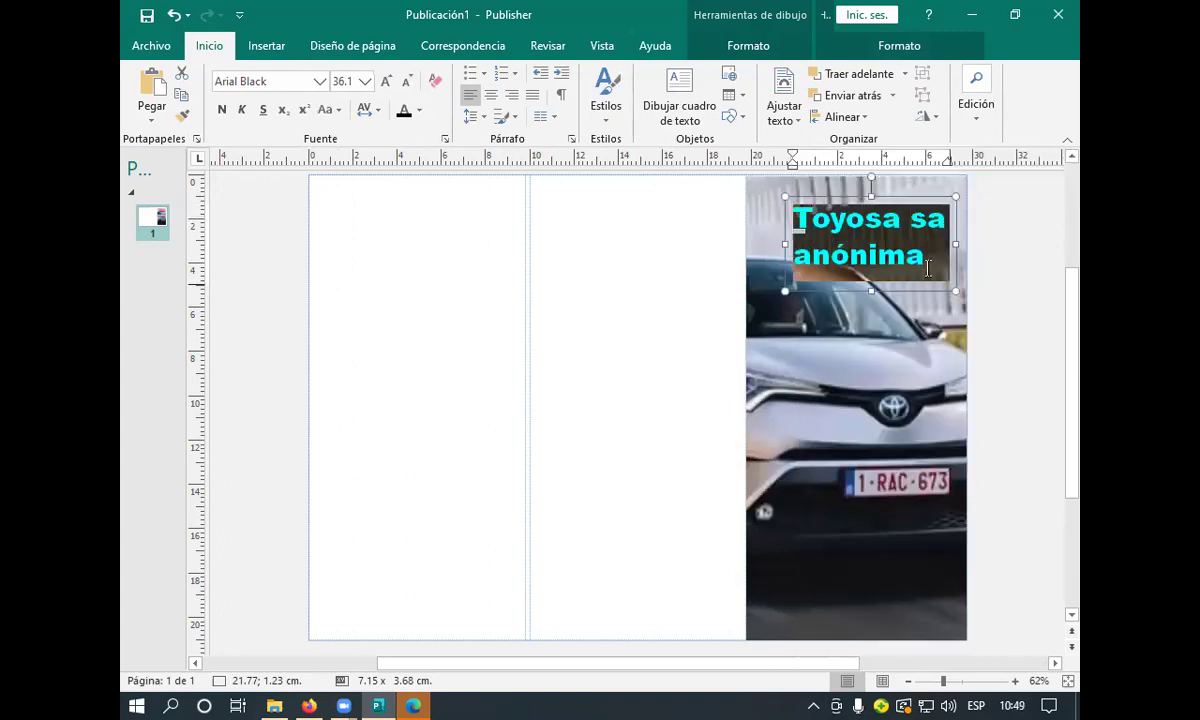
pyautogui.click(938, 217)
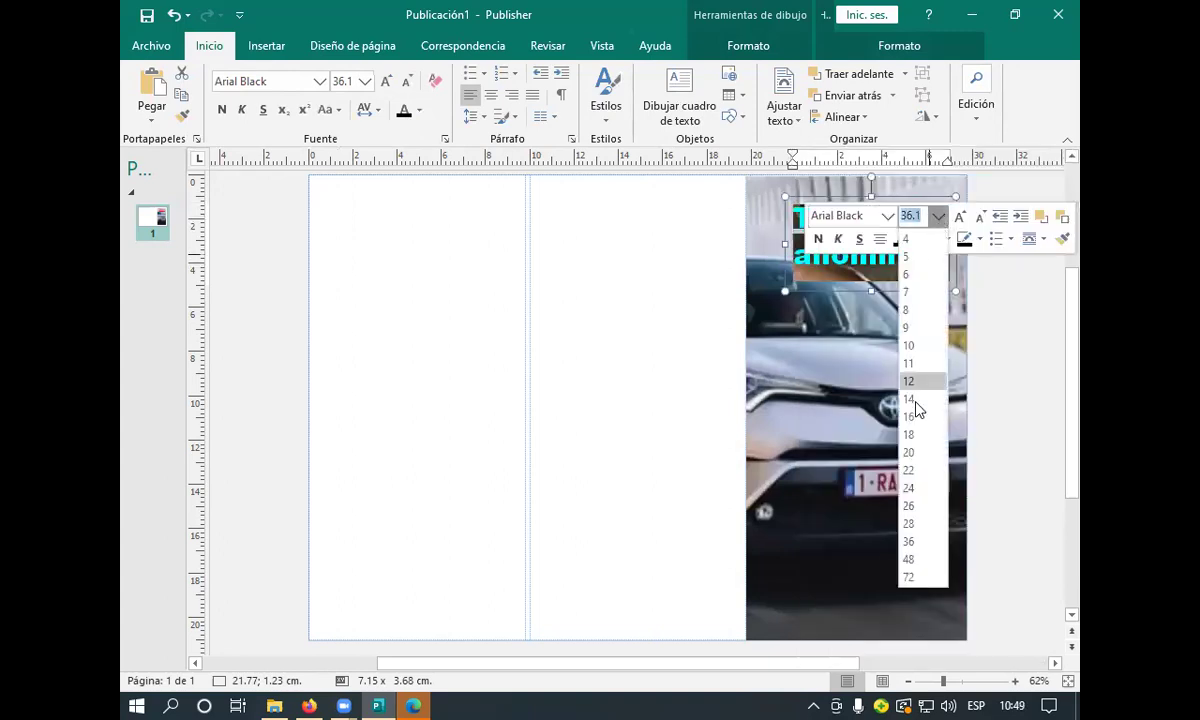
pyautogui.click(928, 524)
pyautogui.click(797, 280)
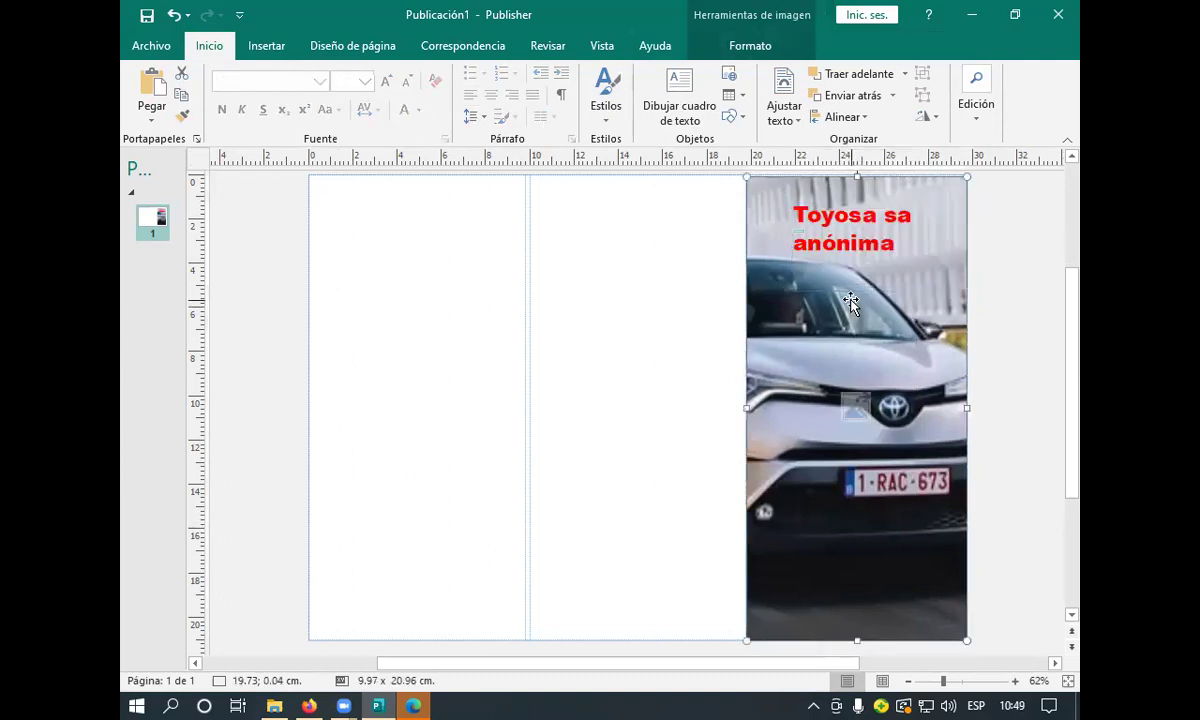
# Draw a manual-input flowchart shape about 5.18 x 4.57 cm, mirrored horizontally, over the lower part of the car picture.
pyautogui.scroll(-1, 824, 318)
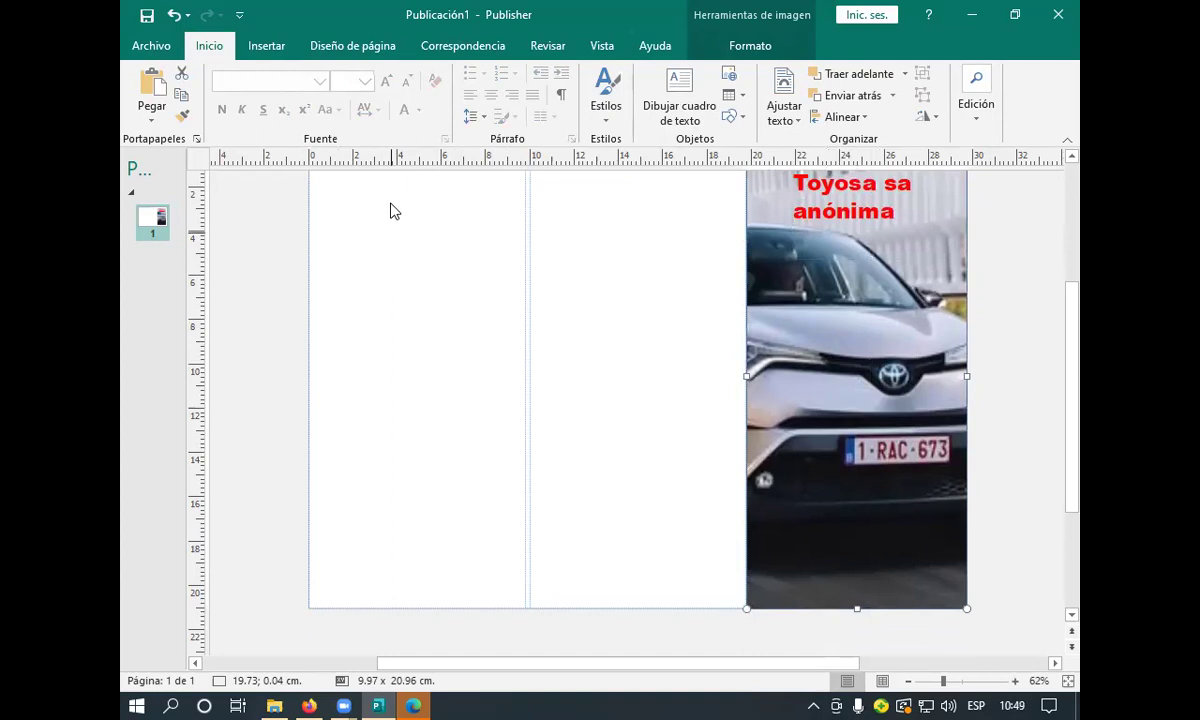
pyautogui.click(266, 46)
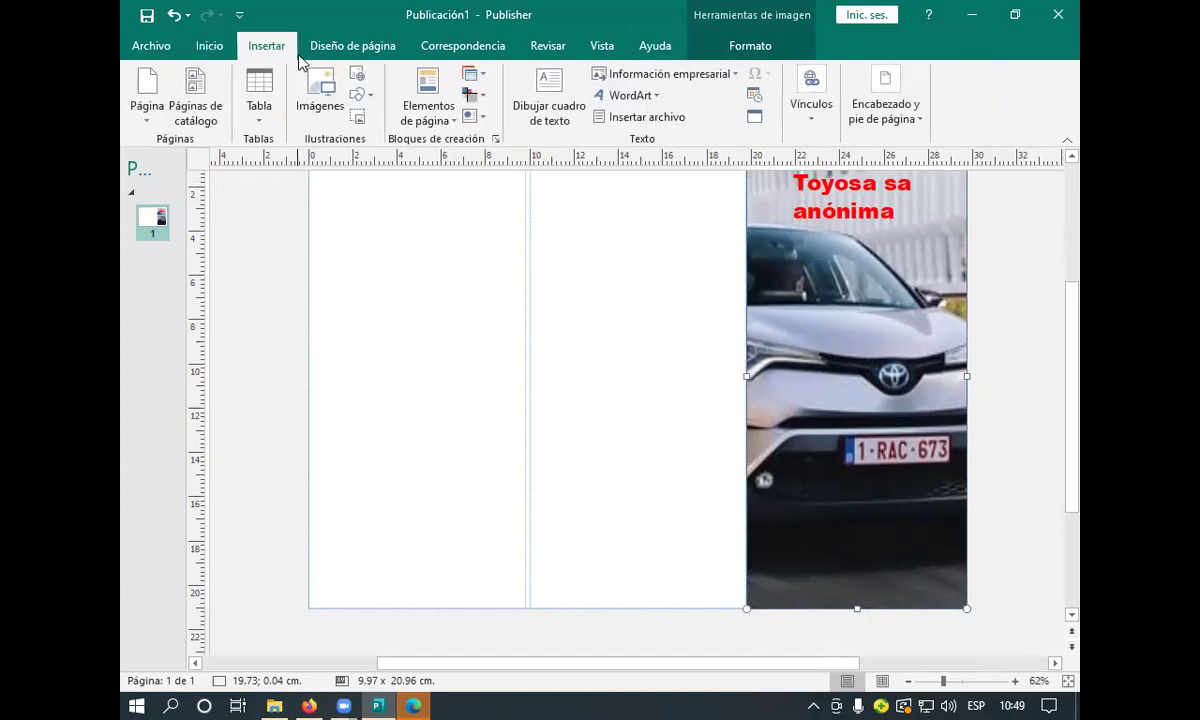
pyautogui.click(362, 97)
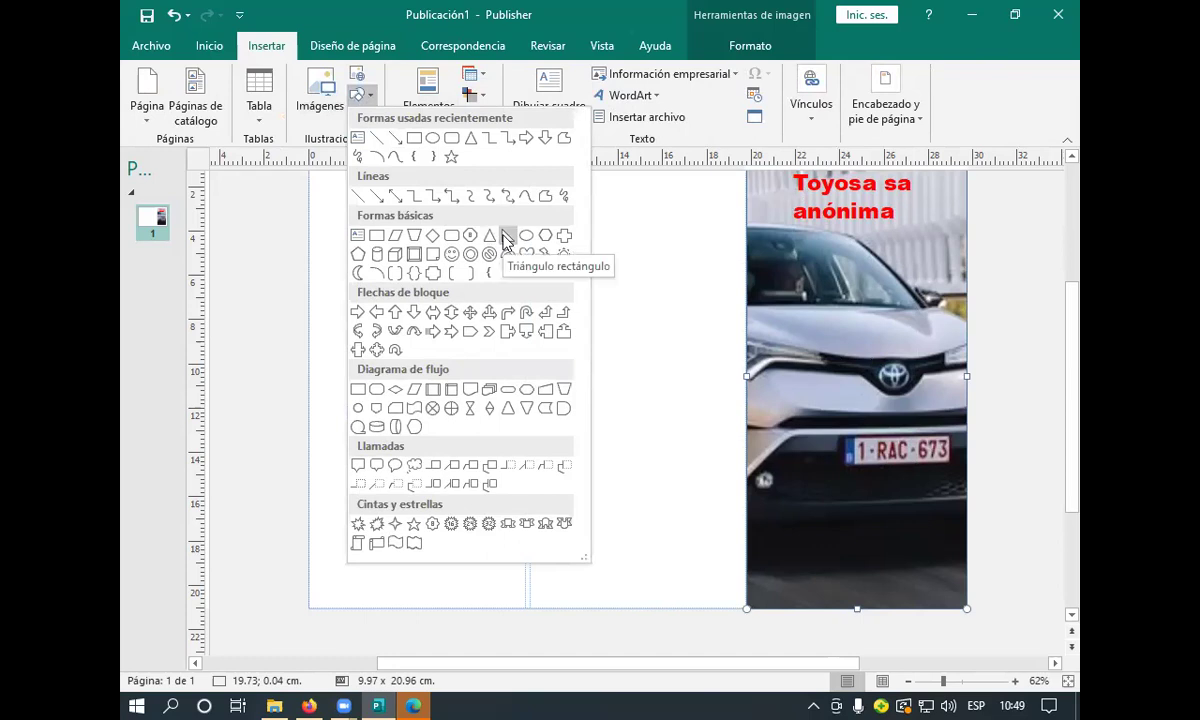
pyautogui.click(560, 392)
pyautogui.moveTo(875, 543)
pyautogui.mouseDown()
pyautogui.moveTo(838, 533)
pyautogui.moveTo(803, 465)
pyautogui.mouseUp()
pyautogui.moveTo(791, 521); pyautogui.dragTo(769, 468)
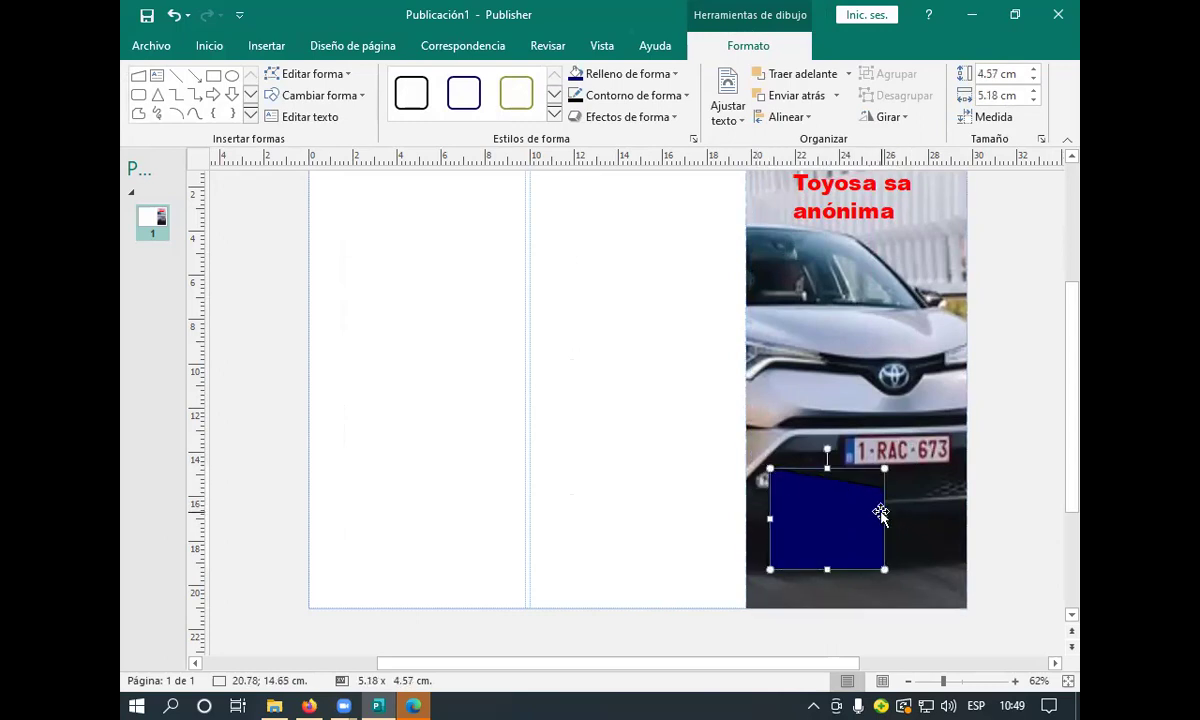
# Move the blue shape right and resize it to about 5.29 x 5.84 cm, and delete it.
pyautogui.moveTo(880, 512); pyautogui.dragTo(905, 512)
pyautogui.moveTo(794, 468); pyautogui.dragTo(791, 441)
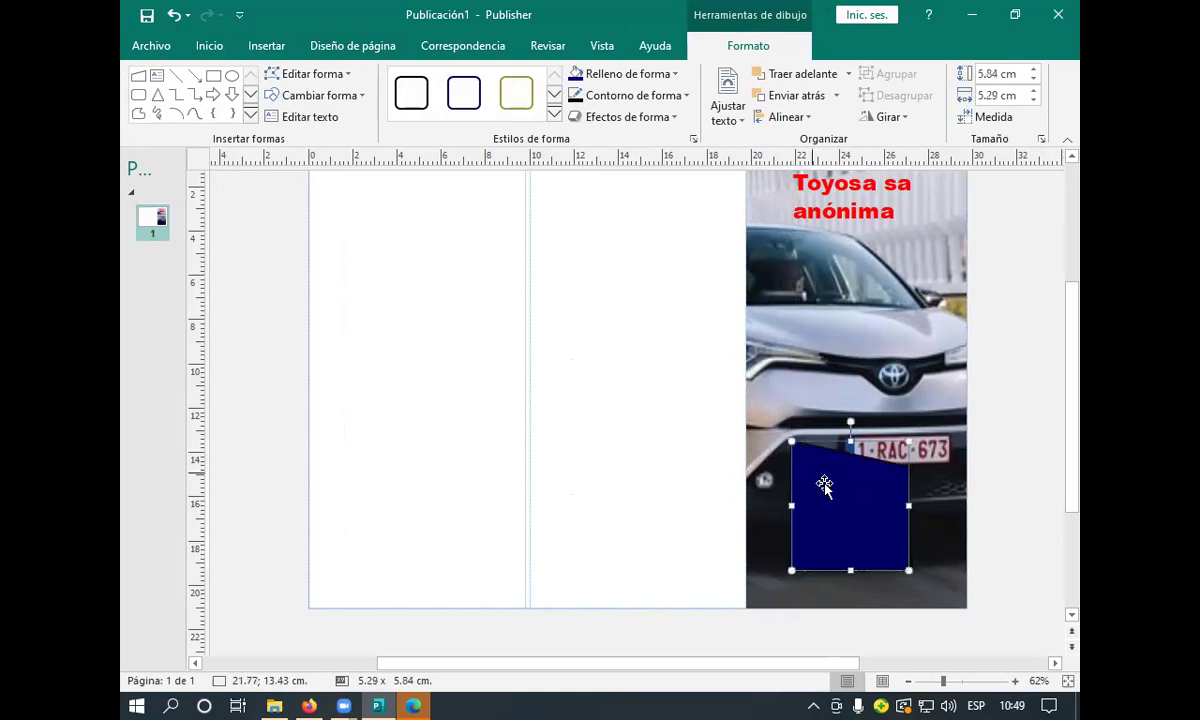
pyautogui.rightClick(895, 474)
pyautogui.click(745, 213)
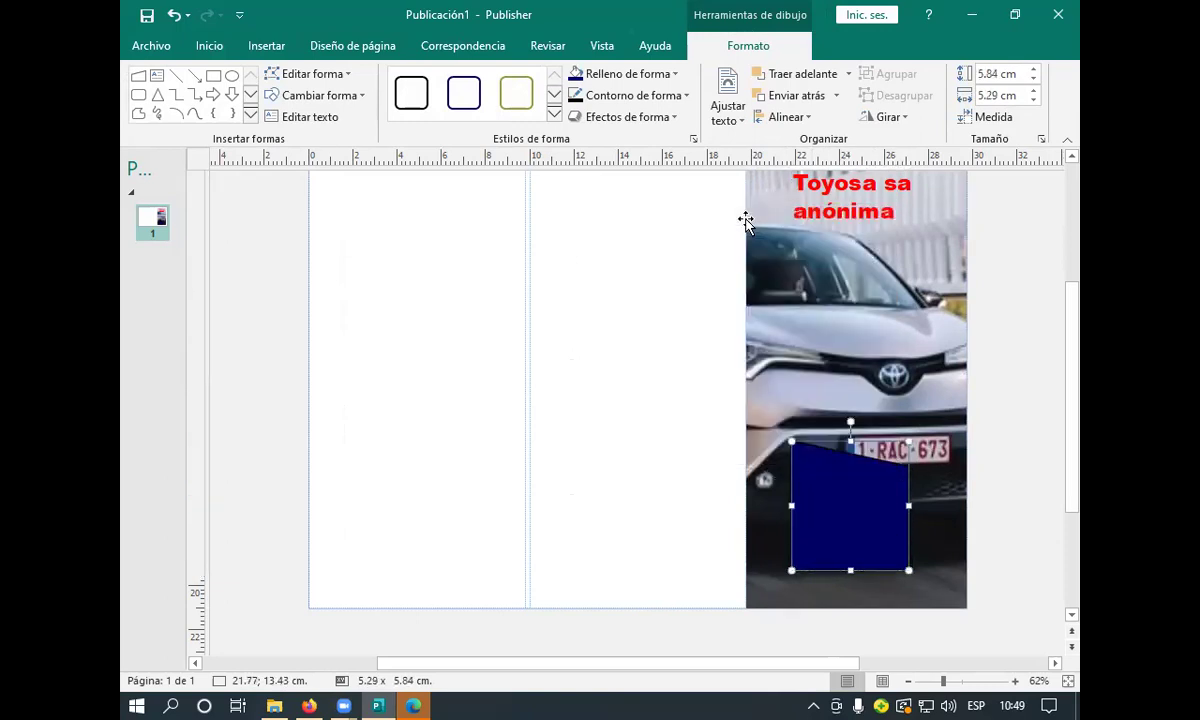
# Draw a manual-input flowchart shape about 5.21 x 3.43 cm near the bottom of the car picture.
pyautogui.click(267, 46)
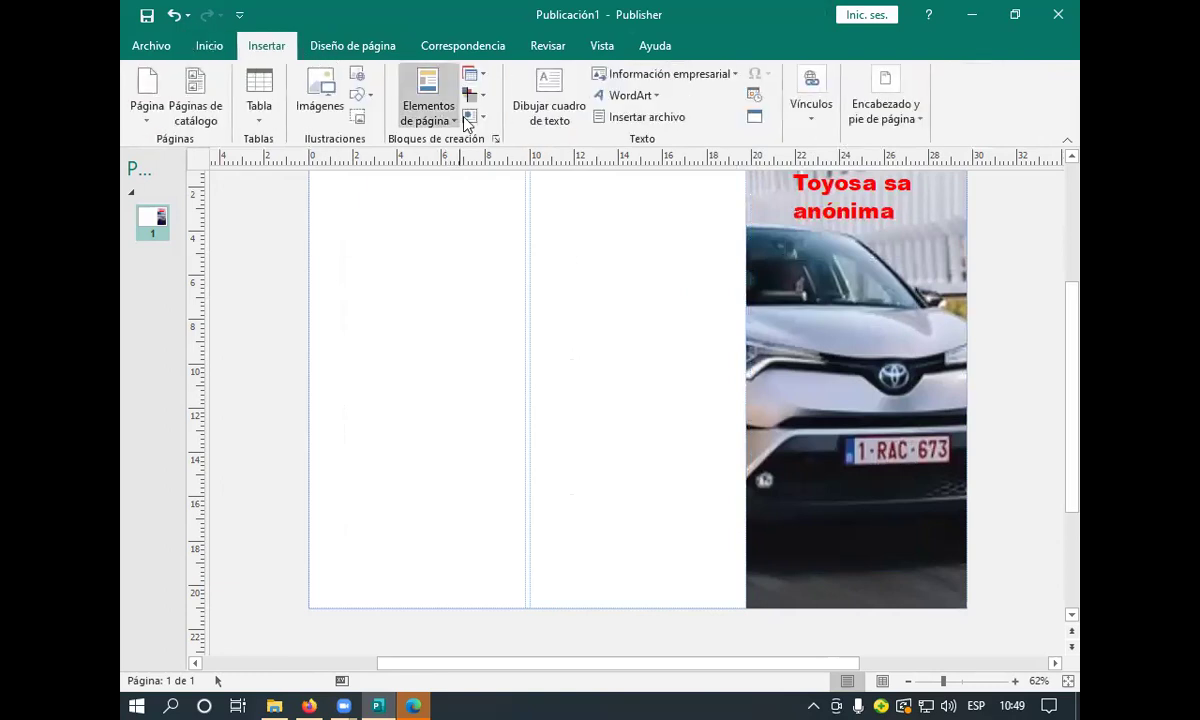
pyautogui.click(365, 96)
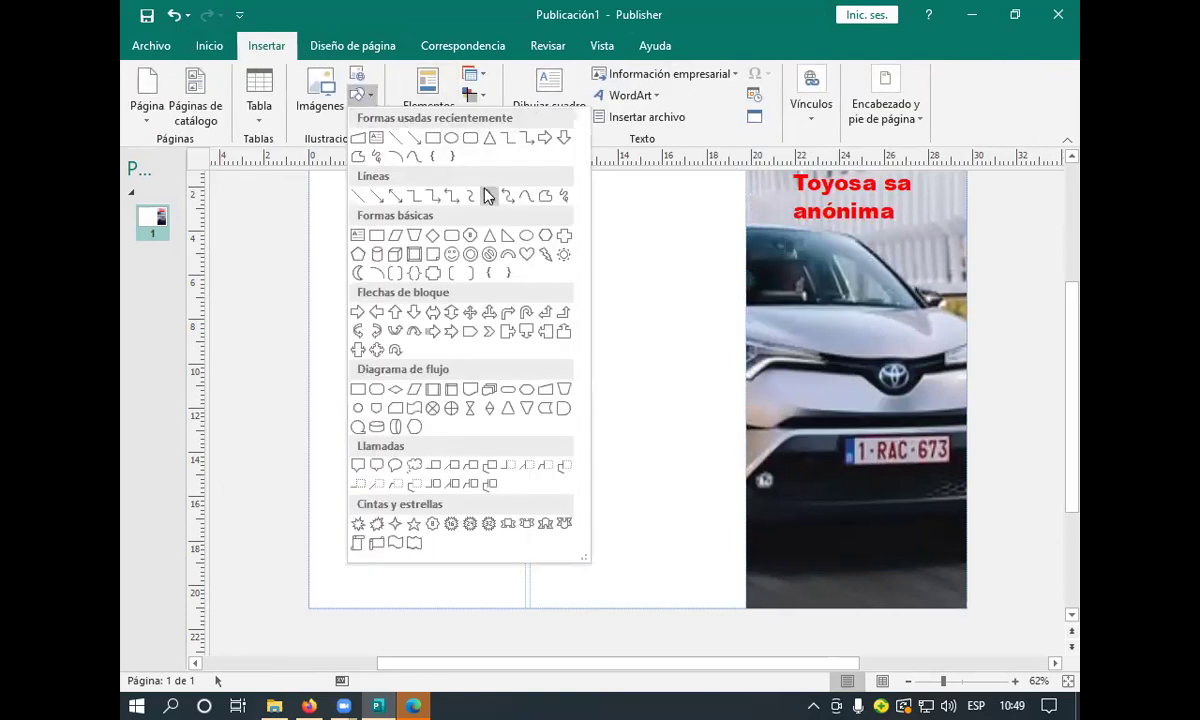
pyautogui.click(553, 397)
pyautogui.moveTo(830, 514)
pyautogui.mouseDown()
pyautogui.moveTo(890, 530)
pyautogui.moveTo(919, 494)
pyautogui.moveTo(876, 484)
pyautogui.moveTo(924, 611)
pyautogui.moveTo(946, 596)
pyautogui.mouseUp()
pyautogui.moveTo(905, 554); pyautogui.dragTo(912, 522)
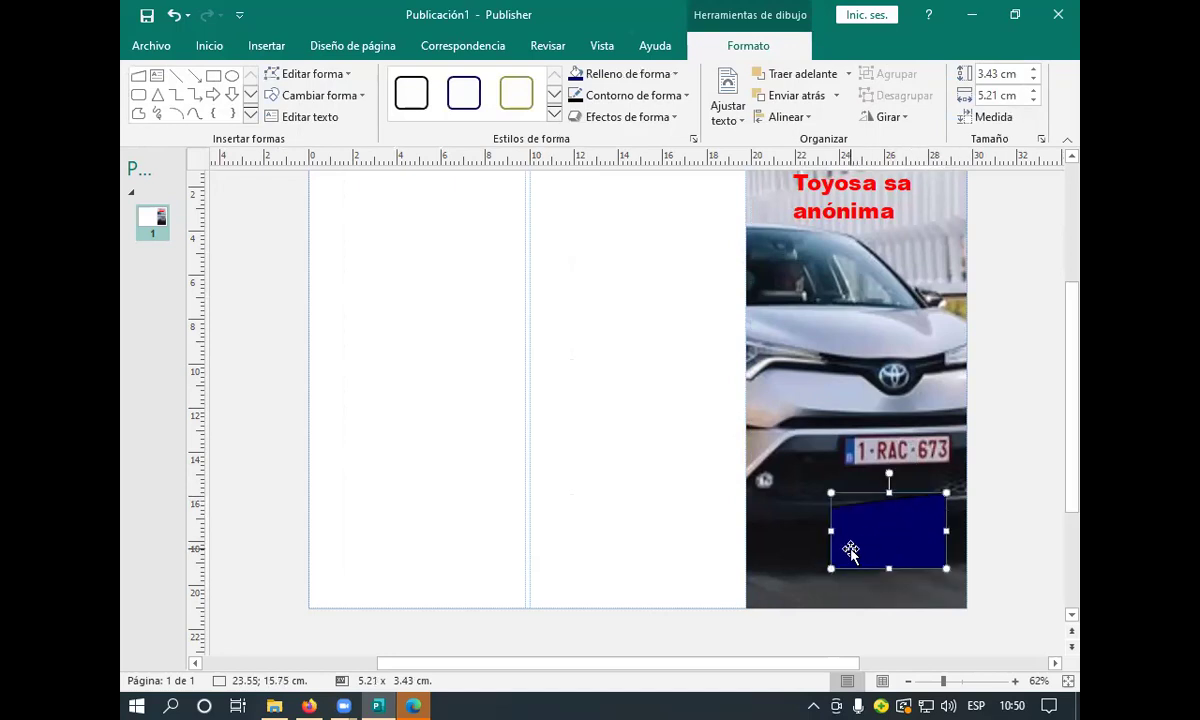
# Mirror the blue shape horizontally and enlarge it to about 5.88 x 5.21 cm near the picture's left edge.
pyautogui.moveTo(946, 492); pyautogui.dragTo(781, 456)
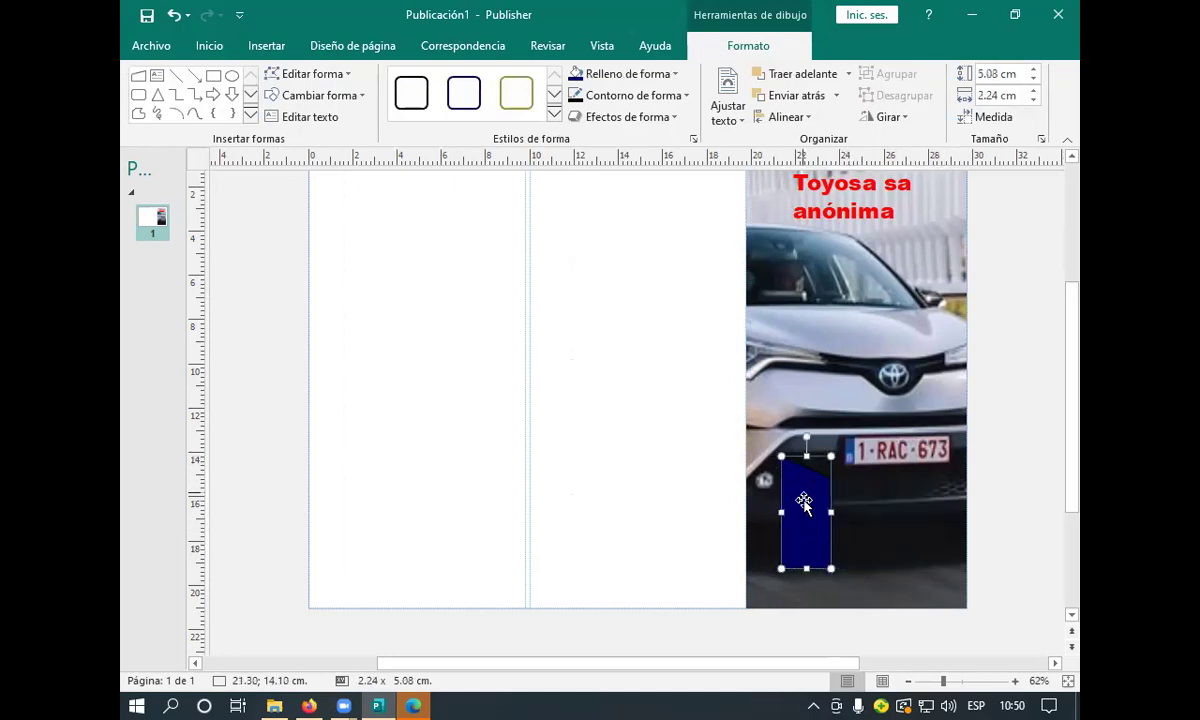
pyautogui.moveTo(831, 512)
pyautogui.mouseDown()
pyautogui.moveTo(907, 512)
pyautogui.moveTo(837, 555)
pyautogui.moveTo(833, 520)
pyautogui.mouseUp()
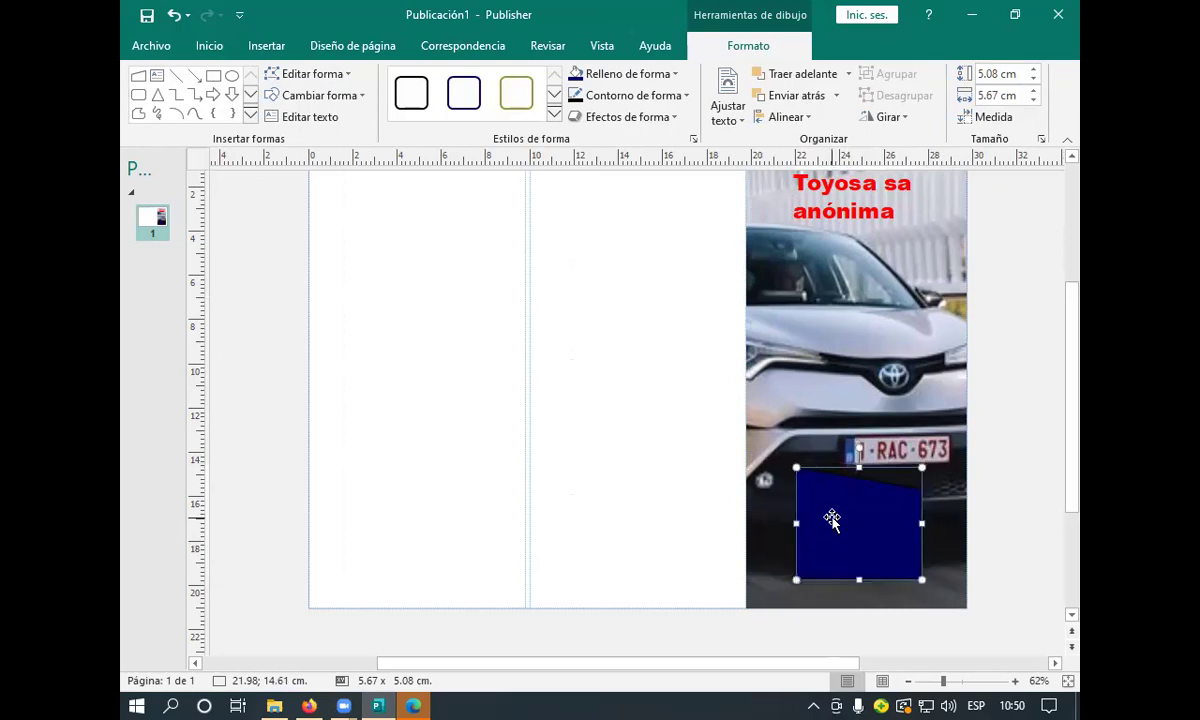
pyautogui.moveTo(797, 467)
pyautogui.mouseDown()
pyautogui.moveTo(799, 508)
pyautogui.moveTo(810, 486)
pyautogui.mouseUp()
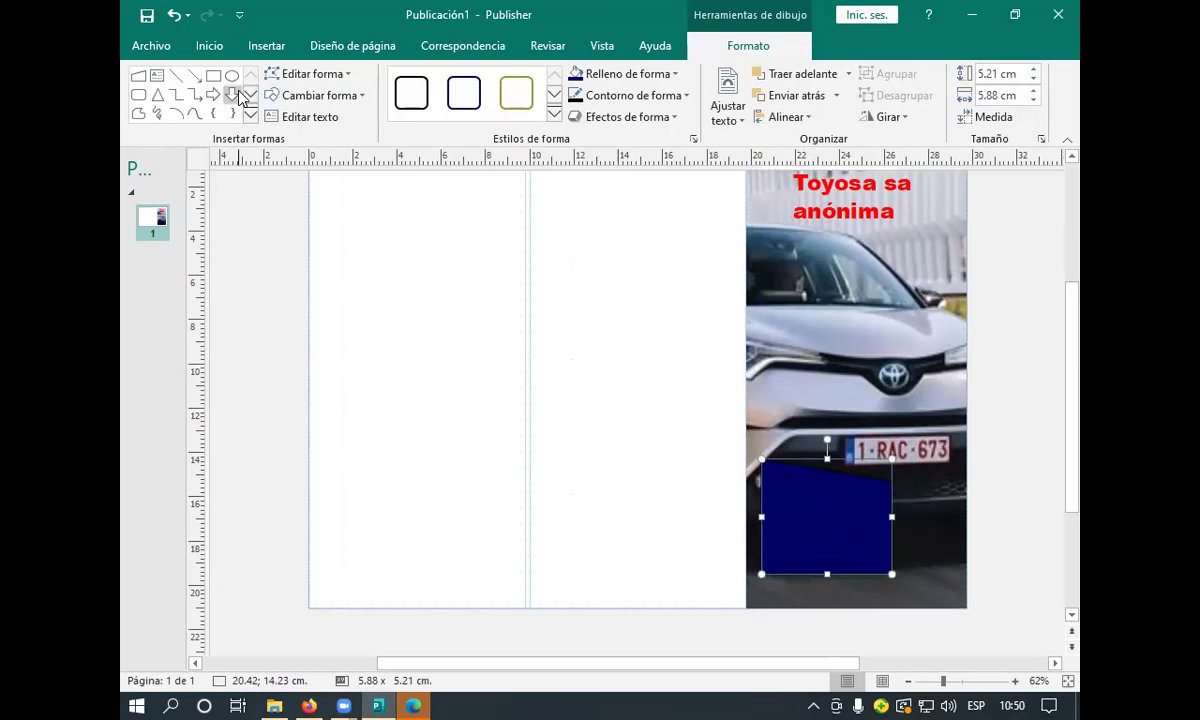
# Fill the mirrored shape with white and shift it slightly down and left on the car picture.
pyautogui.click(248, 117)
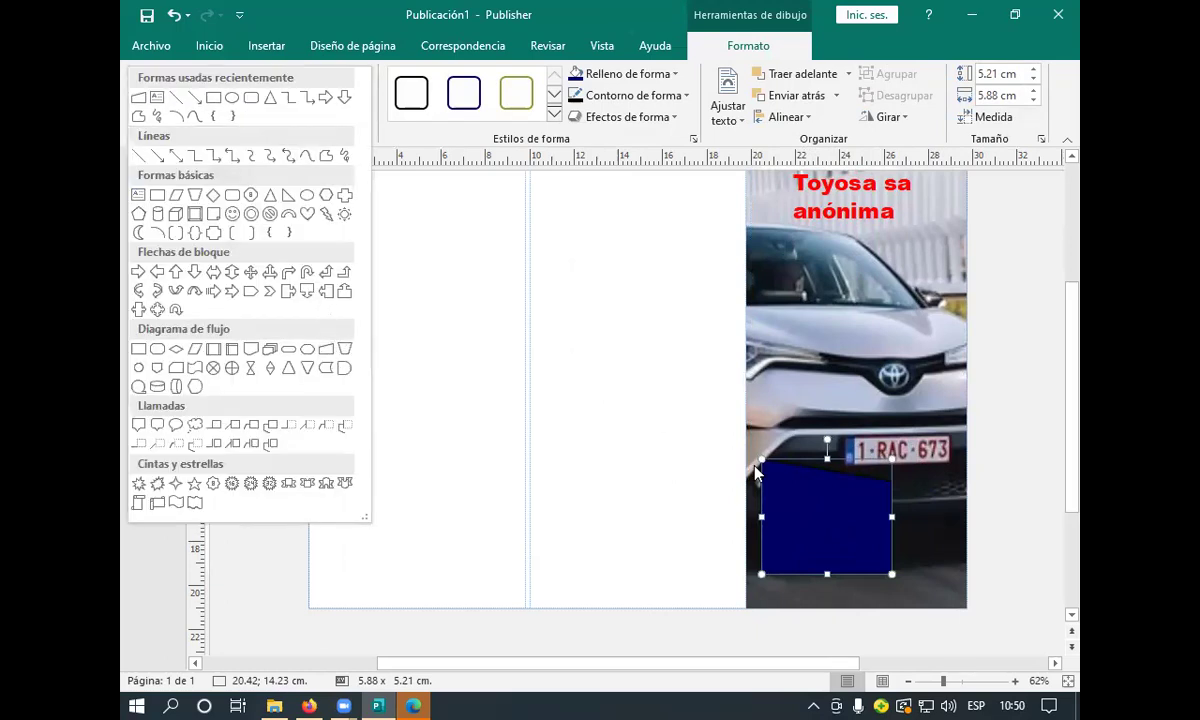
pyautogui.click(827, 503)
pyautogui.rightClick(826, 497)
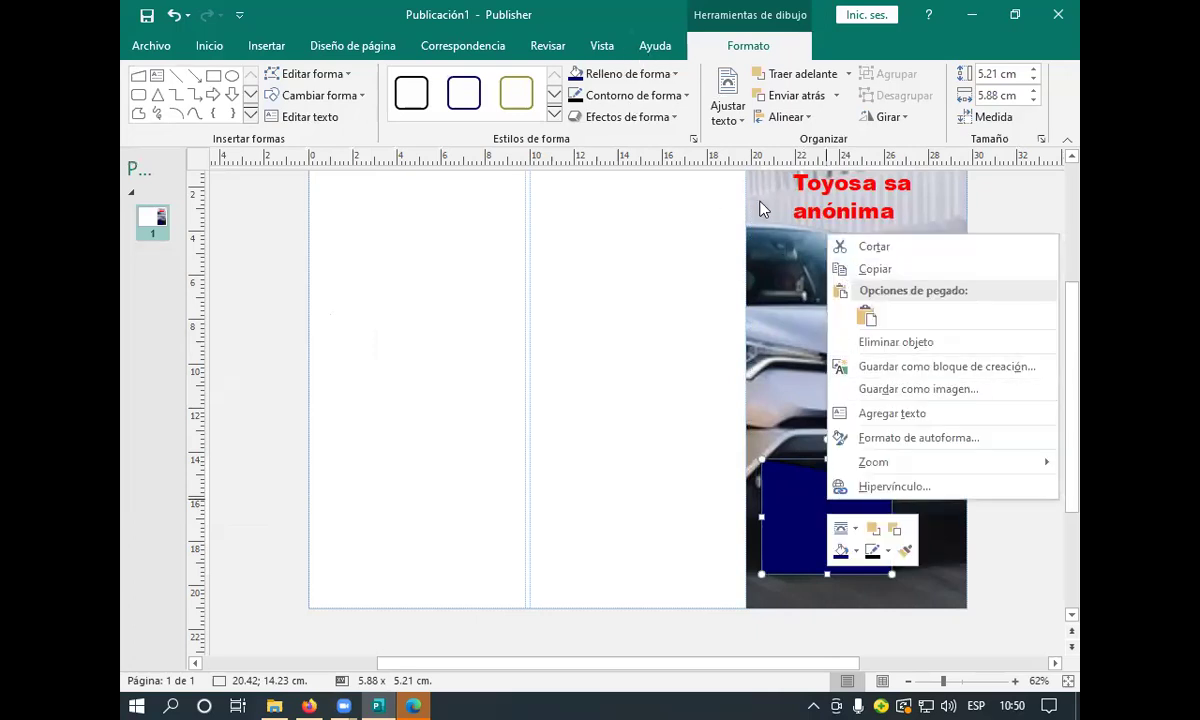
pyautogui.click(674, 76)
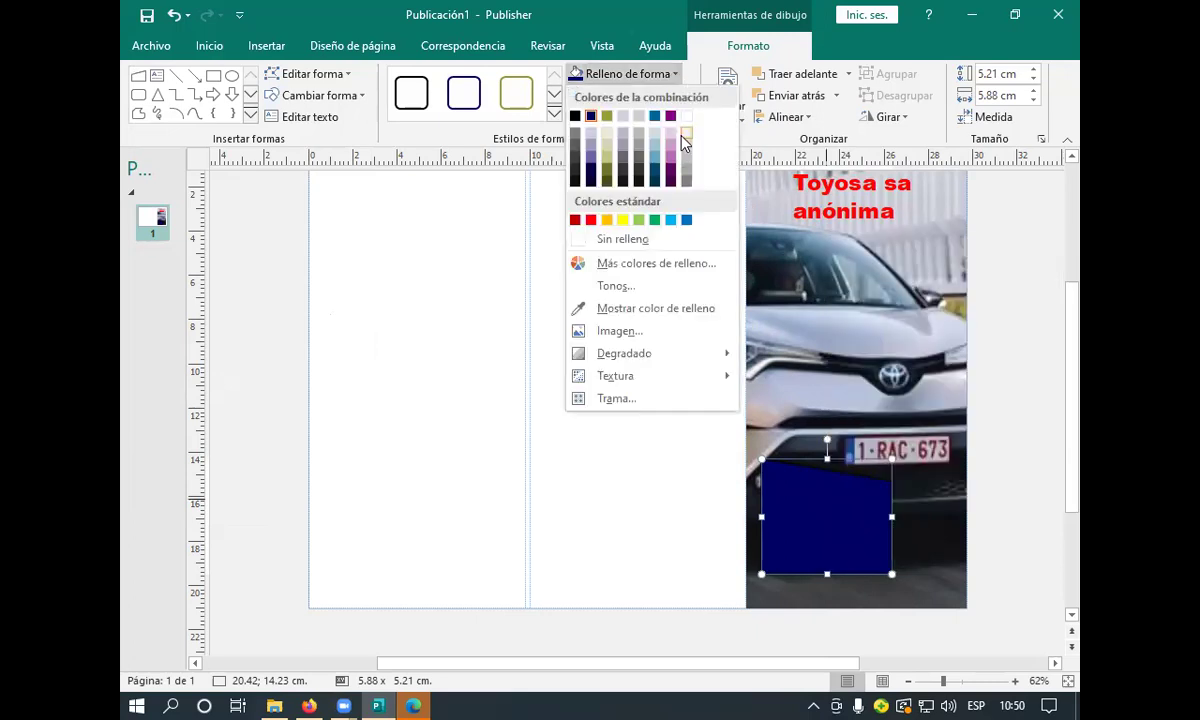
pyautogui.click(687, 117)
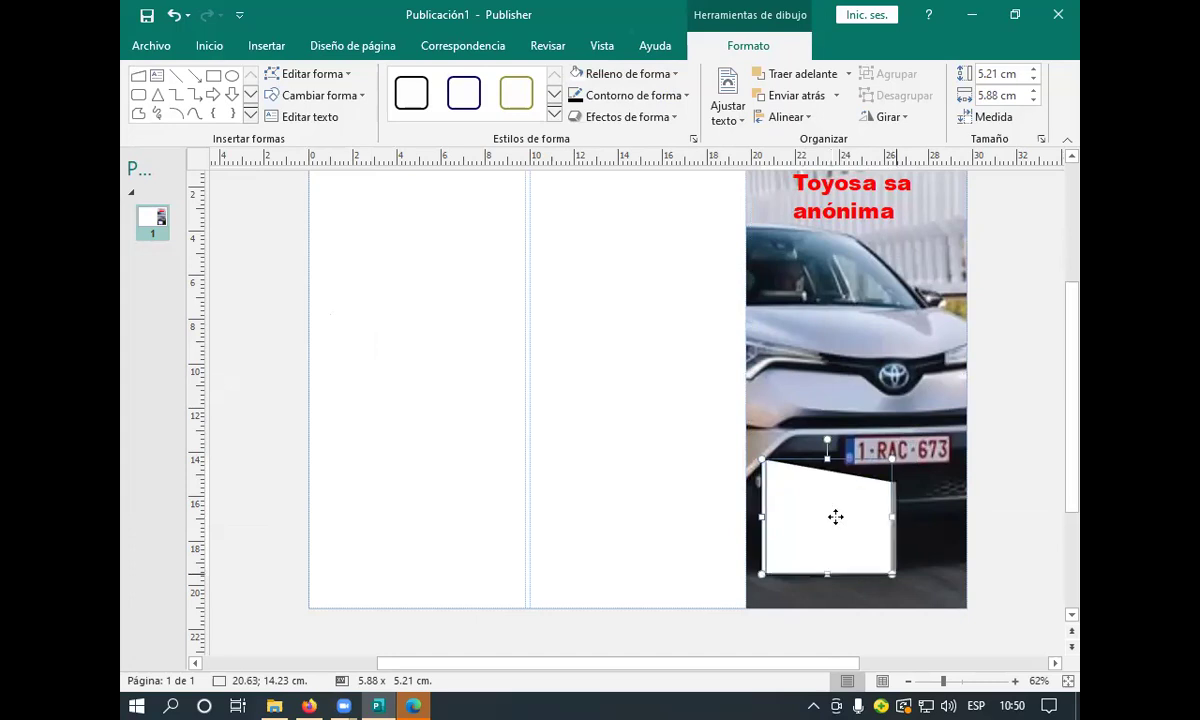
pyautogui.moveTo(830, 517)
pyautogui.mouseDown()
pyautogui.moveTo(830, 542)
pyautogui.moveTo(825, 517)
pyautogui.mouseUp()
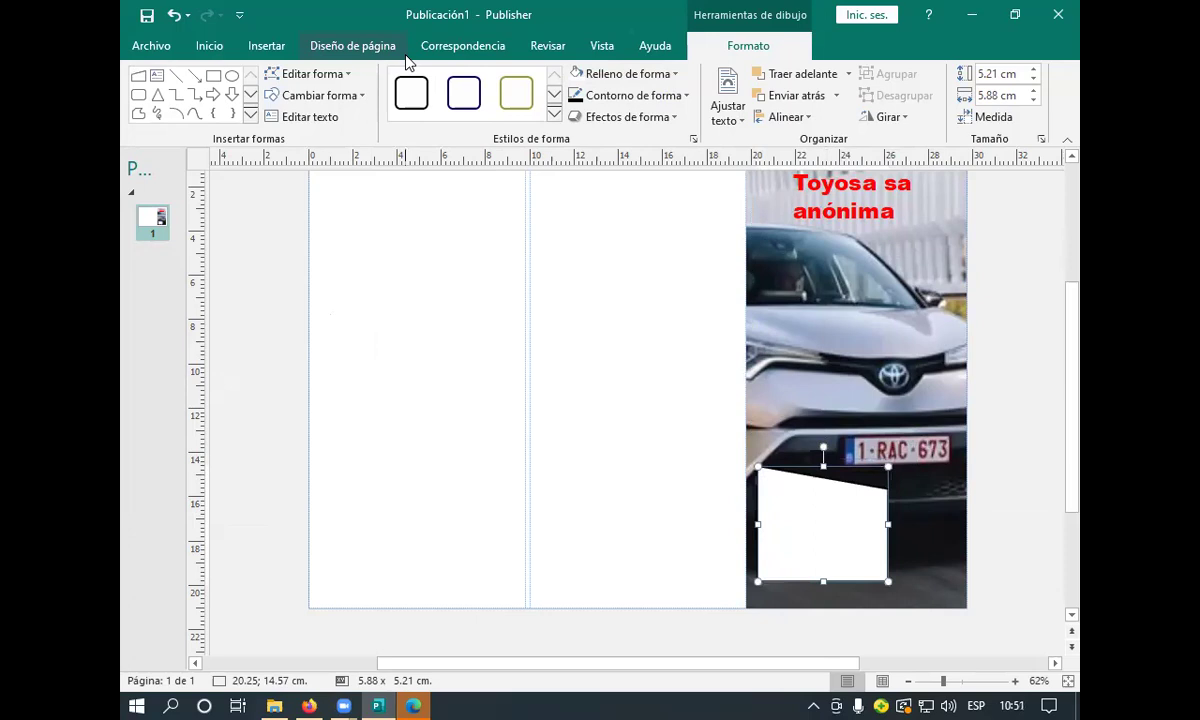
# Draw a second manual-input shape about 7.87 x 5.12 cm overlapping the white one, and move both shapes to line up near the picture's bottom.
pyautogui.click(250, 115)
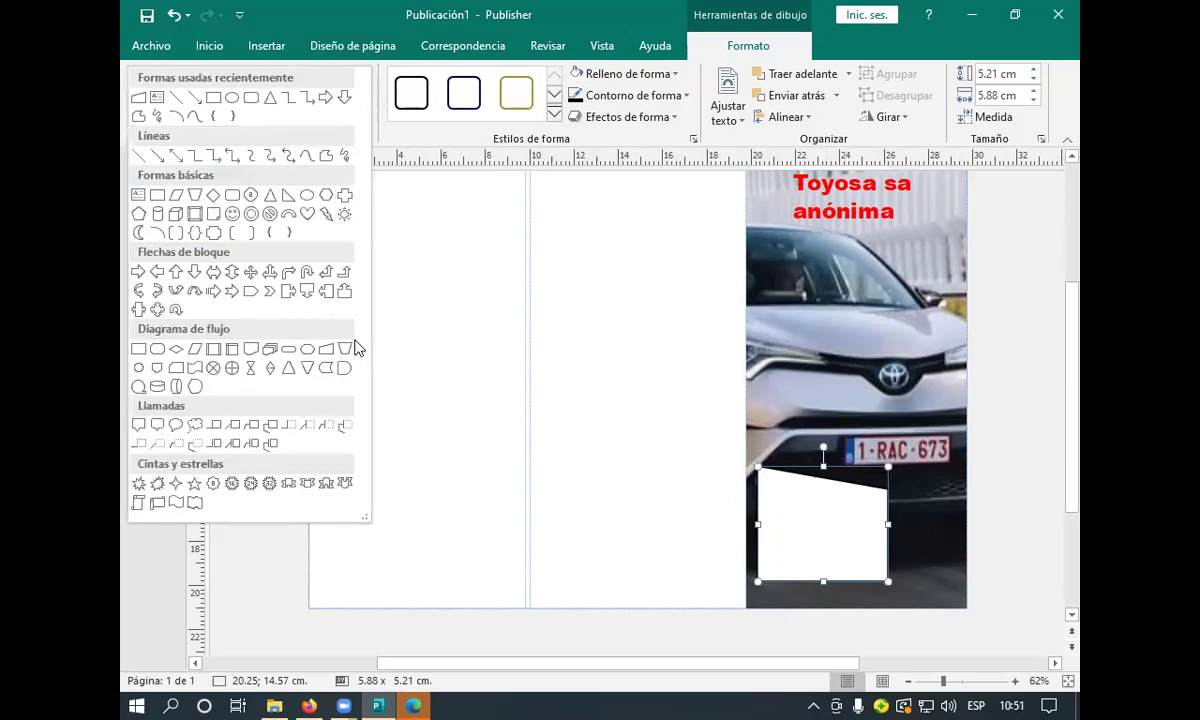
pyautogui.click(328, 350)
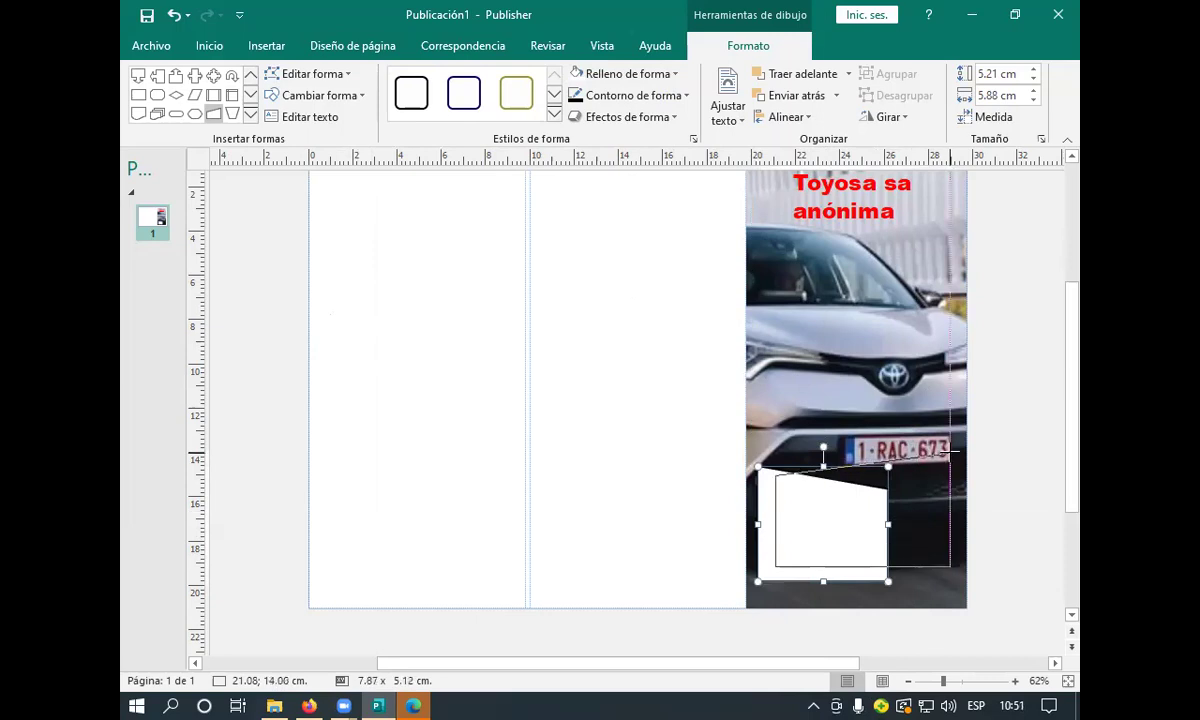
pyautogui.moveTo(775, 453); pyautogui.dragTo(950, 567)
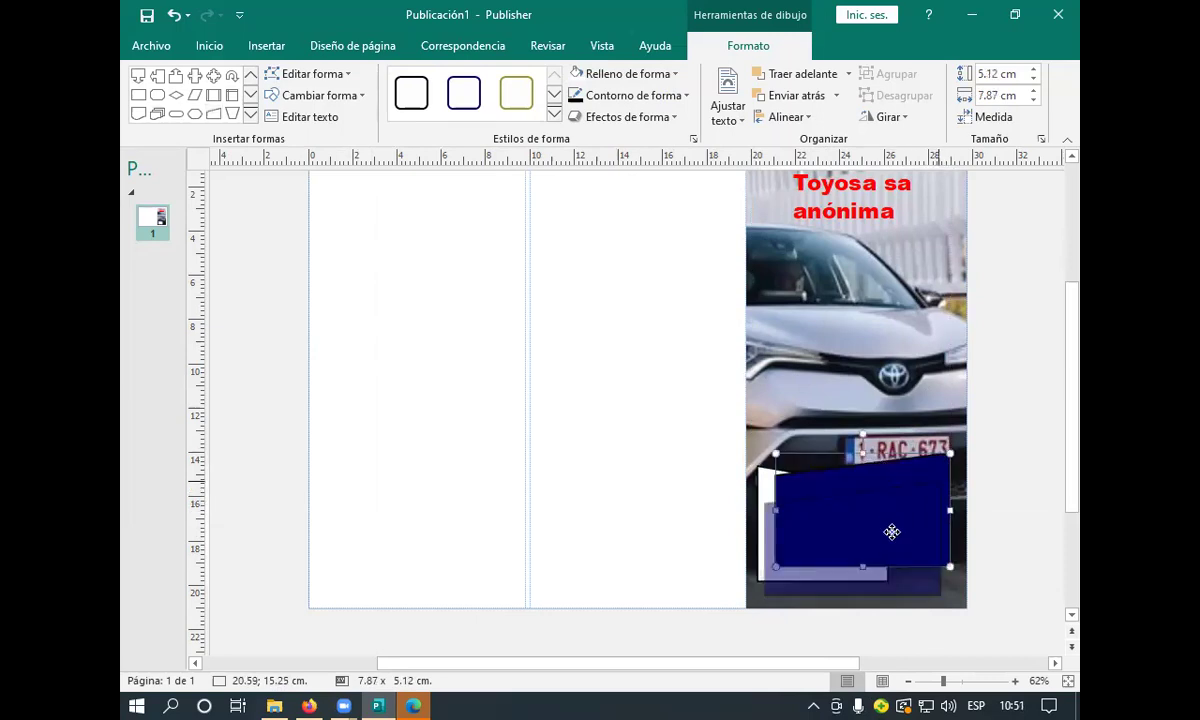
pyautogui.moveTo(891, 531); pyautogui.dragTo(884, 536)
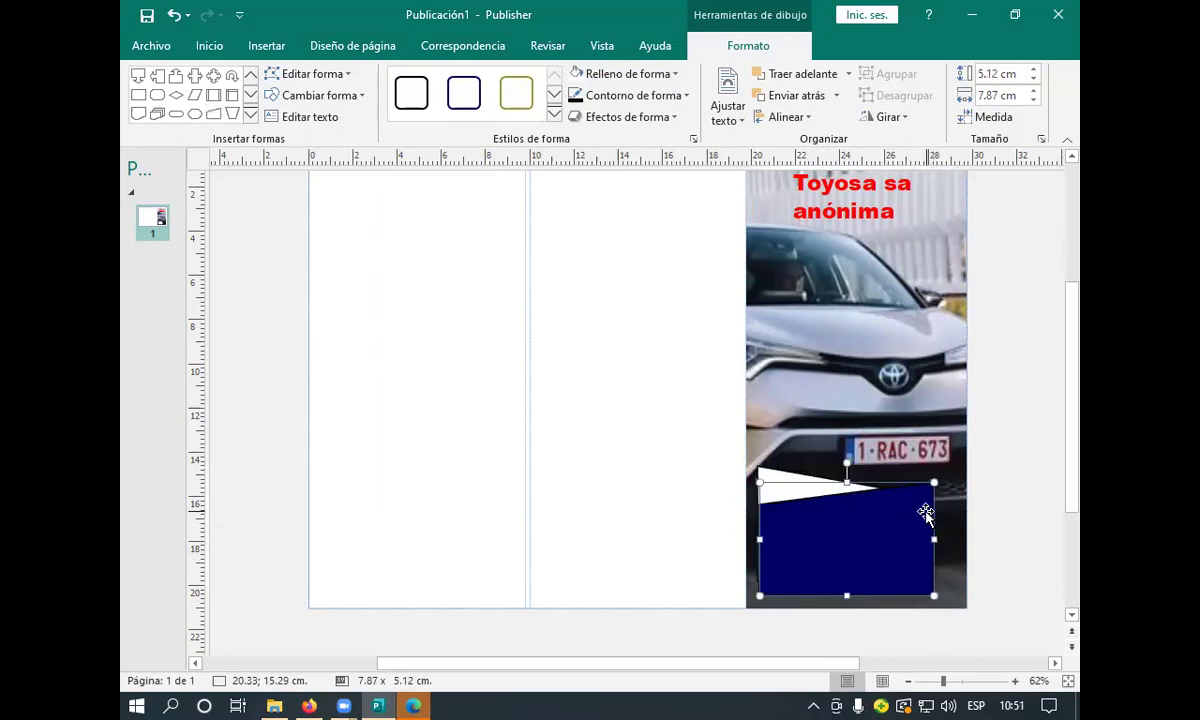
pyautogui.moveTo(790, 477); pyautogui.dragTo(781, 465)
pyautogui.moveTo(908, 546); pyautogui.dragTo(909, 535)
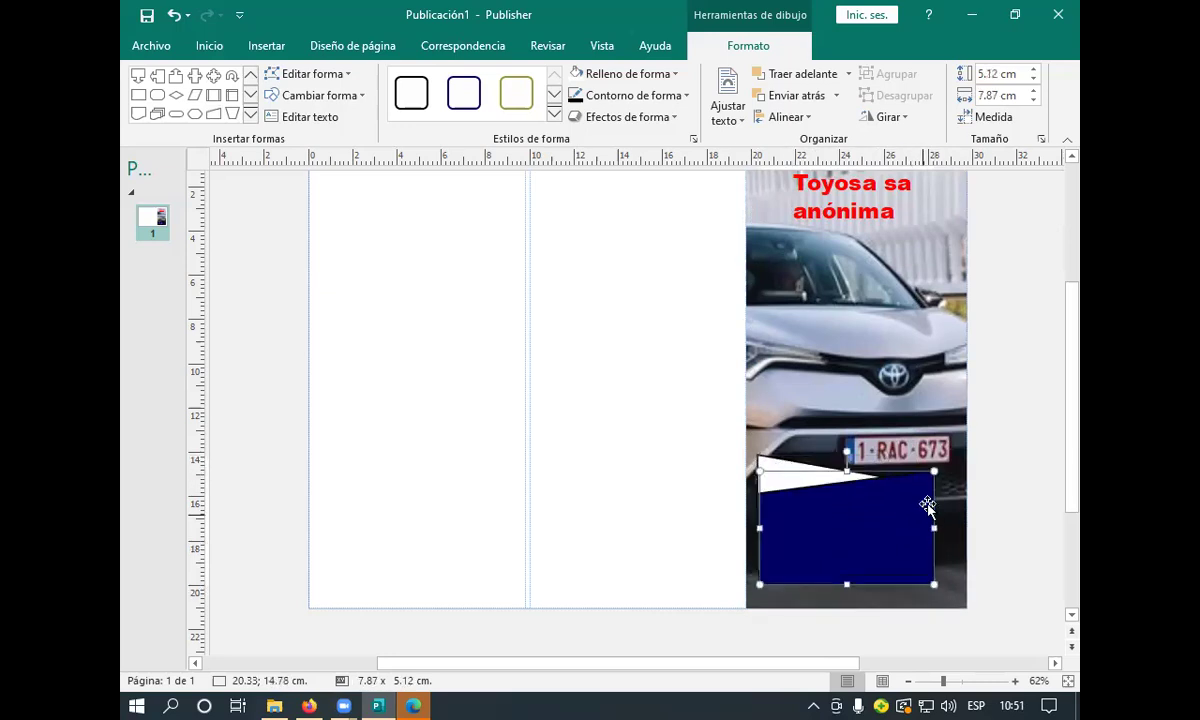
# Reduce the blue shape to about 7.28 x 4.61 cm and move it right so the white shape's left edge shows.
pyautogui.moveTo(933, 470); pyautogui.dragTo(921, 483)
pyautogui.moveTo(876, 518); pyautogui.dragTo(891, 503)
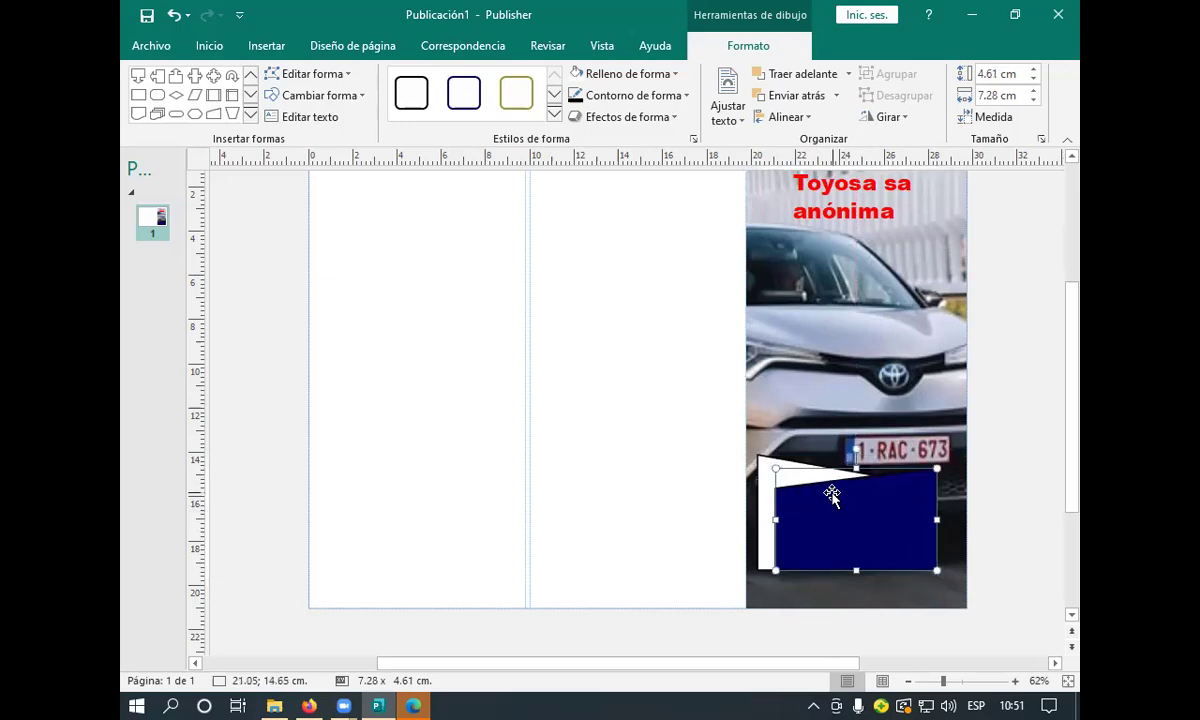
pyautogui.moveTo(888, 515); pyautogui.dragTo(894, 515)
pyautogui.moveTo(780, 460); pyautogui.dragTo(772, 461)
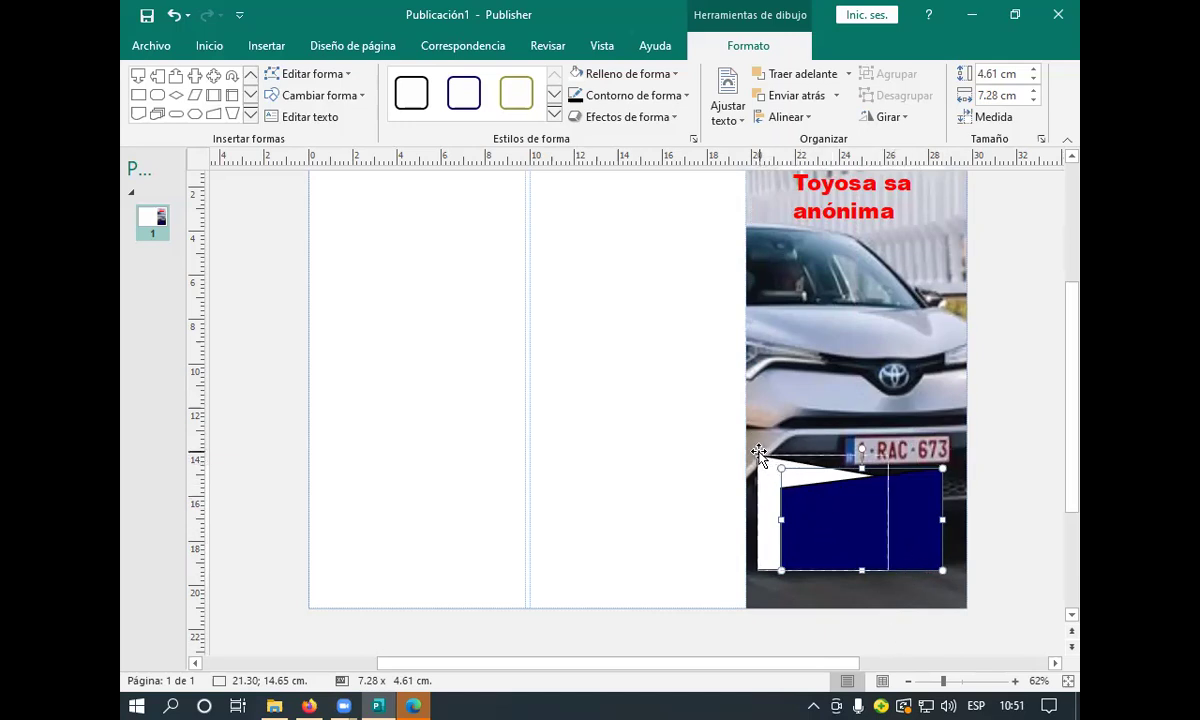
# Widen the white shape leftward to about 6.05 x 5.21 cm and enlarge the blue shape to about 7.49 x 4.95 cm.
pyautogui.click(767, 474)
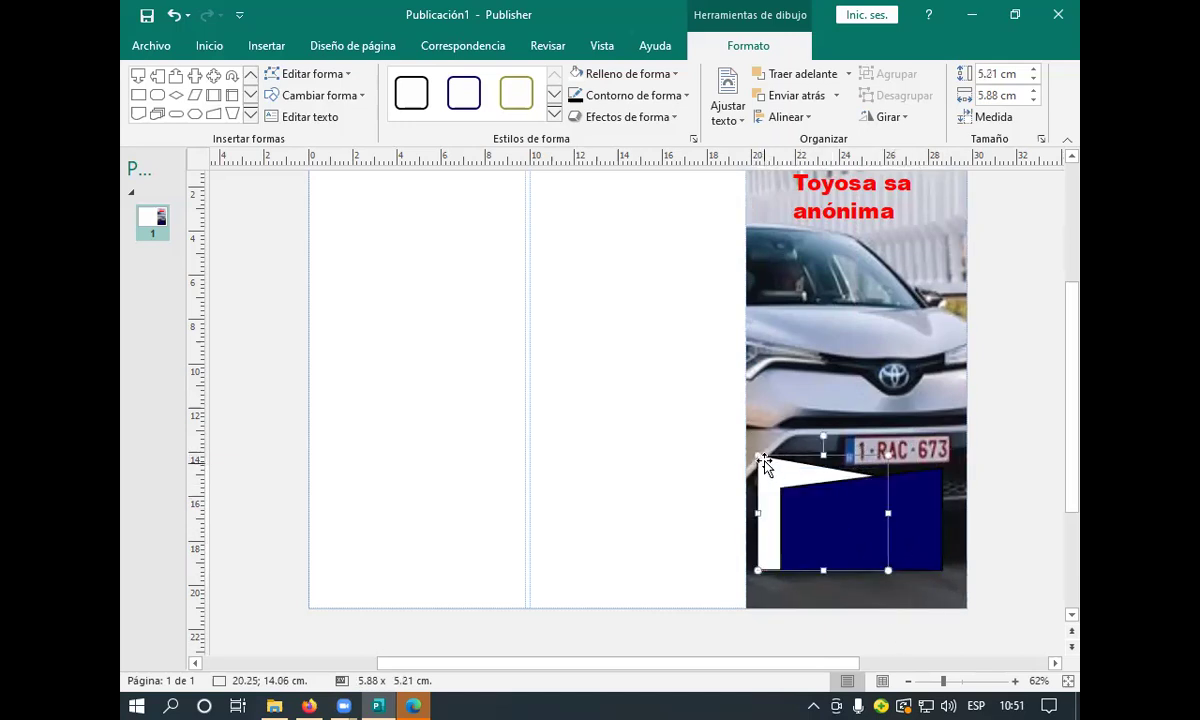
pyautogui.moveTo(757, 455); pyautogui.dragTo(753, 456)
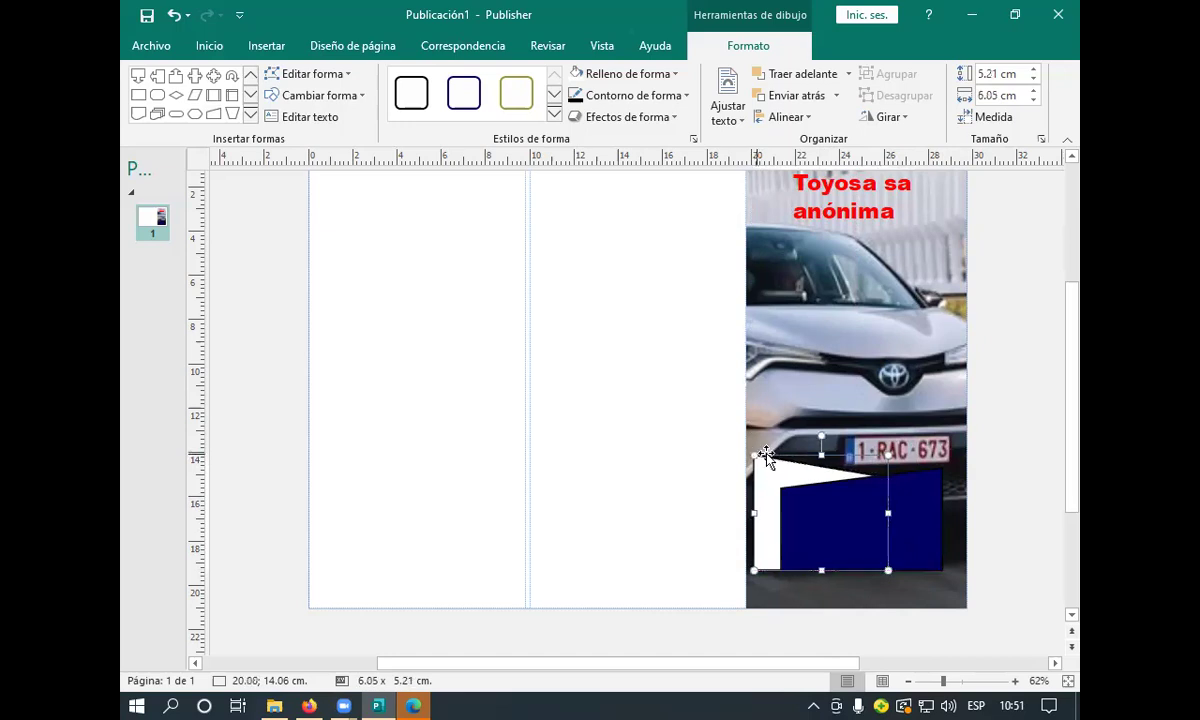
pyautogui.click(905, 504)
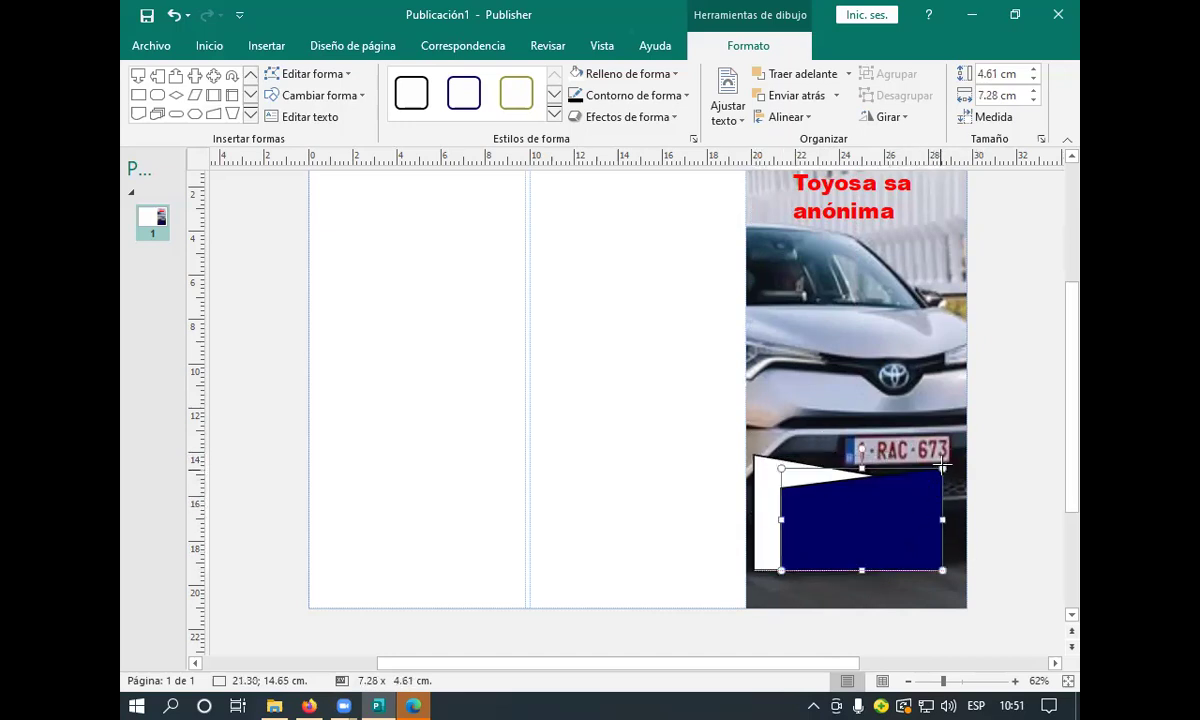
pyautogui.moveTo(942, 465); pyautogui.dragTo(948, 460)
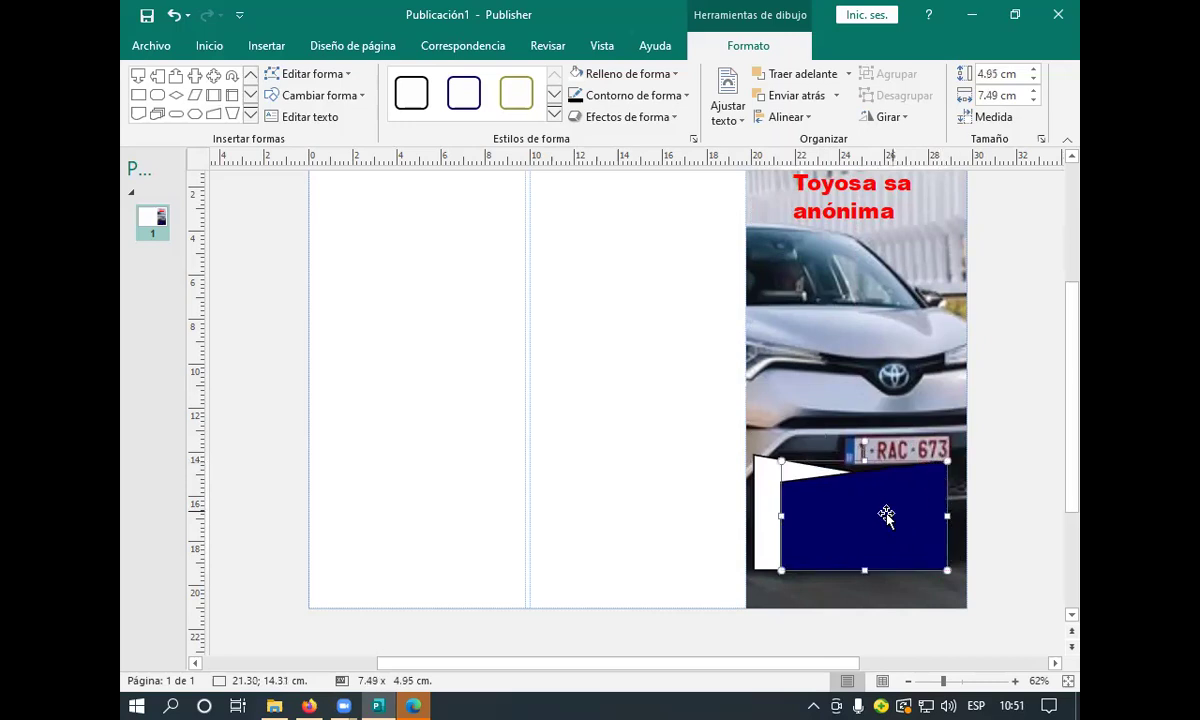
# Fill the blue shape with red, then move it and the white shape lower so their bottom edges align near the picture's bottom.
pyautogui.click(670, 76)
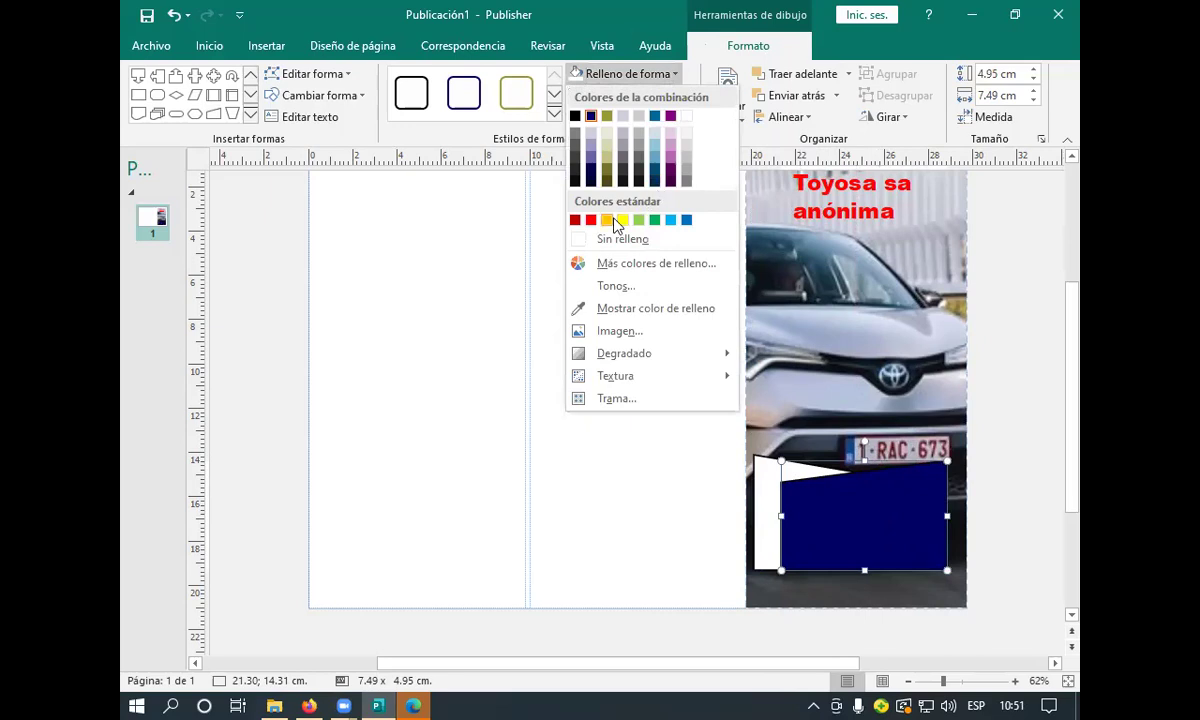
pyautogui.click(575, 220)
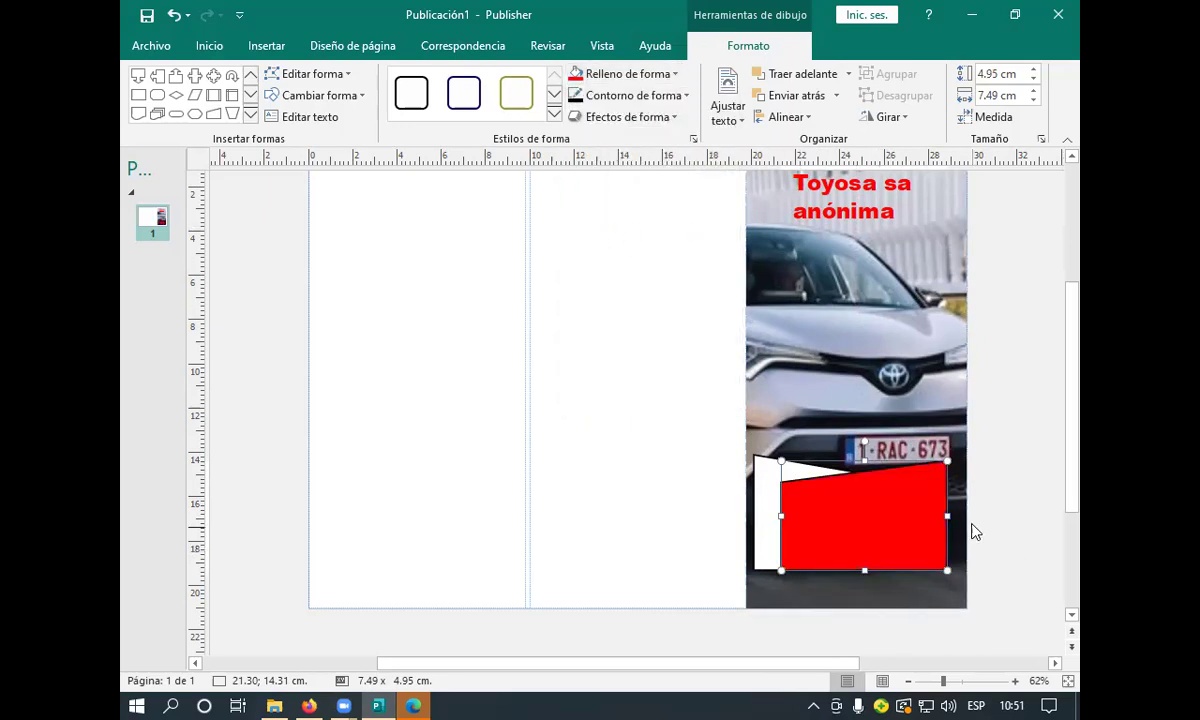
pyautogui.moveTo(892, 496); pyautogui.dragTo(903, 498)
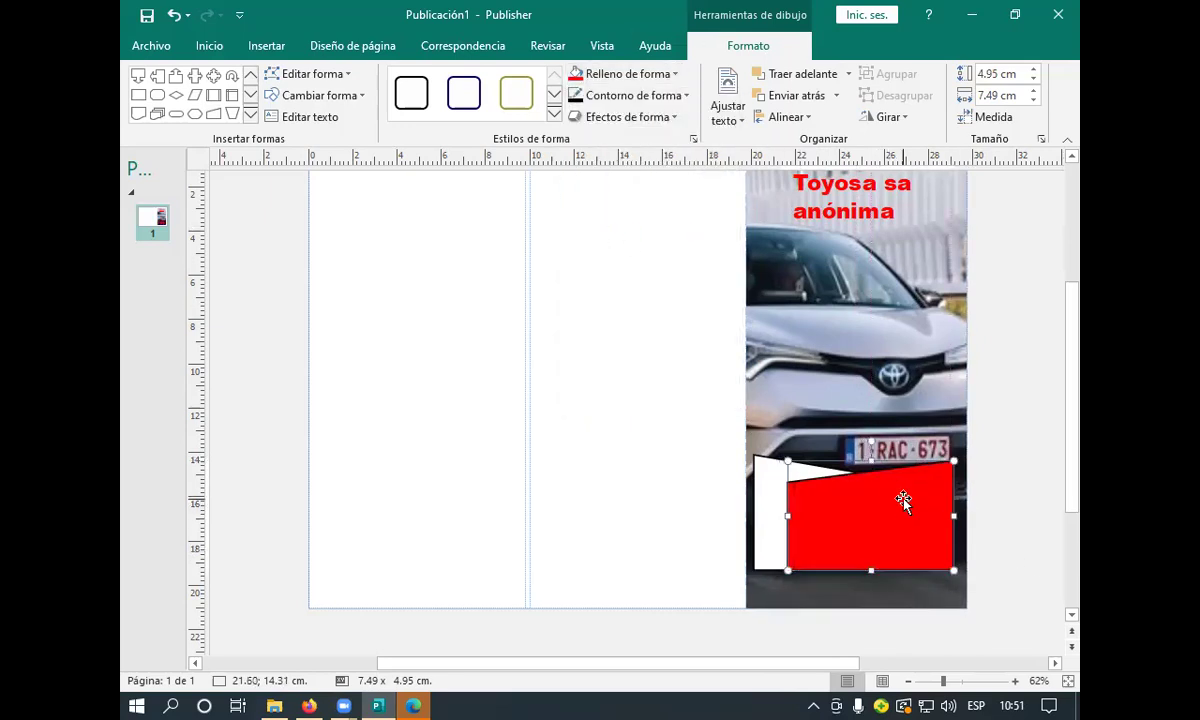
pyautogui.moveTo(836, 516)
pyautogui.mouseDown()
pyautogui.moveTo(836, 546)
pyautogui.moveTo(849, 533)
pyautogui.moveTo(839, 532)
pyautogui.mouseUp()
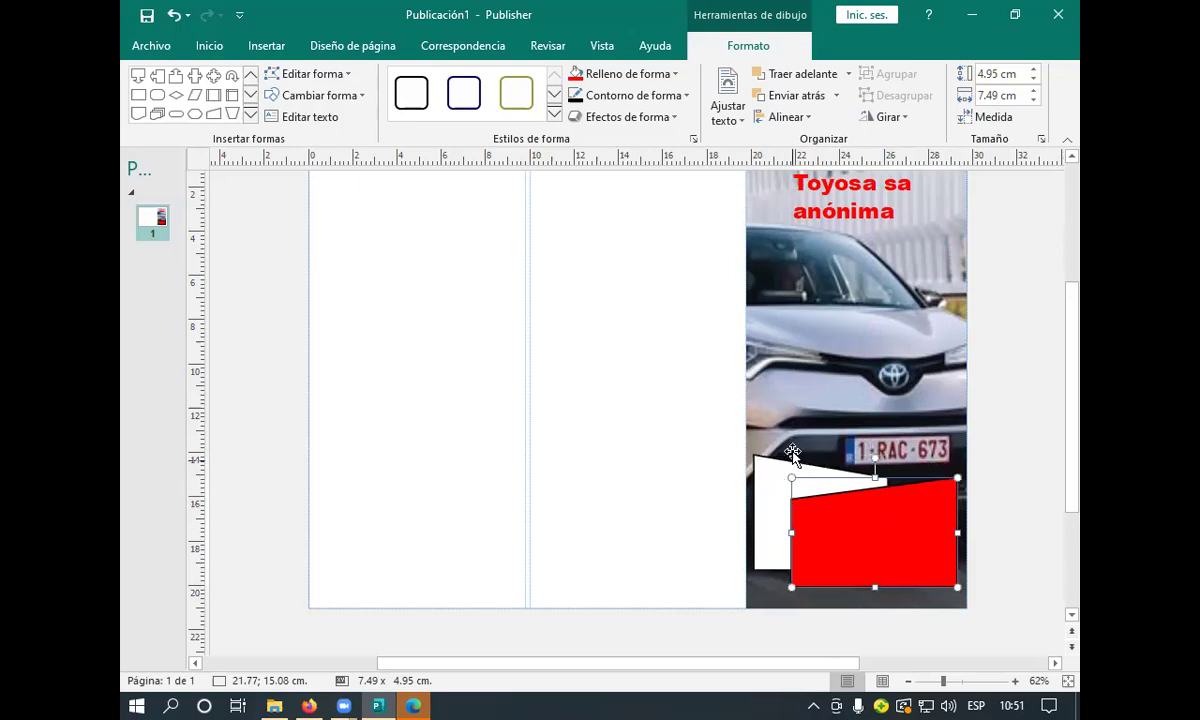
pyautogui.moveTo(785, 520); pyautogui.dragTo(774, 532)
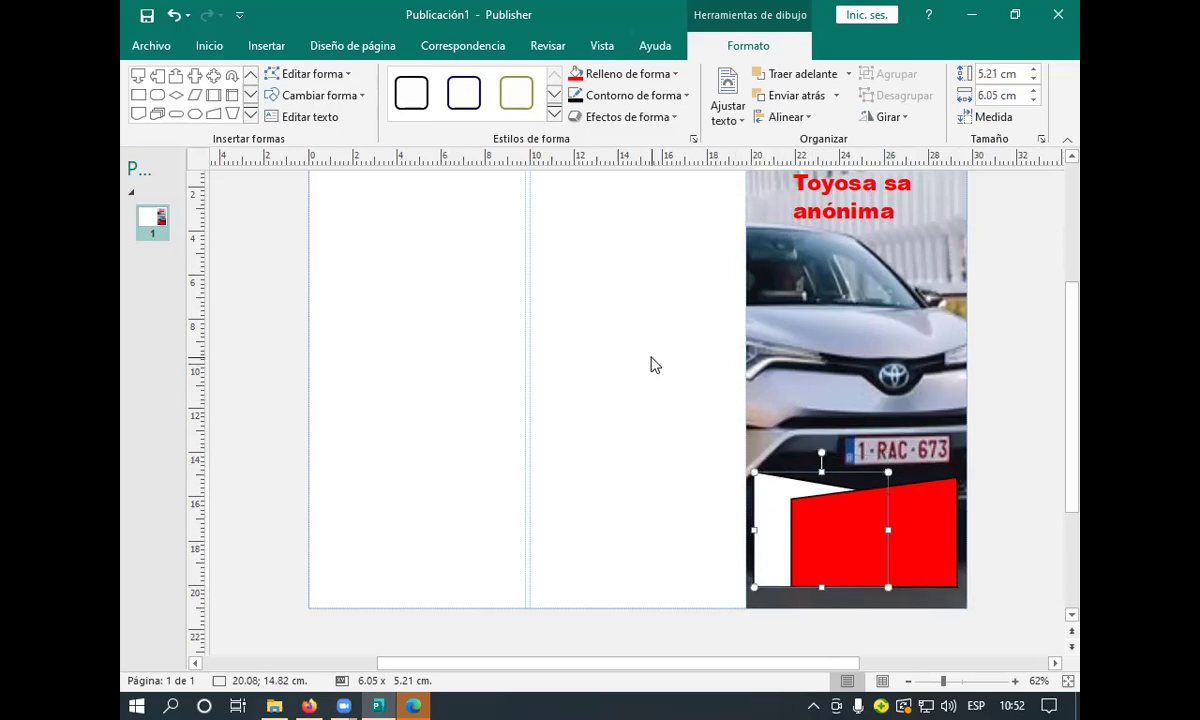
# Indent the first line of the "Toyosa sa anónima" title by adding space before "Toyosa".
pyautogui.click(785, 200)
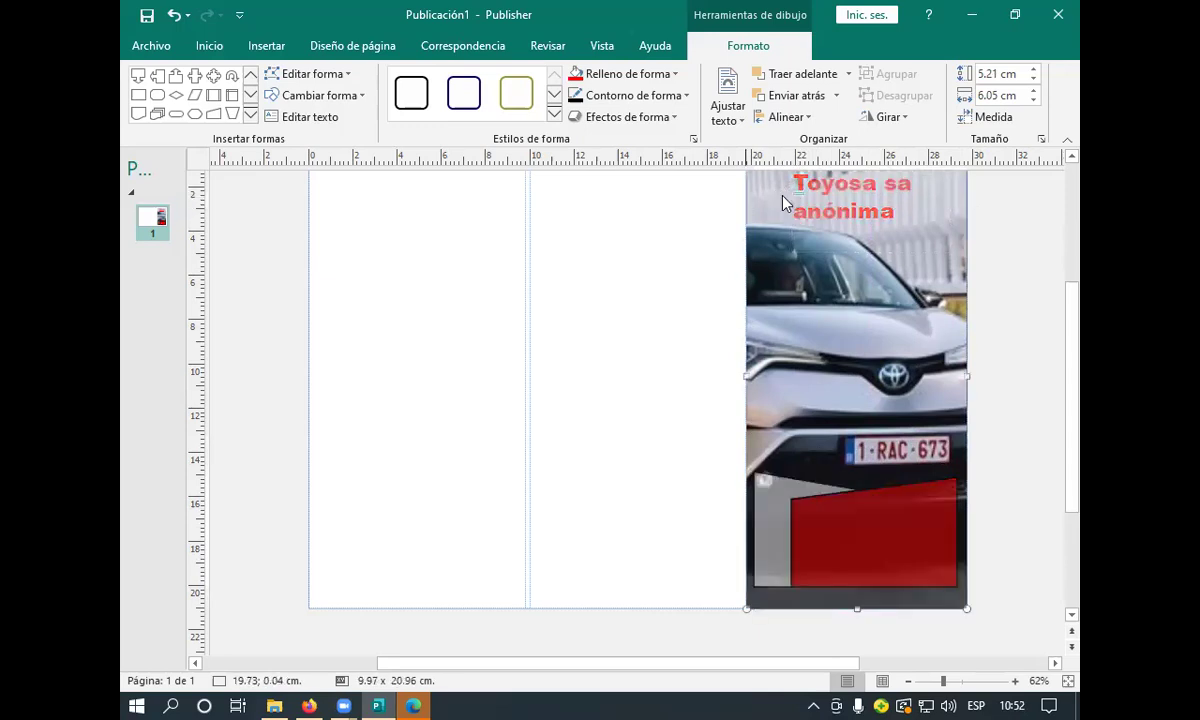
pyautogui.click(796, 210)
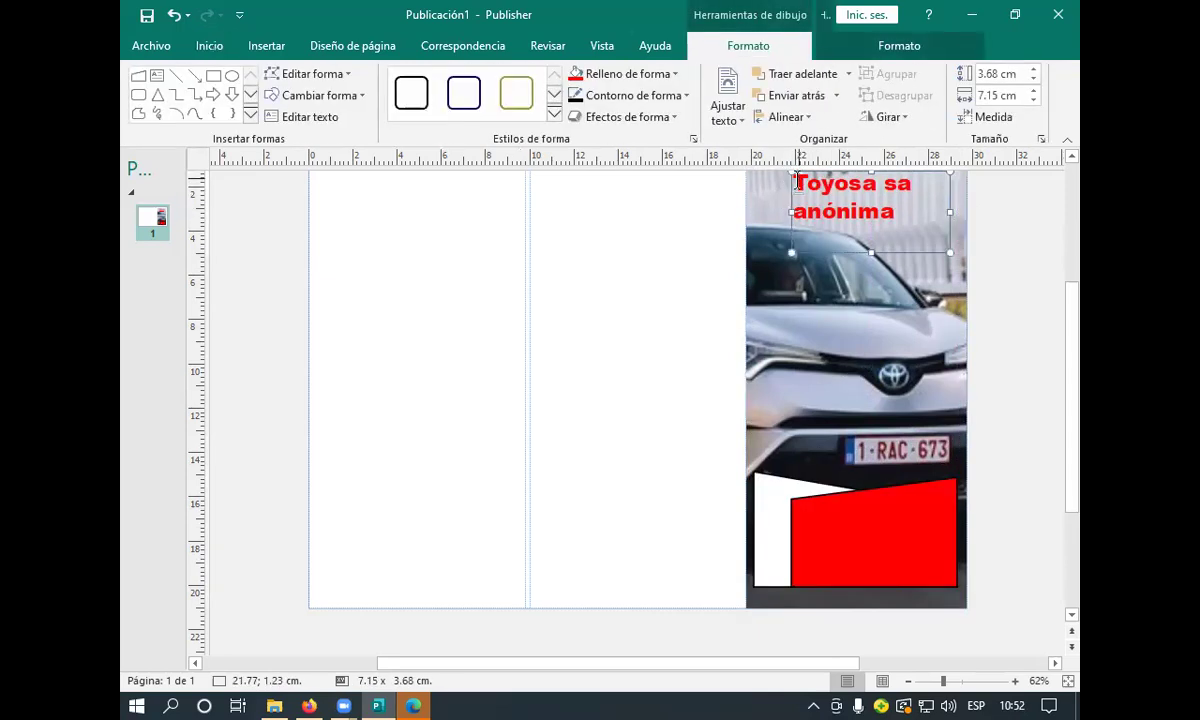
pyautogui.click(820, 183)
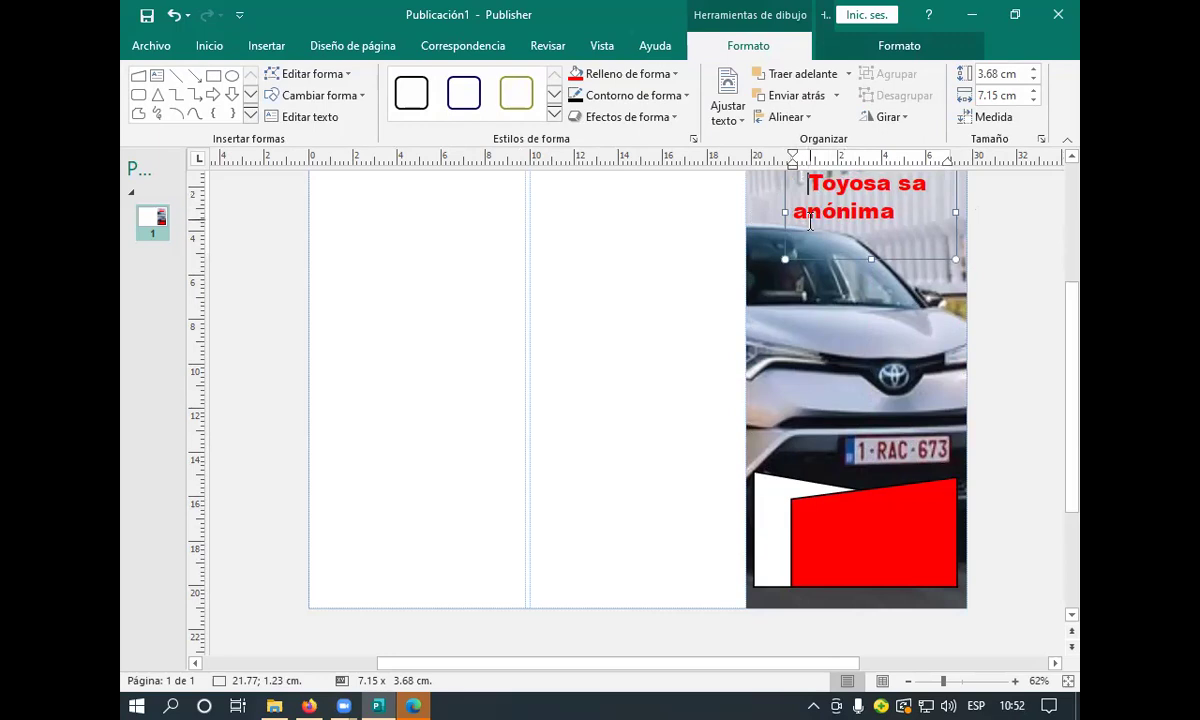
pyautogui.click(712, 262)
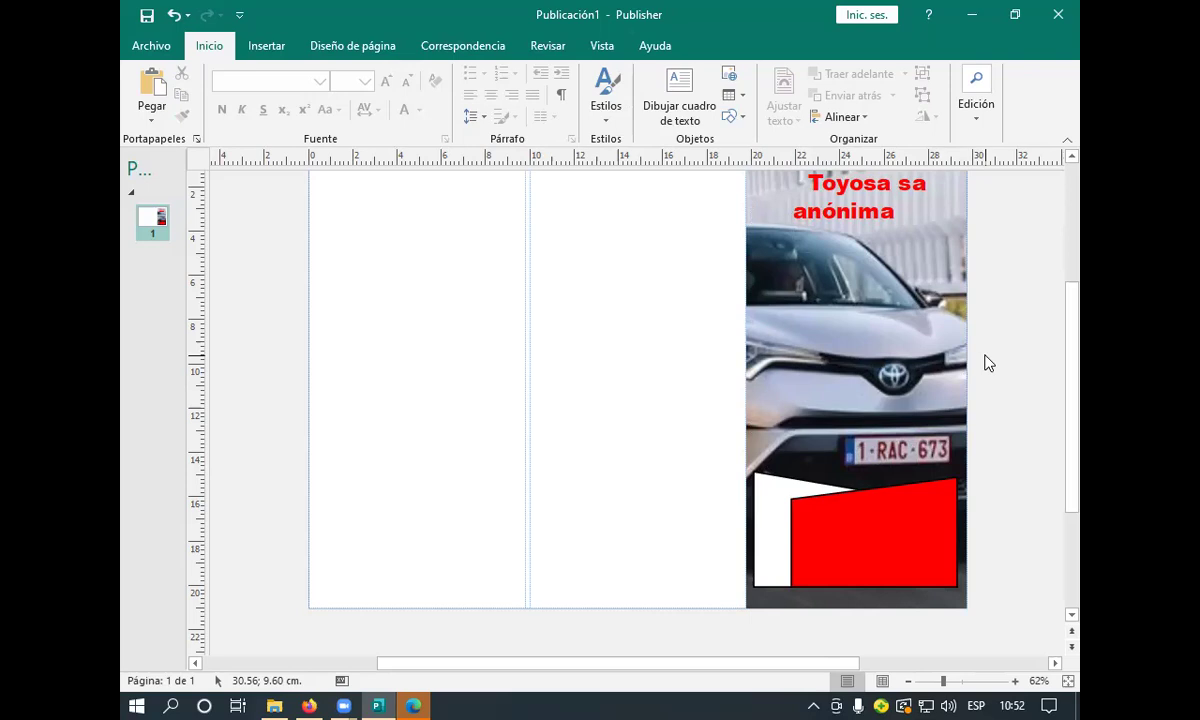
# Select the red shape and examine its available outline, style, reflection and soft-edge options.
pyautogui.click(856, 527)
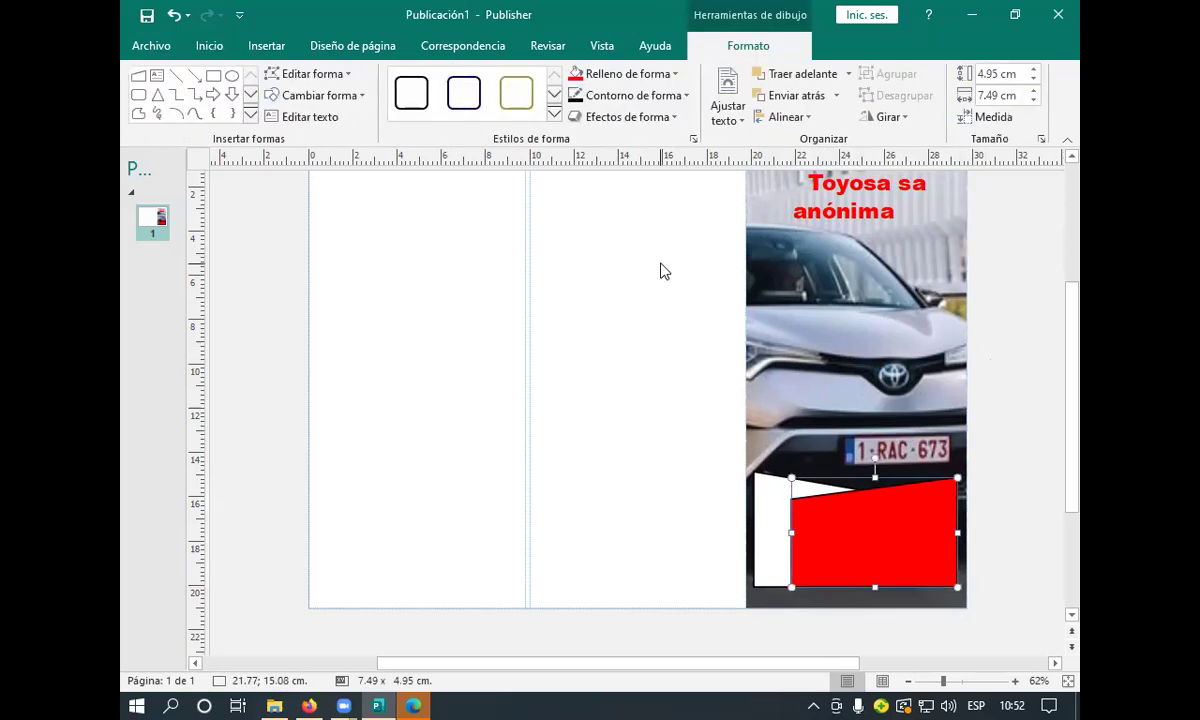
pyautogui.click(687, 100)
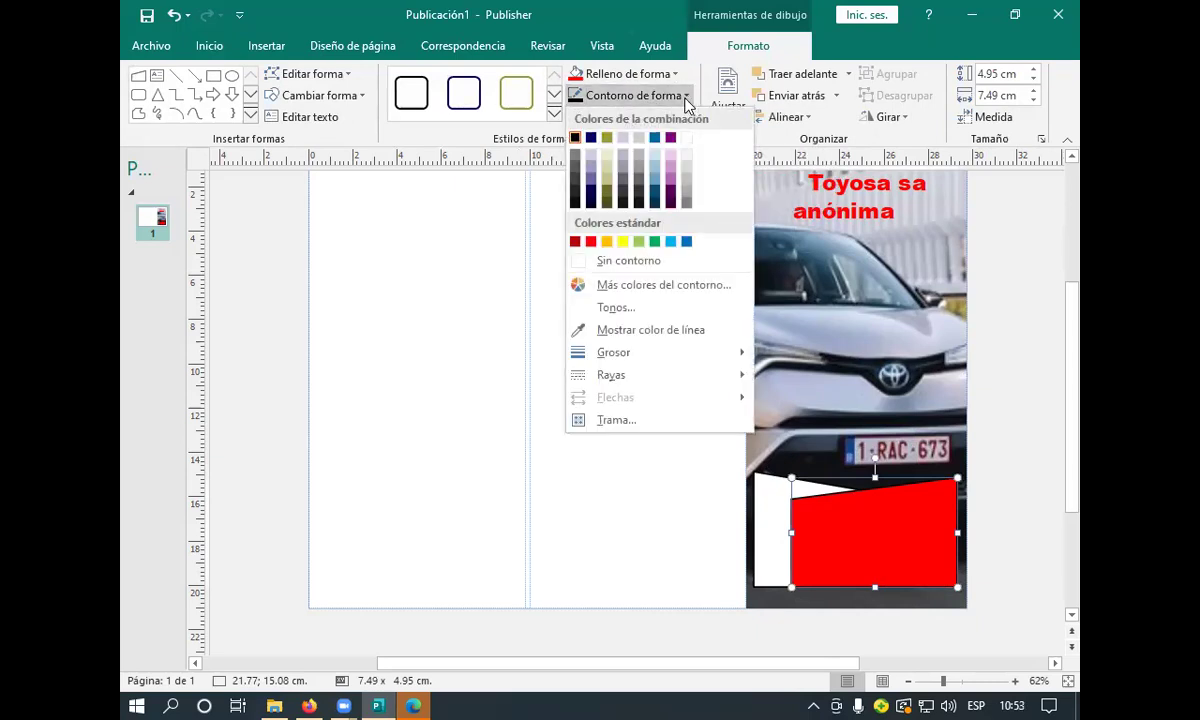
pyautogui.click(687, 100)
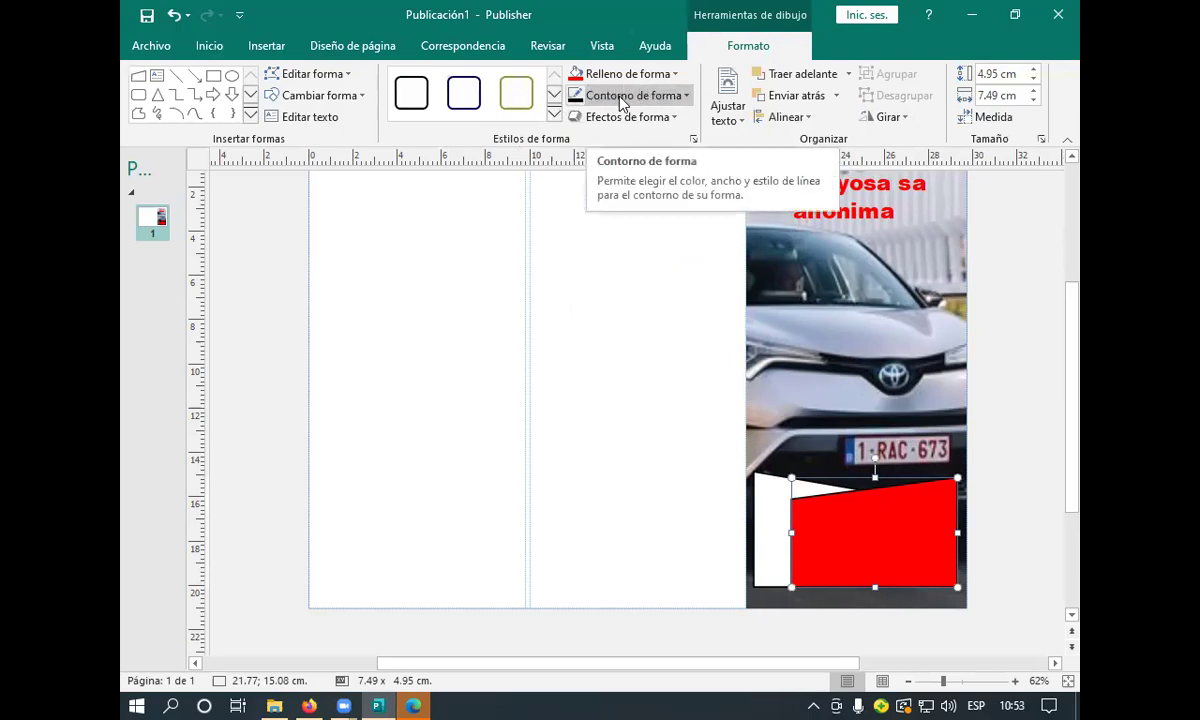
pyautogui.click(553, 119)
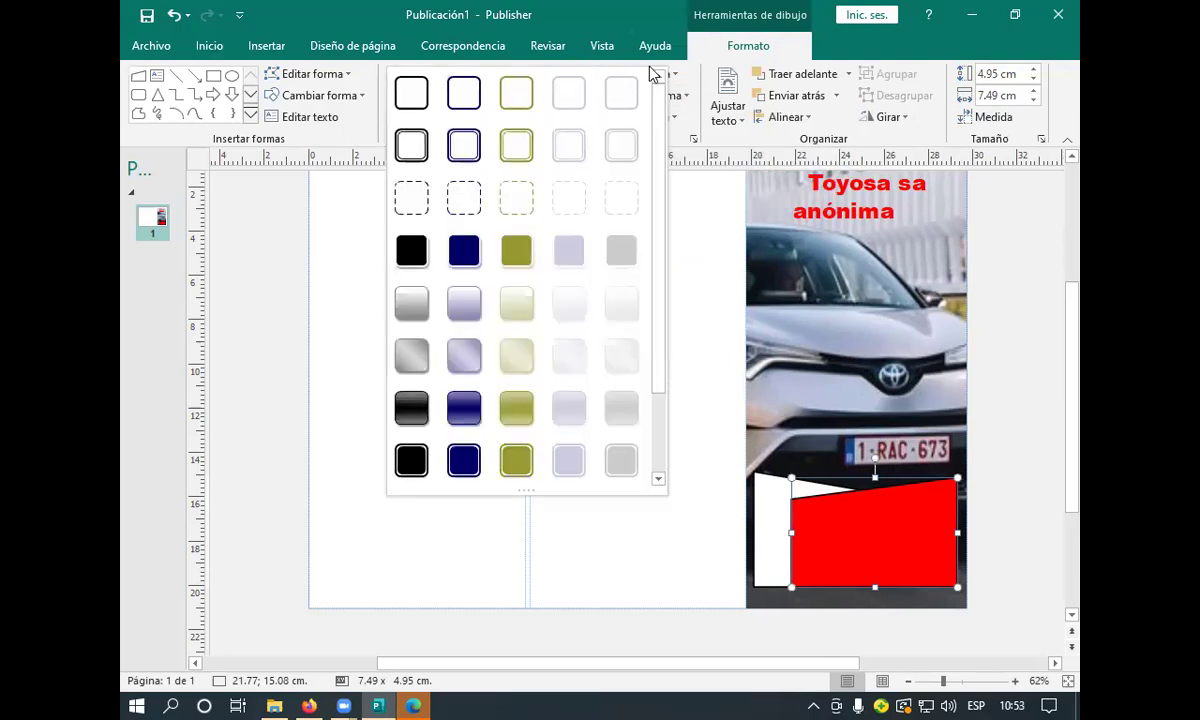
pyautogui.press('Escape')
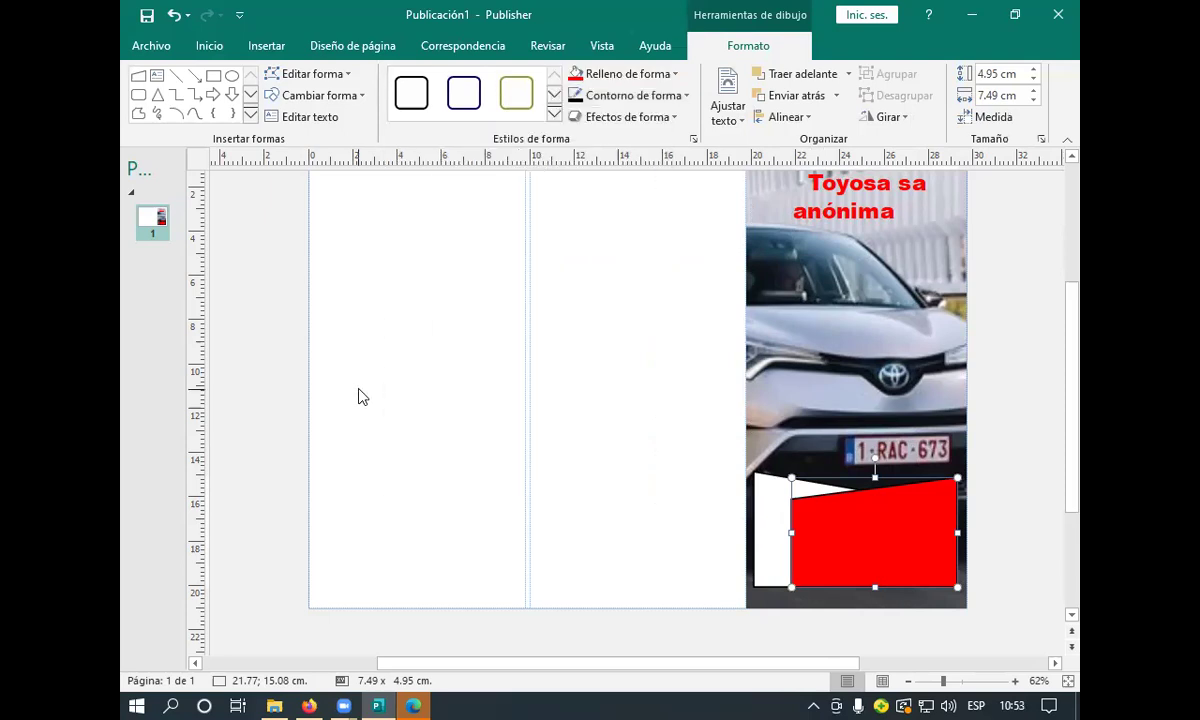
pyautogui.click(674, 118)
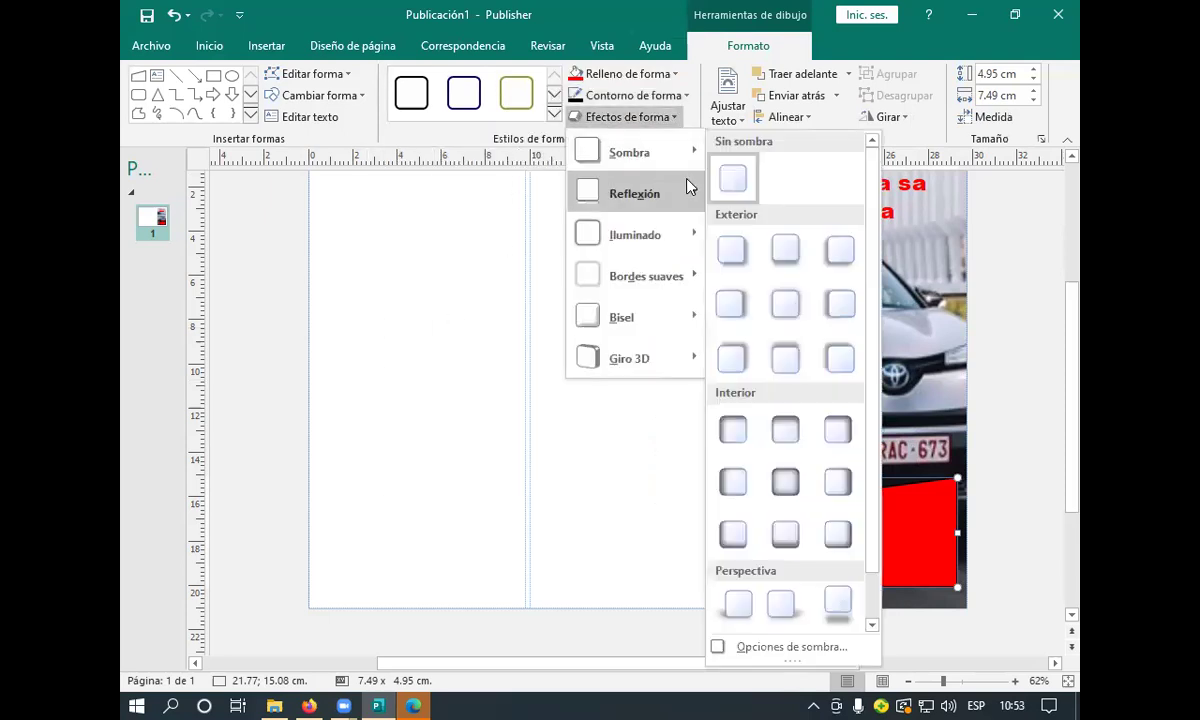
pyautogui.moveTo(687, 188)
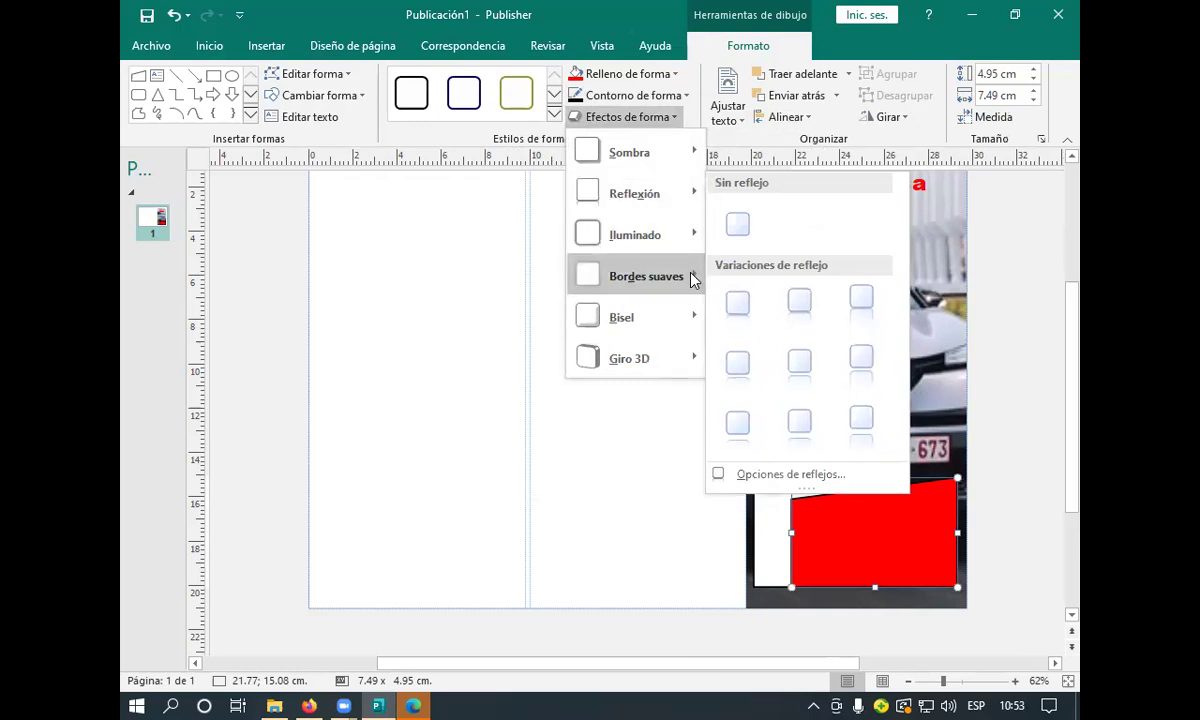
pyautogui.moveTo(687, 279)
pyautogui.click(743, 280)
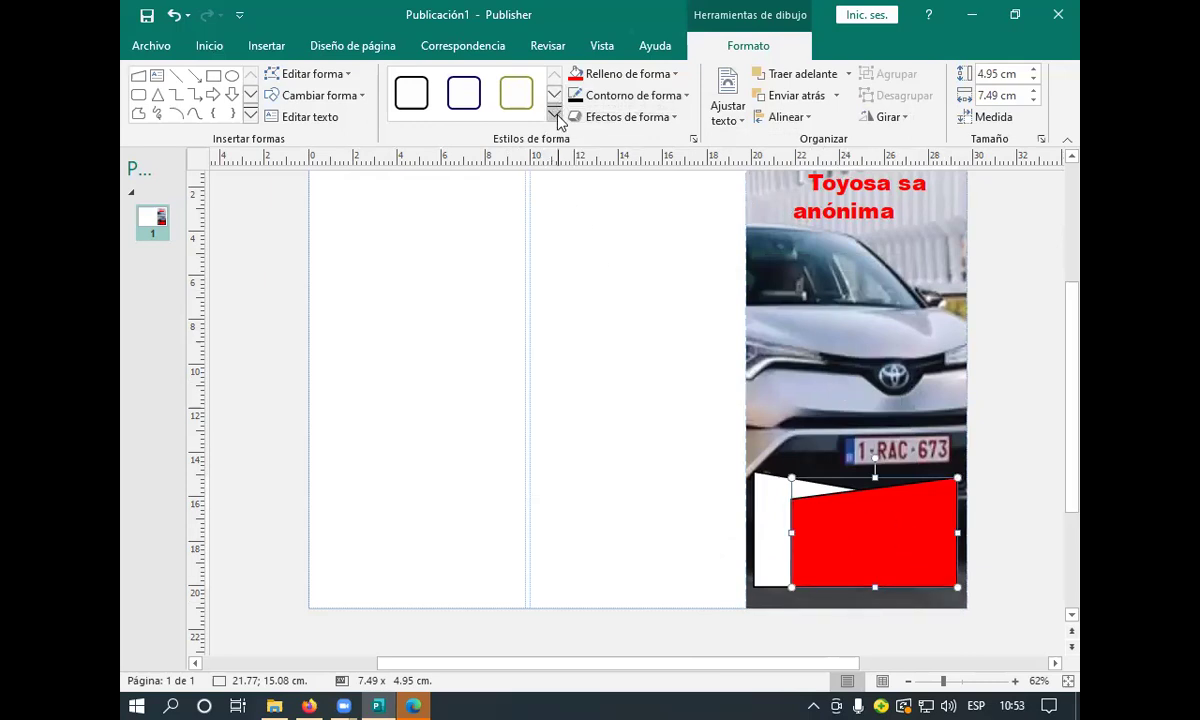
# Remove the outline from both the red shape and the white shape.
pyautogui.click(681, 100)
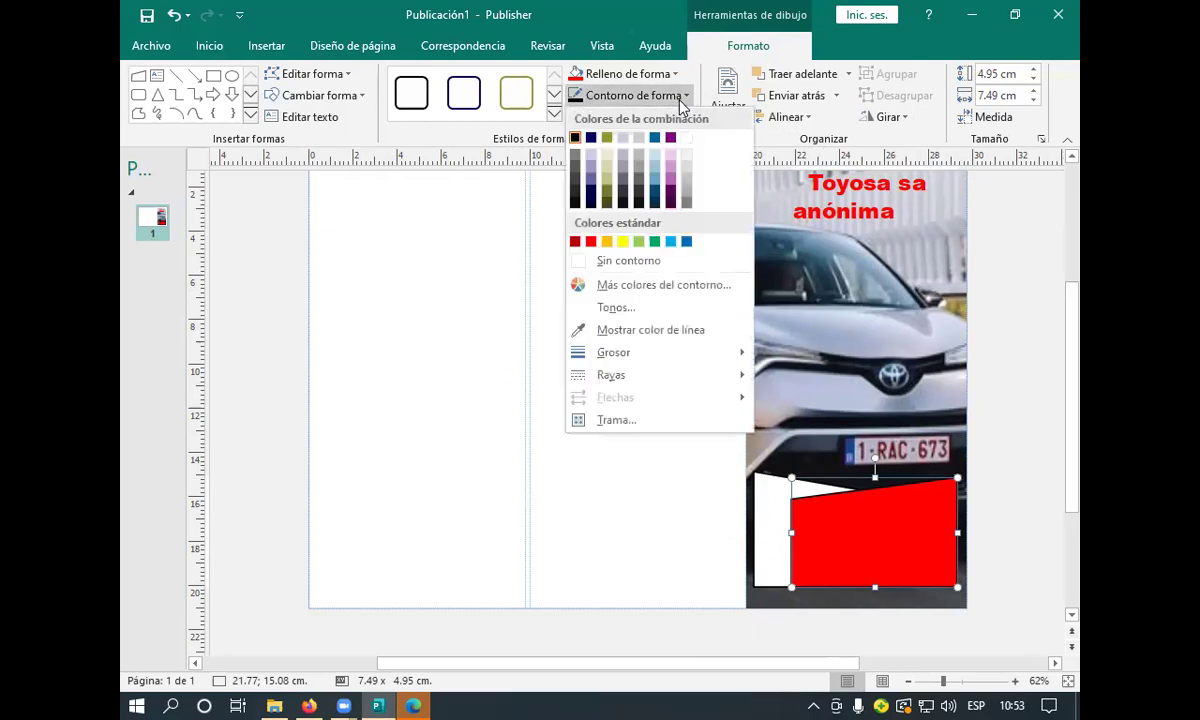
pyautogui.click(694, 261)
pyautogui.click(822, 495)
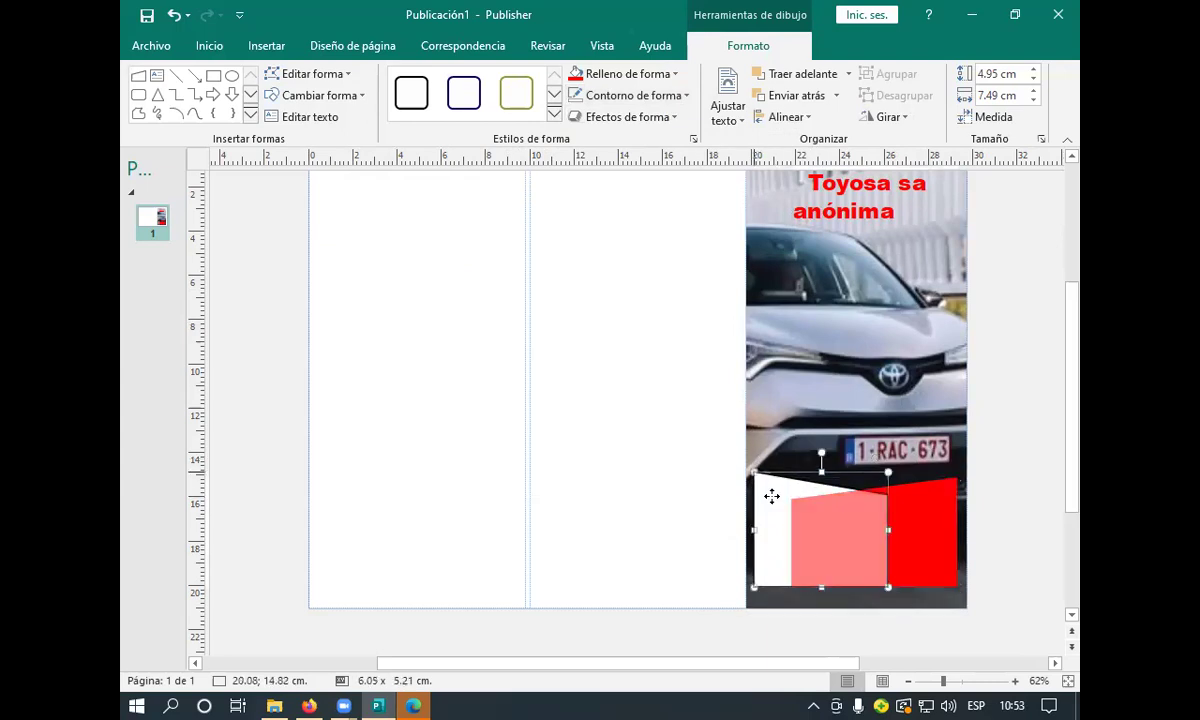
pyautogui.click(684, 96)
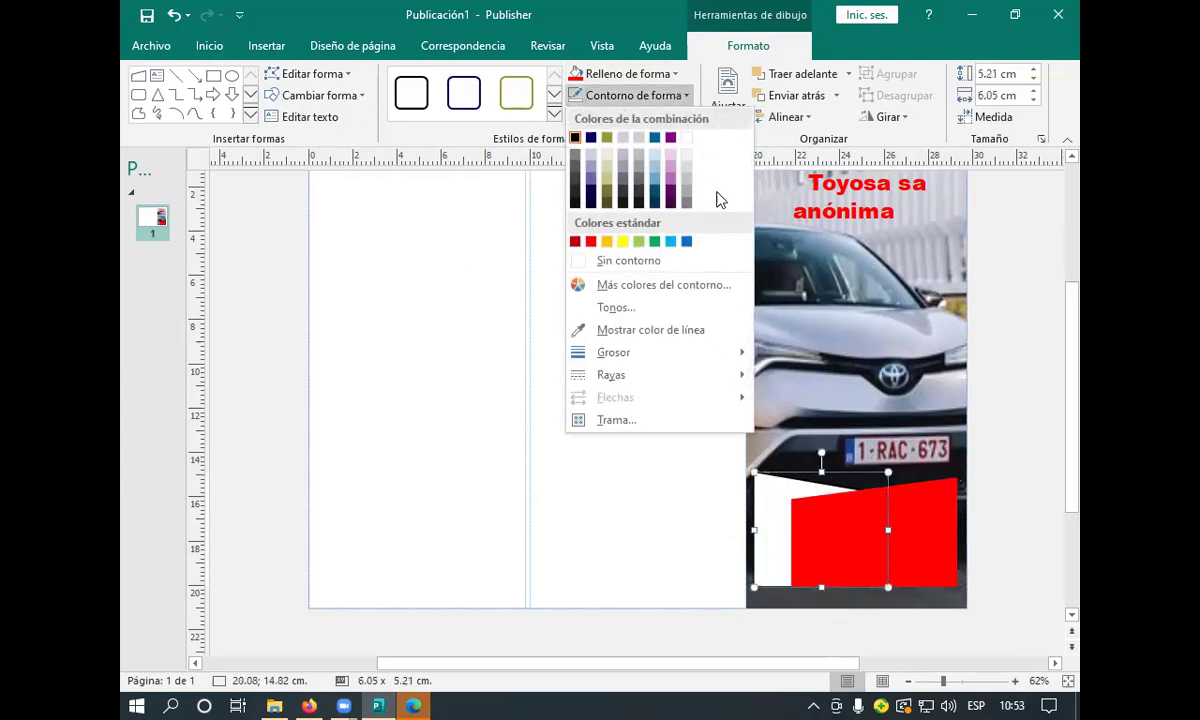
pyautogui.click(673, 262)
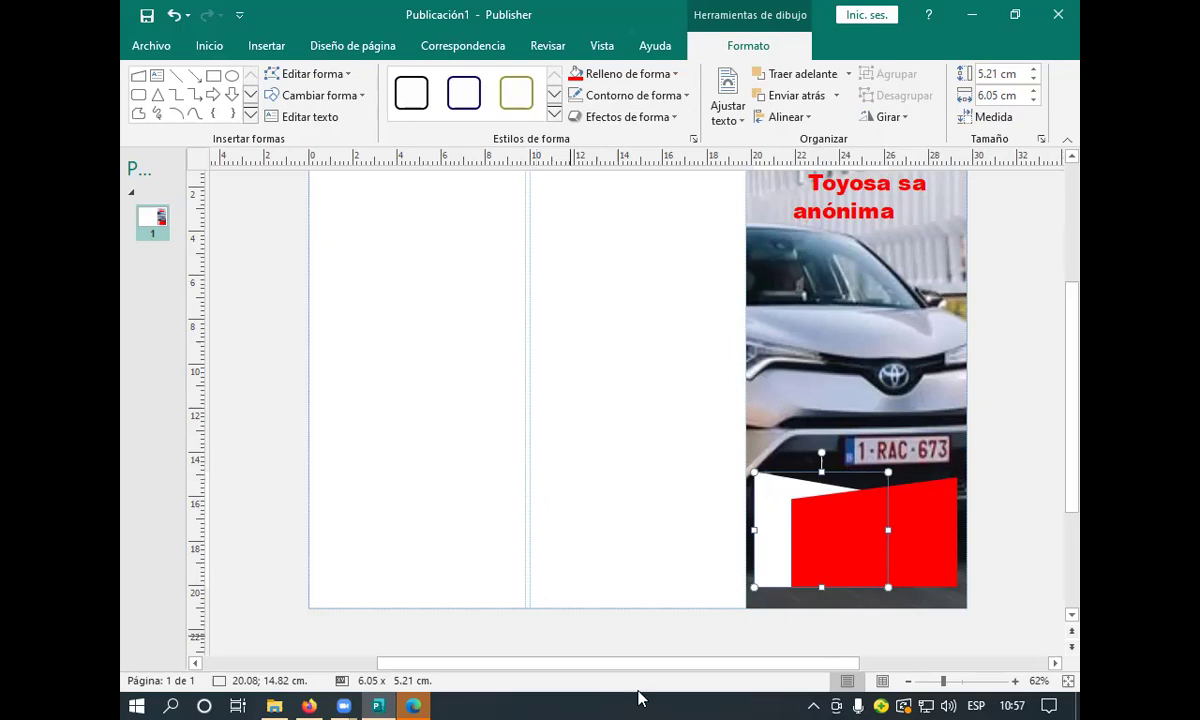
# Enlarge the white shape to about 6.20 x 6.14 cm and the red shape to about 7.93 x 5.80 cm, reaching toward the picture's bottom corners.
pyautogui.moveTo(753, 472); pyautogui.dragTo(749, 470)
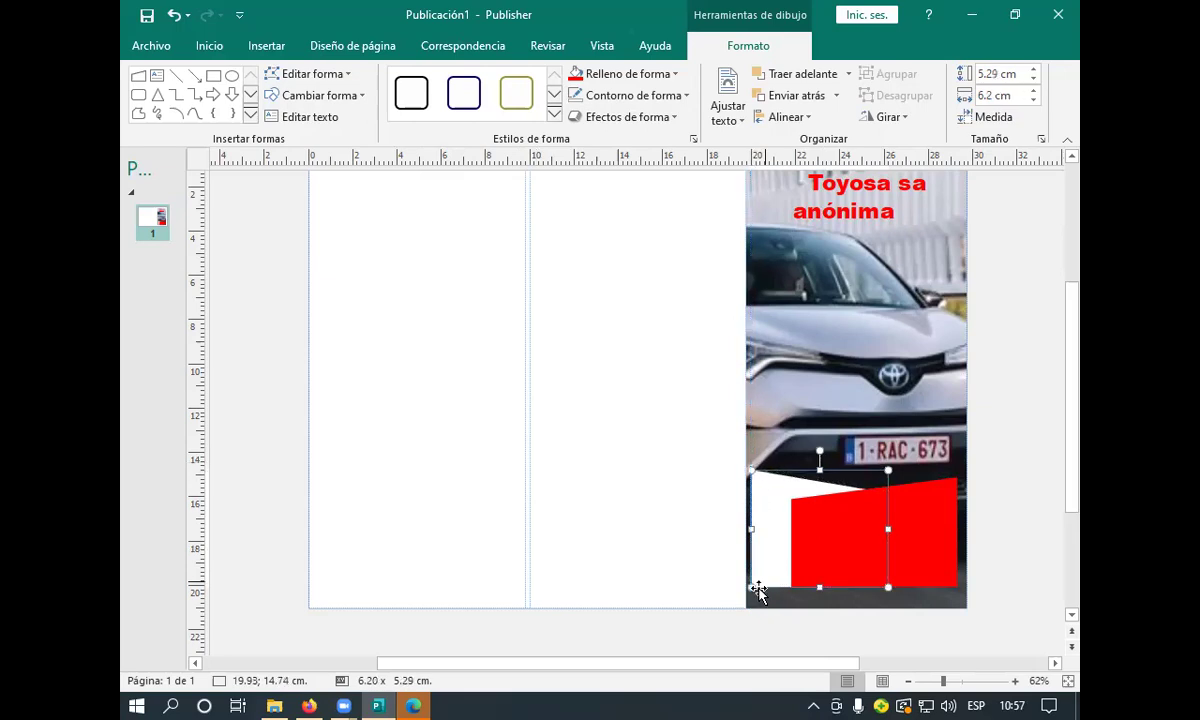
pyautogui.moveTo(749, 594); pyautogui.dragTo(748, 604)
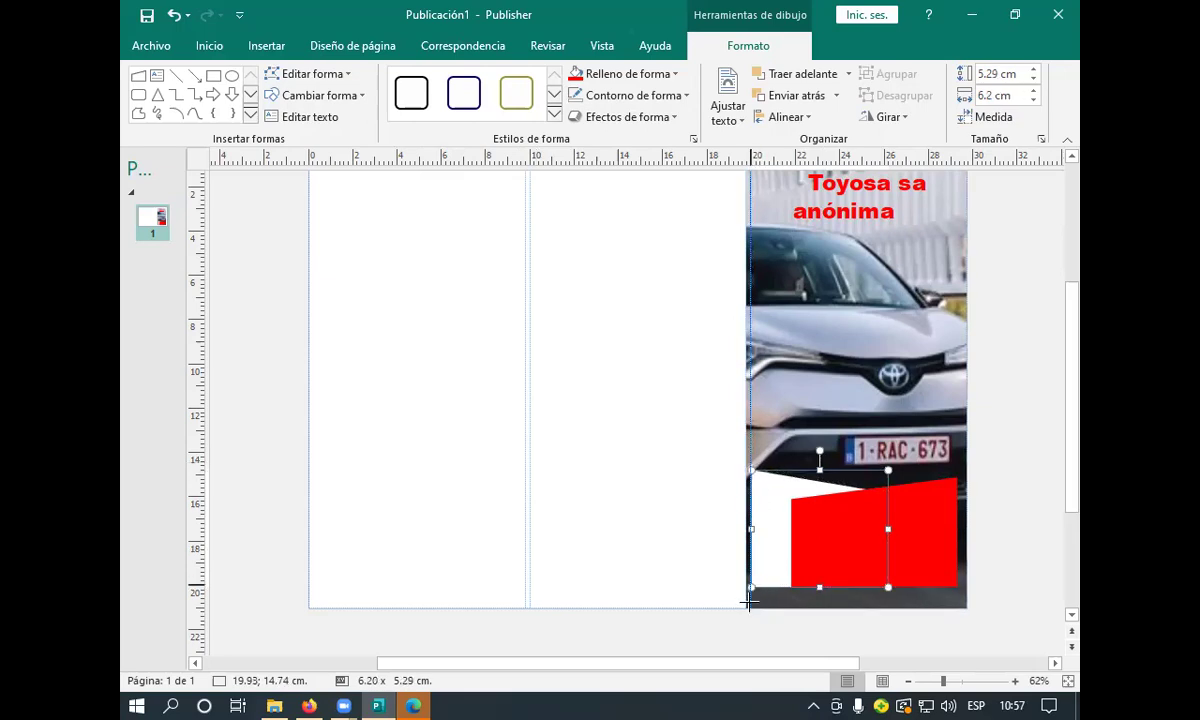
pyautogui.click(948, 570)
pyautogui.moveTo(957, 588); pyautogui.dragTo(967, 606)
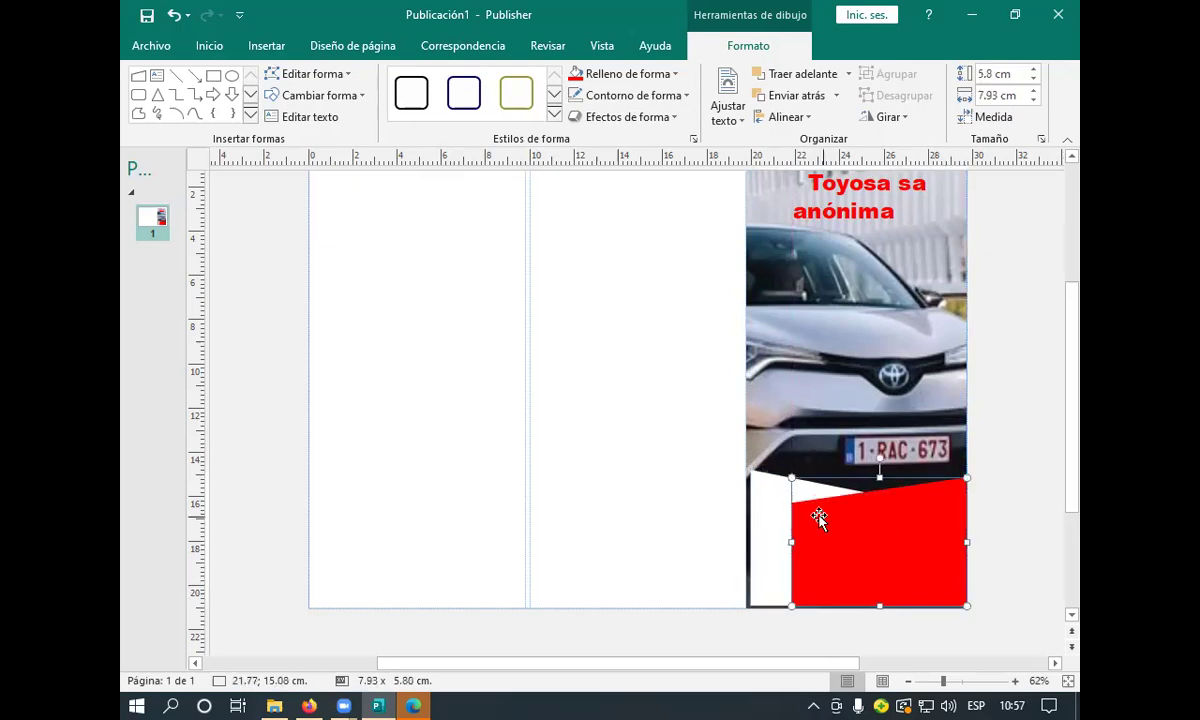
# Shift the car picture slightly right and stretch its left edge back to the third column's left boundary.
pyautogui.click(748, 442)
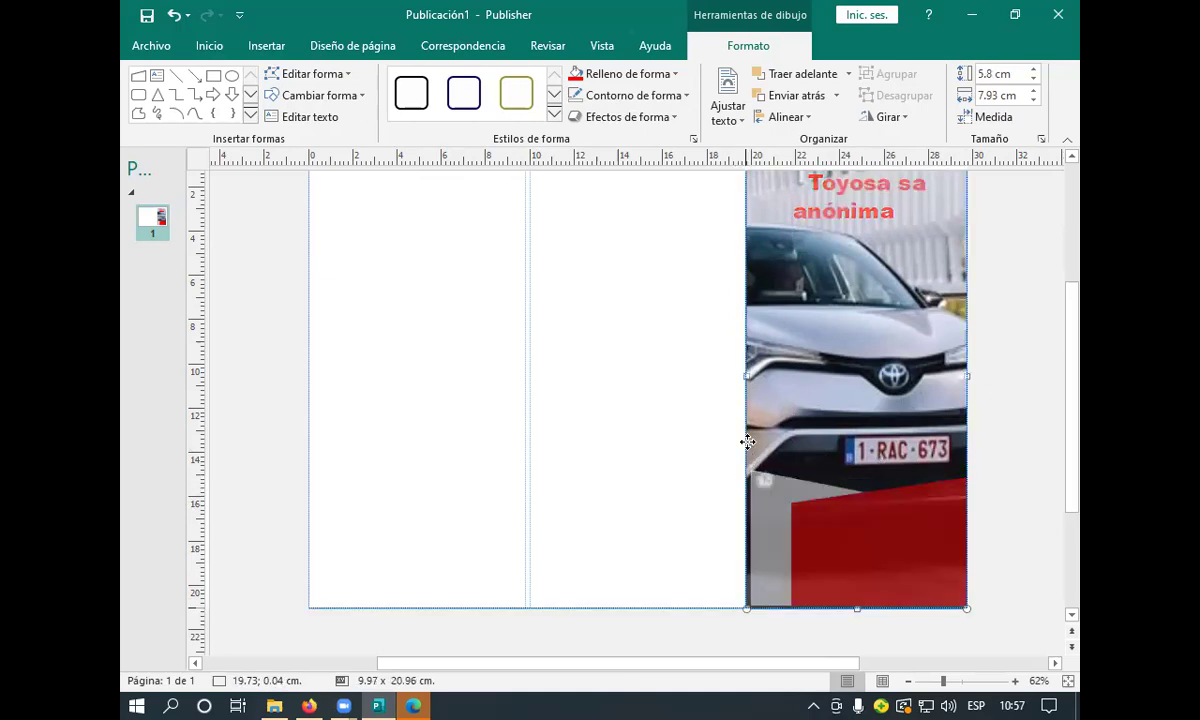
pyautogui.moveTo(748, 442); pyautogui.dragTo(752, 446)
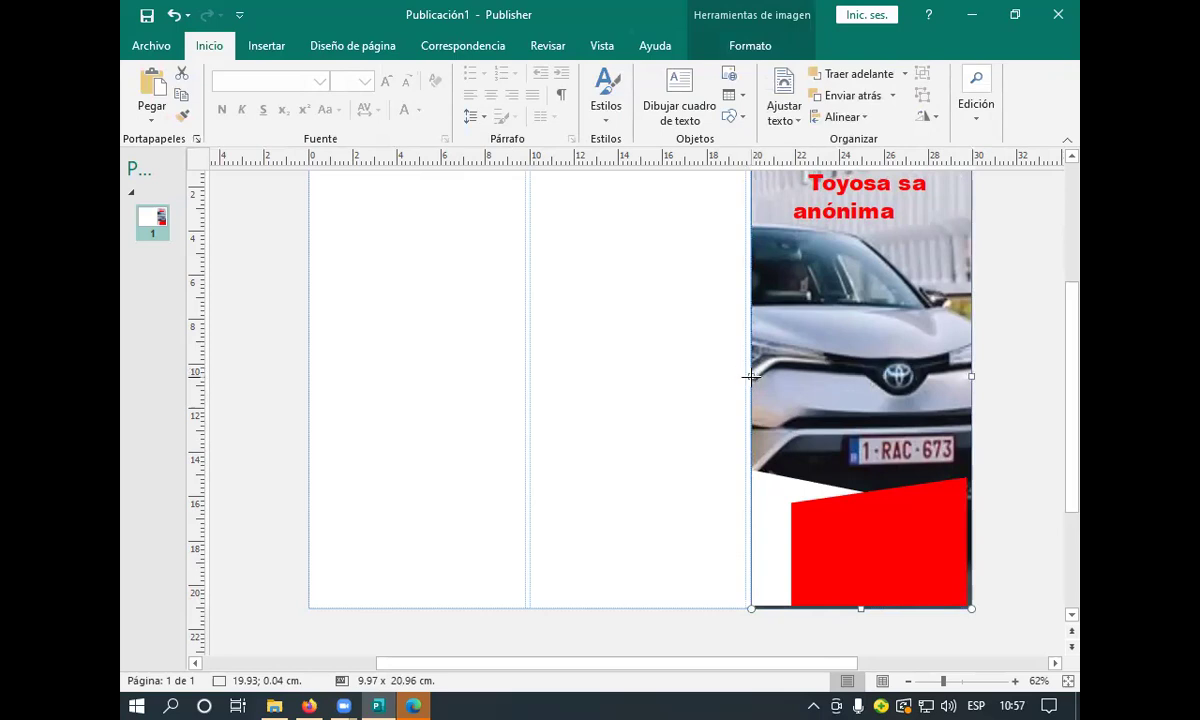
pyautogui.moveTo(750, 376); pyautogui.dragTo(746, 386)
# Stretch the white shape to about 6.40 x 6.18 cm and the red shape to about 8.13 x 5.92 cm, flush with the picture's side and bottom edges.
pyautogui.click(758, 490)
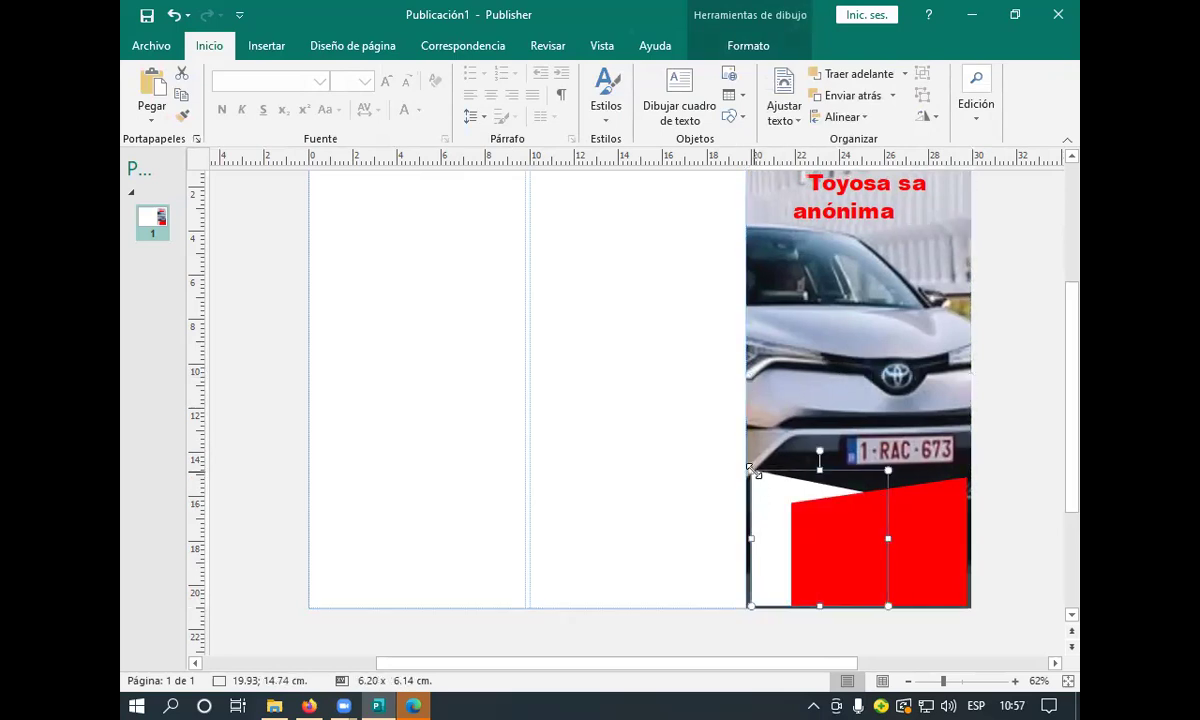
pyautogui.moveTo(752, 469); pyautogui.dragTo(746, 471)
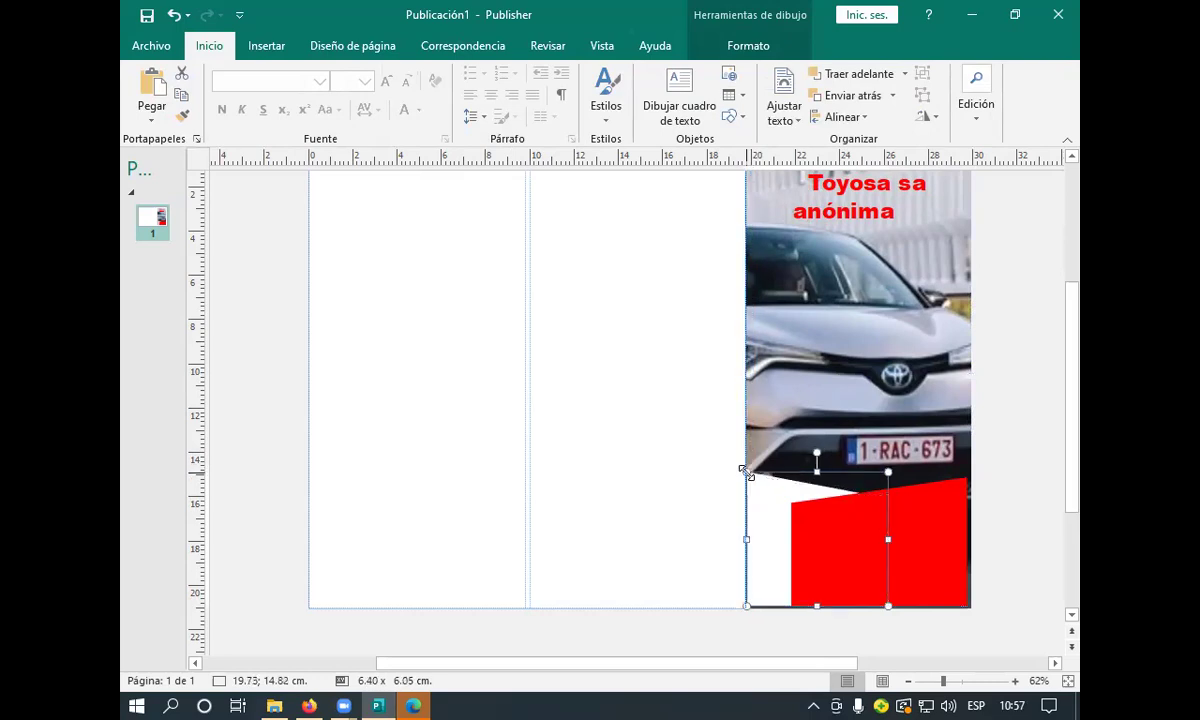
pyautogui.click(937, 503)
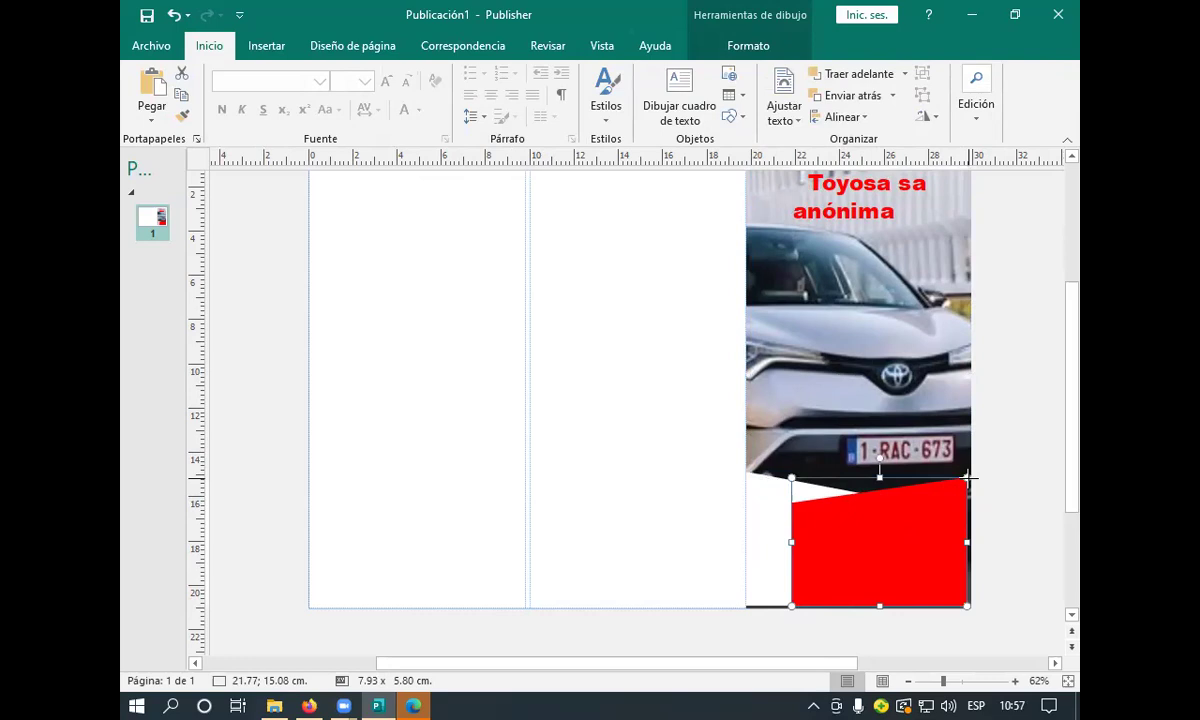
pyautogui.moveTo(968, 478); pyautogui.dragTo(972, 478)
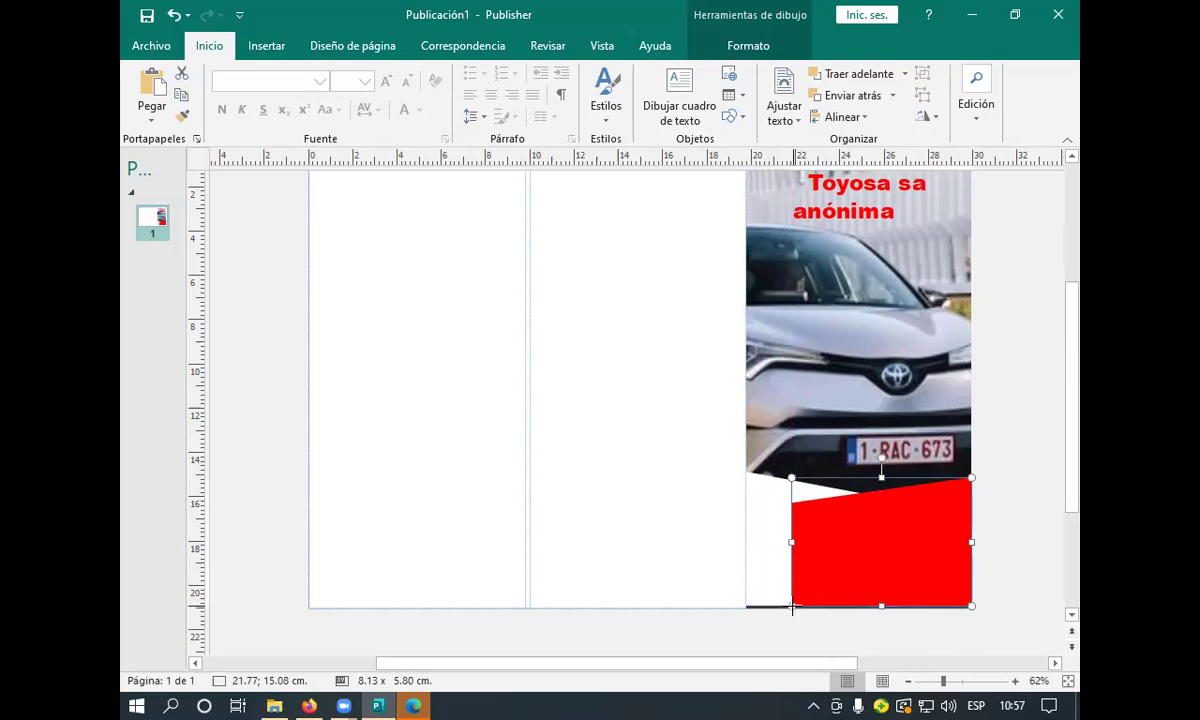
pyautogui.moveTo(792, 607); pyautogui.dragTo(792, 607)
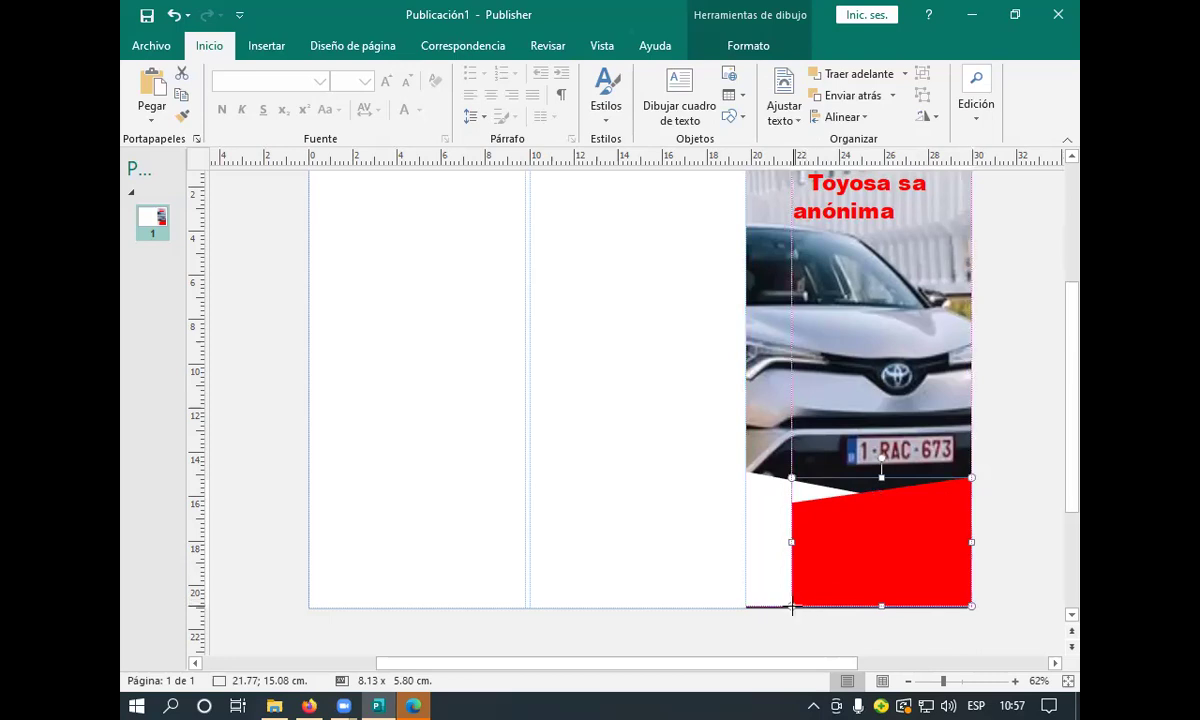
pyautogui.click(771, 589)
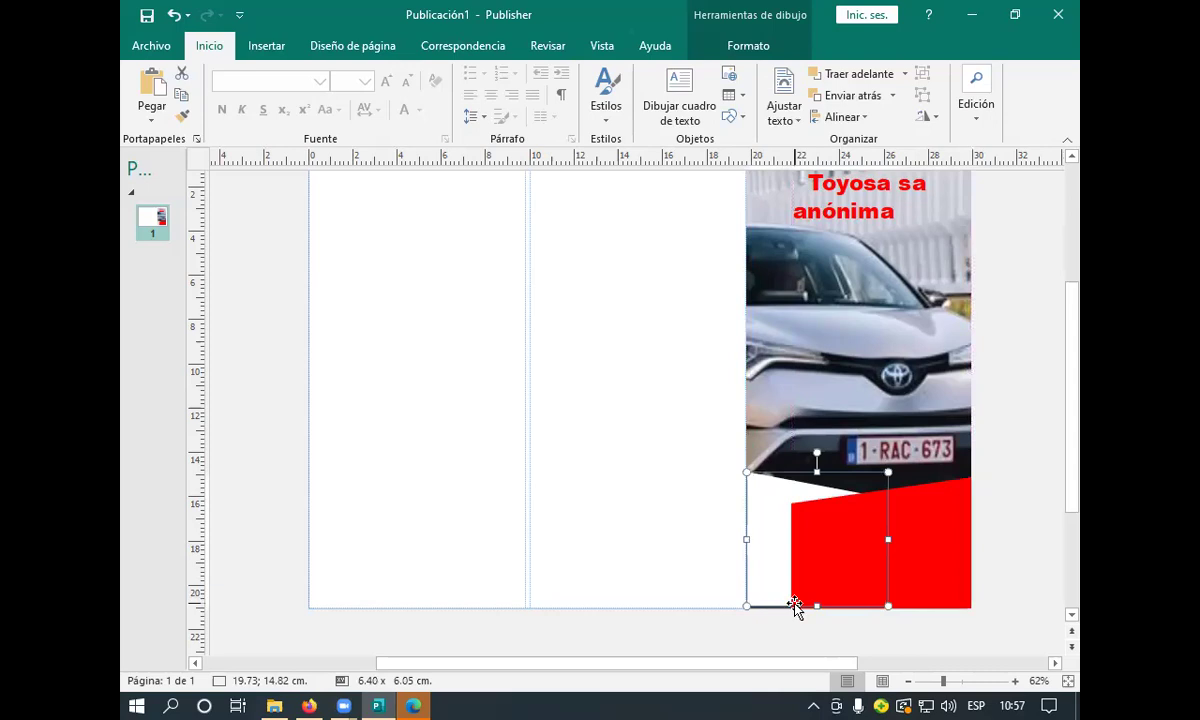
pyautogui.moveTo(817, 606); pyautogui.dragTo(816, 608)
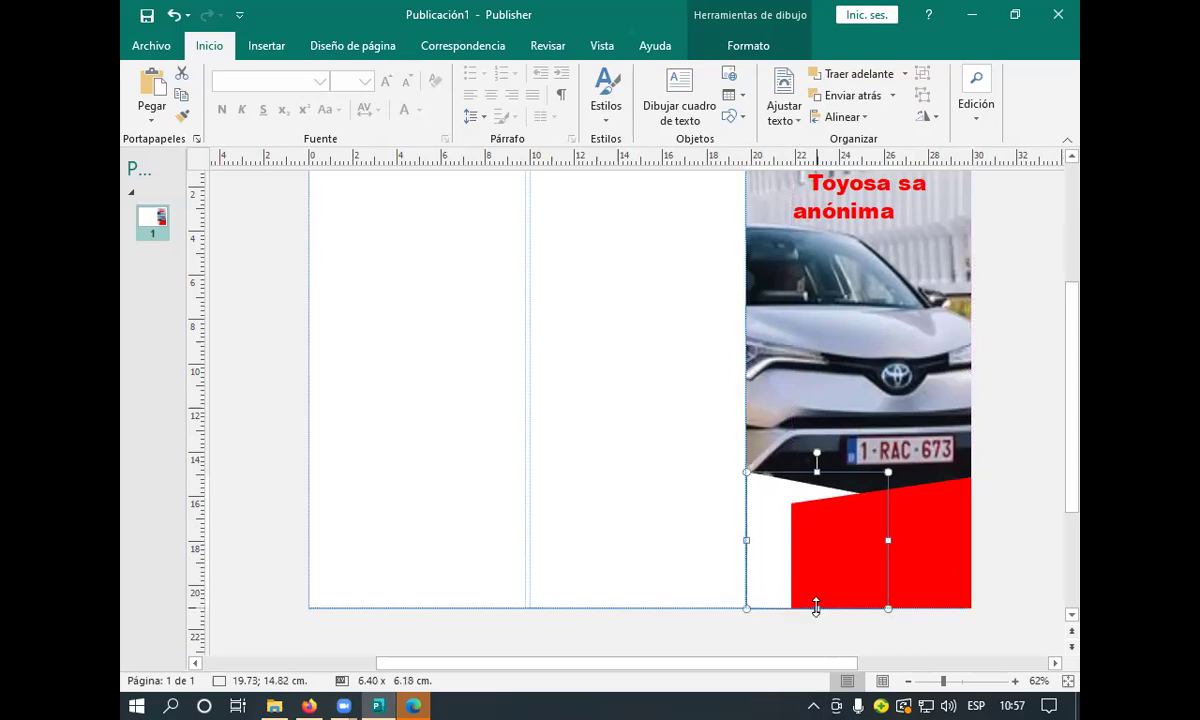
pyautogui.click(861, 558)
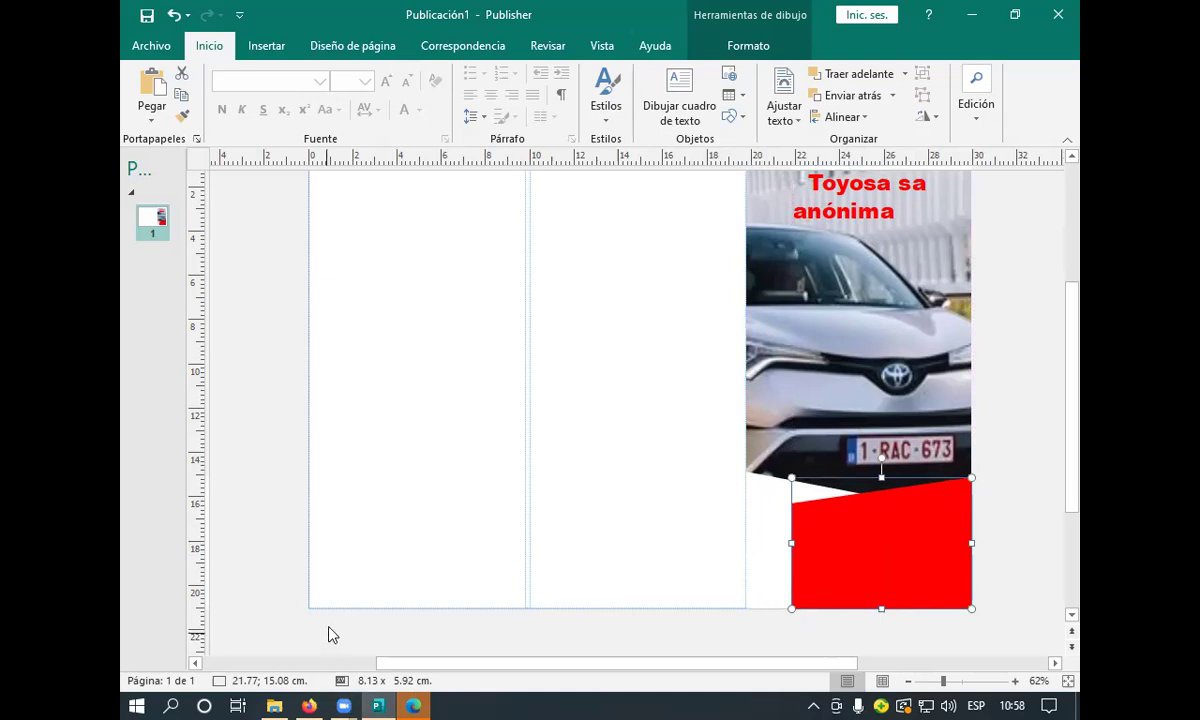
pyautogui.click(307, 700)
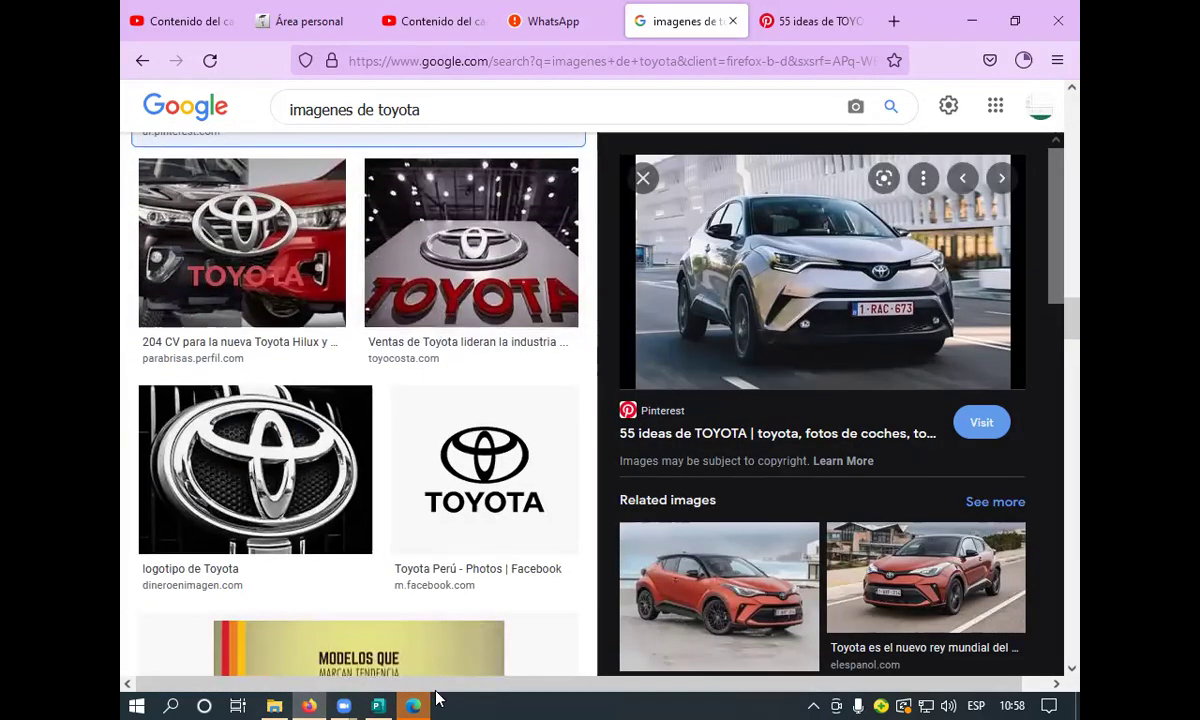
pyautogui.click(379, 700)
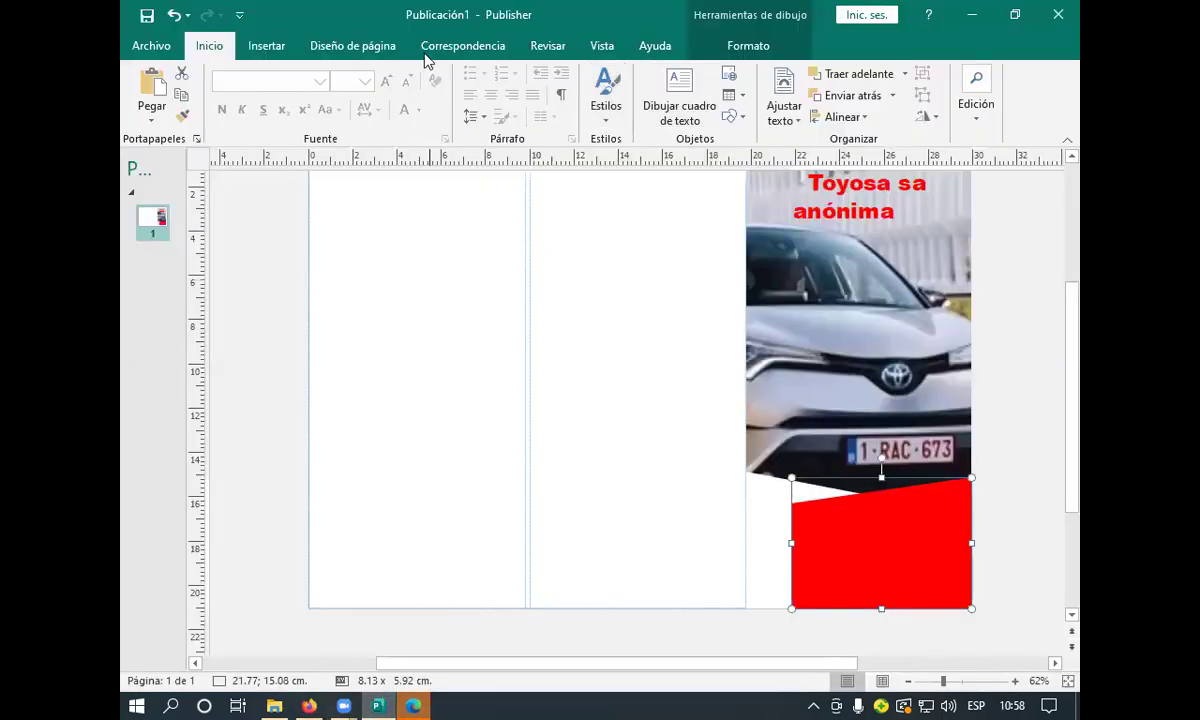
# Draw a rectangle of about 9.64 x 19.36 cm over the page's empty middle column.
pyautogui.click(242, 46)
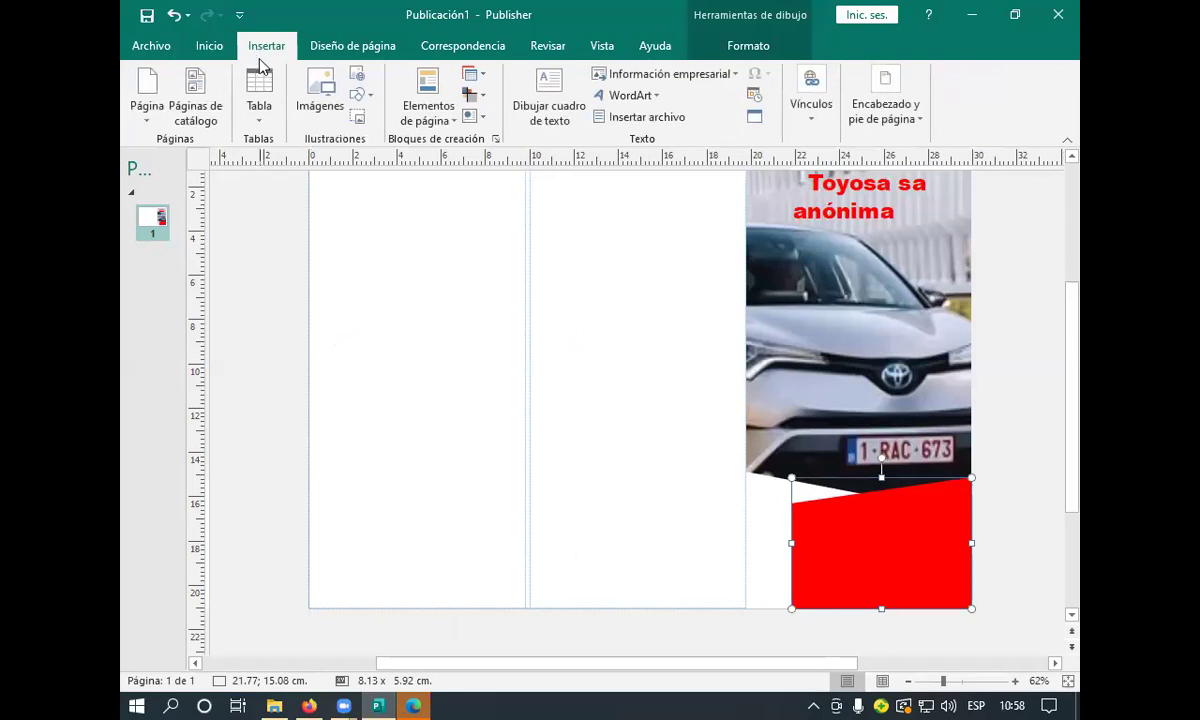
pyautogui.click(358, 94)
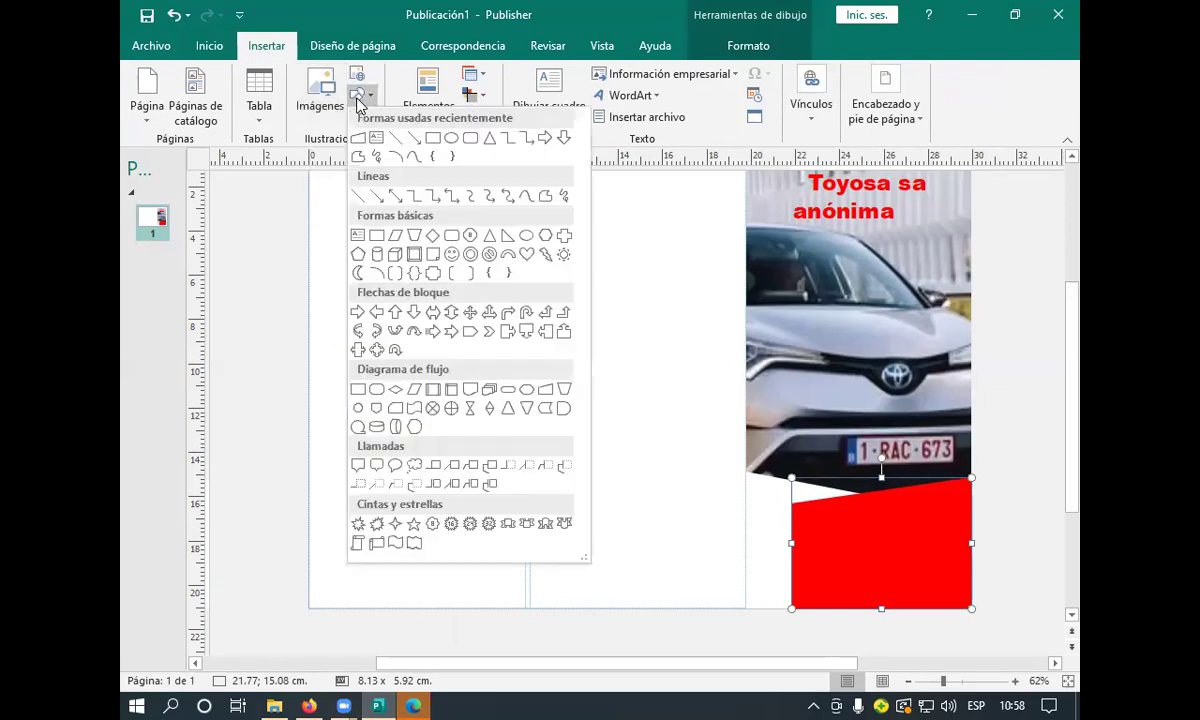
pyautogui.click(432, 139)
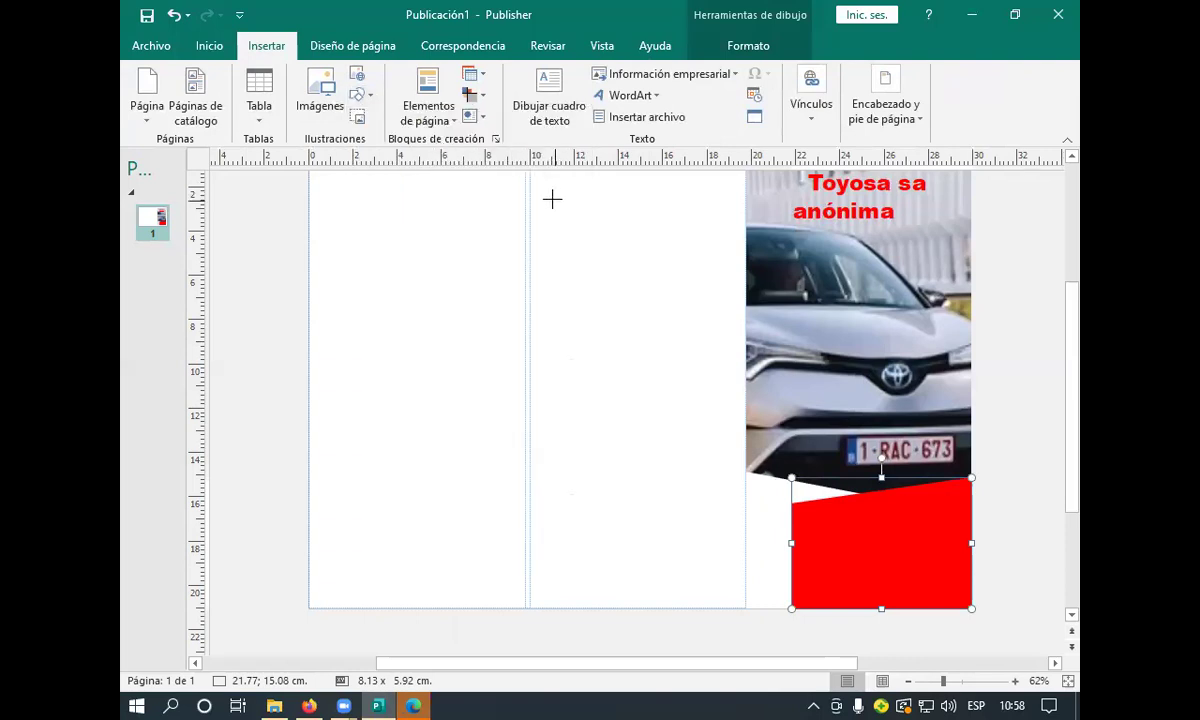
pyautogui.moveTo(533, 181); pyautogui.dragTo(744, 608)
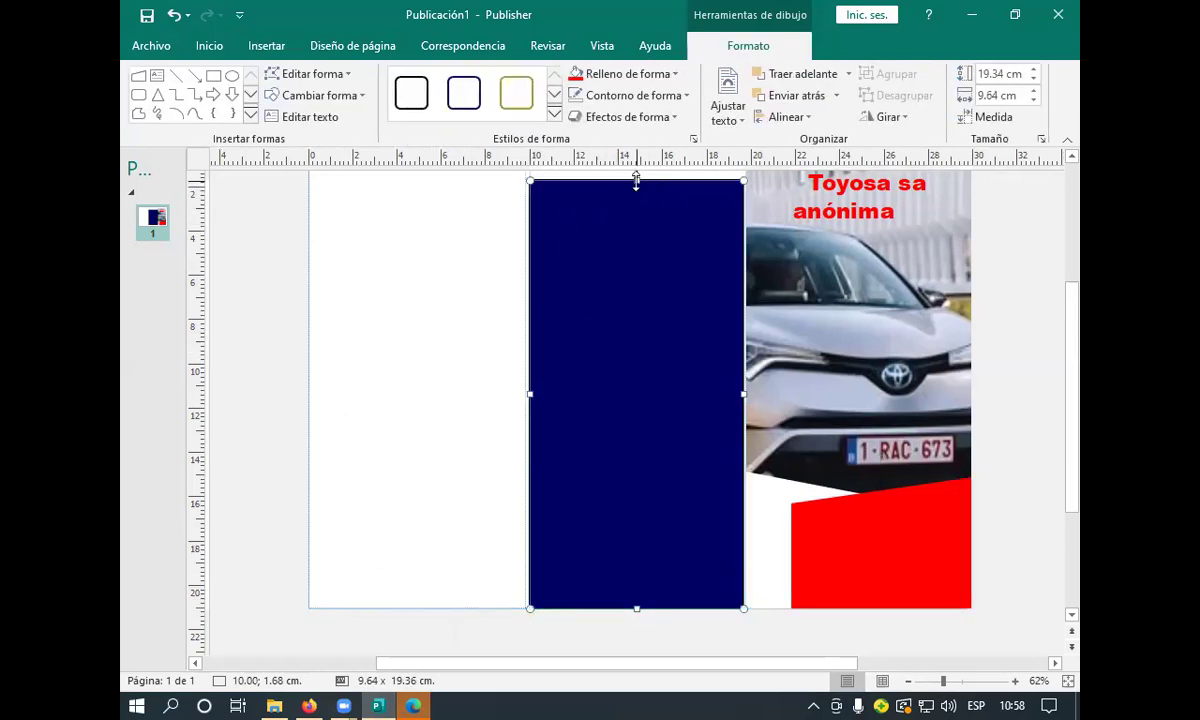
# Stretch the middle column's rectangle to about 9.82 x 19.77 cm and fill it with standard red.
pyautogui.moveTo(636, 180); pyautogui.dragTo(630, 173)
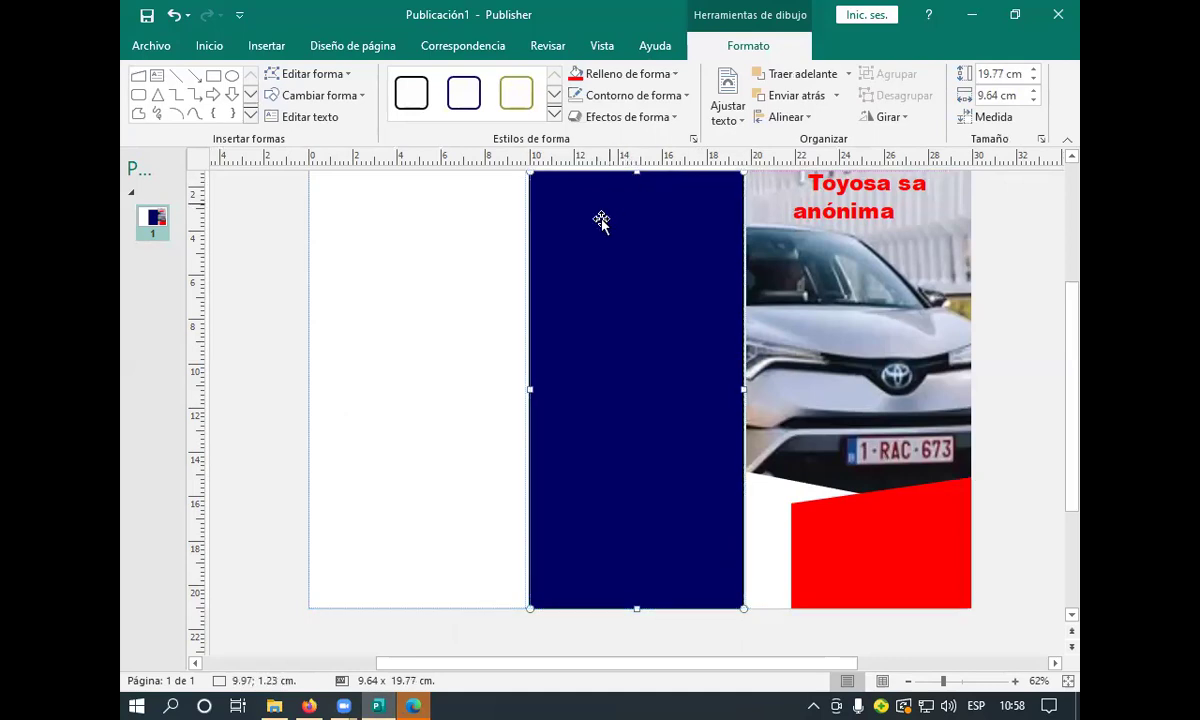
pyautogui.moveTo(529, 388); pyautogui.dragTo(526, 390)
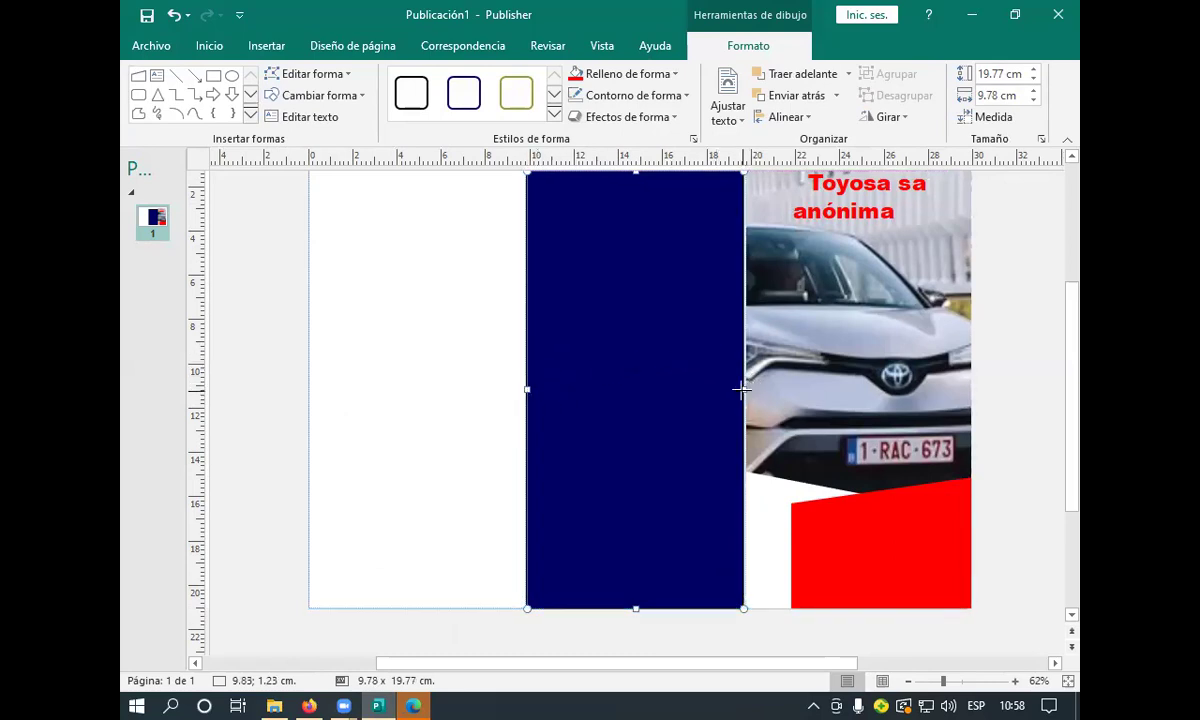
pyautogui.moveTo(741, 390); pyautogui.dragTo(745, 395)
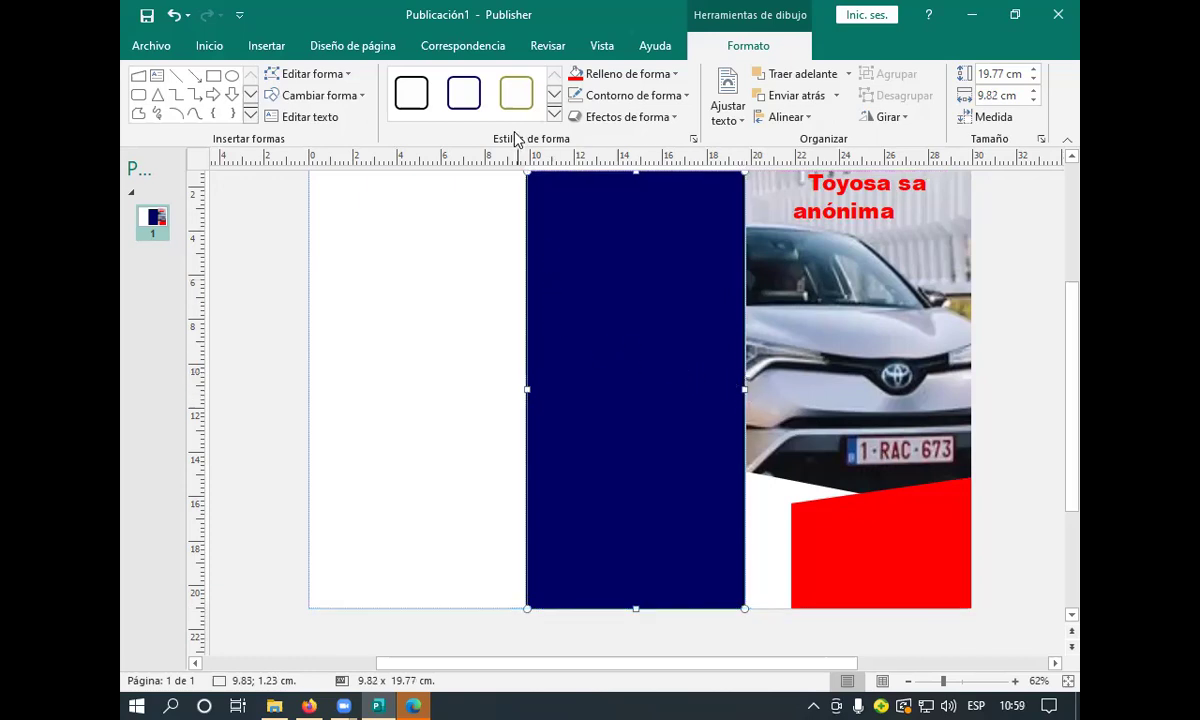
pyautogui.click(614, 75)
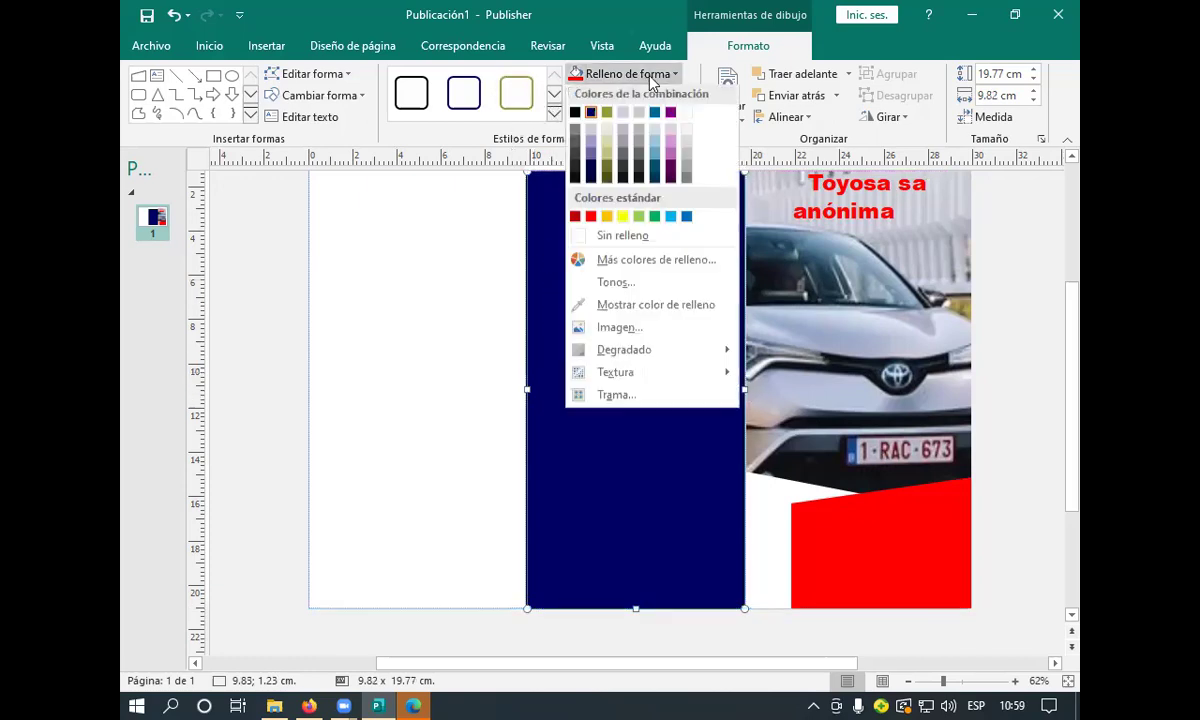
pyautogui.click(590, 219)
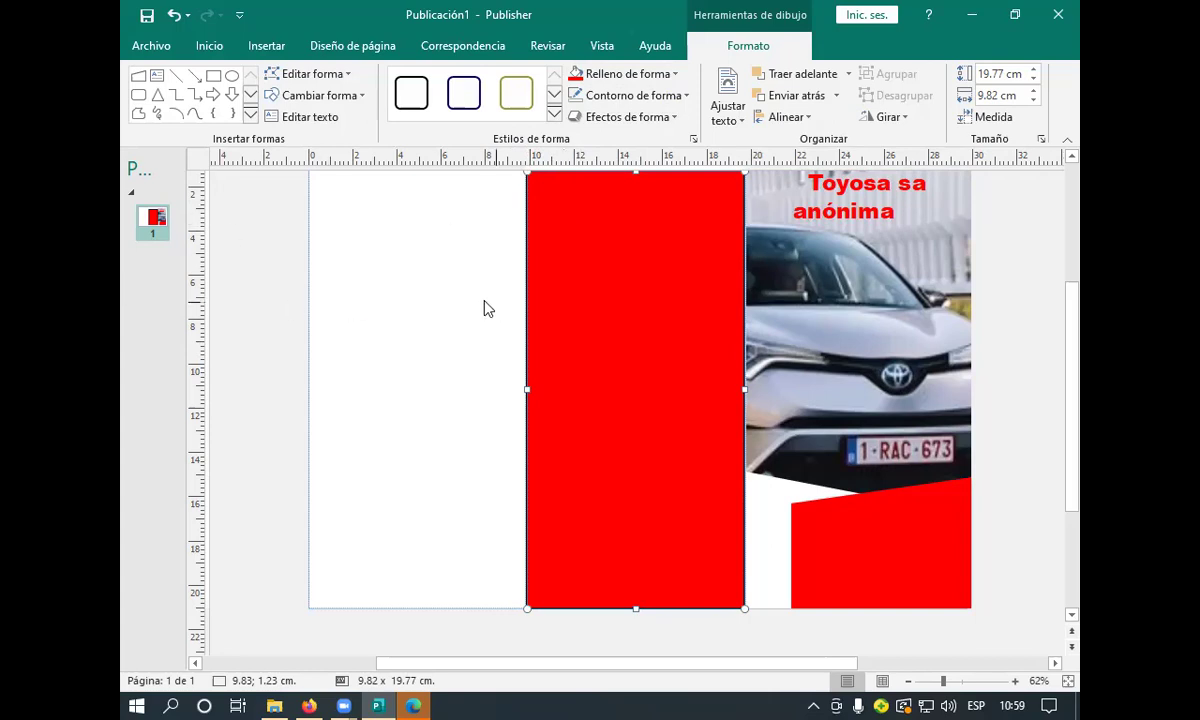
# Draw a rectangle over the page's first column and stretch it to about 9.71 x 19.69 cm.
pyautogui.click(213, 76)
pyautogui.moveTo(312, 178); pyautogui.dragTo(526, 607)
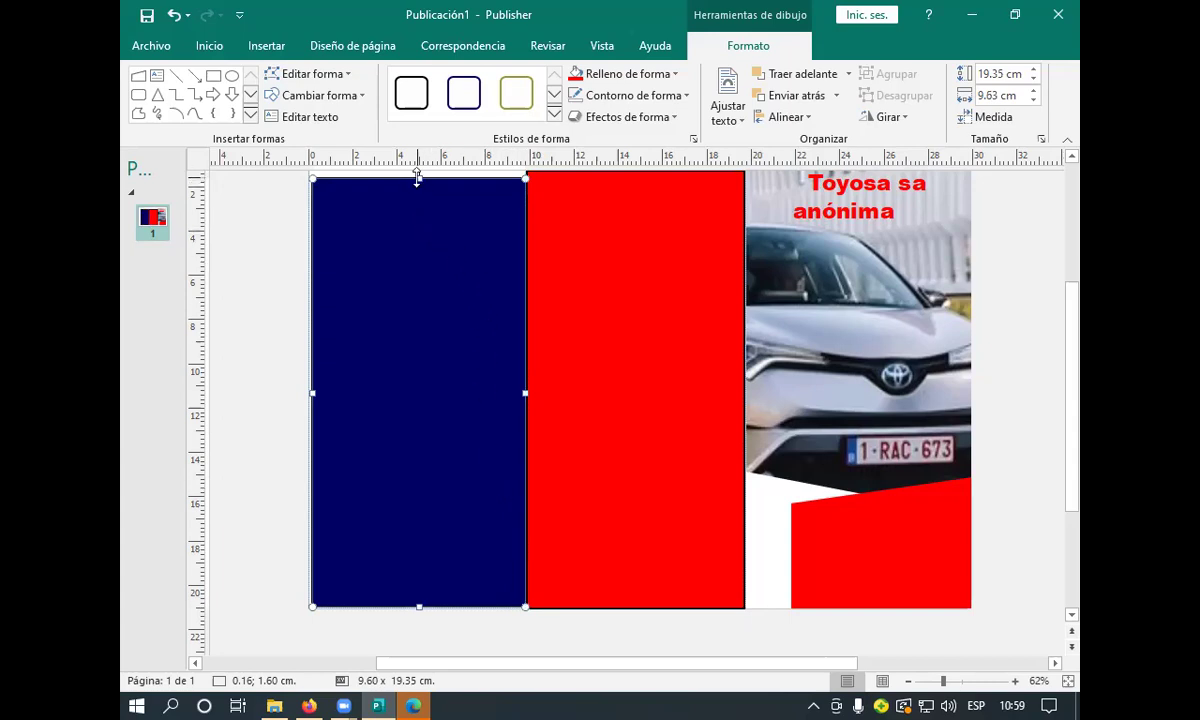
pyautogui.moveTo(418, 178); pyautogui.dragTo(416, 171)
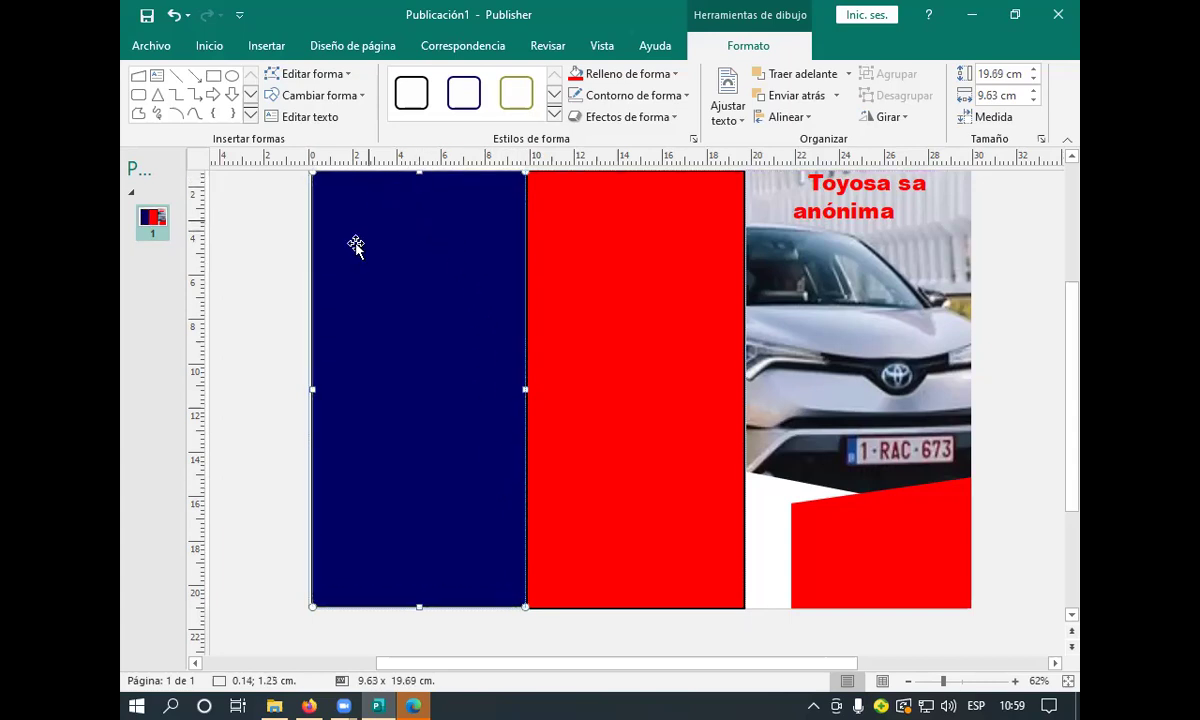
pyautogui.moveTo(313, 388); pyautogui.dragTo(310, 388)
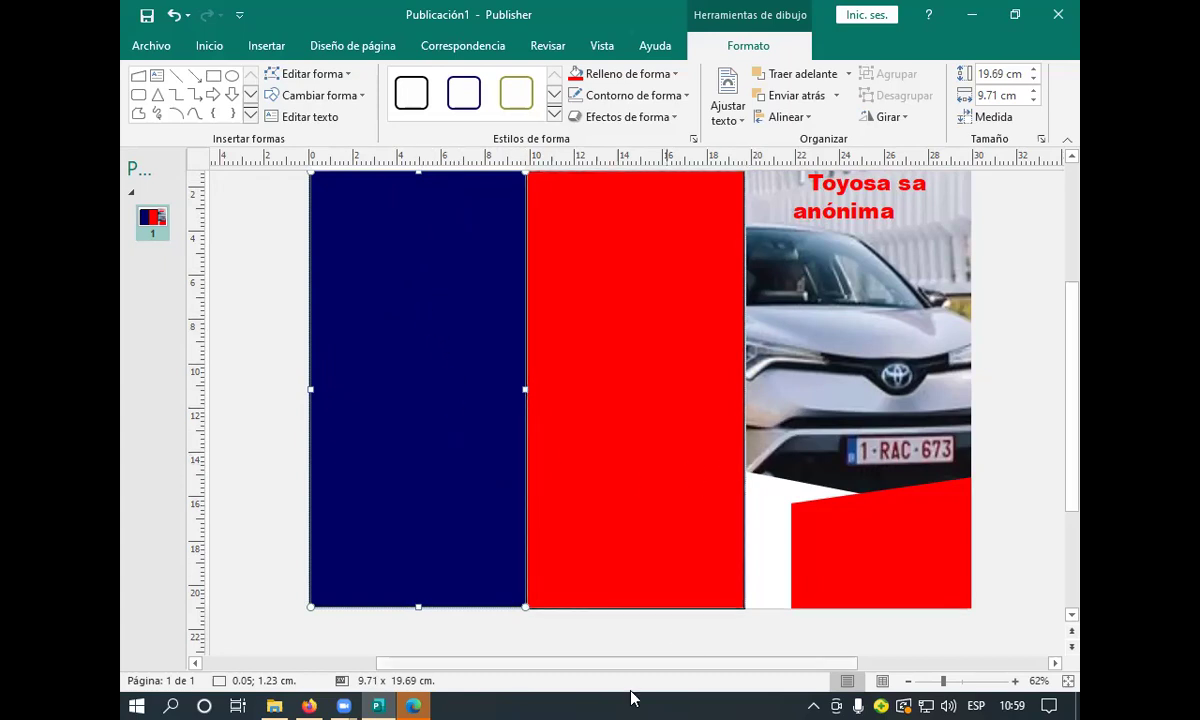
# Switch to Firefox and run a Google image search for "imagenes de toyota micro".
pyautogui.click(309, 706)
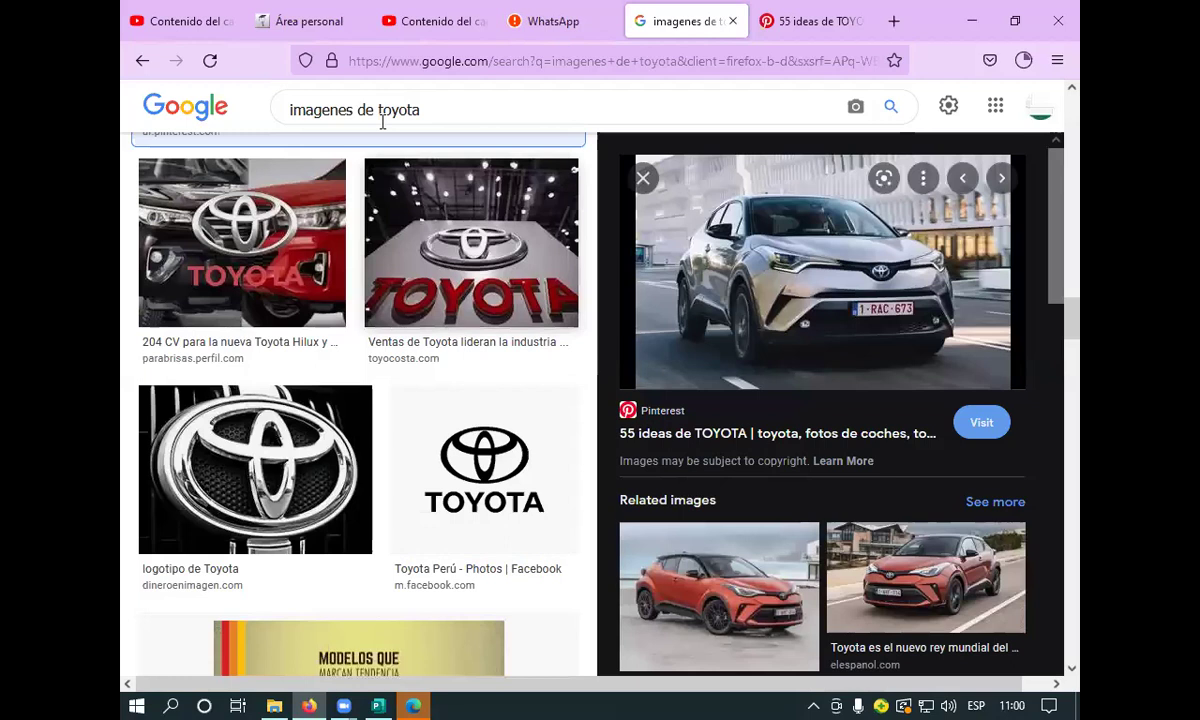
pyautogui.click(425, 109)
pyautogui.write('micro')
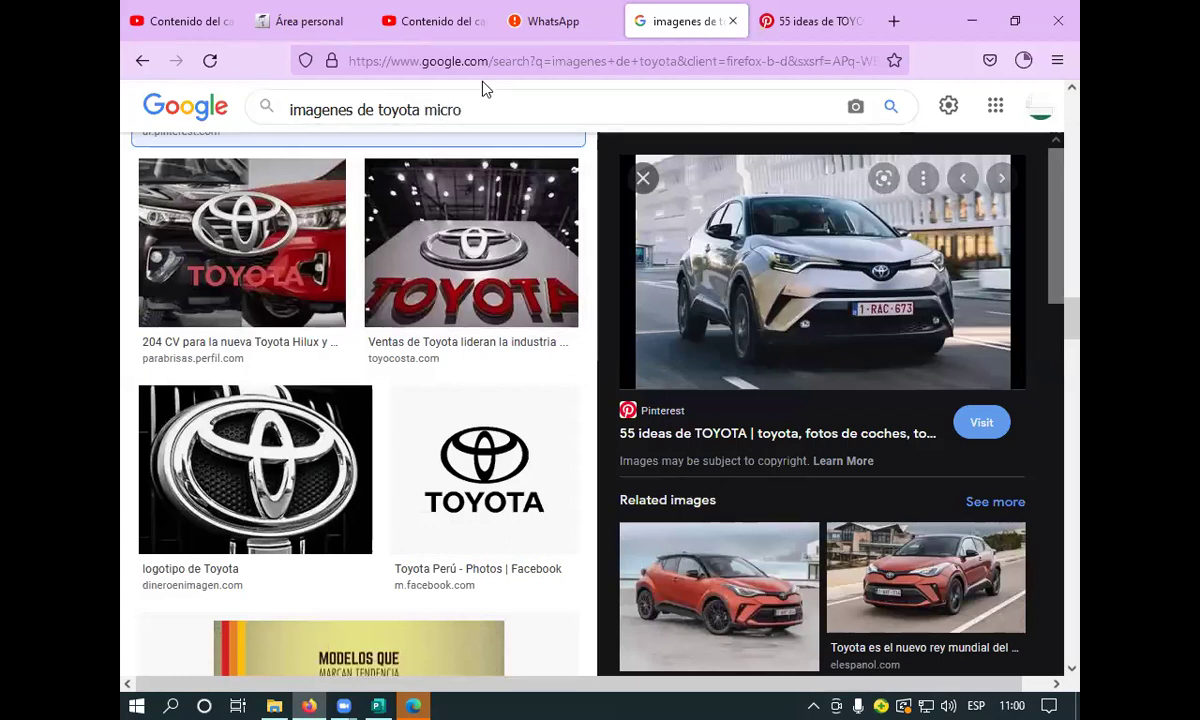
pyautogui.press('Return')
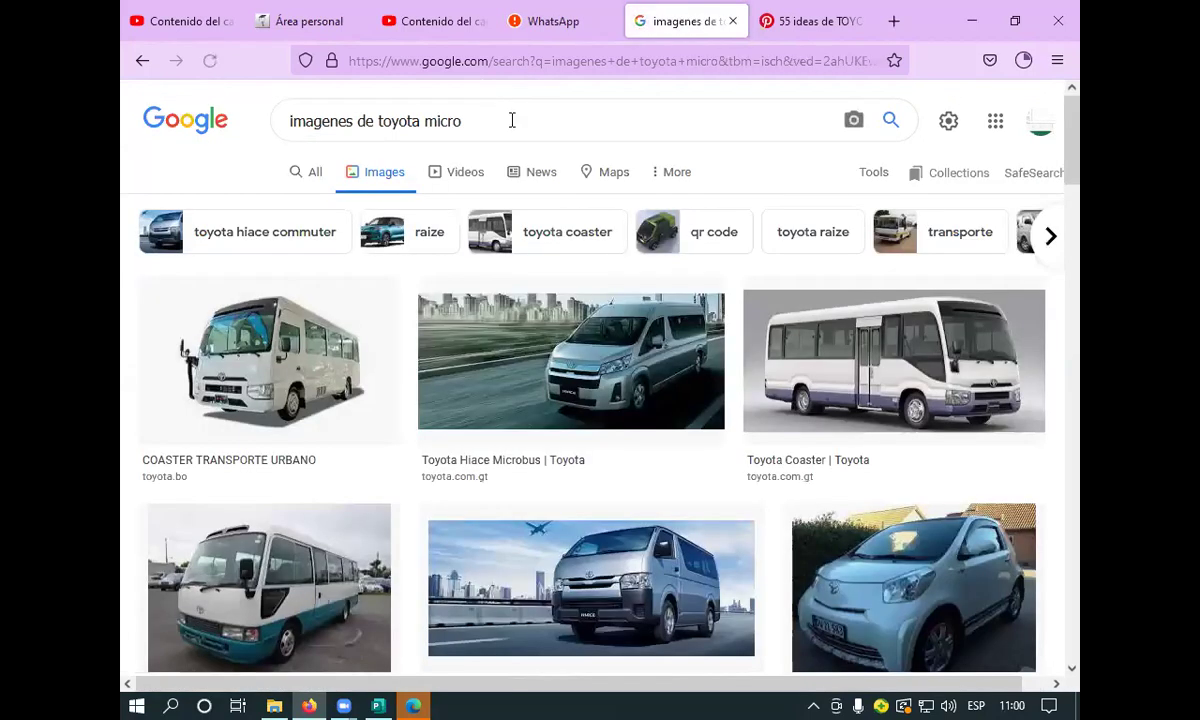
# Look through the Toyota micro image results for a suitable minibus picture.
pyautogui.scroll(-1, 497, 247)
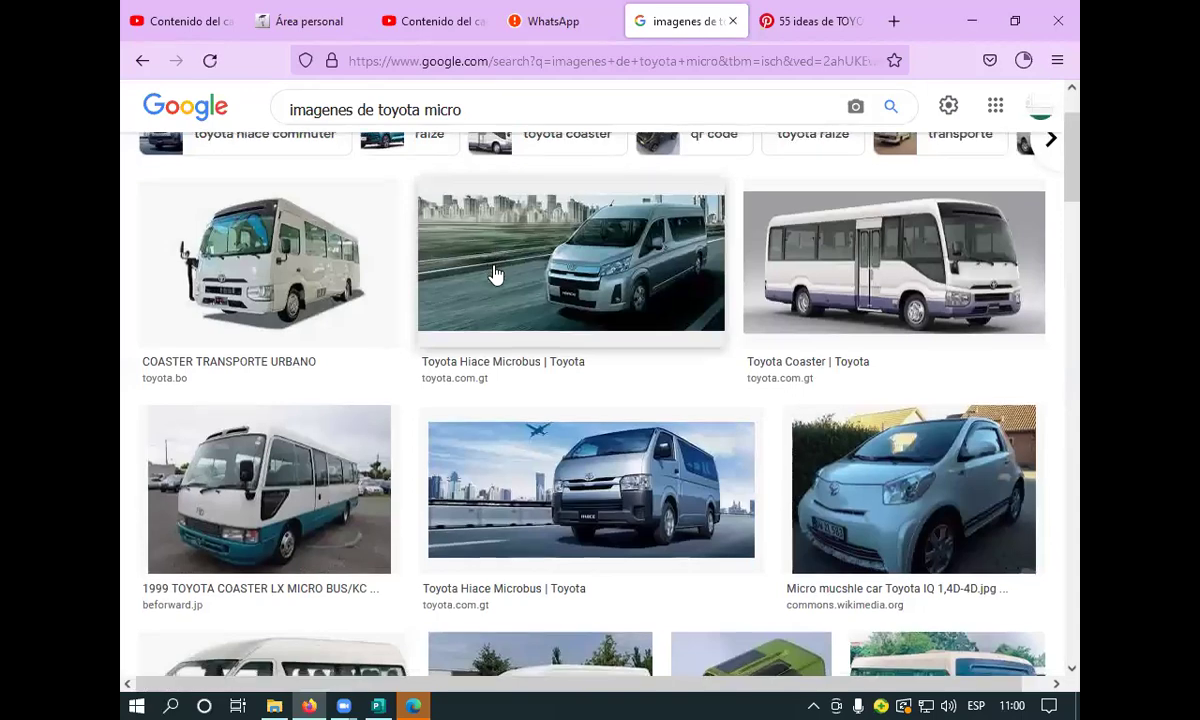
pyautogui.scroll(-4, 494, 265)
pyautogui.scroll(-3, 495, 281)
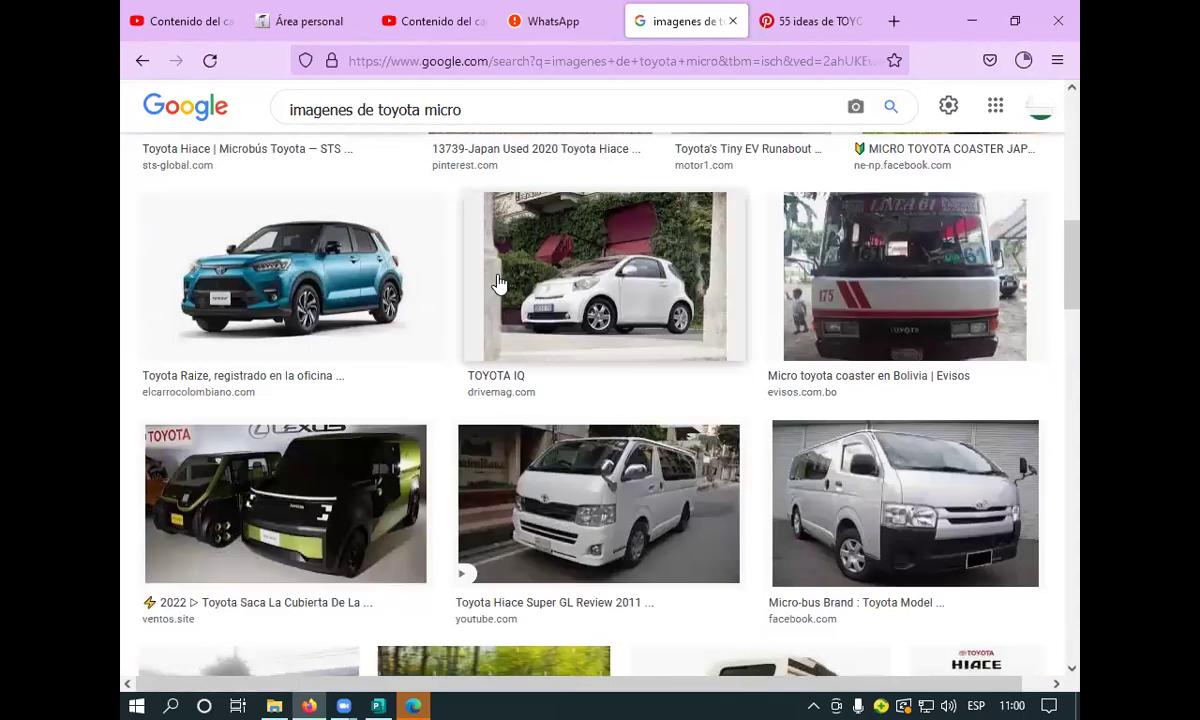
pyautogui.scroll(2, 499, 287)
pyautogui.scroll(-7, 499, 287)
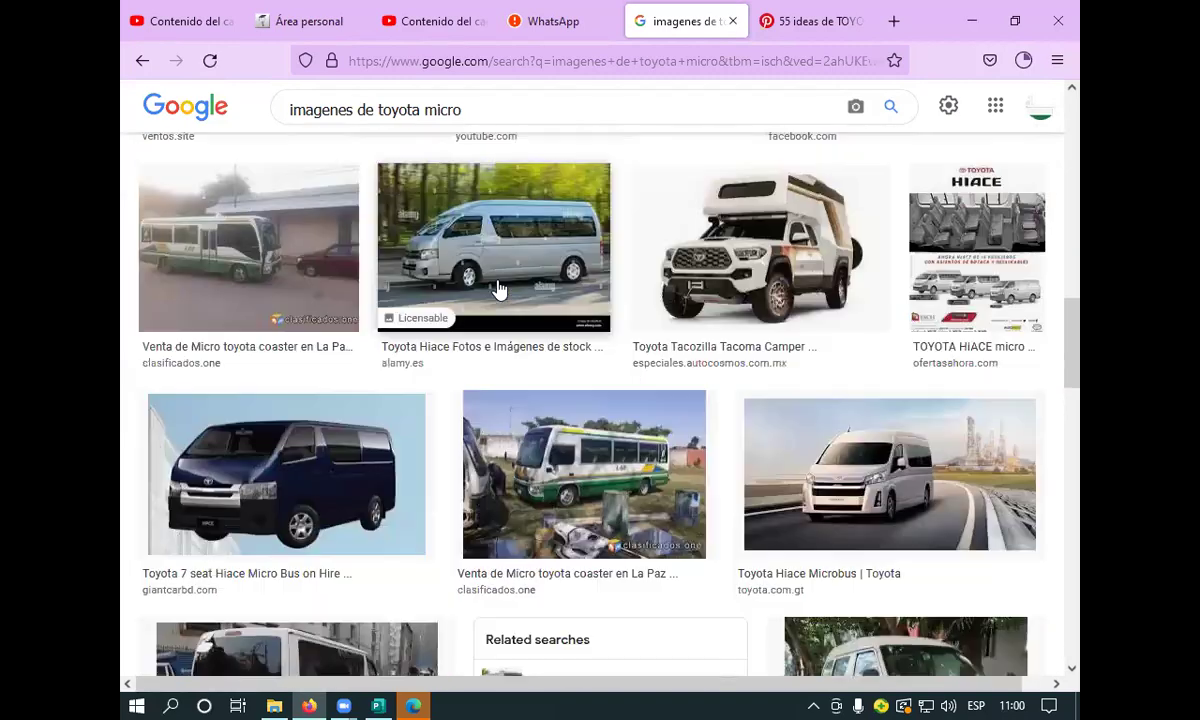
pyautogui.scroll(6, 497, 287)
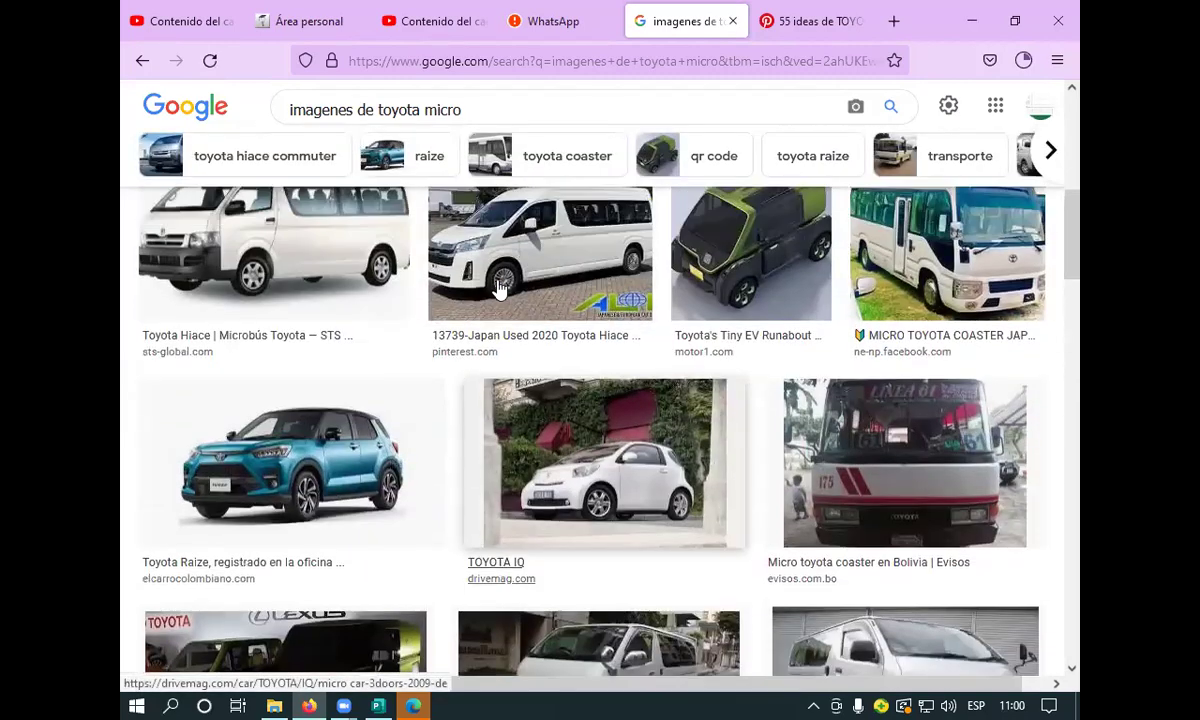
pyautogui.scroll(-6, 798, 300)
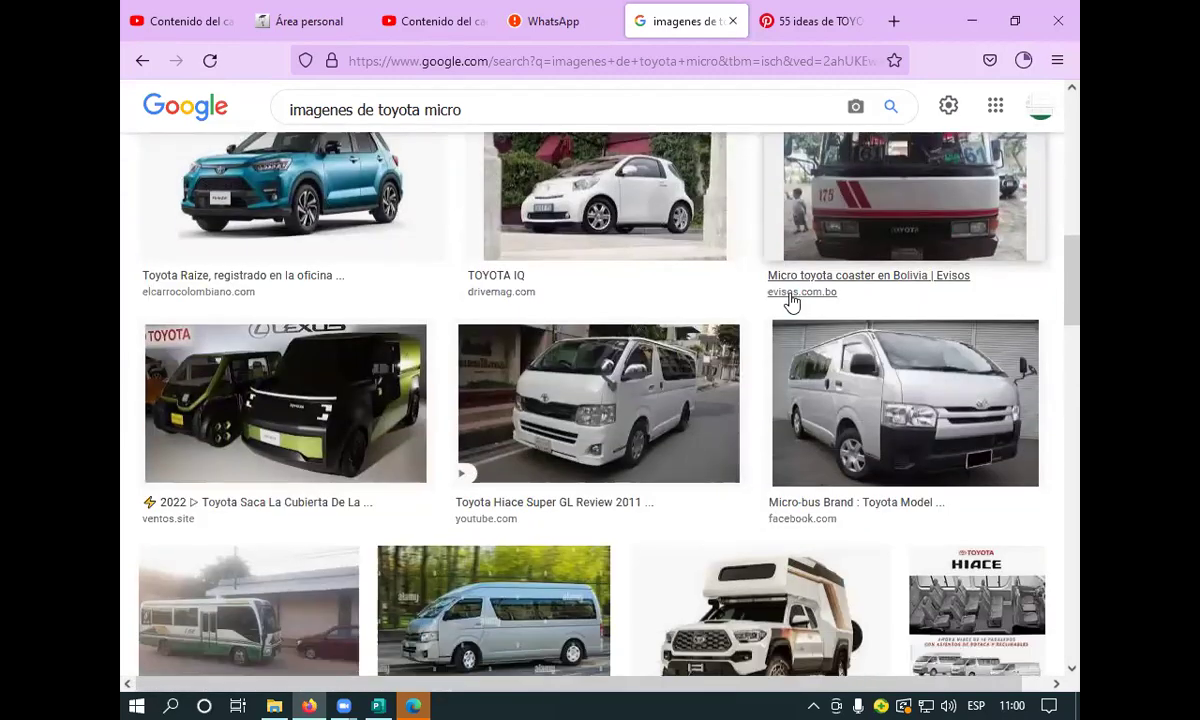
pyautogui.scroll(-7, 758, 313)
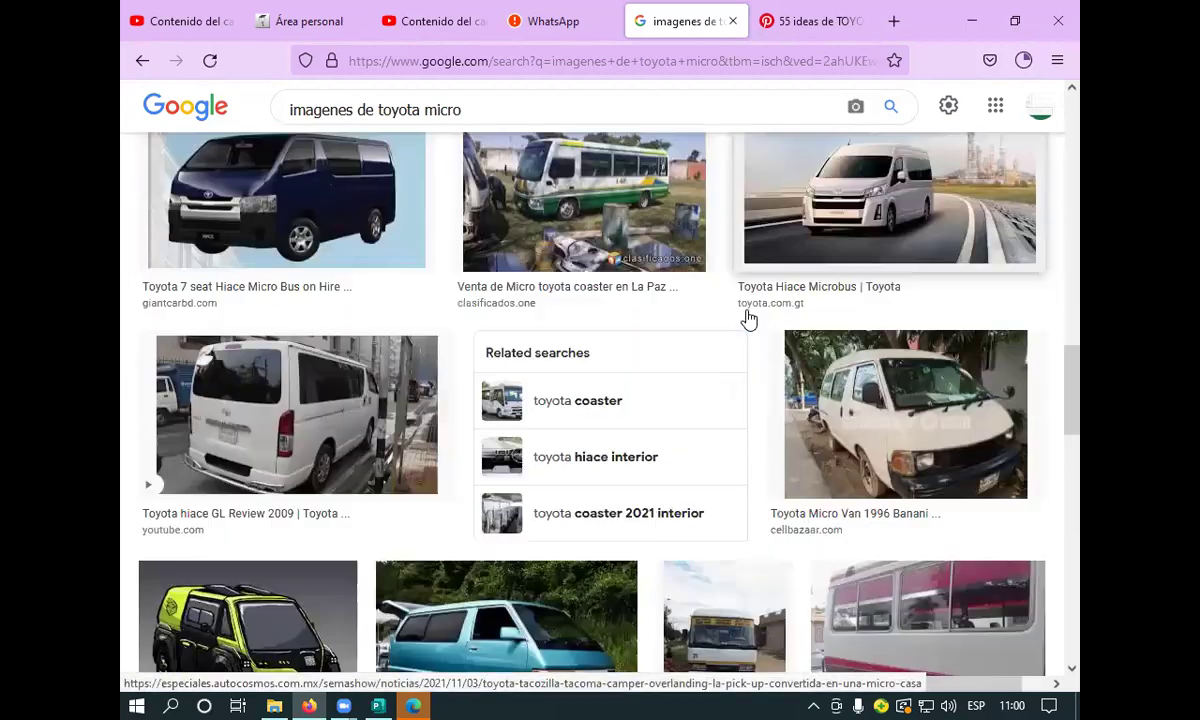
pyautogui.scroll(-8, 748, 318)
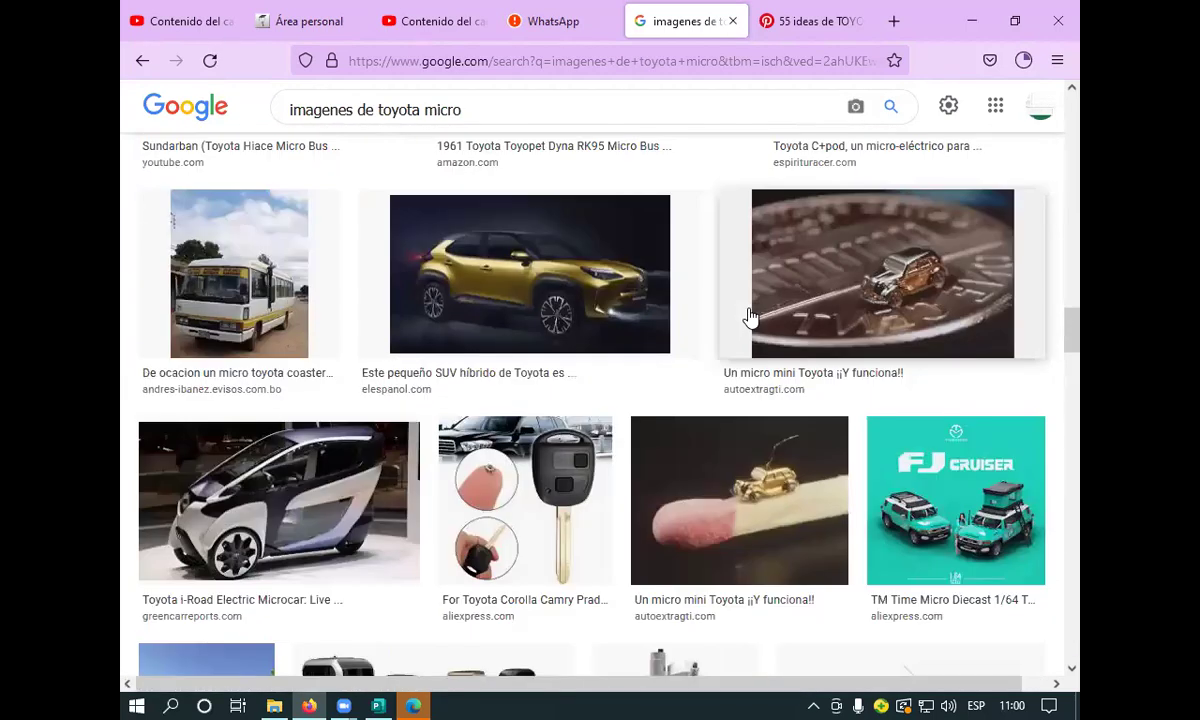
pyautogui.scroll(15, 750, 318)
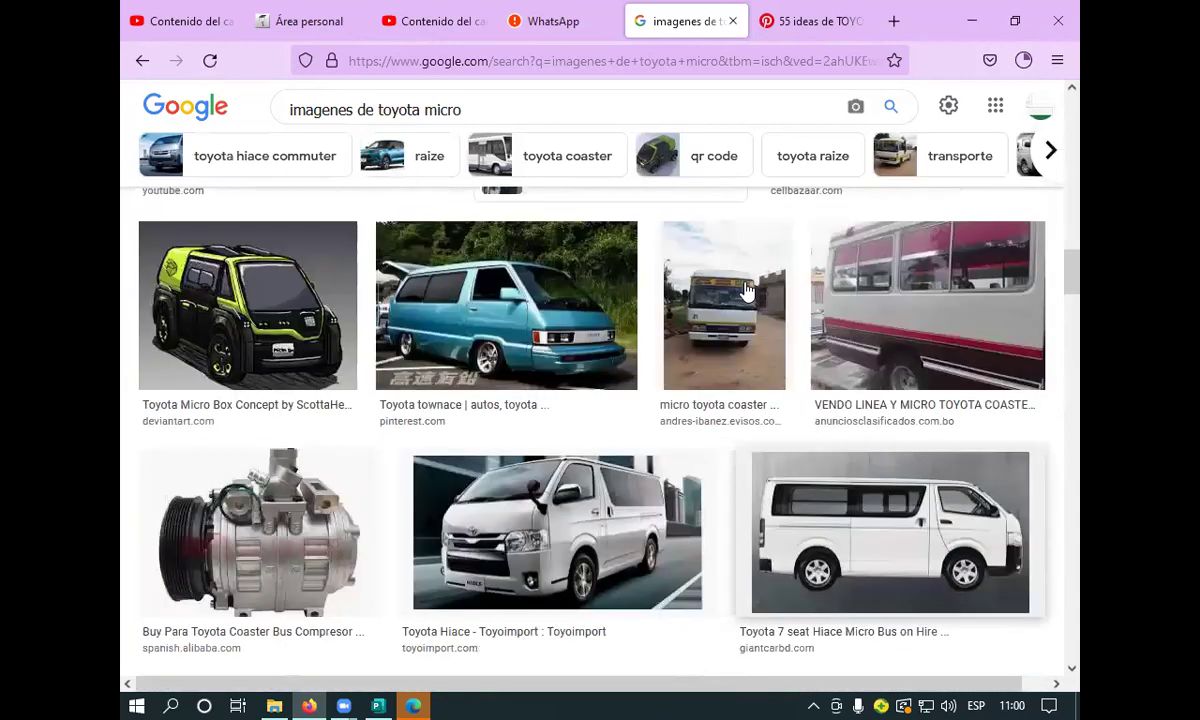
pyautogui.scroll(5, 748, 290)
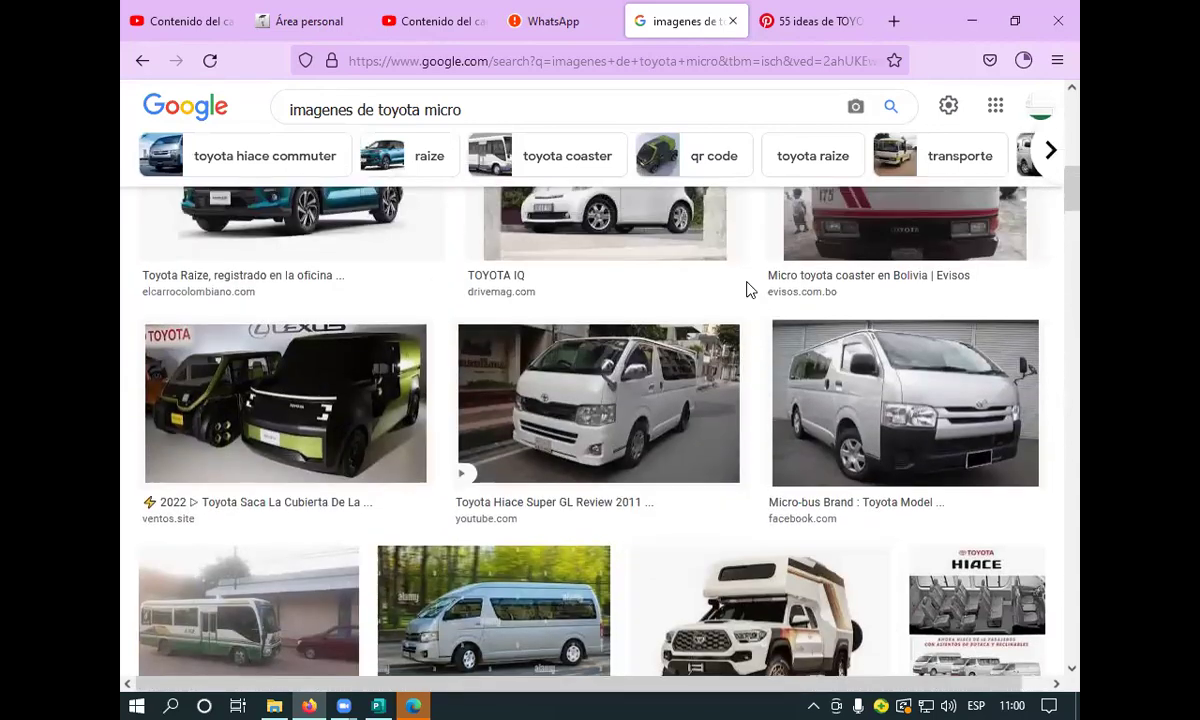
pyautogui.scroll(4, 741, 288)
pyautogui.scroll(4, 745, 288)
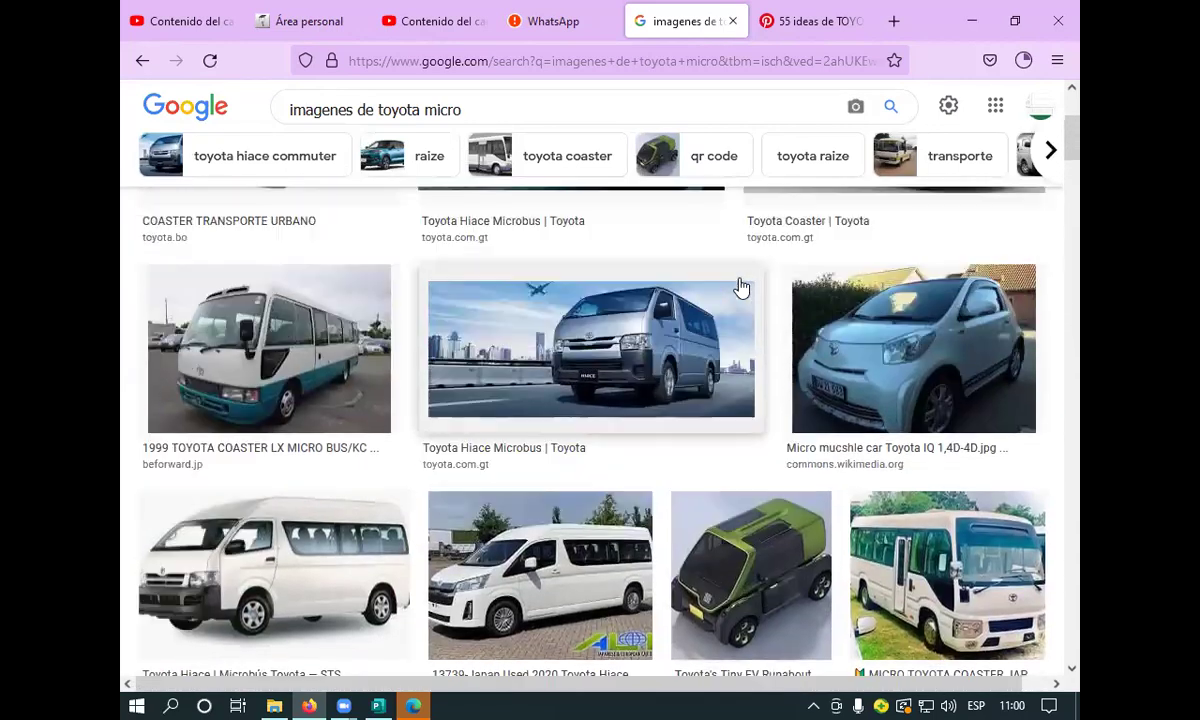
# Open the white and purple Toyota Coaster result from toyota.com.gt and copy its enlarged preview image.
pyautogui.click(790, 275)
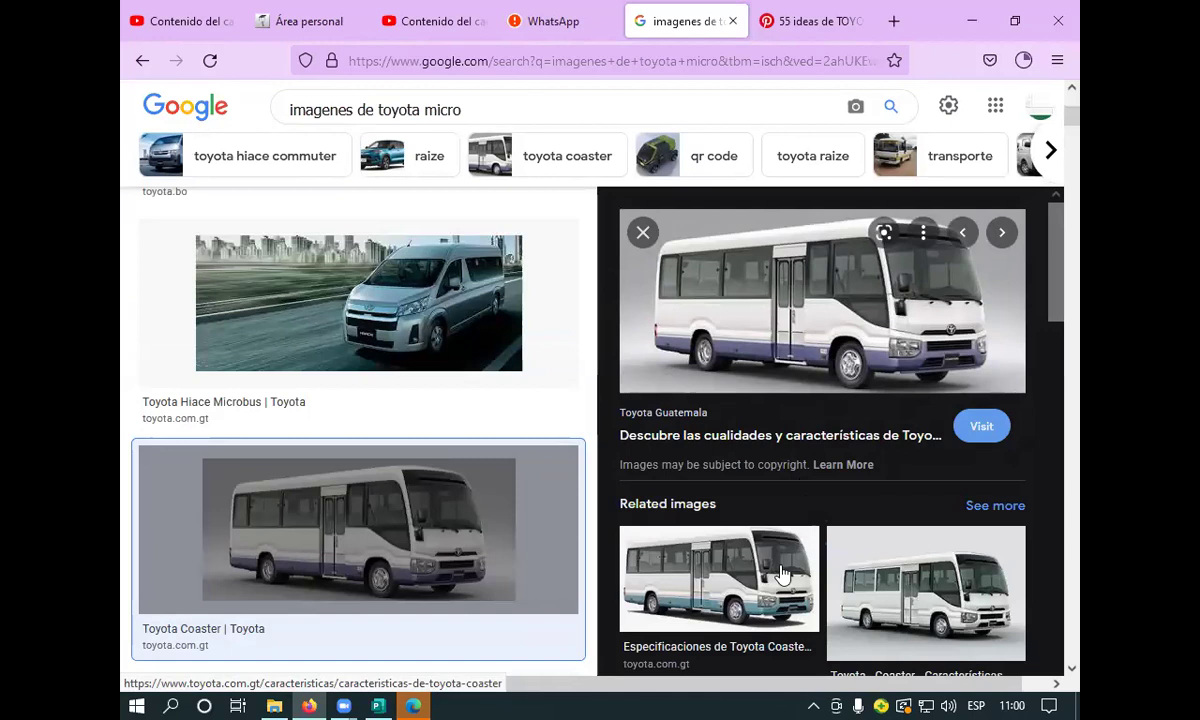
pyautogui.scroll(-5, 740, 545)
pyautogui.scroll(3, 770, 562)
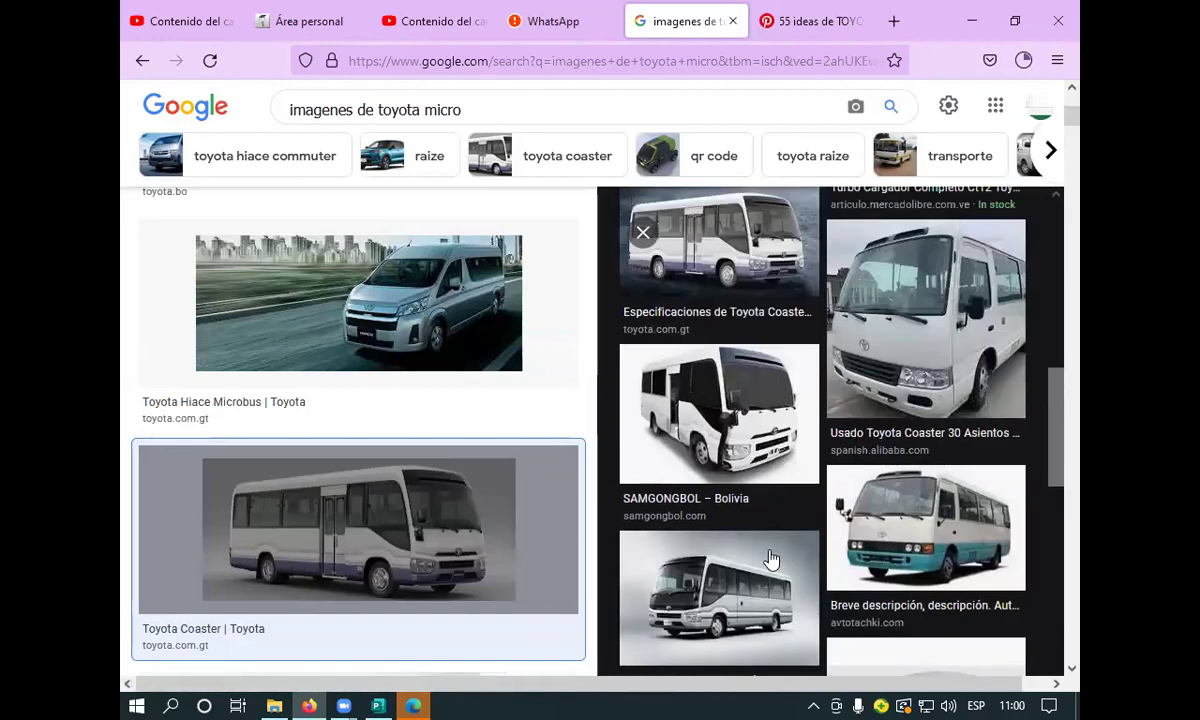
pyautogui.scroll(-5, 770, 562)
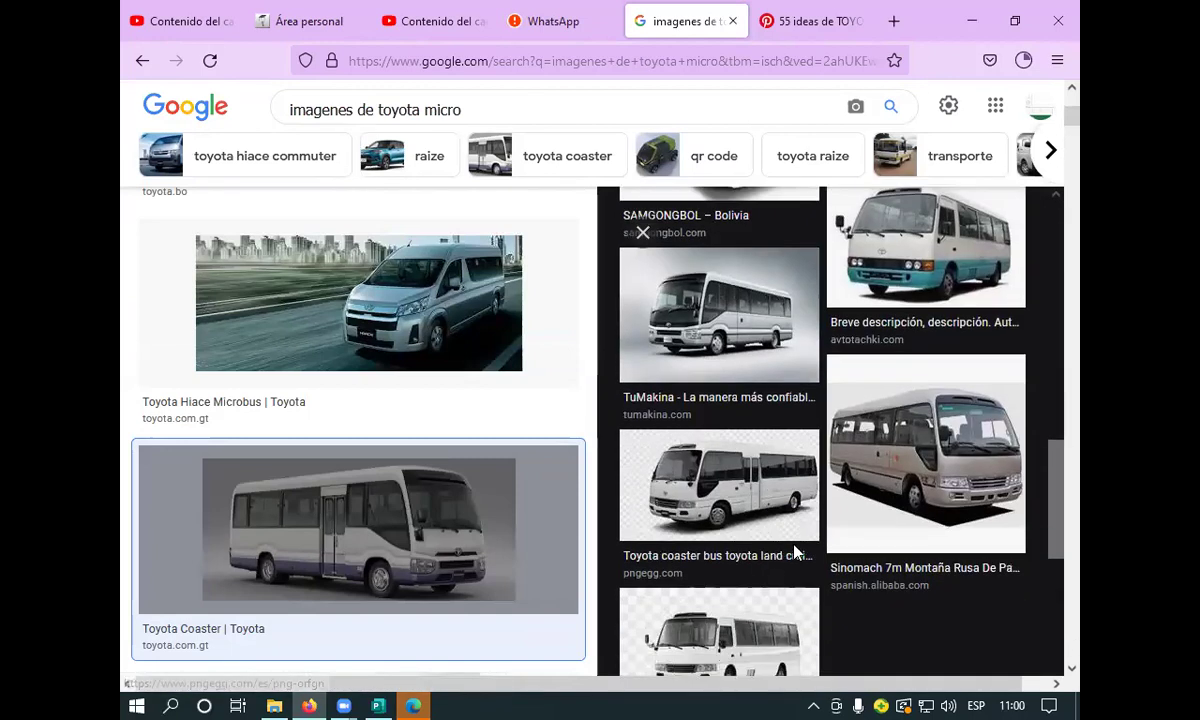
pyautogui.scroll(6, 796, 550)
pyautogui.scroll(5, 930, 388)
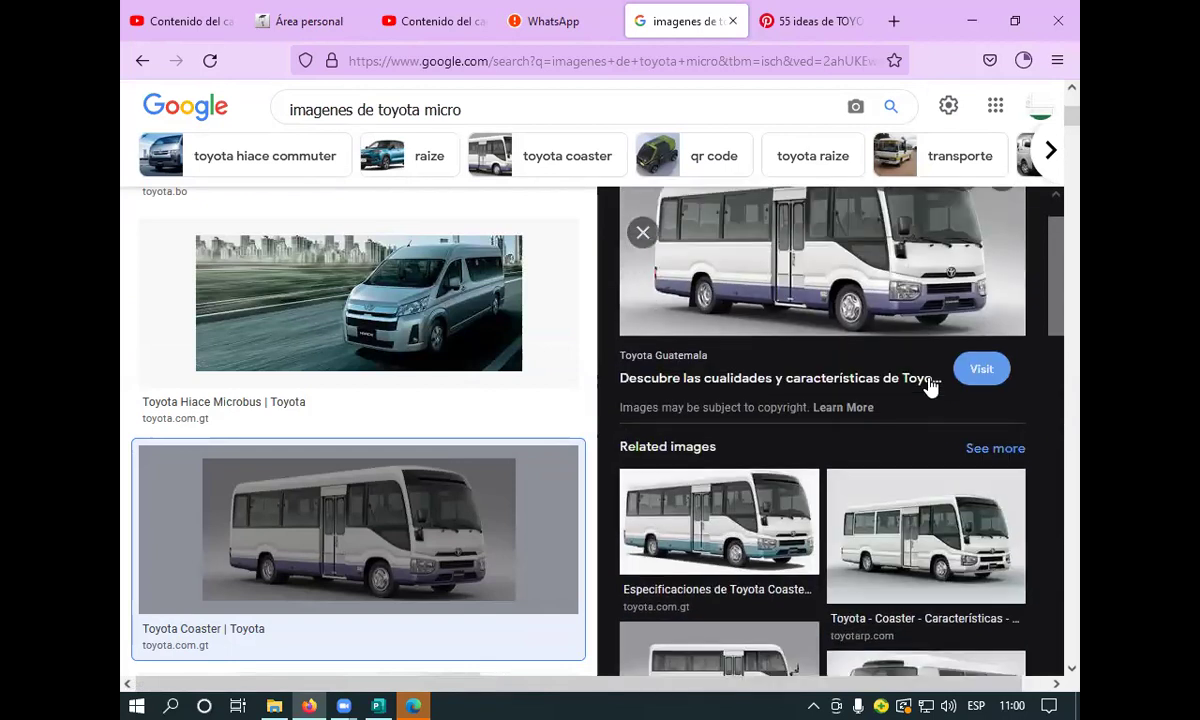
pyautogui.rightClick(815, 272)
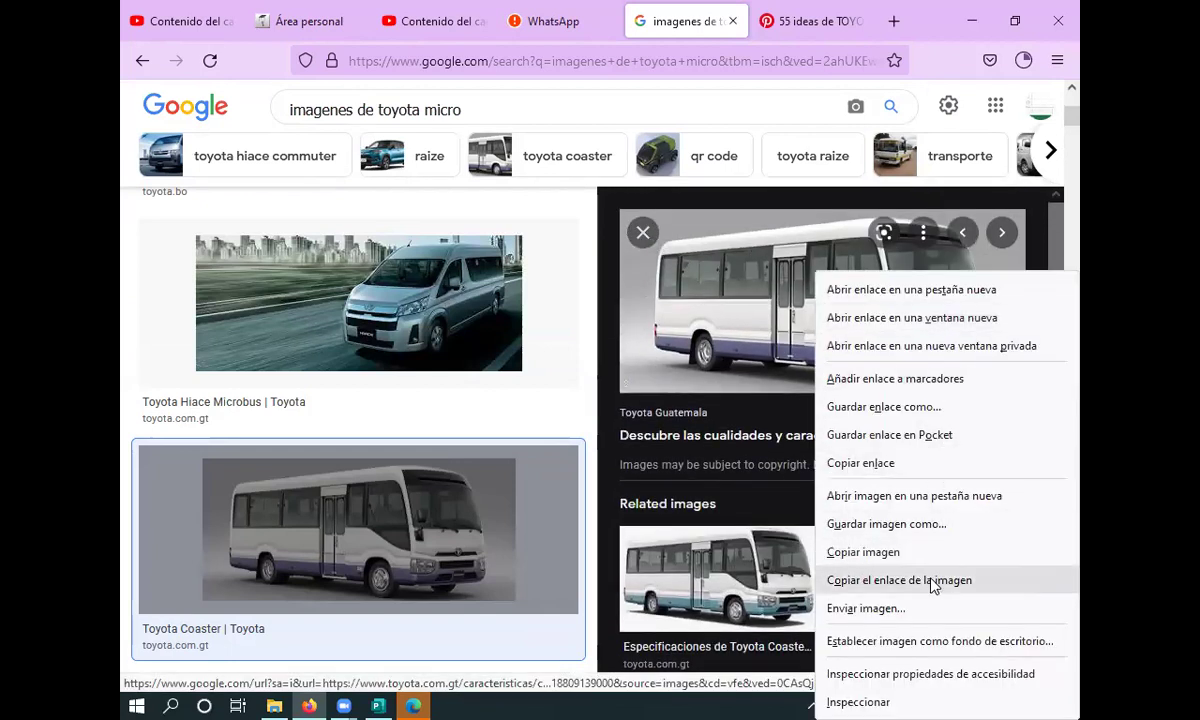
pyautogui.rightClick(816, 271)
pyautogui.rightClick(816, 271)
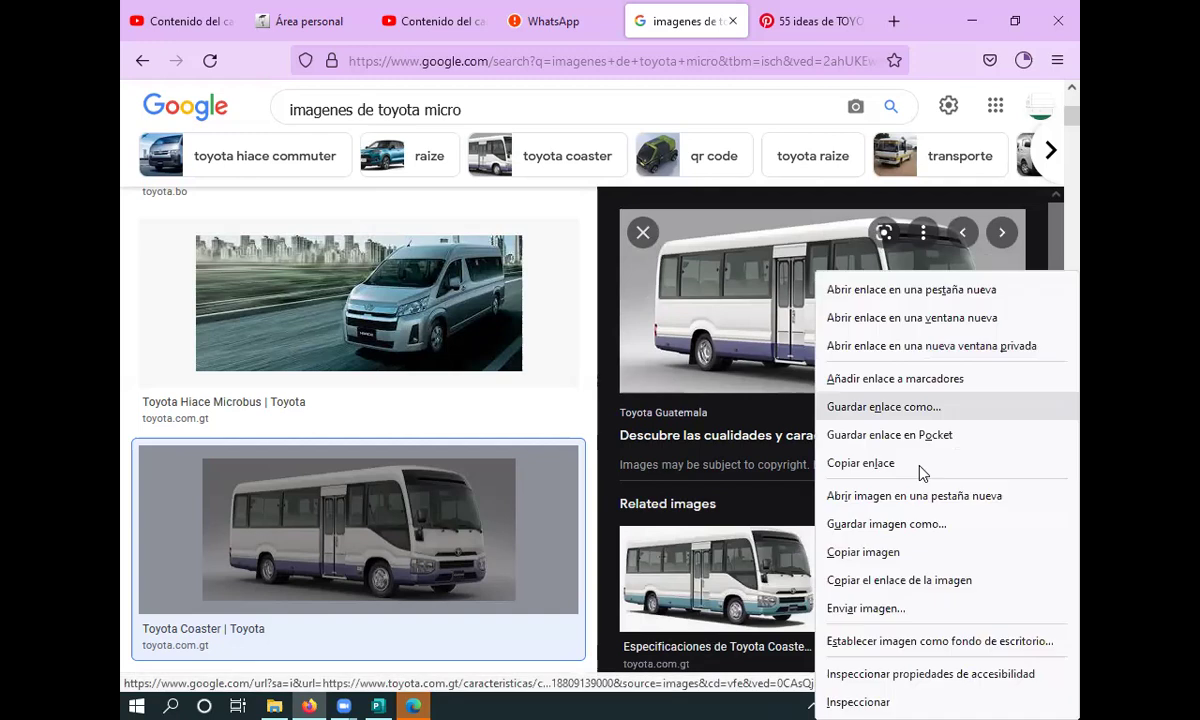
pyautogui.click(911, 556)
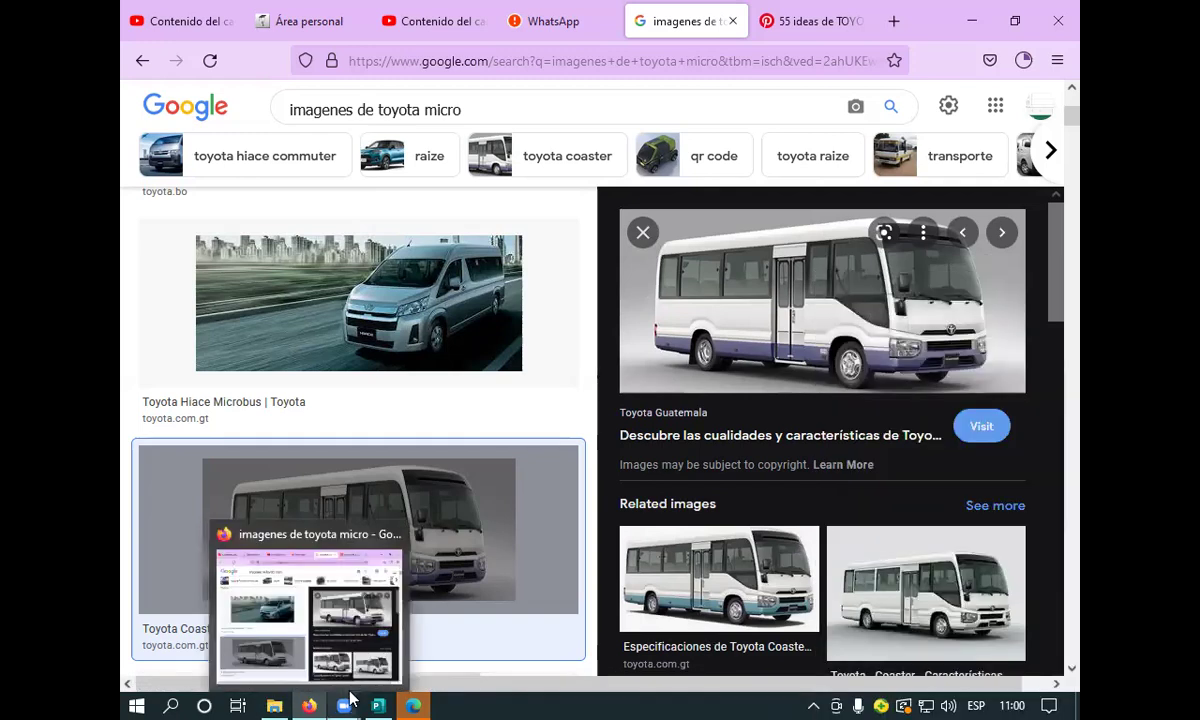
# Switch to Publisher and paste the copied Toyota Coaster picture onto the brochure page.
pyautogui.click(378, 706)
pyautogui.rightClick(567, 259)
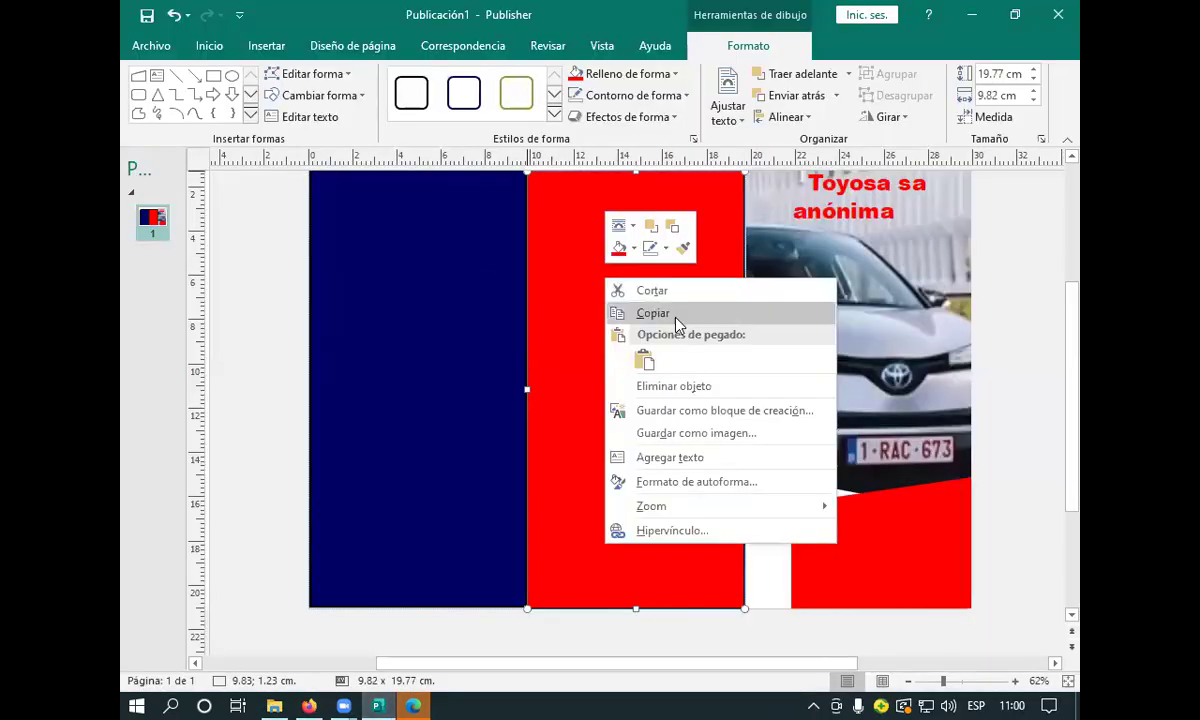
pyautogui.click(641, 354)
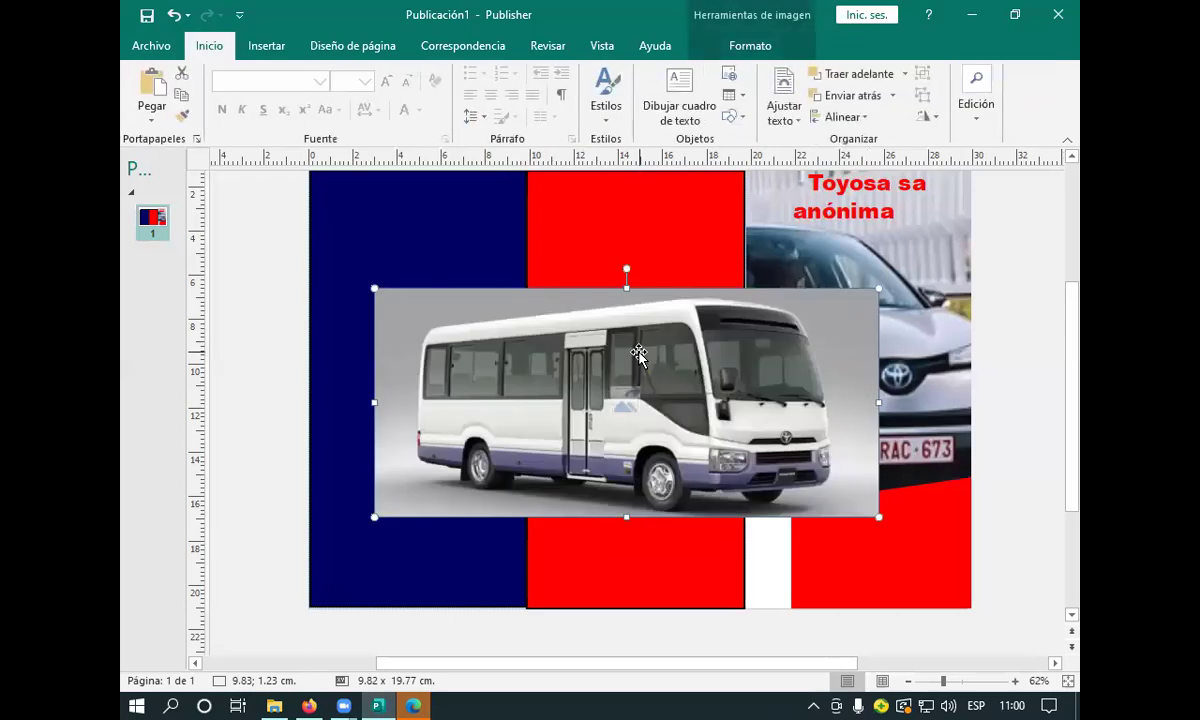
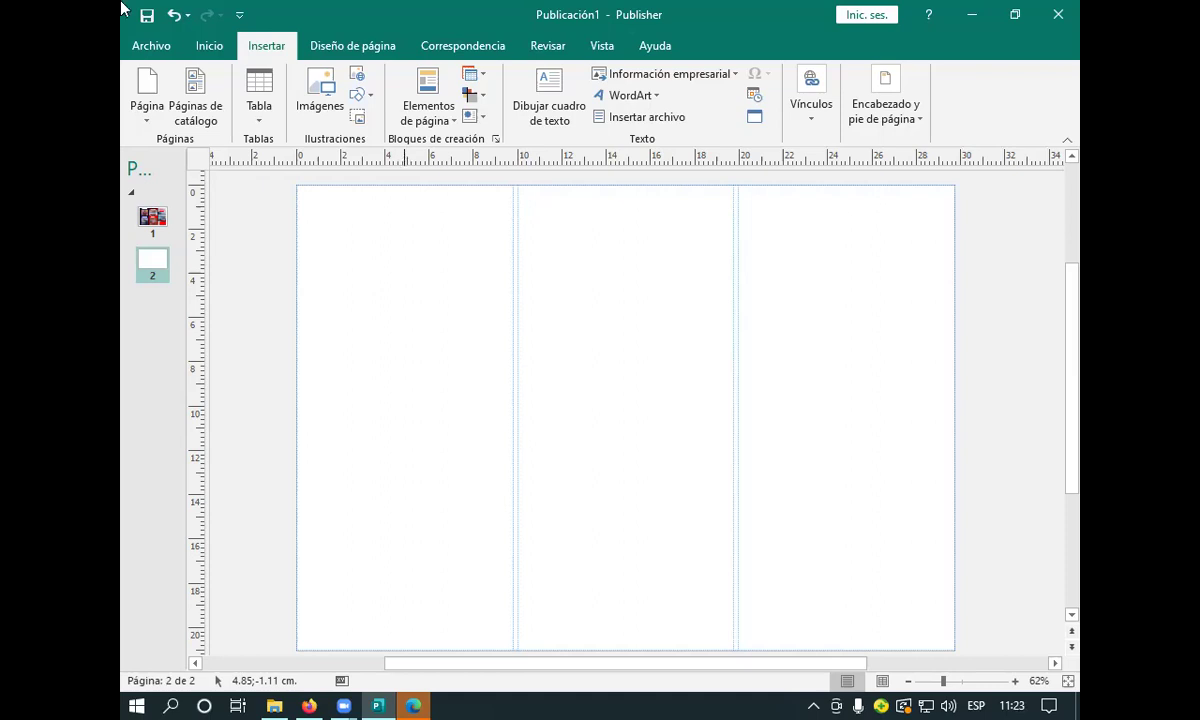
pyautogui.click(277, 704)
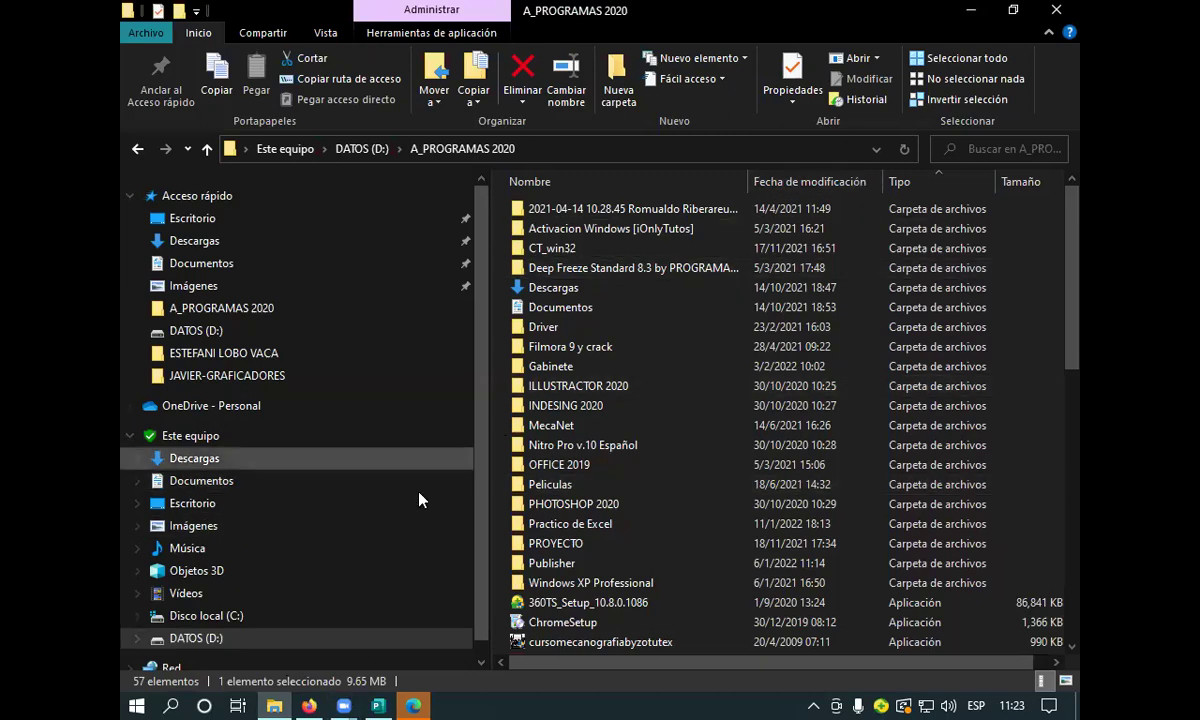
pyautogui.scroll(-1, 285, 595)
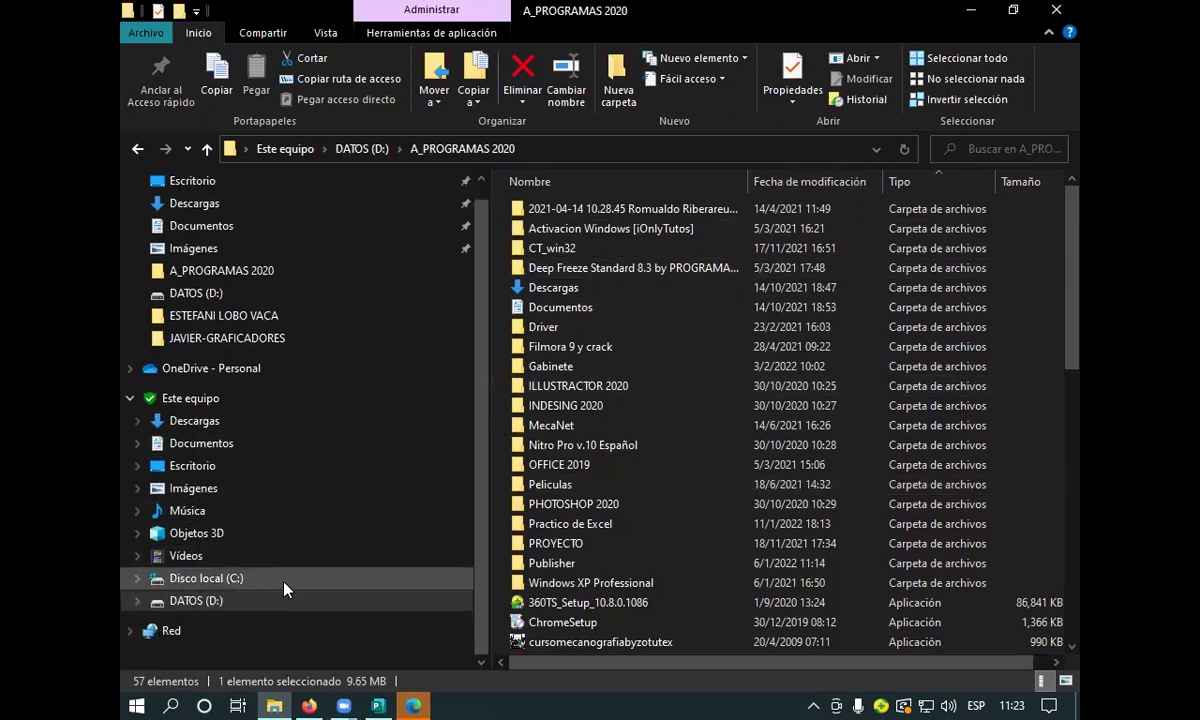
pyautogui.scroll(1, 284, 588)
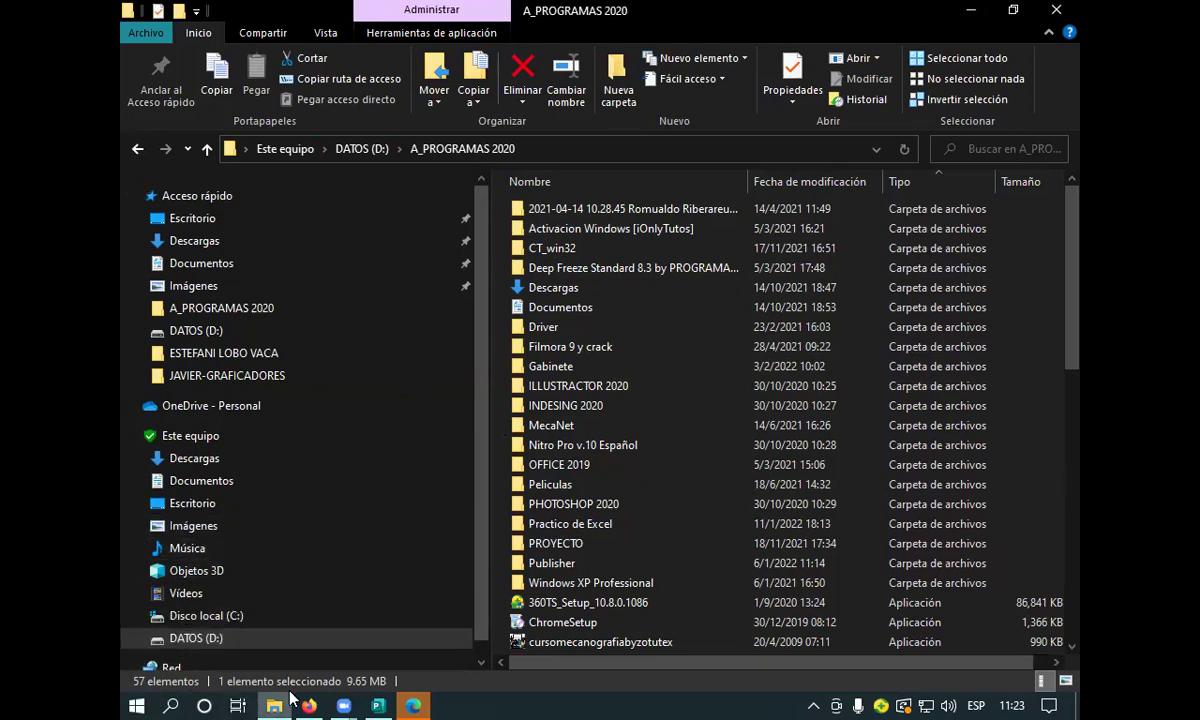
pyautogui.click(378, 706)
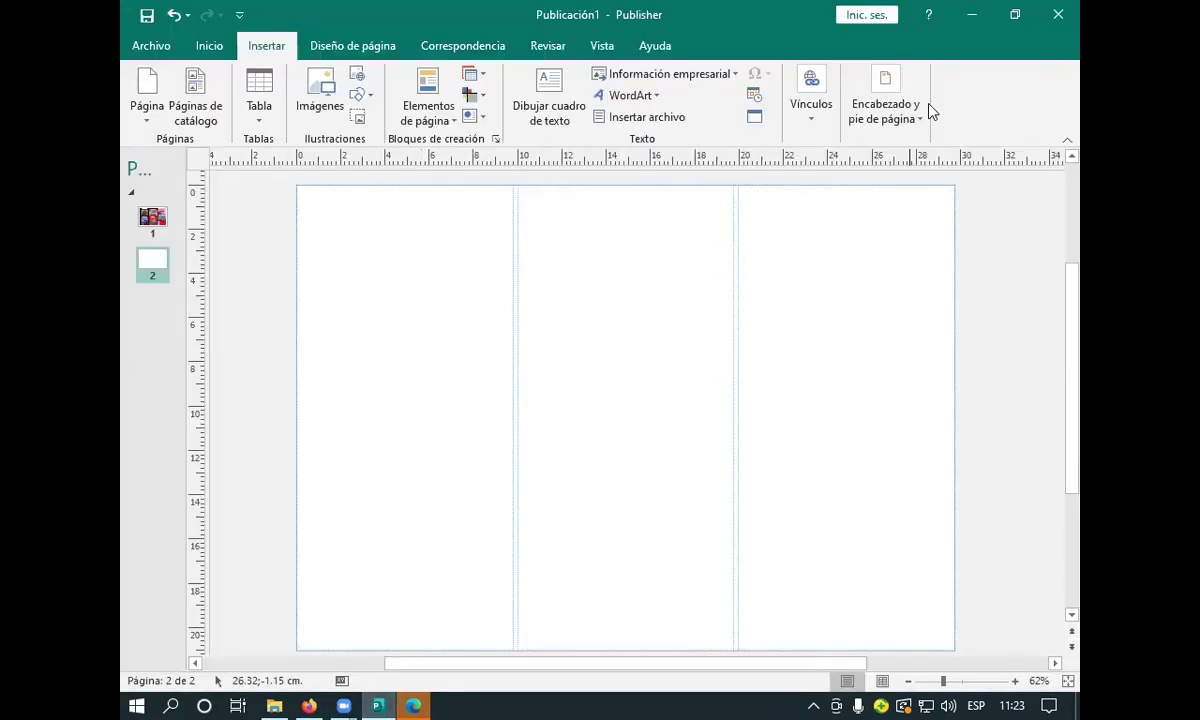
# Minimize the Publisher, File Explorer, Firefox and Edge windows to reach the desktop.
pyautogui.click(971, 14)
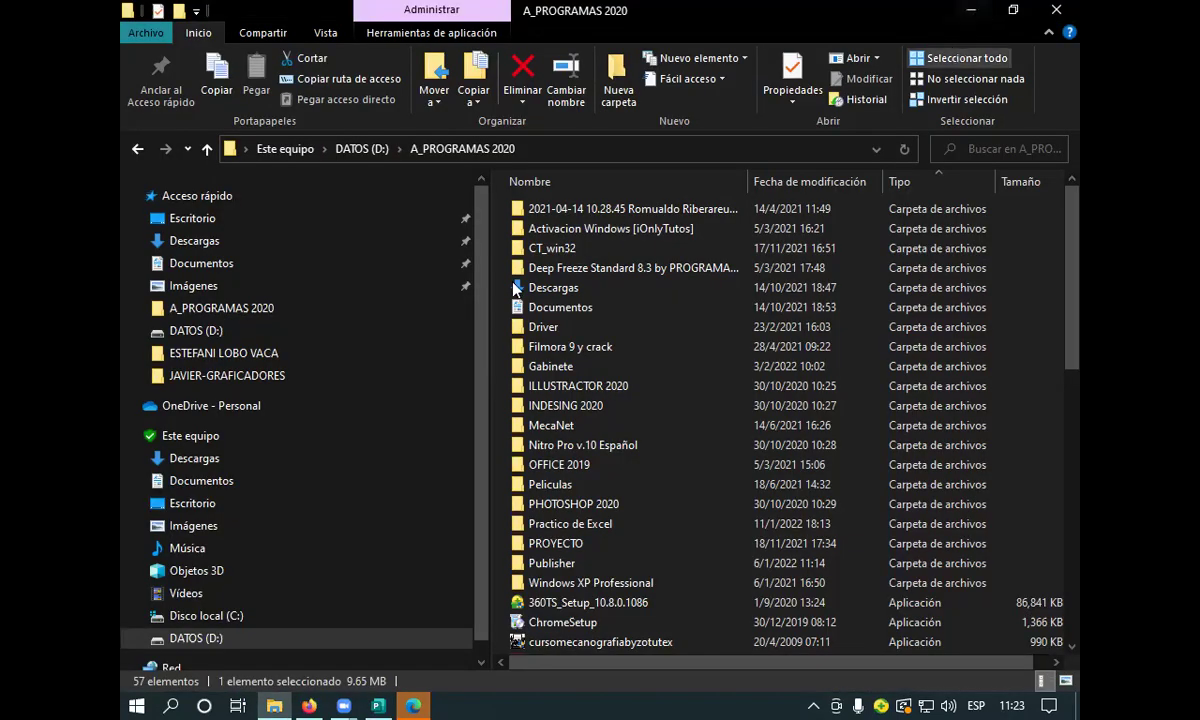
pyautogui.click(972, 10)
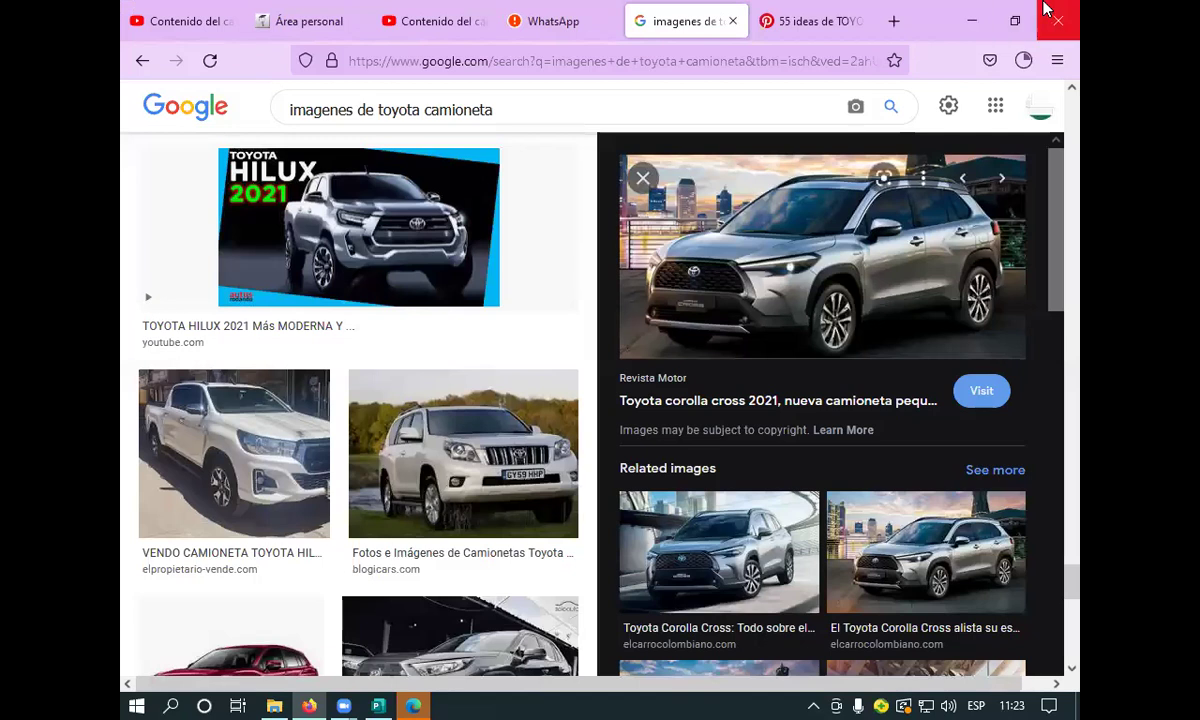
pyautogui.click(971, 21)
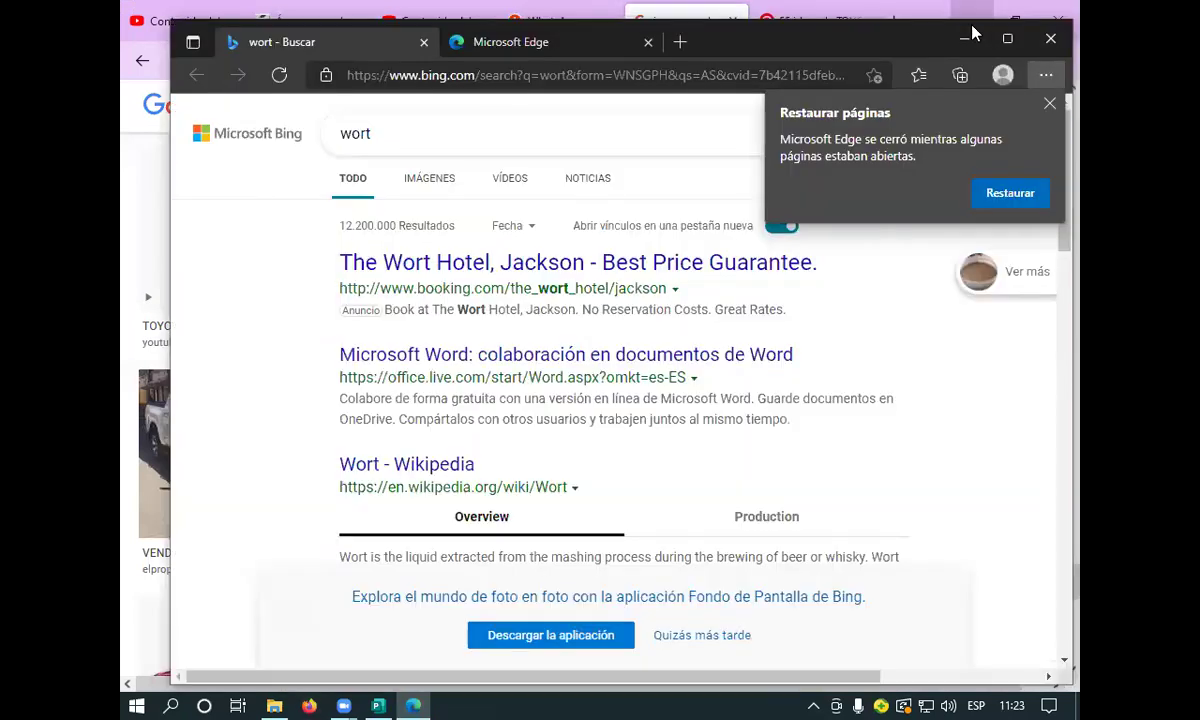
pyautogui.click(970, 37)
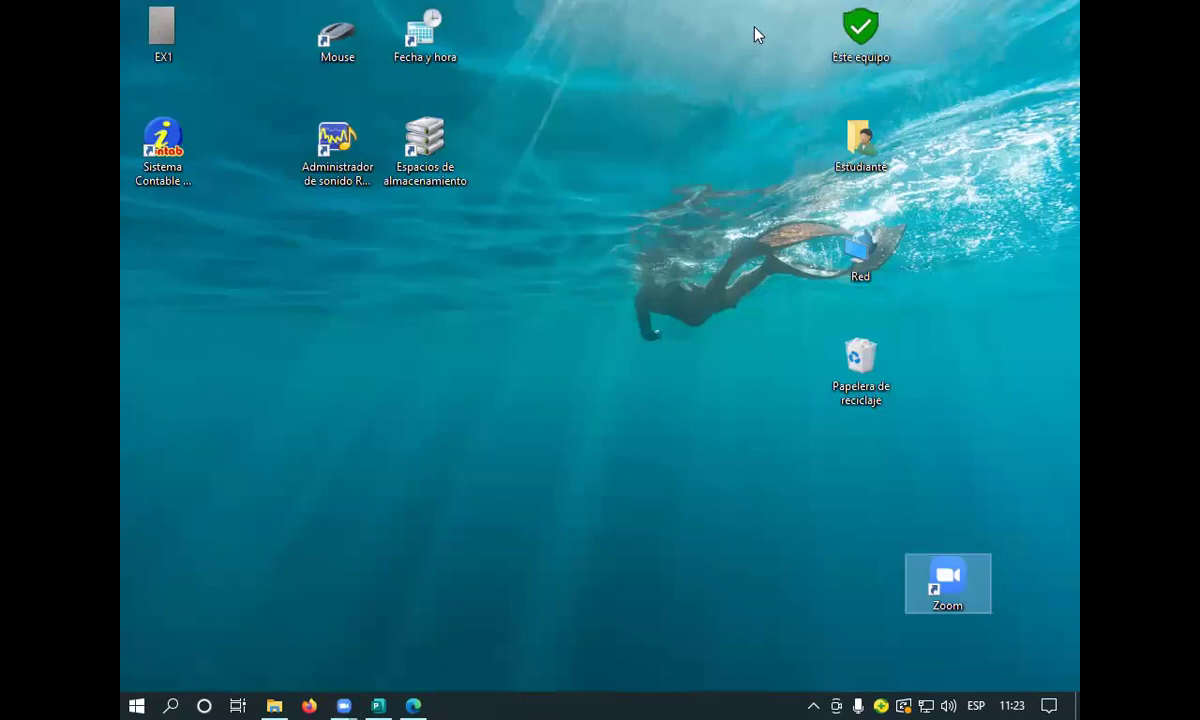
pyautogui.click(1042, 147)
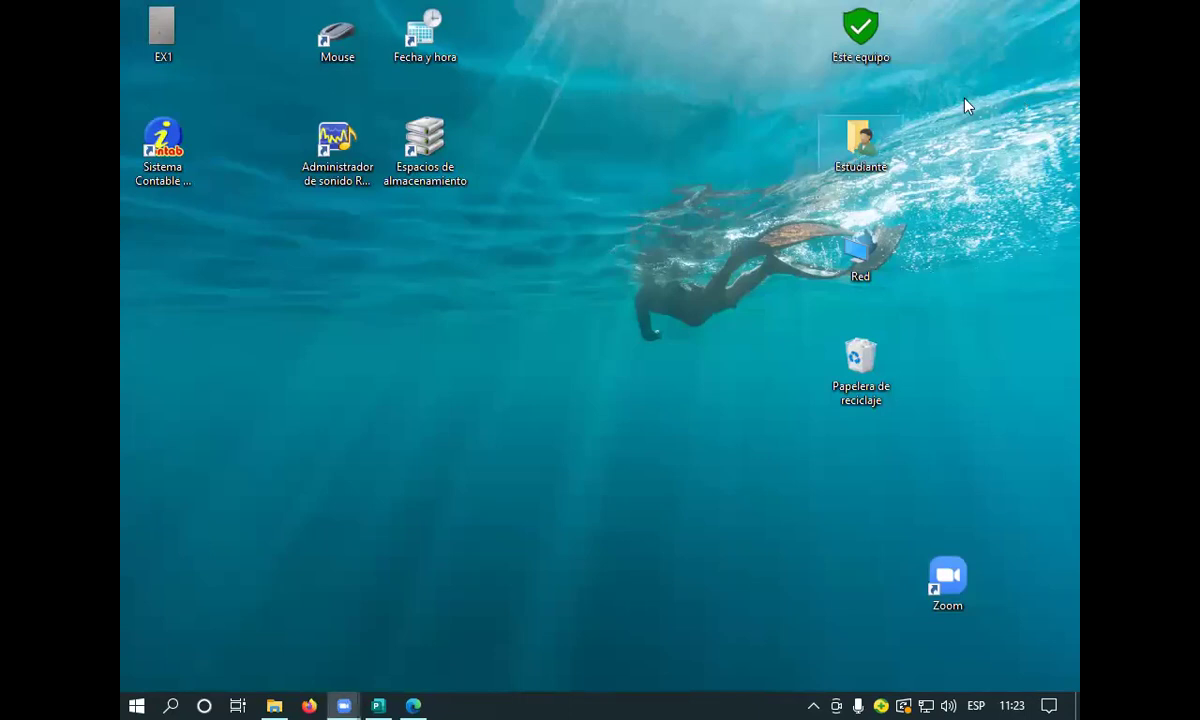
# Open Este equipo, search the DATOS (D:) drive for jcc123 and open that folder.
pyautogui.doubleClick(872, 50)
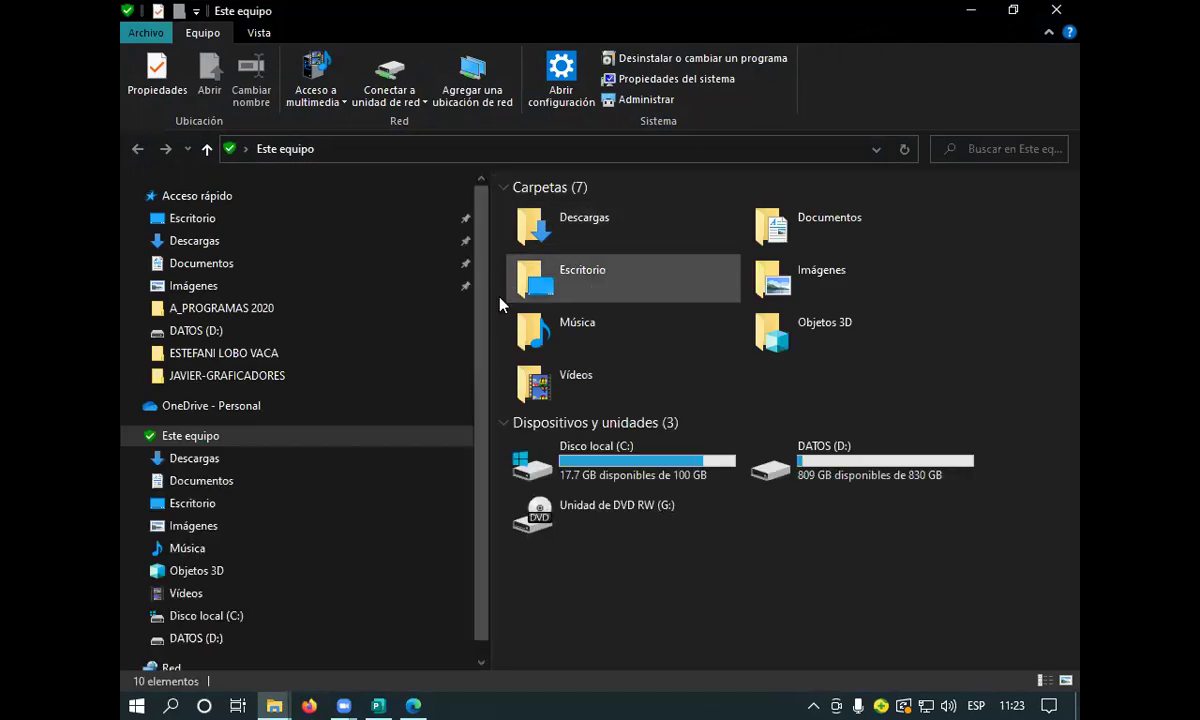
pyautogui.click(318, 330)
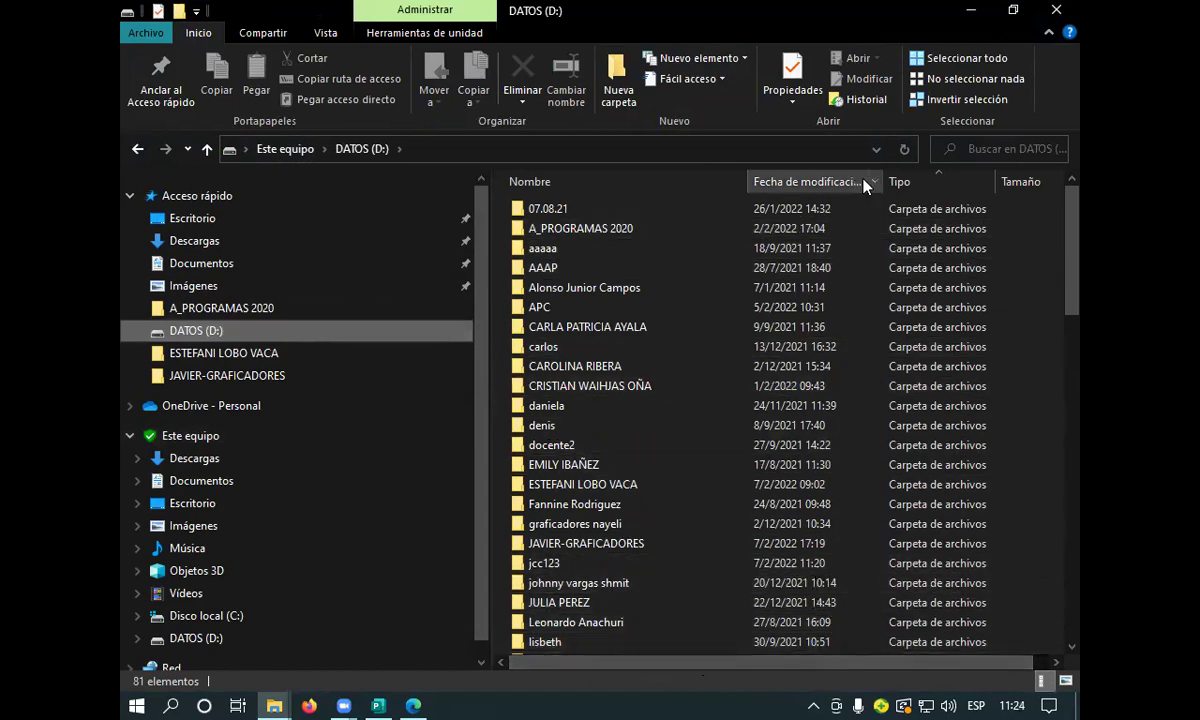
pyautogui.click(958, 152)
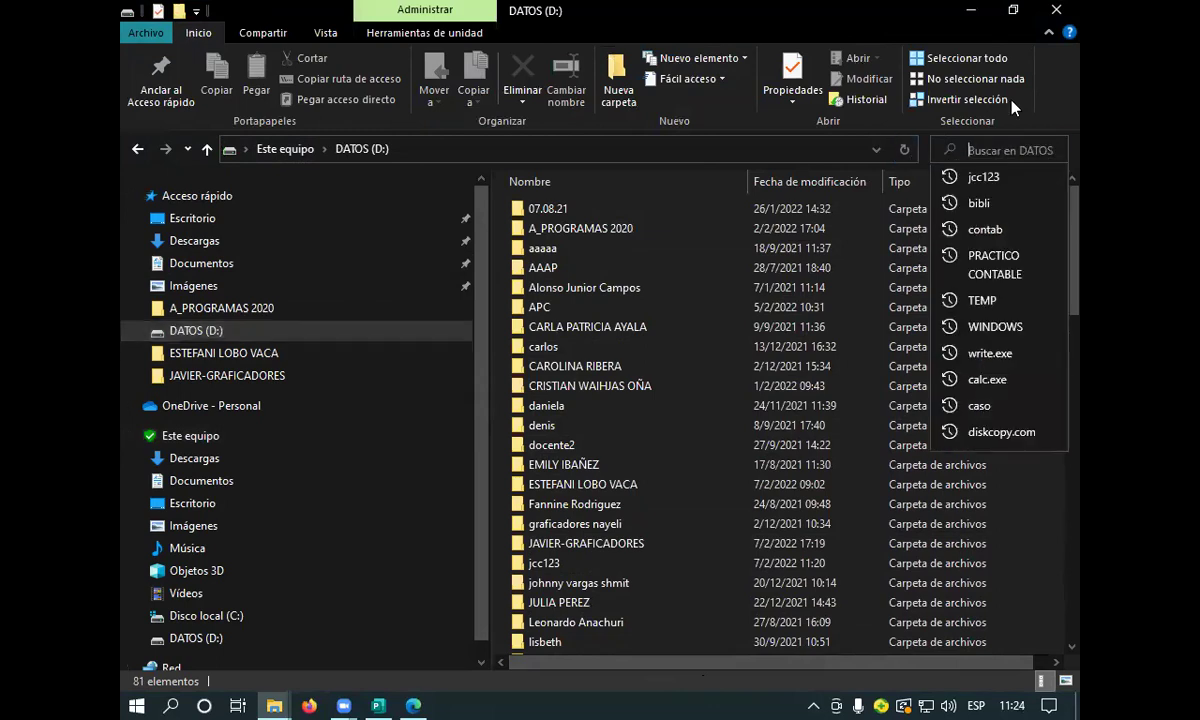
pyautogui.write('jcc')
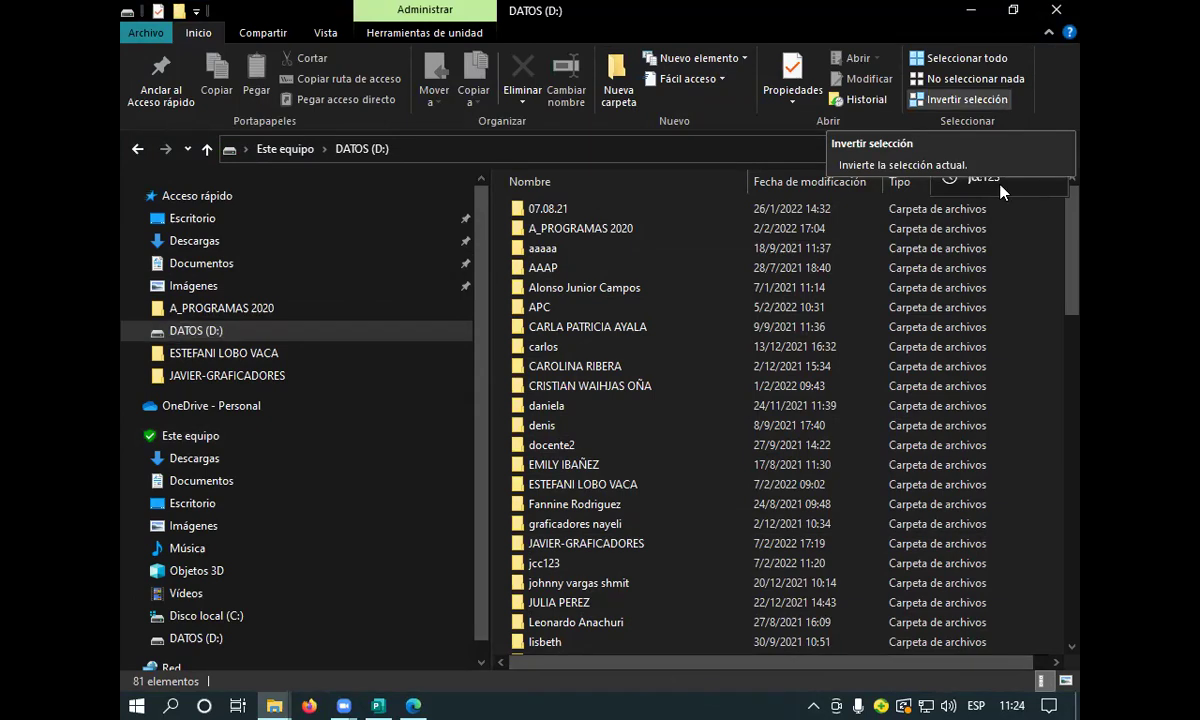
pyautogui.click(1002, 190)
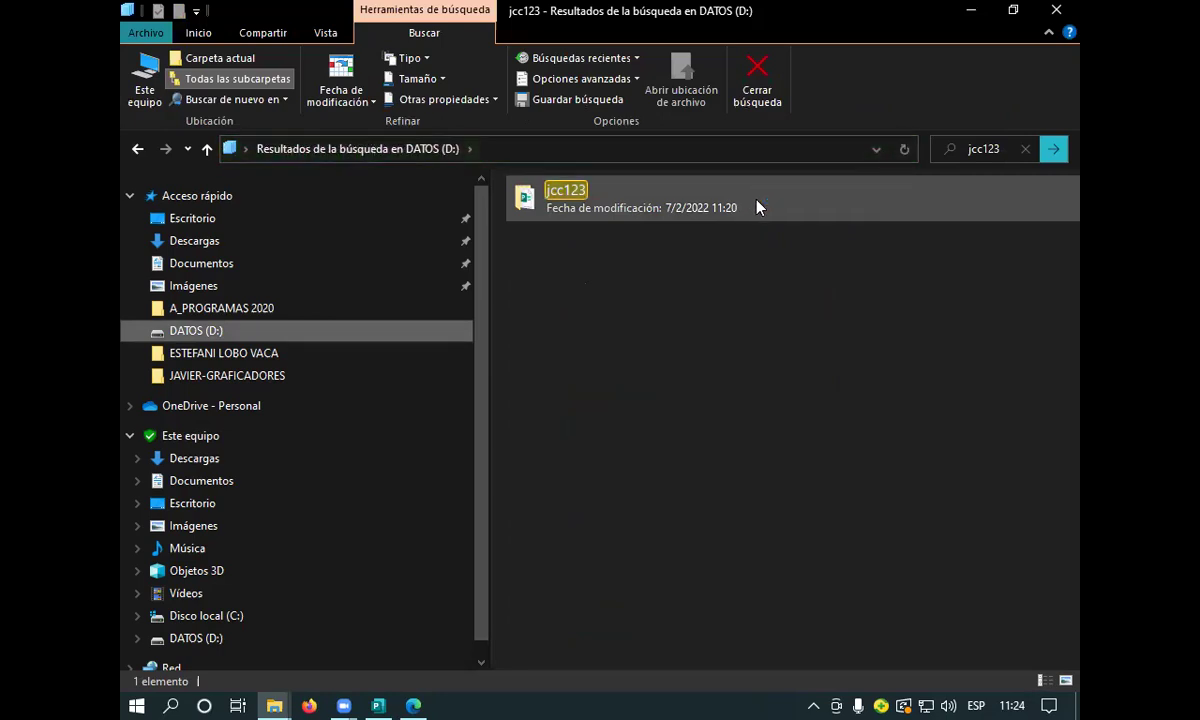
pyautogui.doubleClick(757, 207)
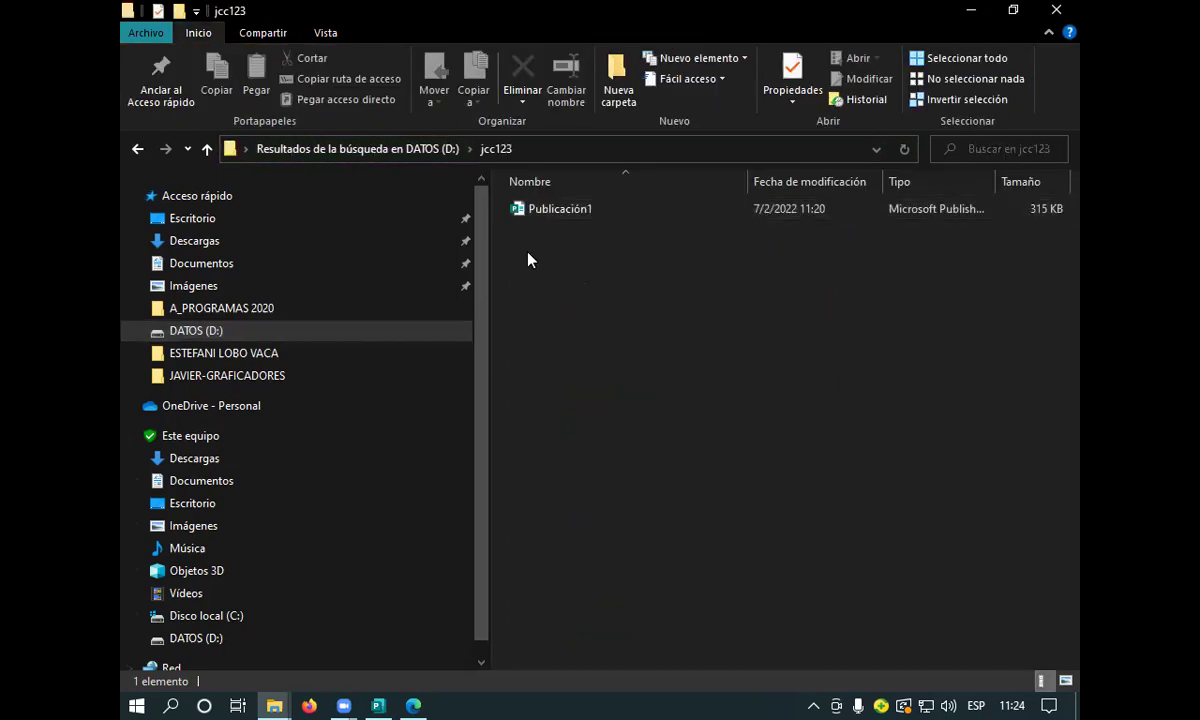
# Switch to Publisher and bring up Save As with the jcc123 folder on DATOS (D:) as the destination.
pyautogui.click(380, 704)
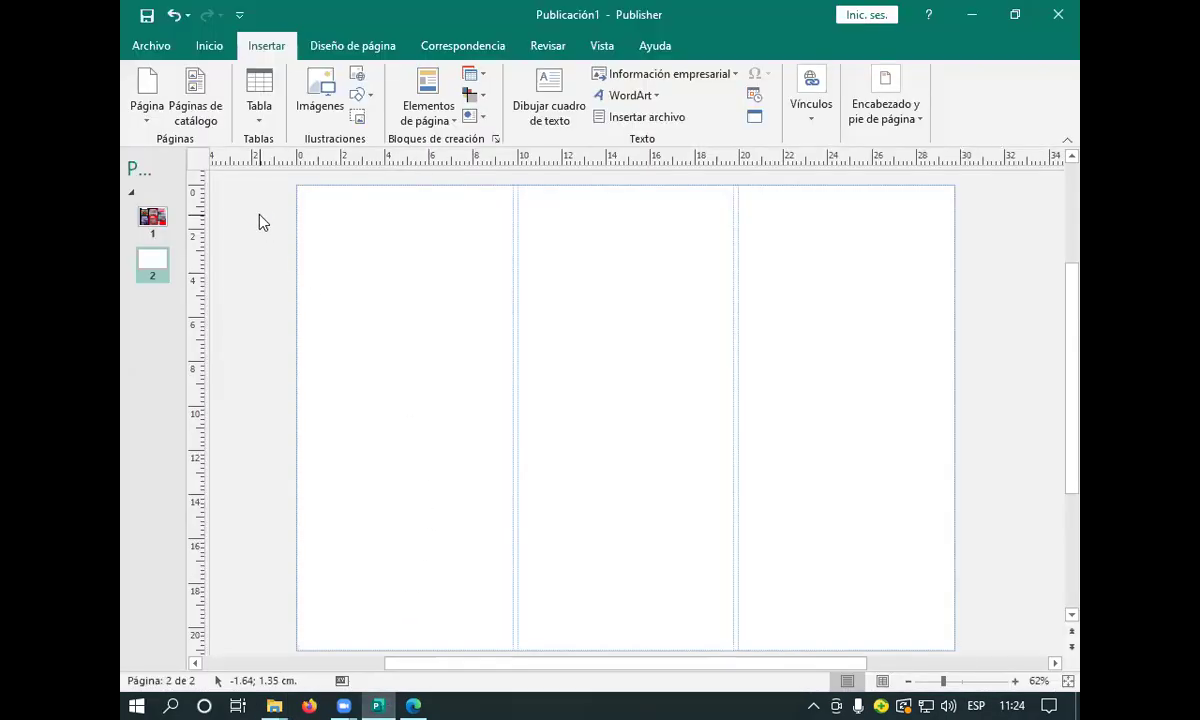
pyautogui.press('F12')
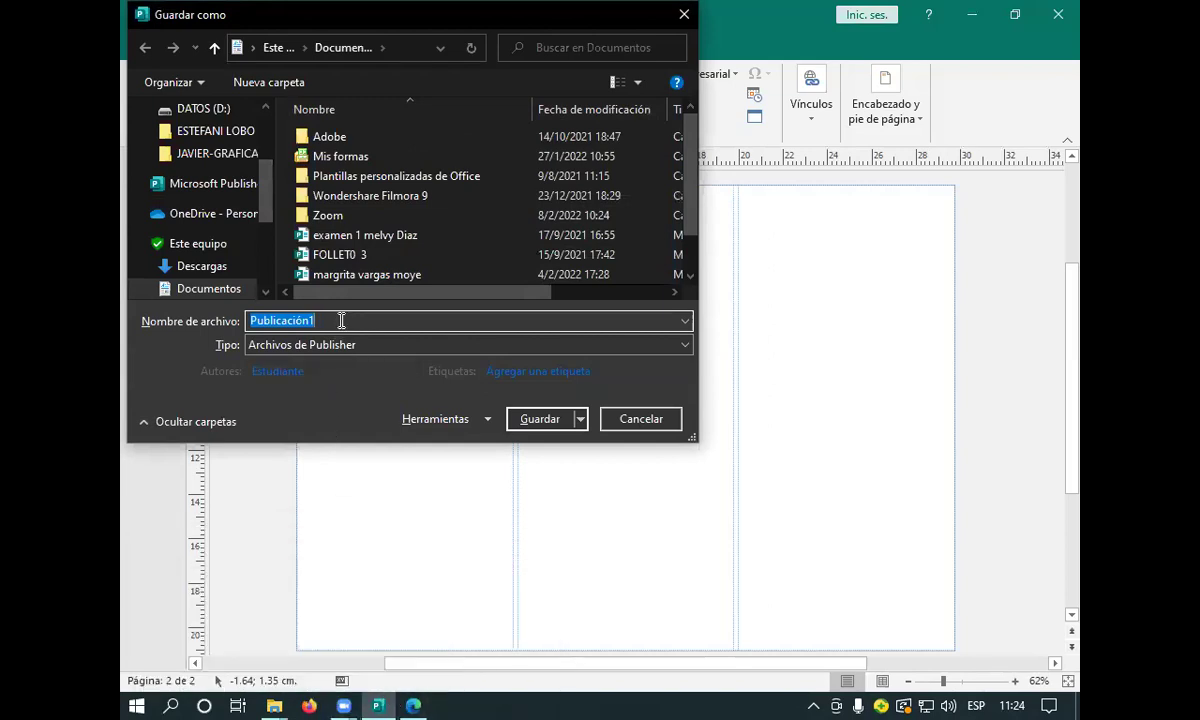
pyautogui.scroll(-2, 258, 250)
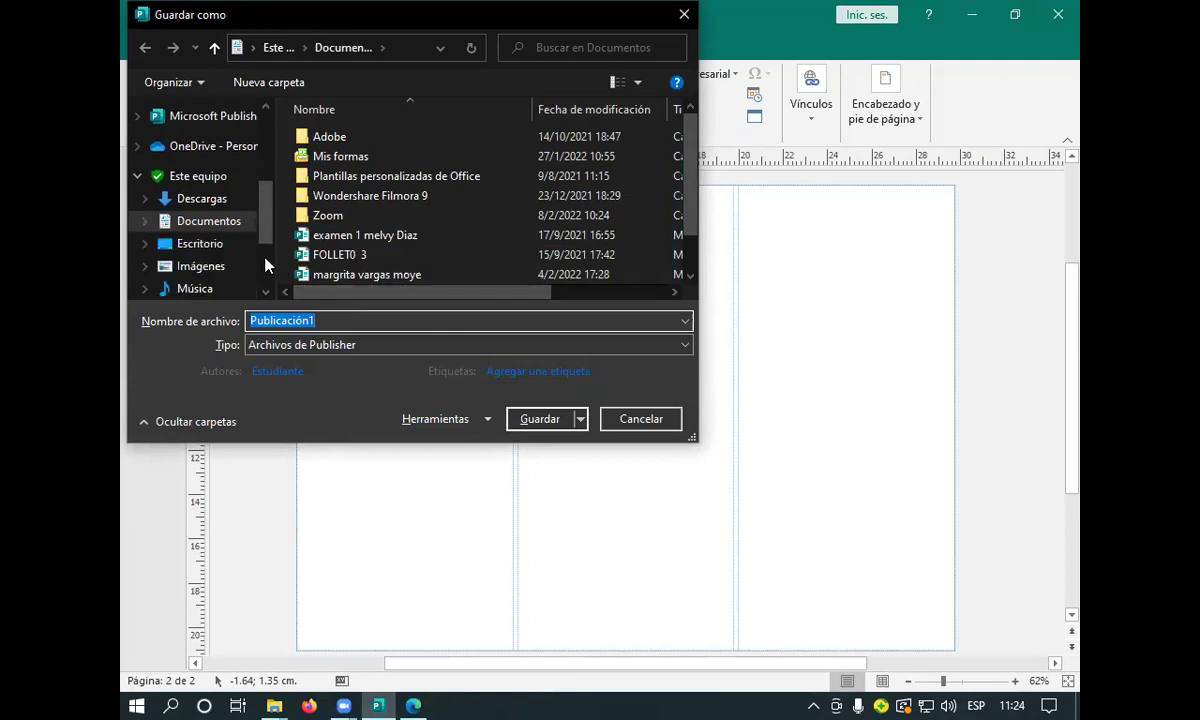
pyautogui.scroll(-2, 265, 265)
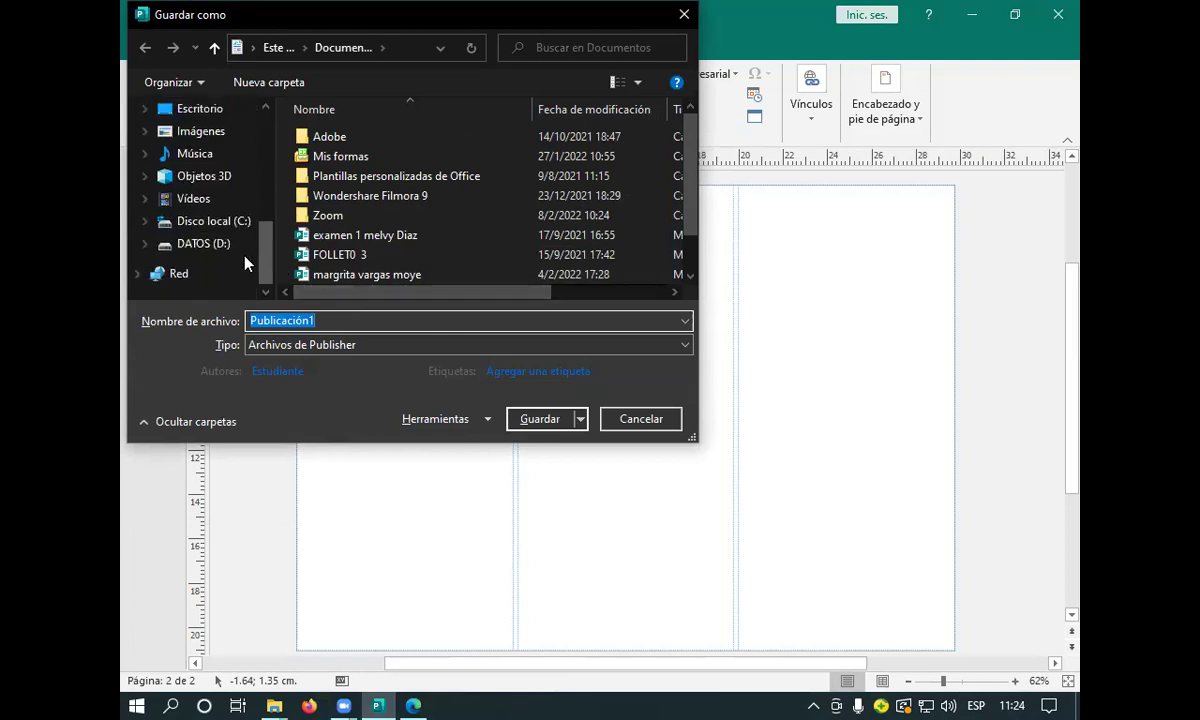
pyautogui.click(221, 244)
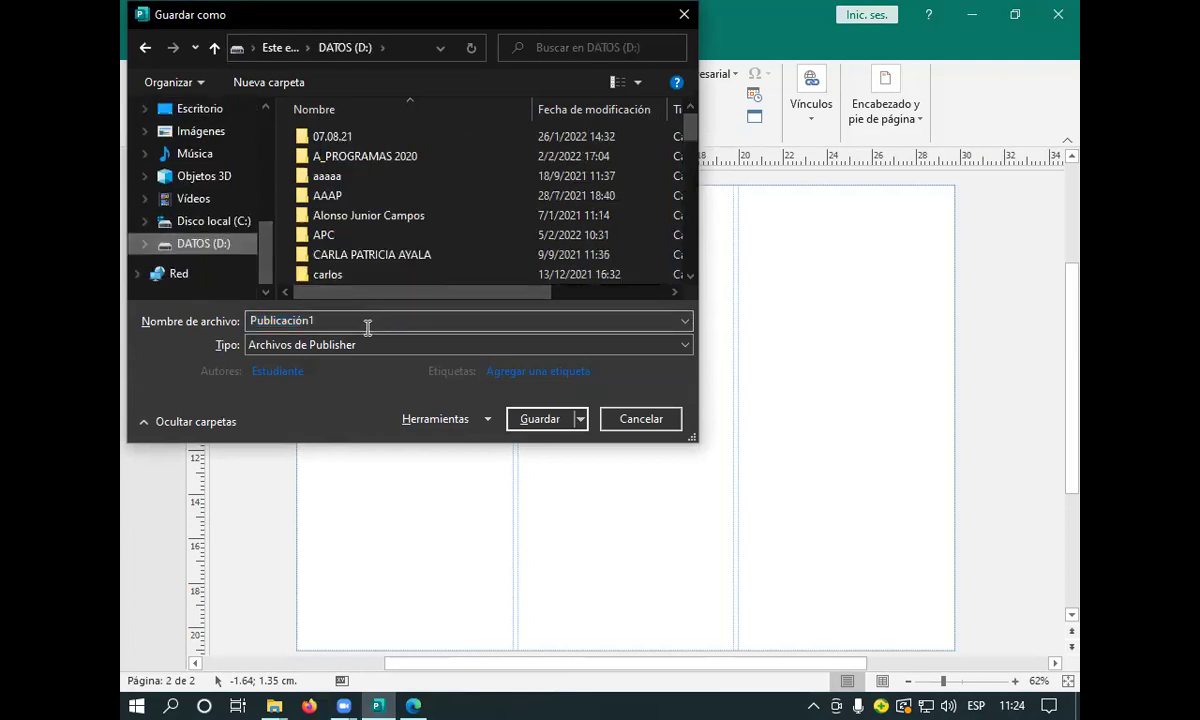
pyautogui.write('jcxc')
pyautogui.press('BackSpace')
pyautogui.press('BackSpace')
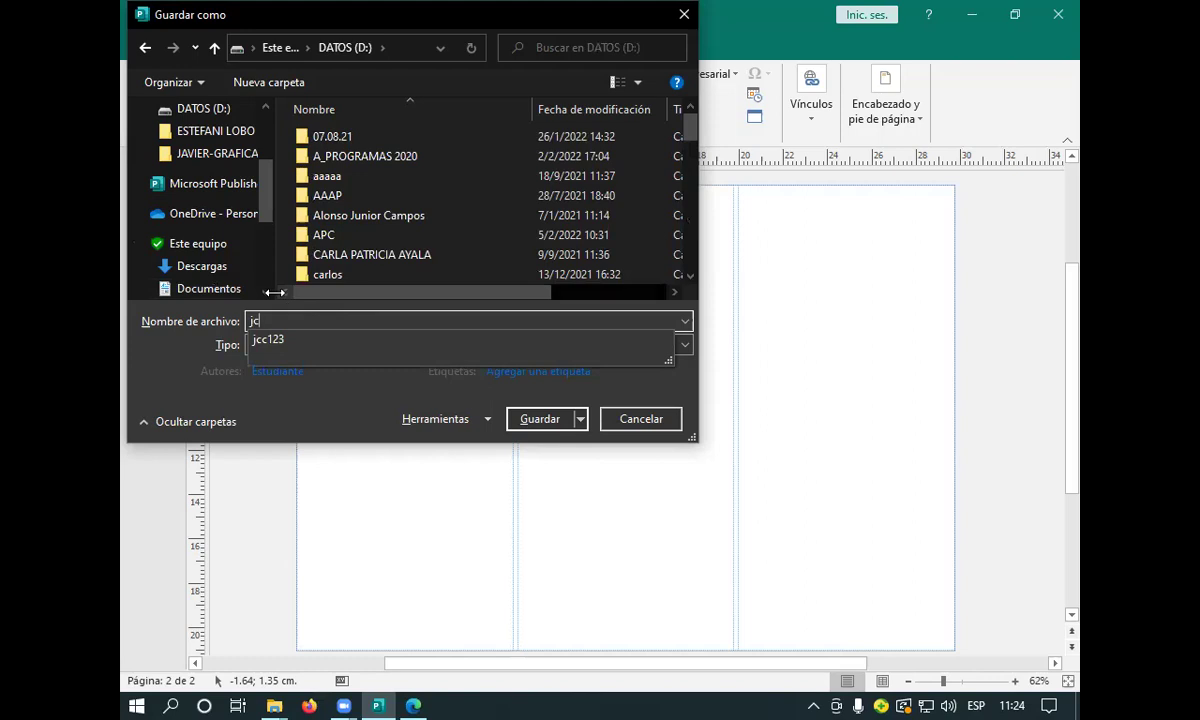
pyautogui.click(328, 343)
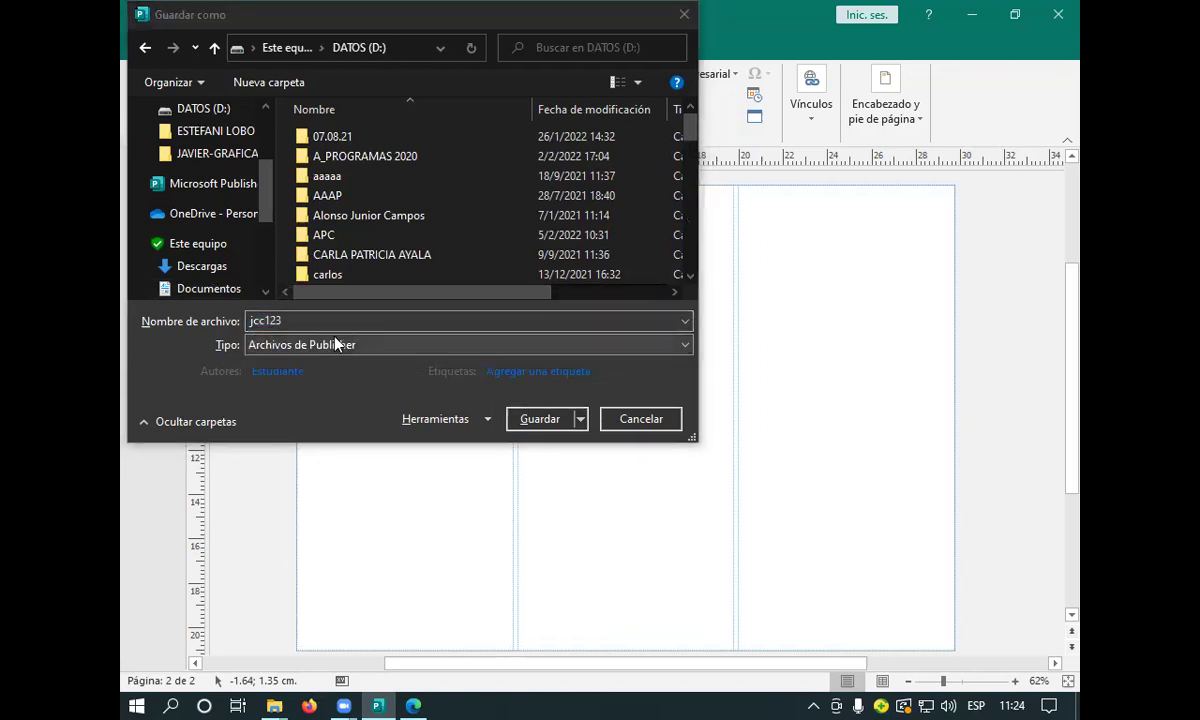
pyautogui.click(407, 320)
pyautogui.press('Return')
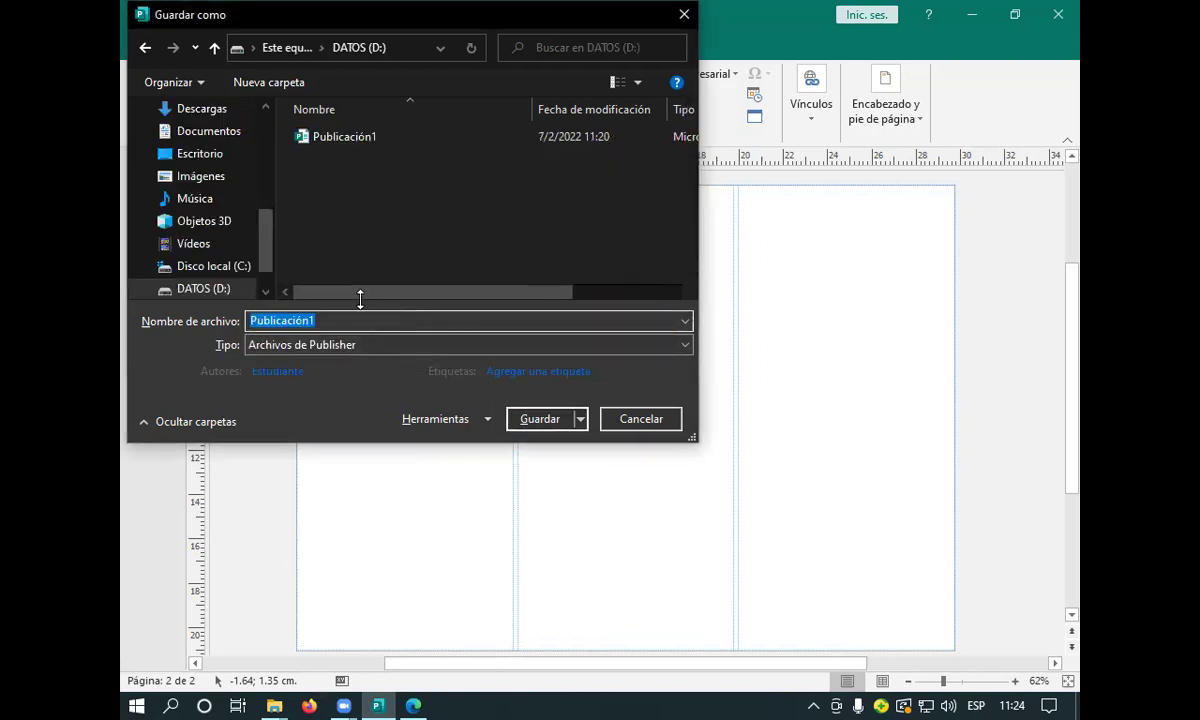
# Decline overwriting Publicación1 and save the brochure as Publicación2 in the jcc123 folder.
pyautogui.click(543, 420)
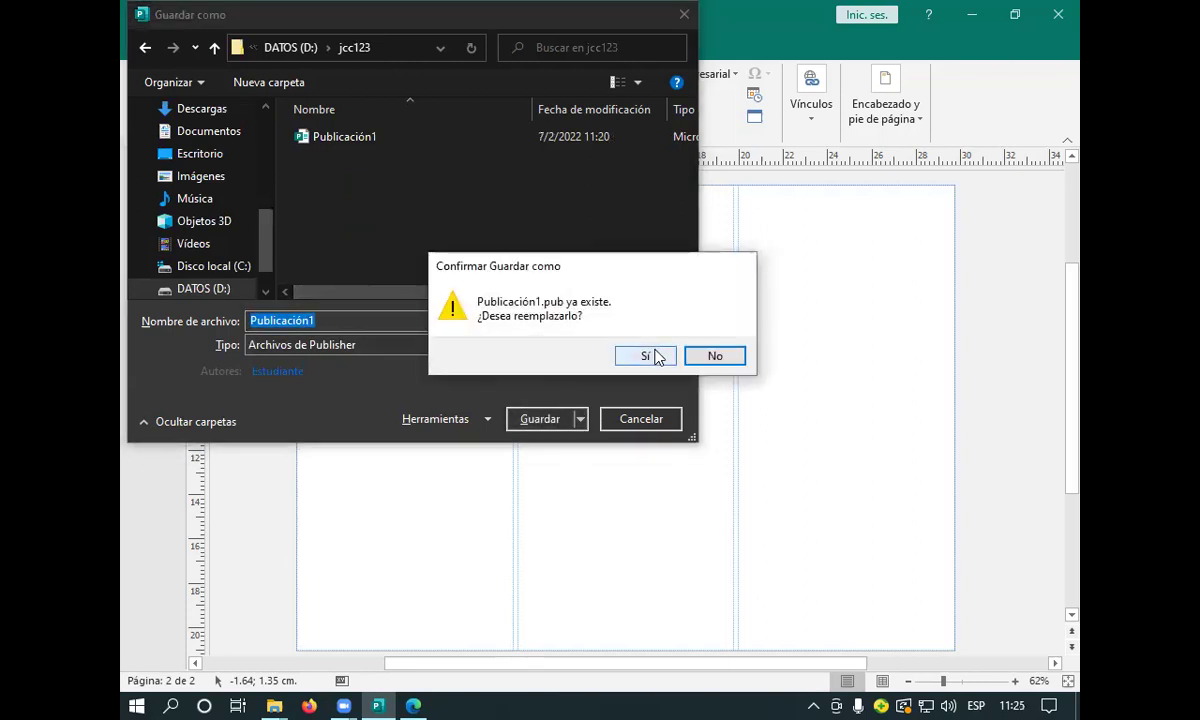
pyautogui.click(712, 356)
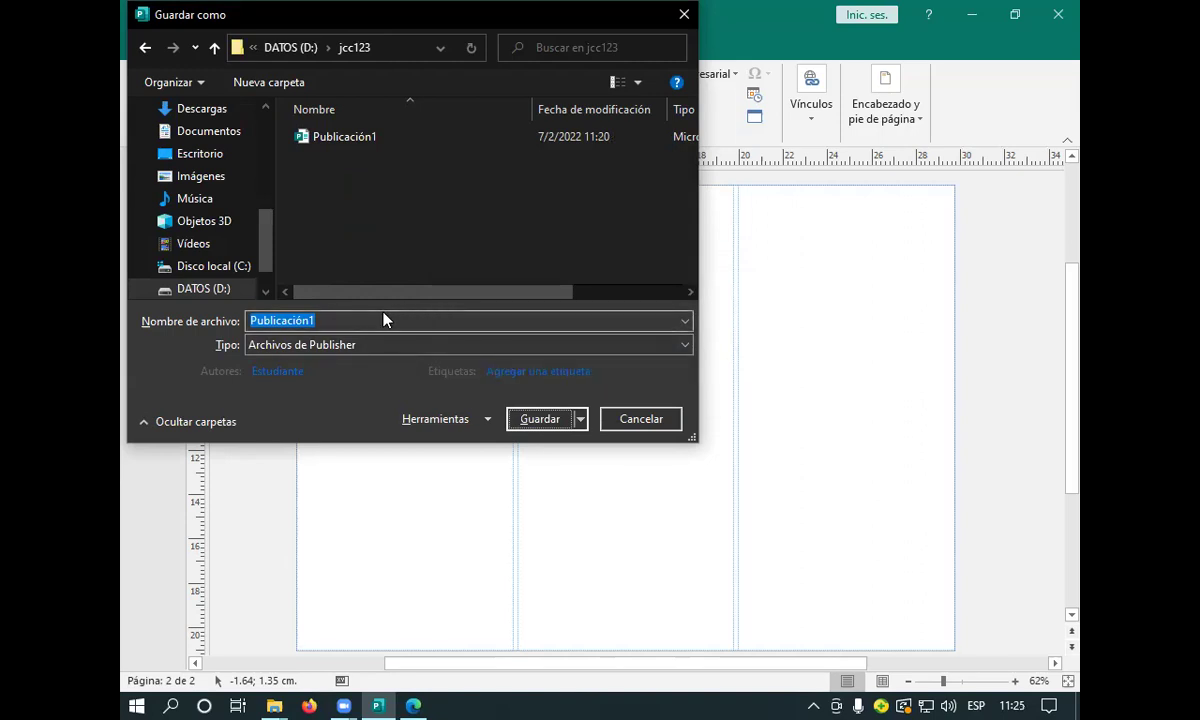
pyautogui.click(313, 318)
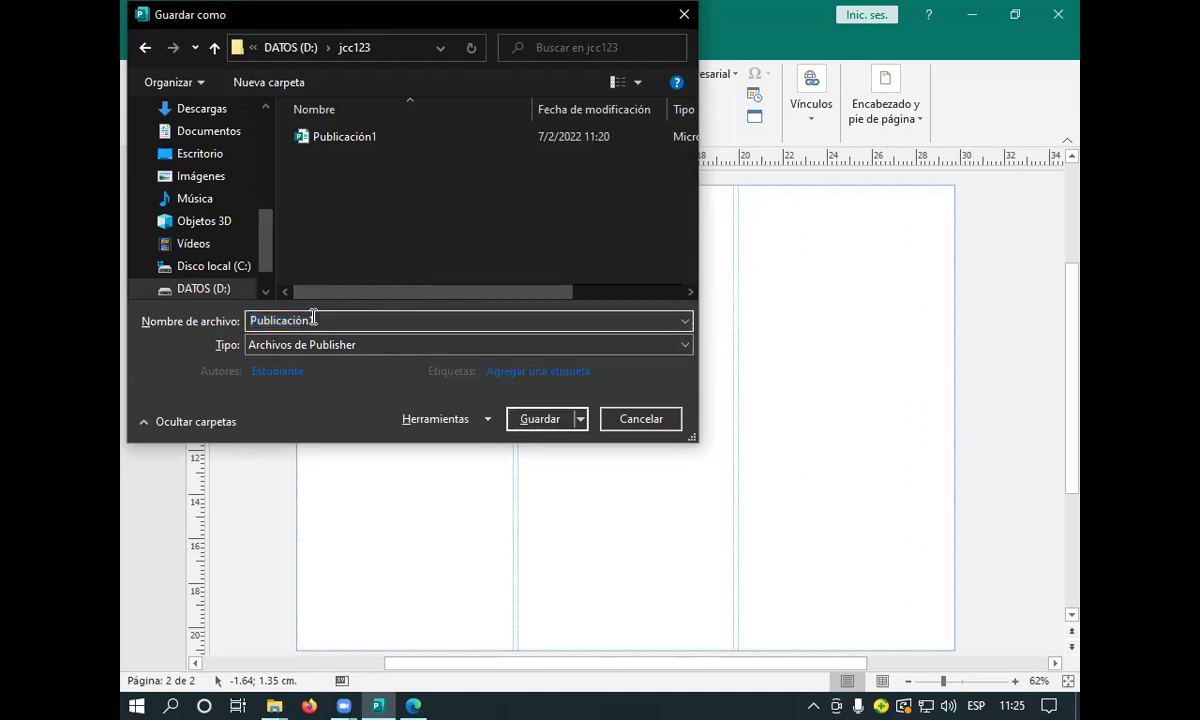
pyautogui.click(313, 318)
pyautogui.press('BackSpace')
pyautogui.write('2')
pyautogui.press('Return')
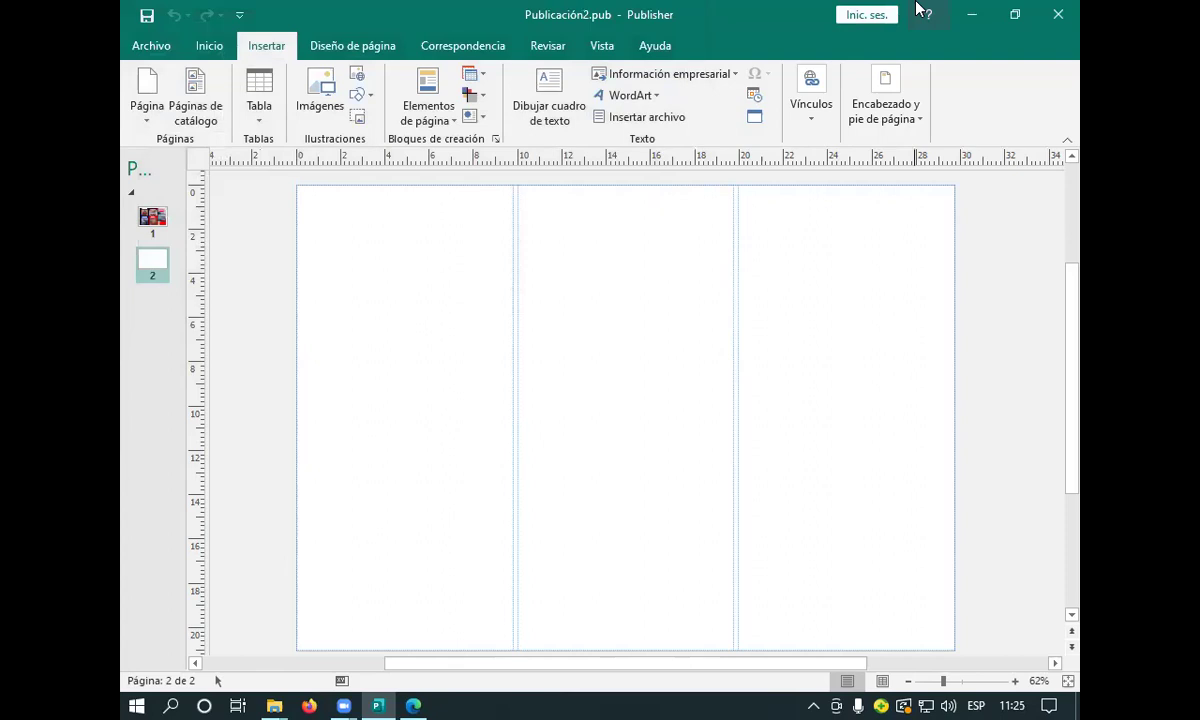
# Minimize Publisher and try to open Publicación2 from the jcc123 folder in File Explorer.
pyautogui.click(968, 12)
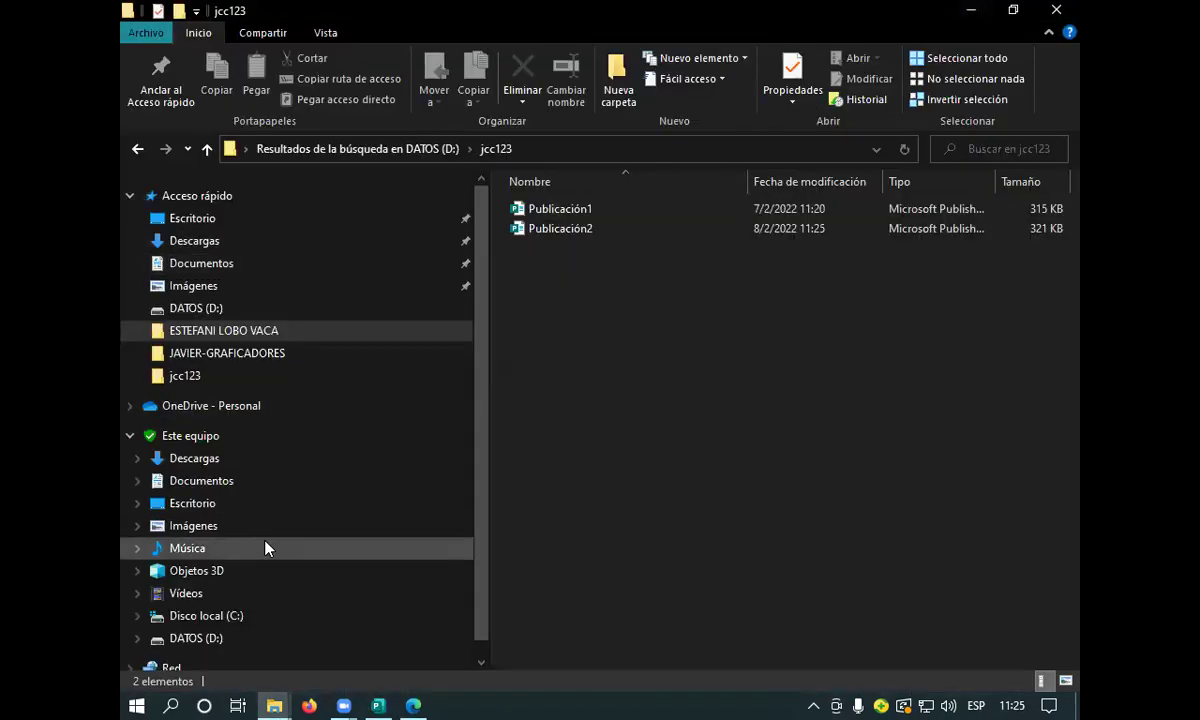
pyautogui.doubleClick(599, 230)
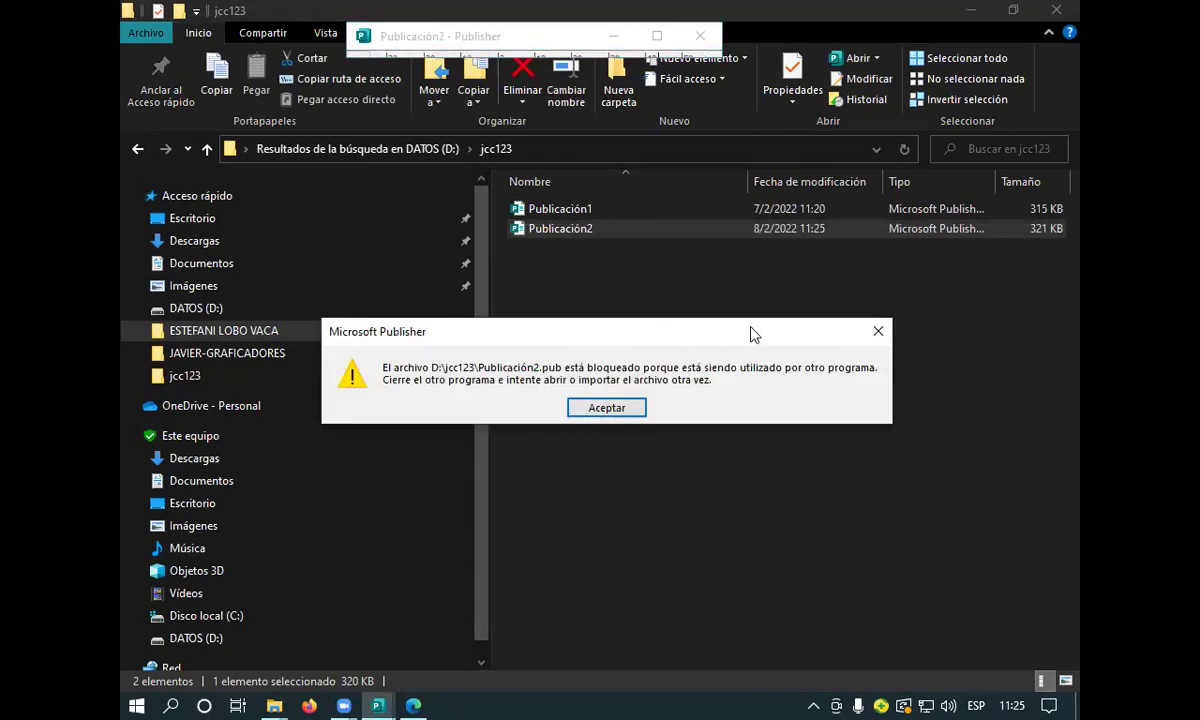
pyautogui.click(878, 331)
pyautogui.click(604, 408)
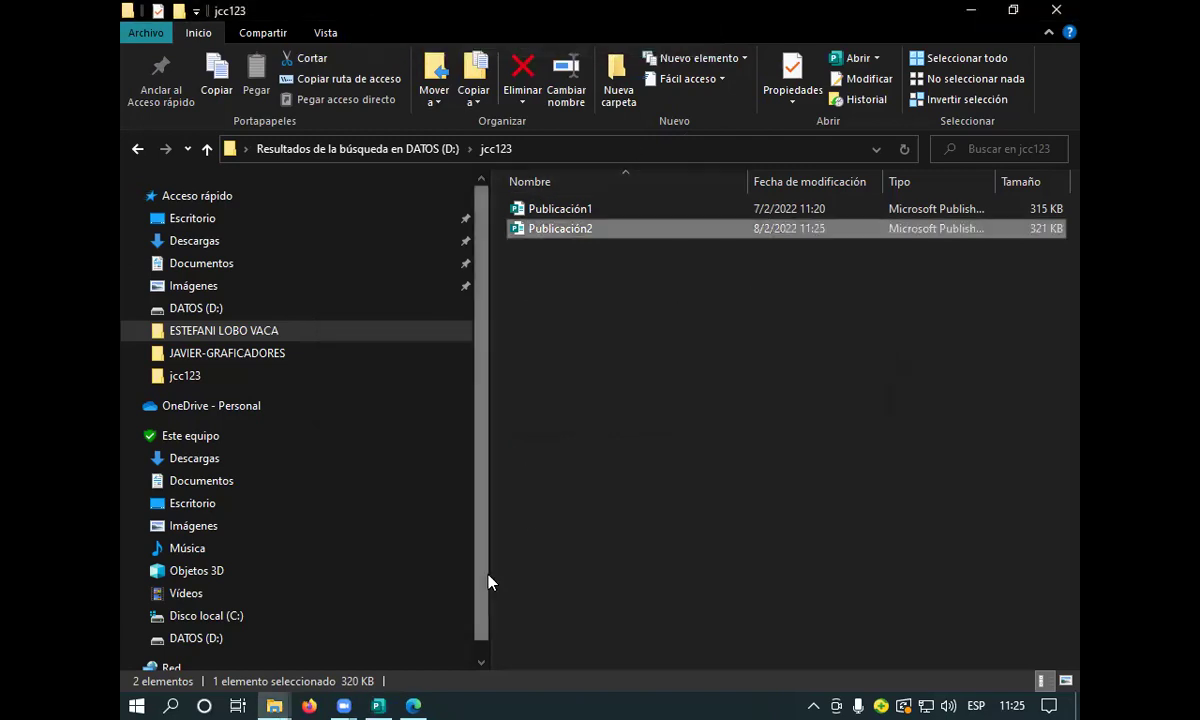
# Close the publication already open in Publisher and reopen Publicación2 from the jcc123 folder.
pyautogui.click(380, 703)
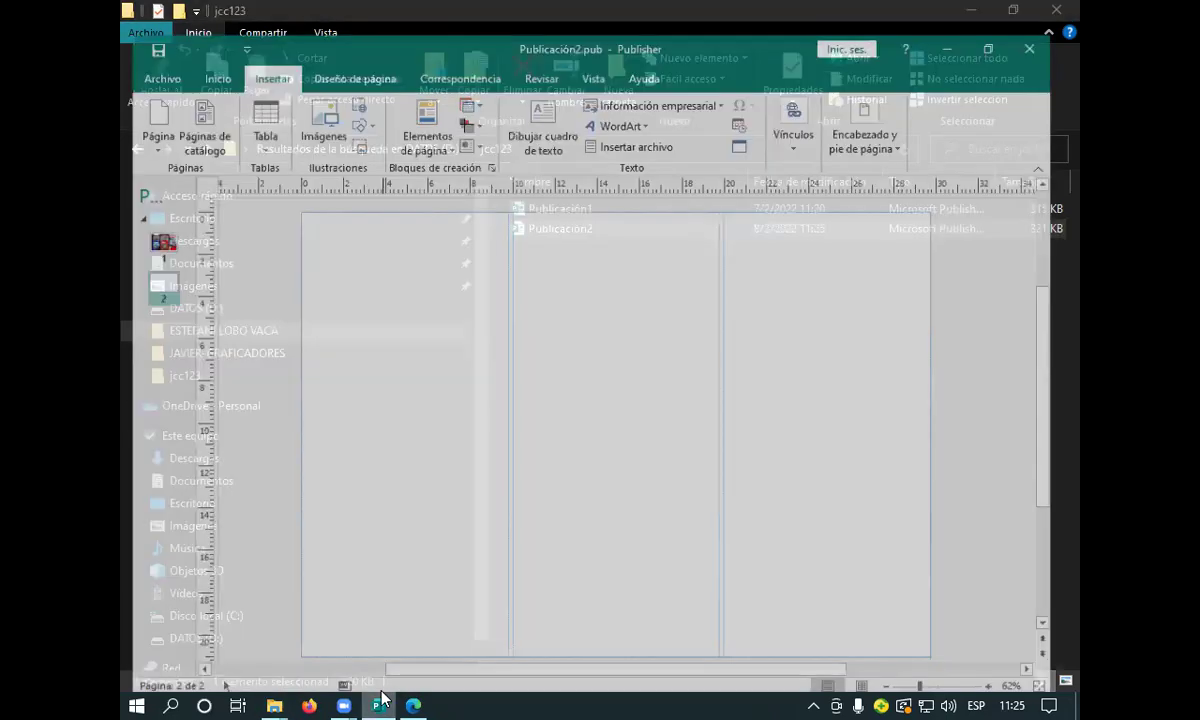
pyautogui.click(1058, 13)
pyautogui.click(507, 432)
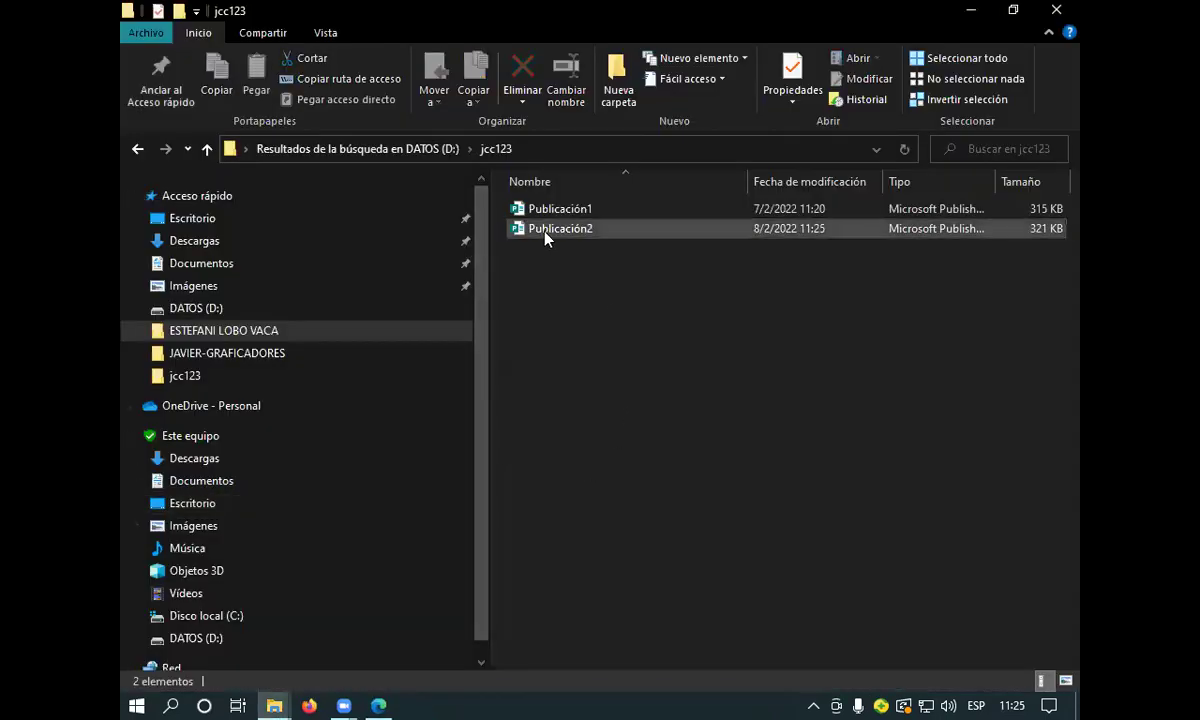
pyautogui.doubleClick(545, 237)
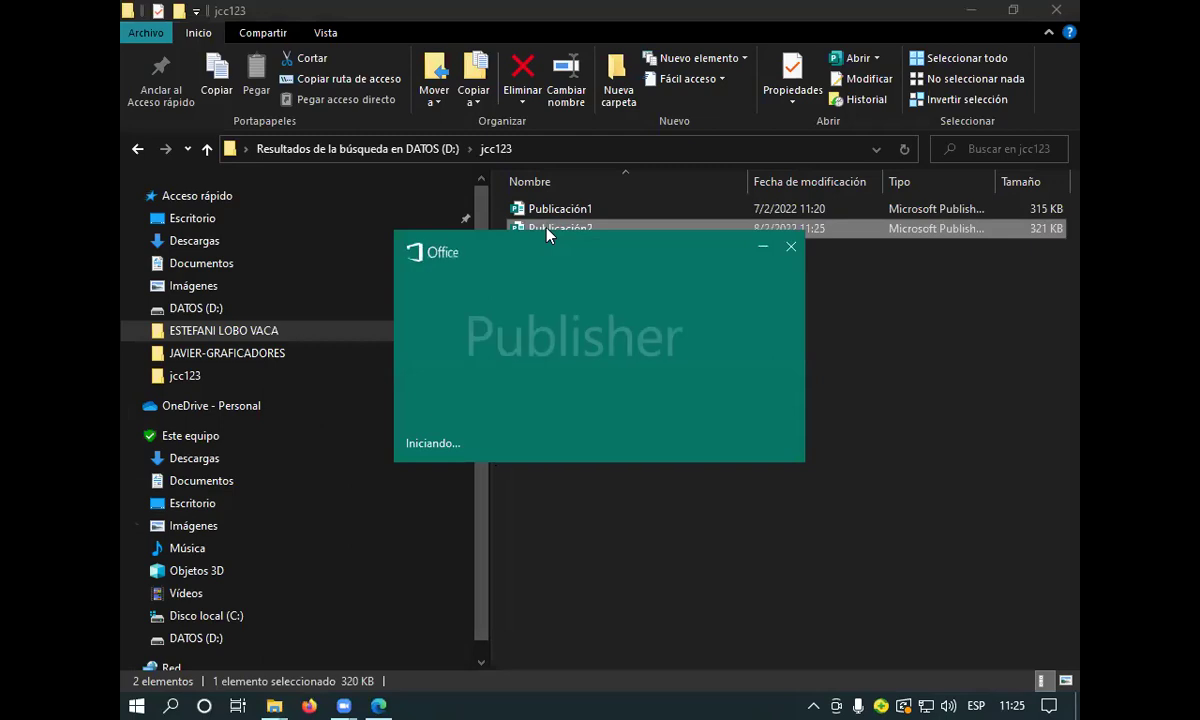